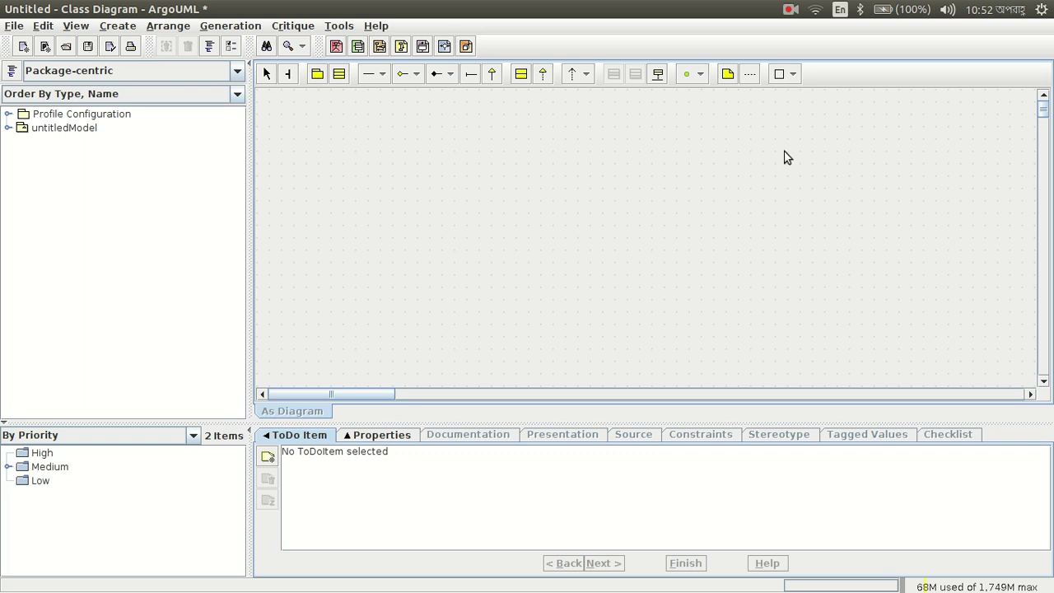
Step: Switch to Chrome and open the ArgoUML - Tigris.org site from the argouml search results
mouse_move(7, 136)
click(25, 88)
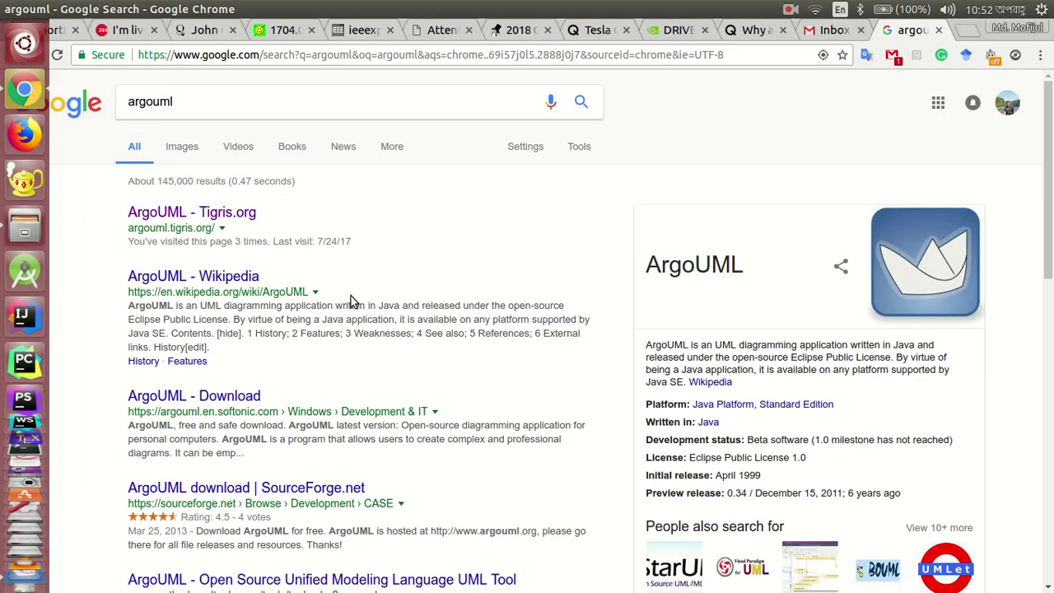
click(136, 101)
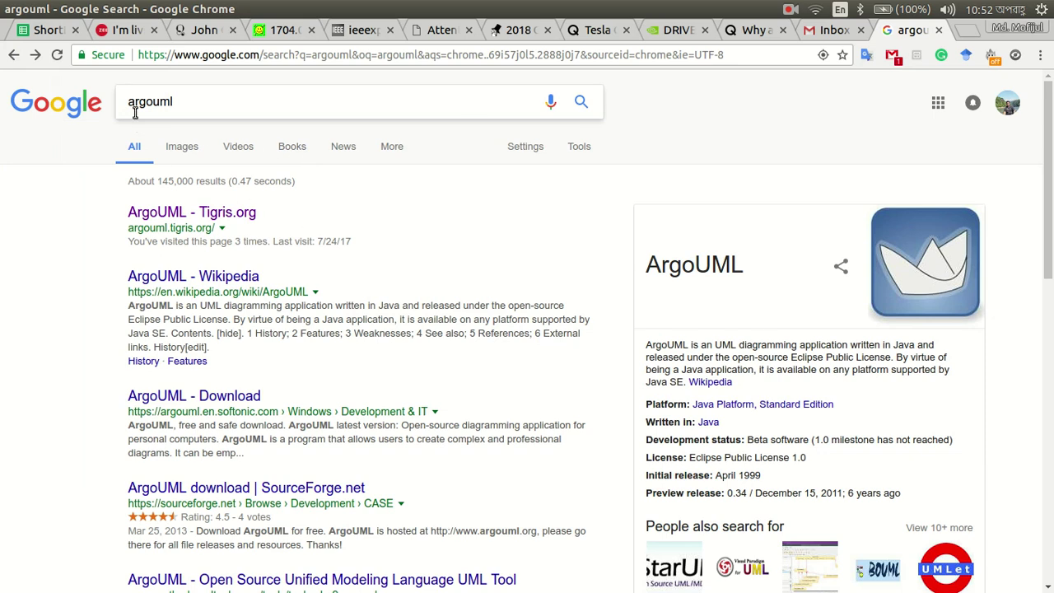
click(251, 108)
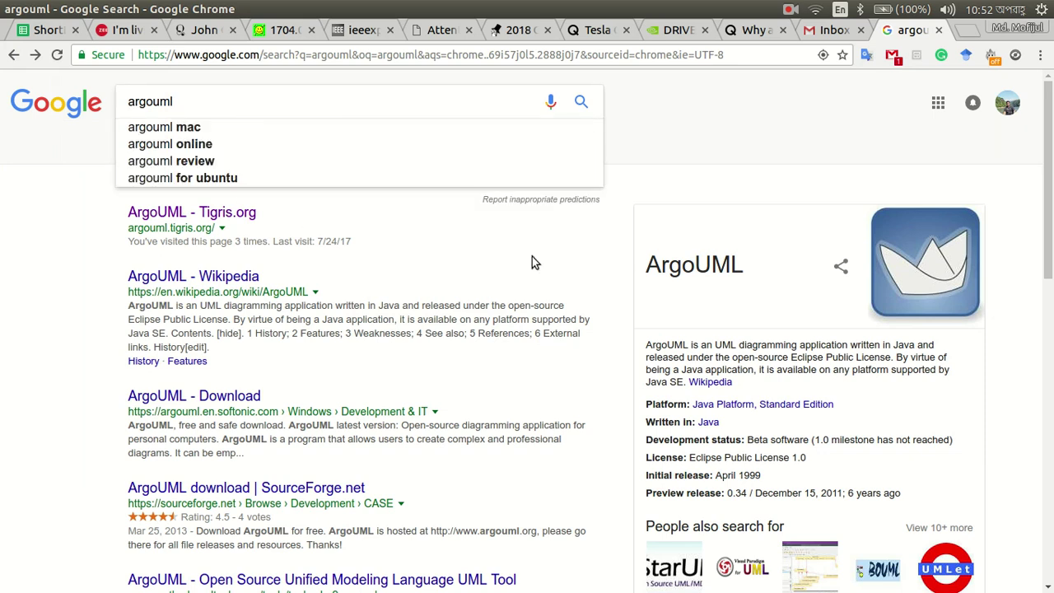
click(505, 286)
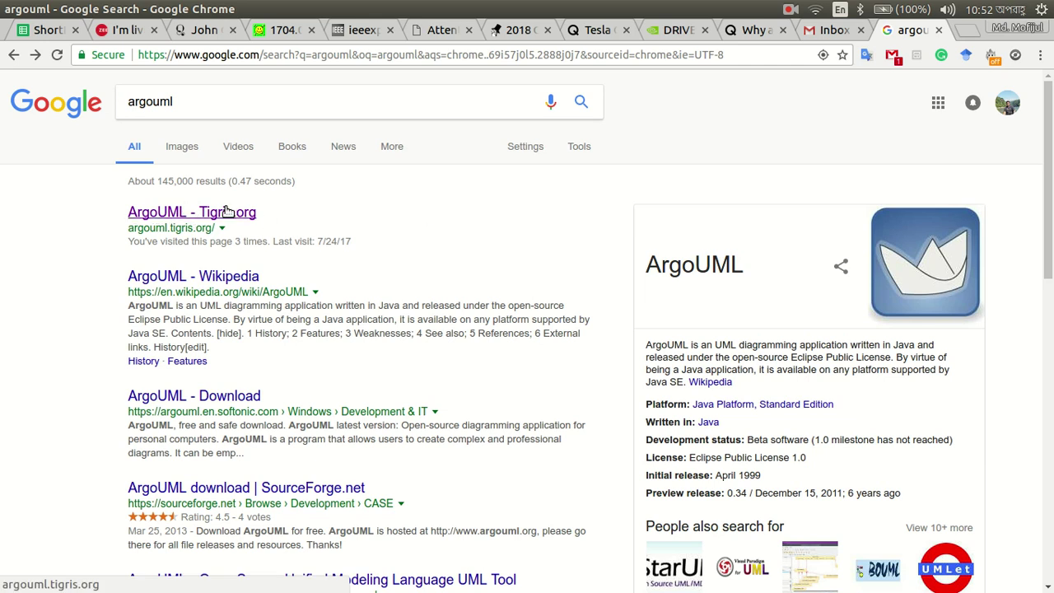
click(222, 214)
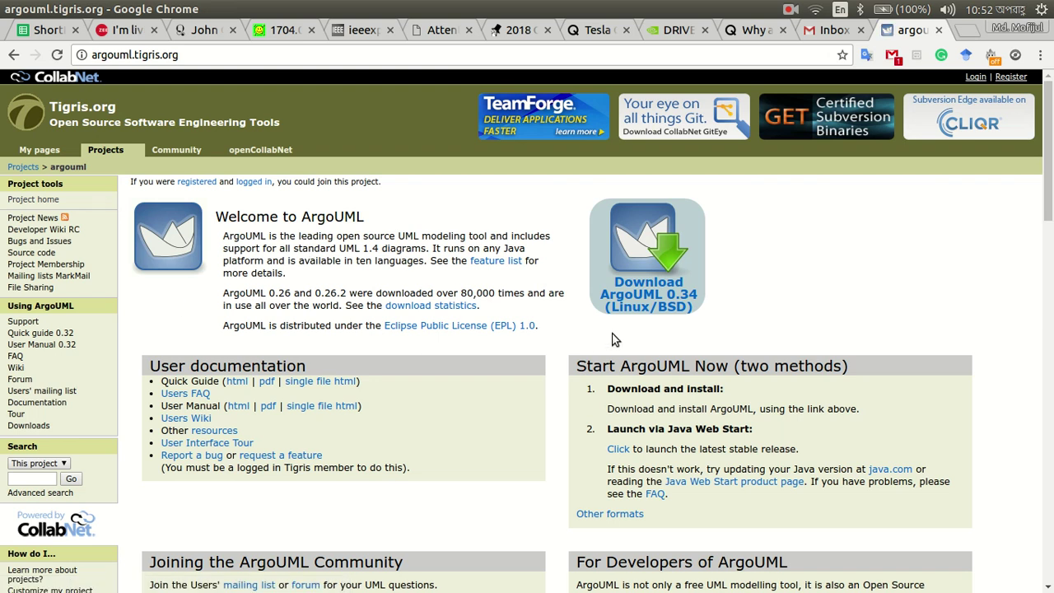
Step: Try the ArgoUML 0.34 (Linux/BSD) download, cancel saving the file, and switch back to ArgoUML
click(649, 304)
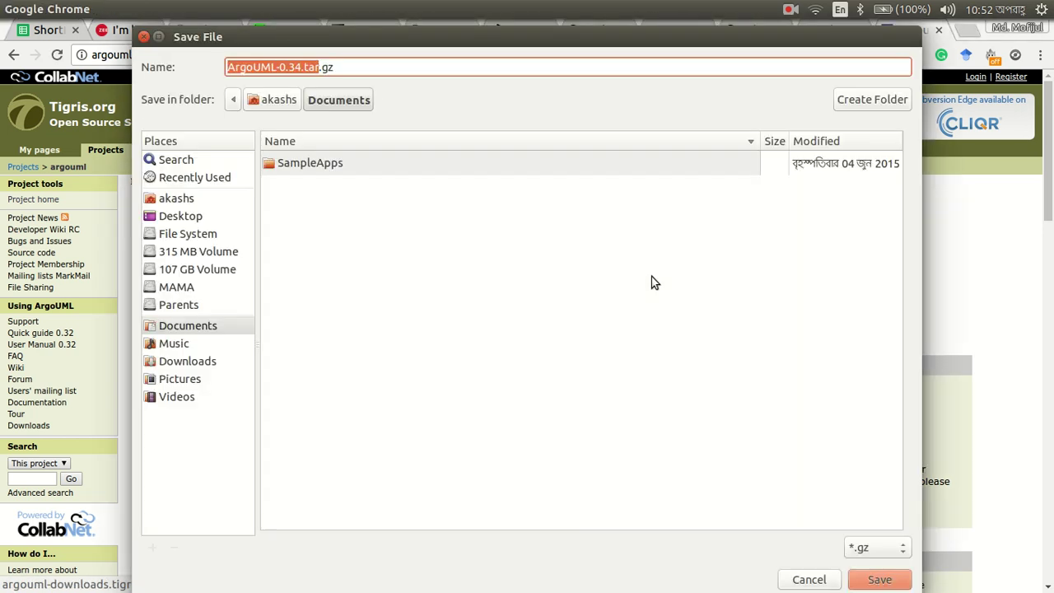
click(809, 579)
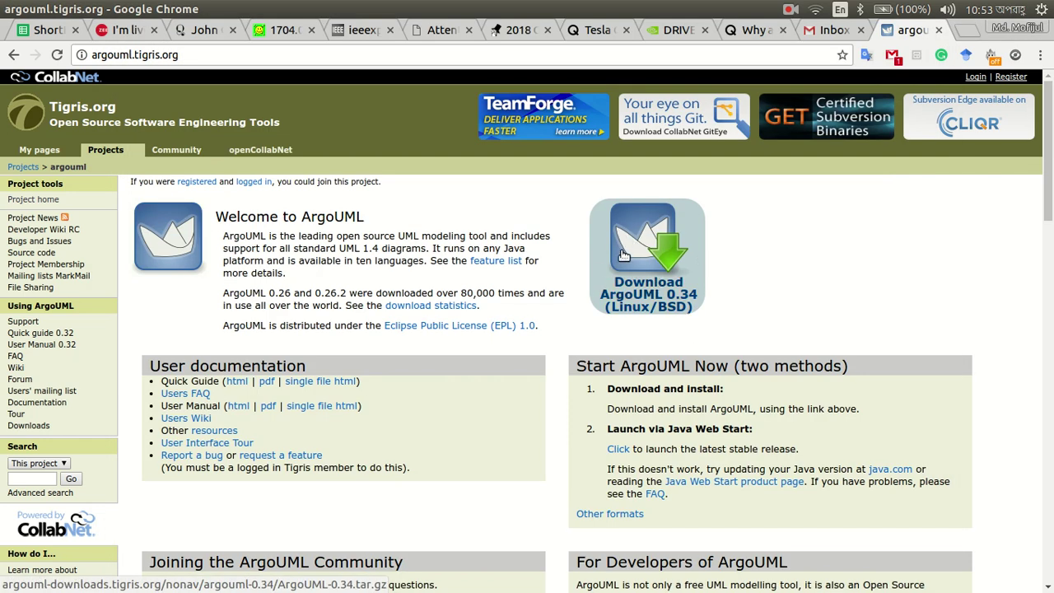
mouse_move(0, 247)
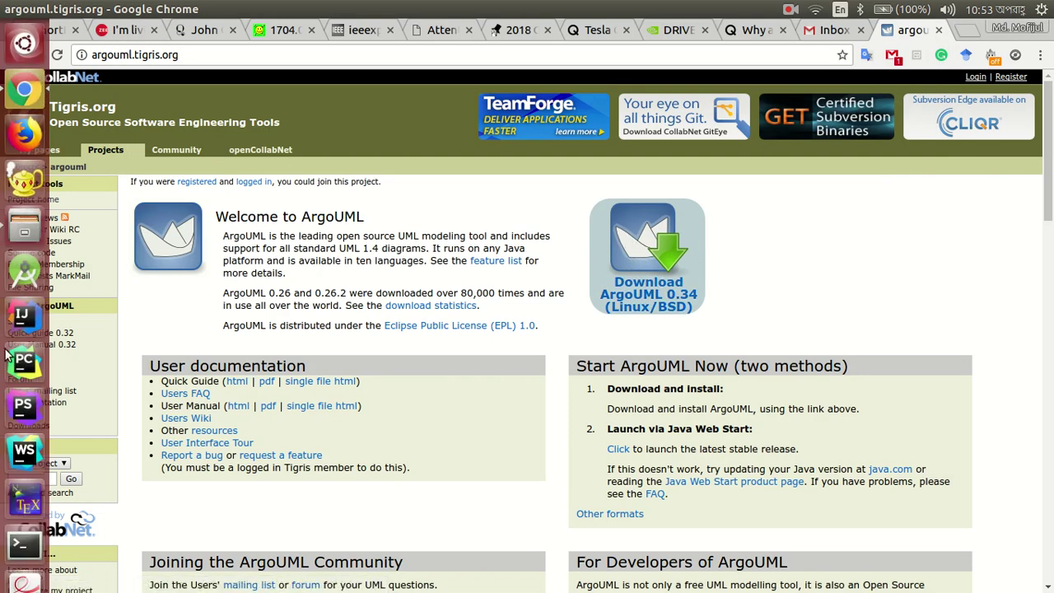
click(24, 521)
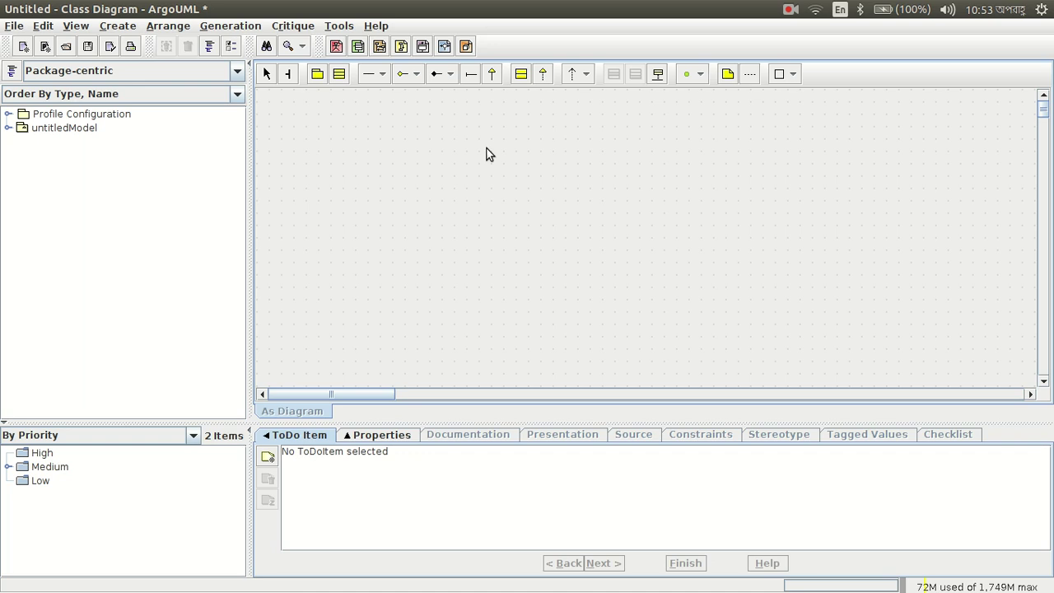
Step: Expand untitledModel, then start saving the project and browse to the DU folder on the Desktop
click(8, 128)
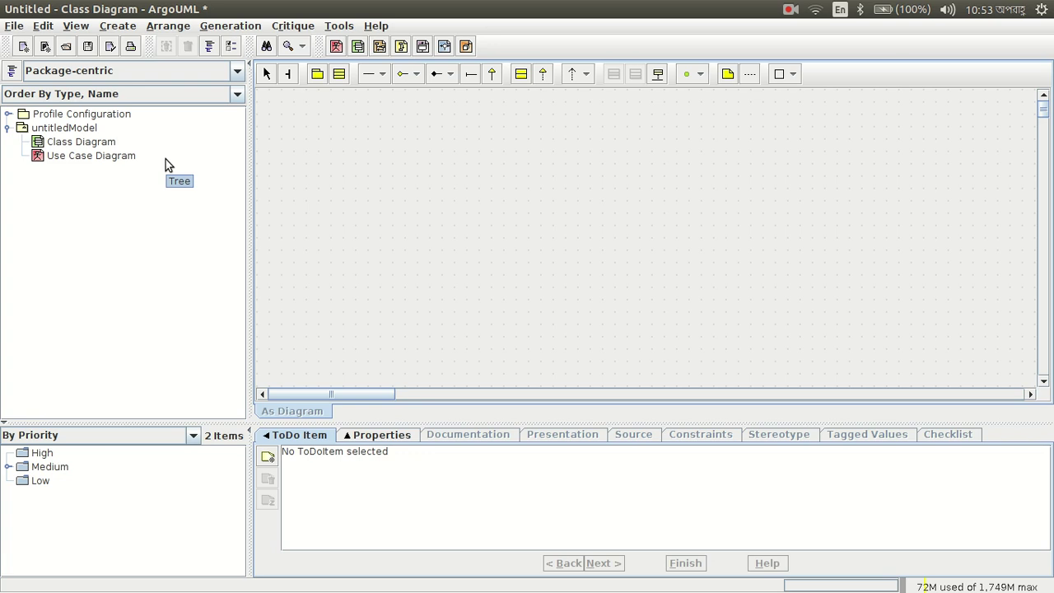
click(14, 25)
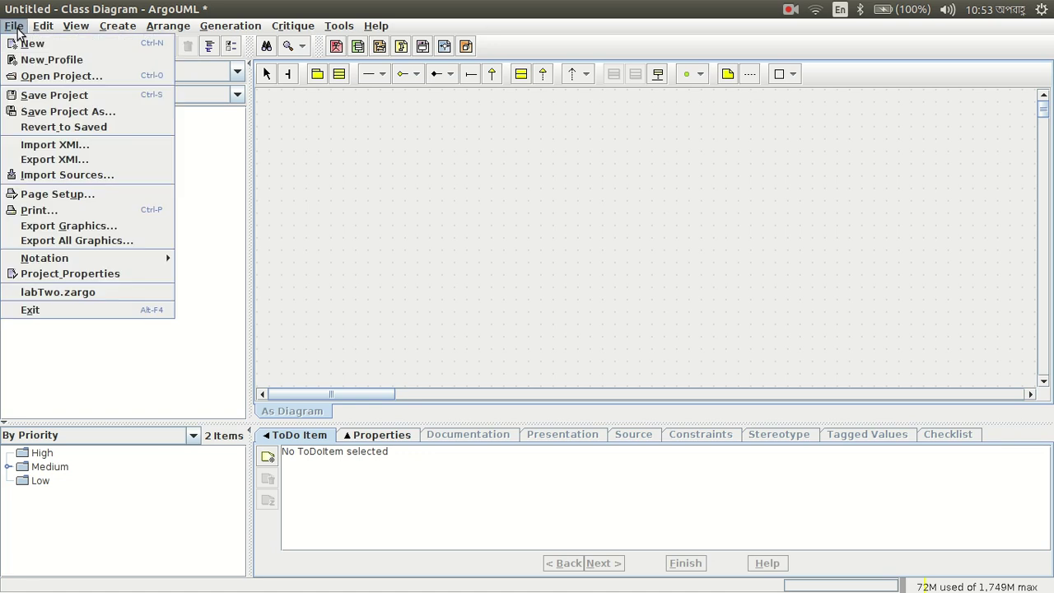
click(54, 95)
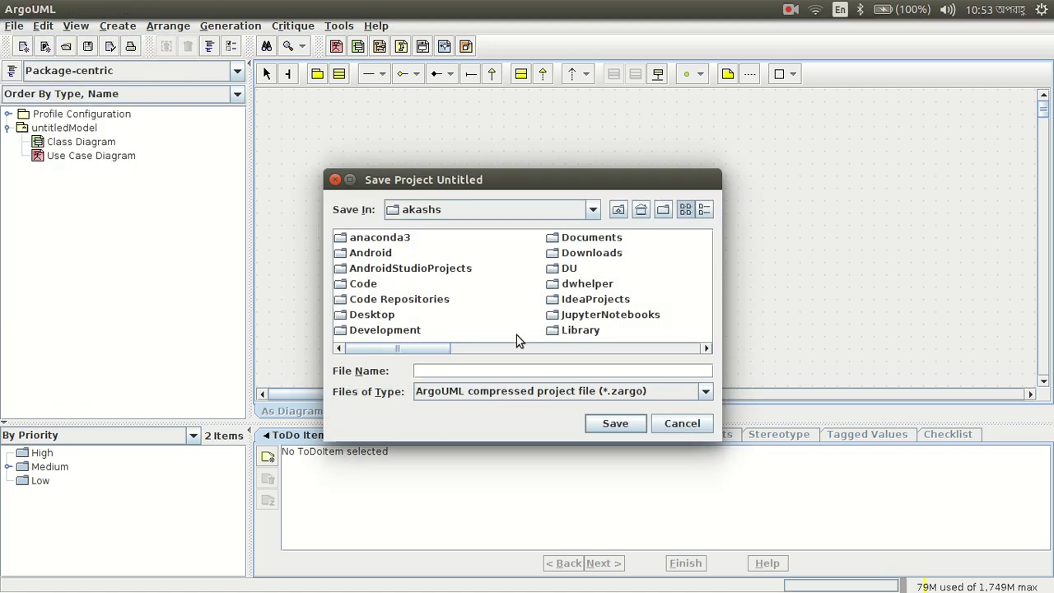
click(505, 209)
click(505, 209)
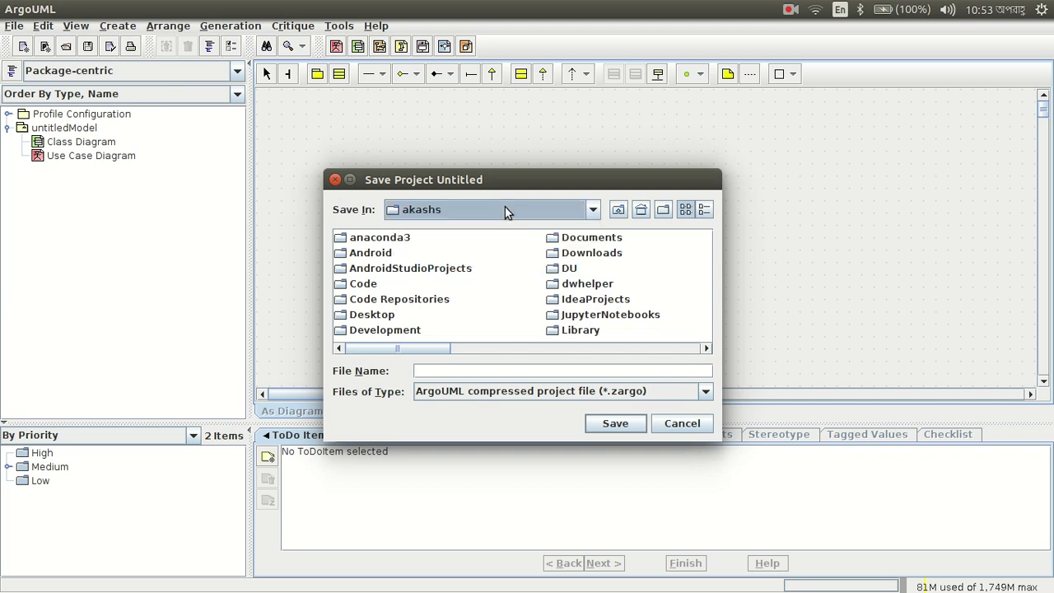
double_click(377, 317)
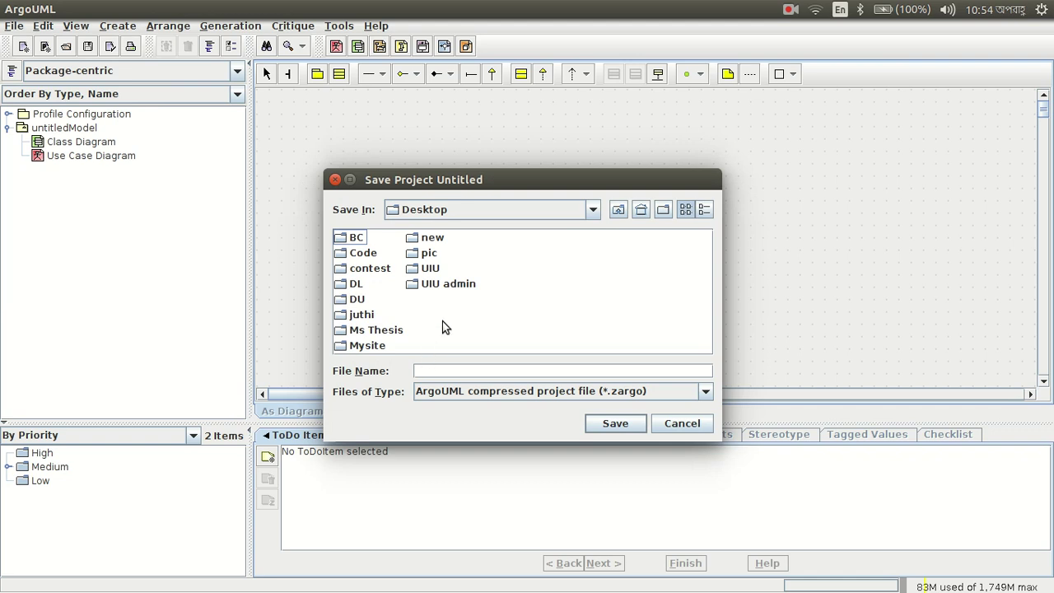
double_click(355, 300)
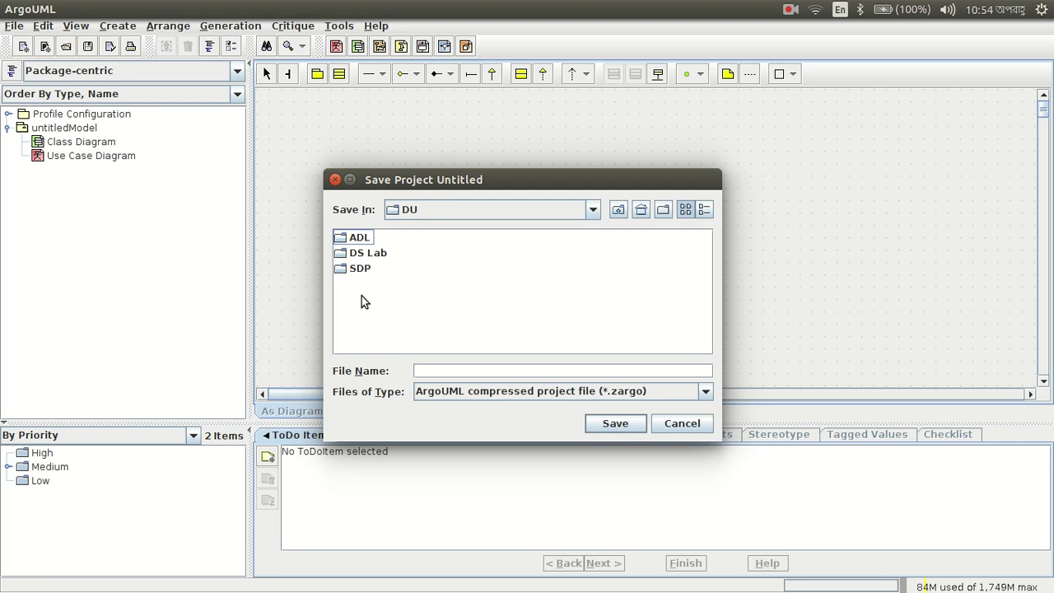
Step: Create a new folder named SE inside DU and open it as the save location
click(664, 211)
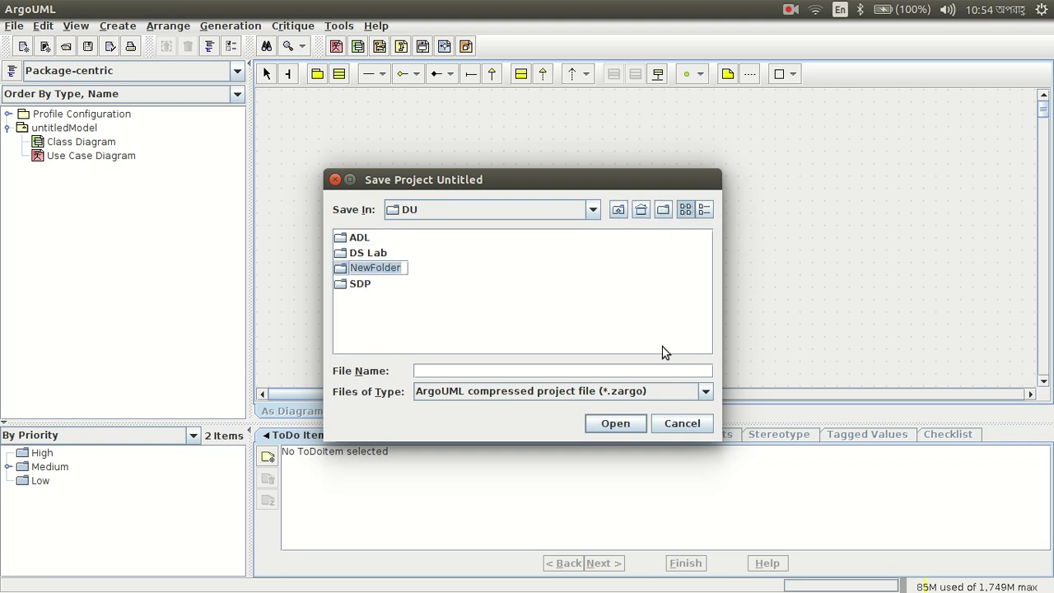
text(SE)
key(Return)
key(Return)
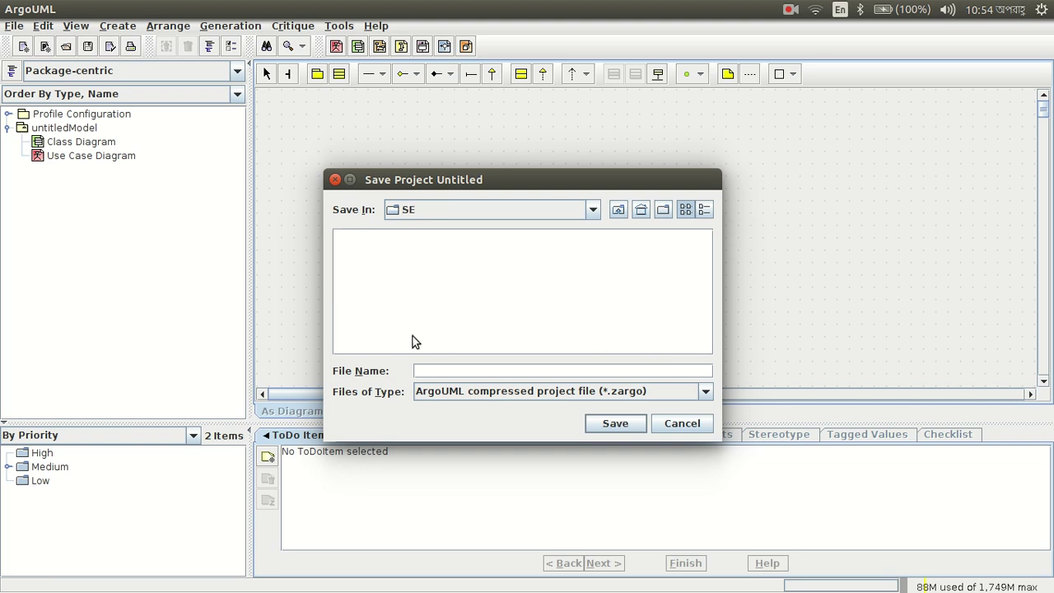
Step: Save the project as TutorialProject in the compressed .zargo format
click(463, 370)
text(TutorialProject)
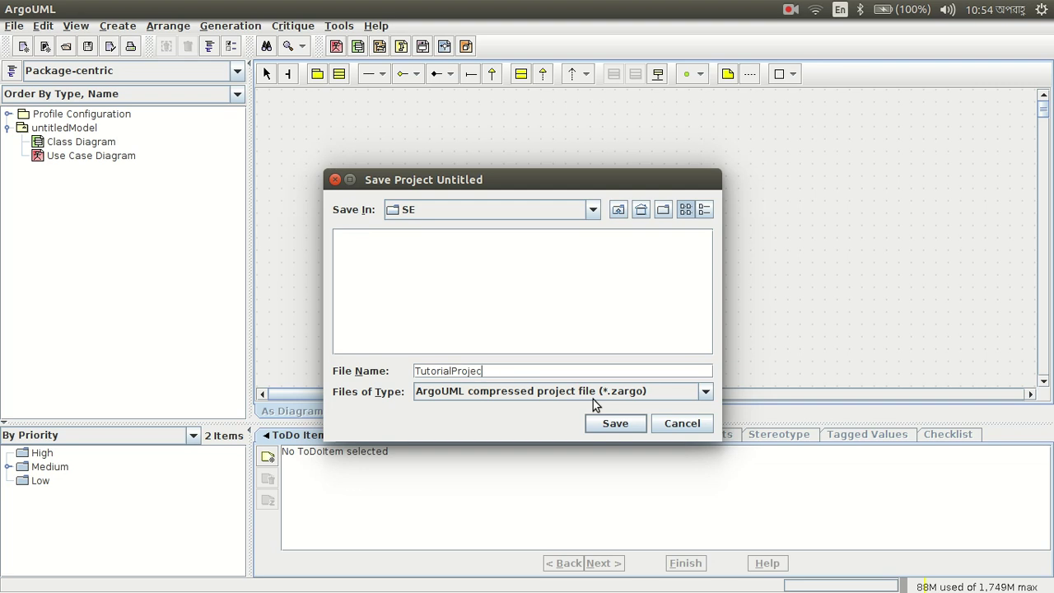
click(601, 425)
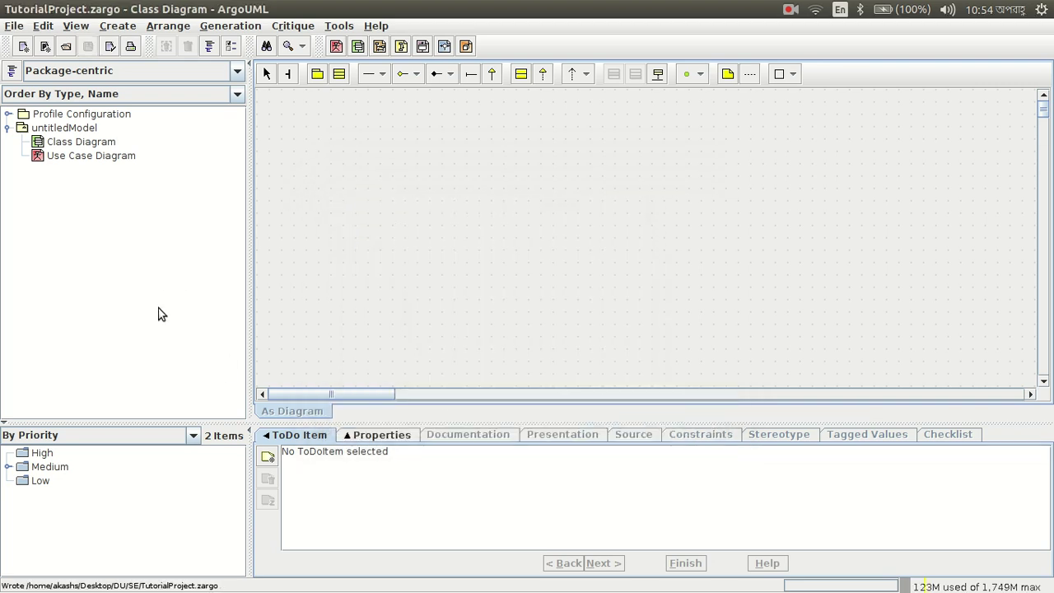
Step: Examine the model, profile configuration, class diagram and use case diagram, comparing the properties and tools each offers
click(43, 129)
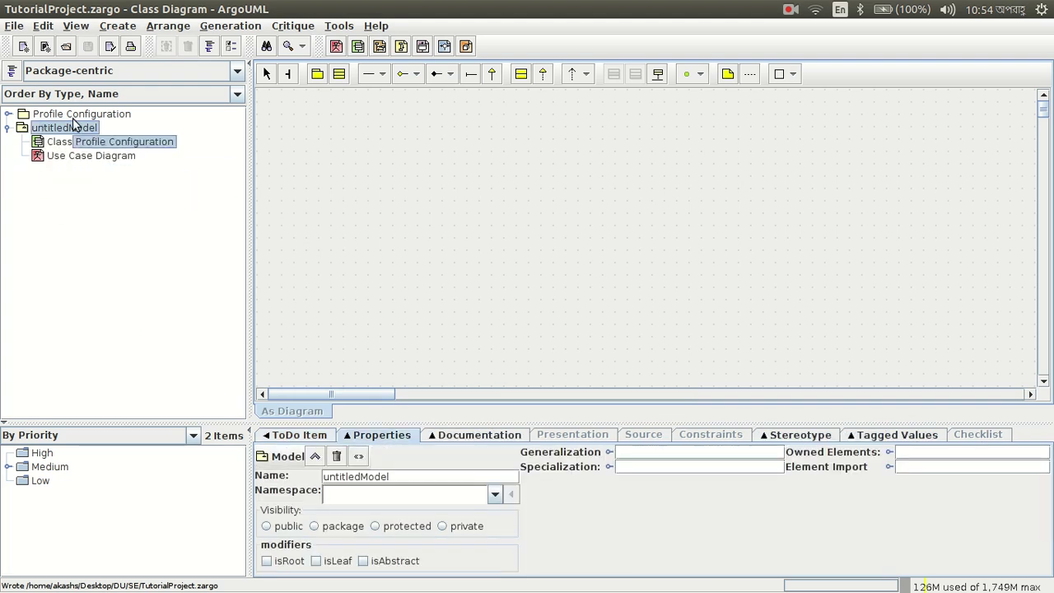
click(73, 117)
click(78, 145)
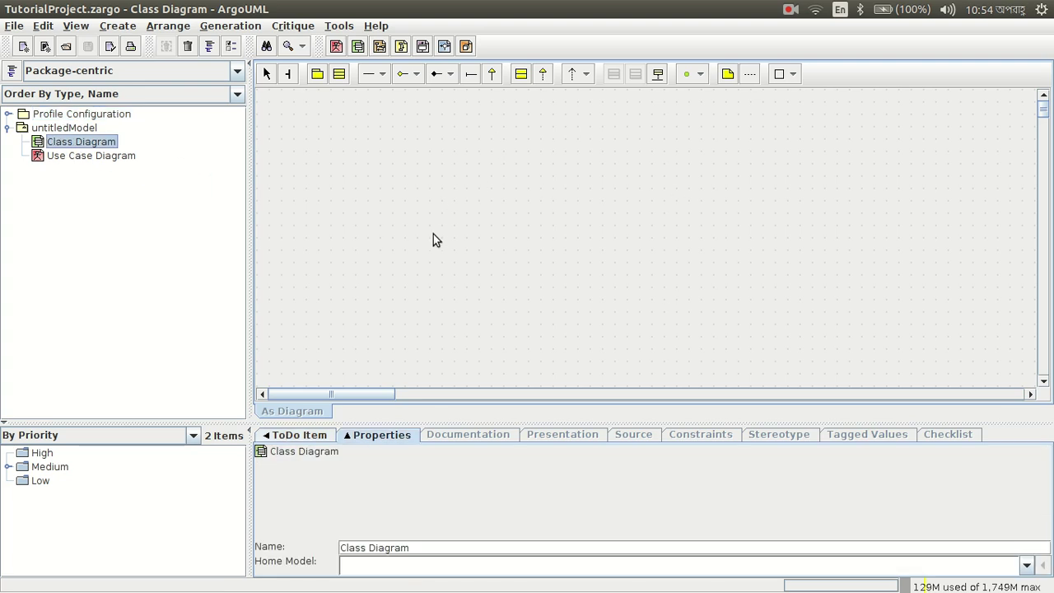
click(87, 155)
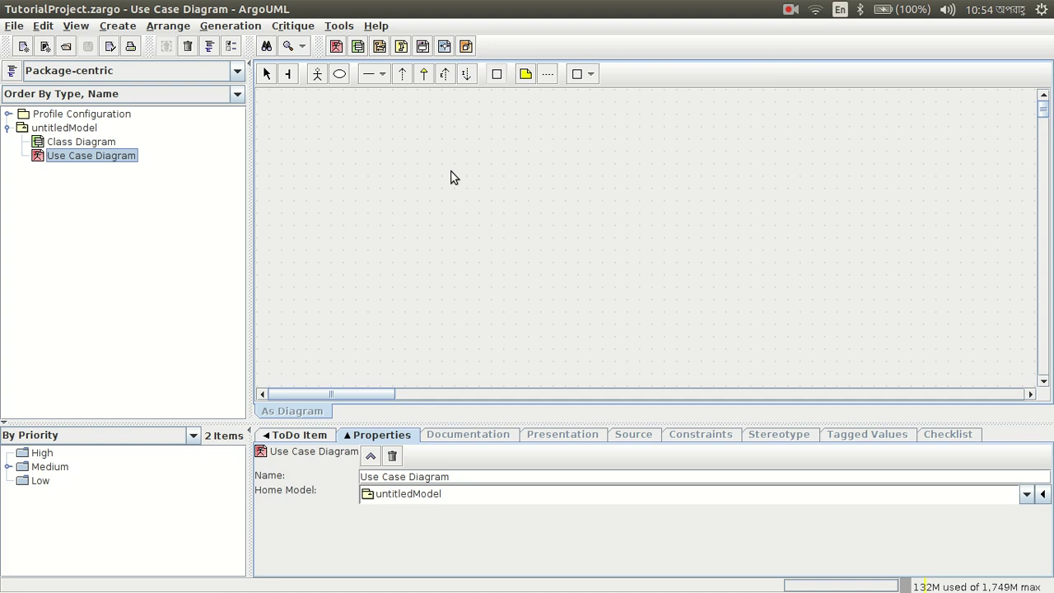
click(114, 144)
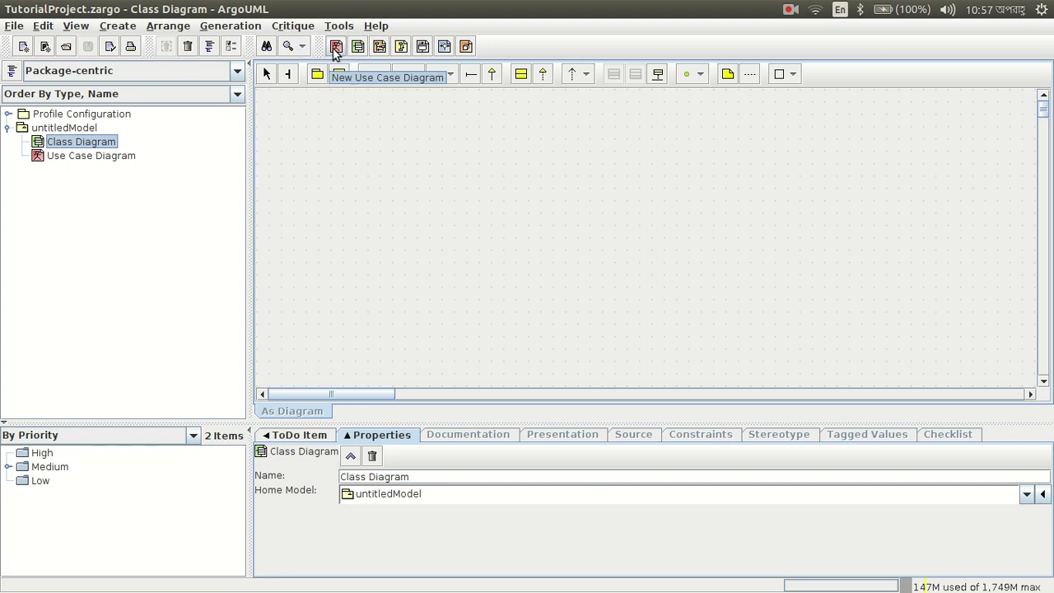
click(96, 156)
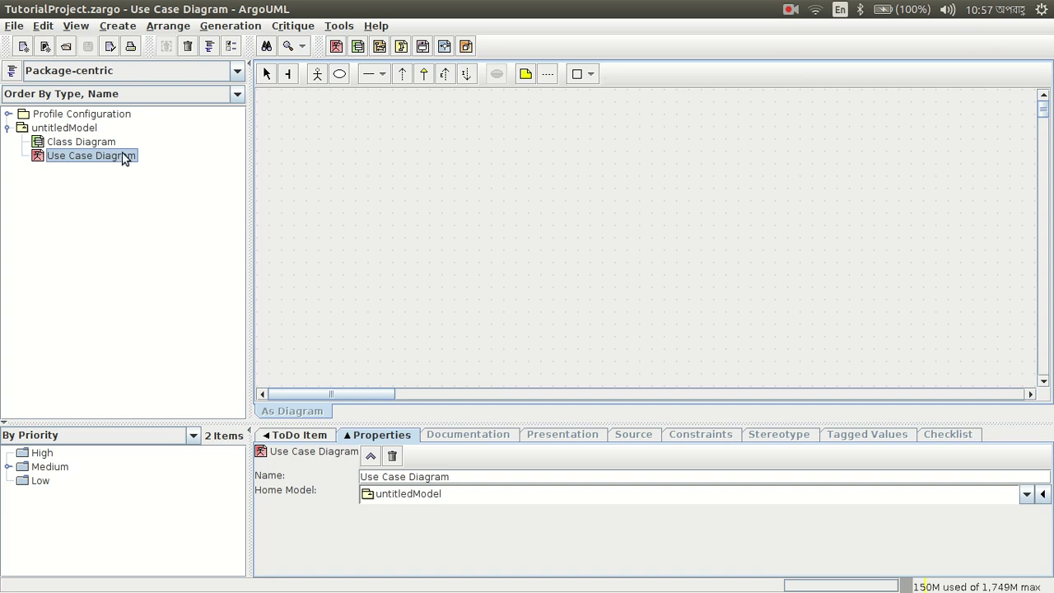
click(96, 143)
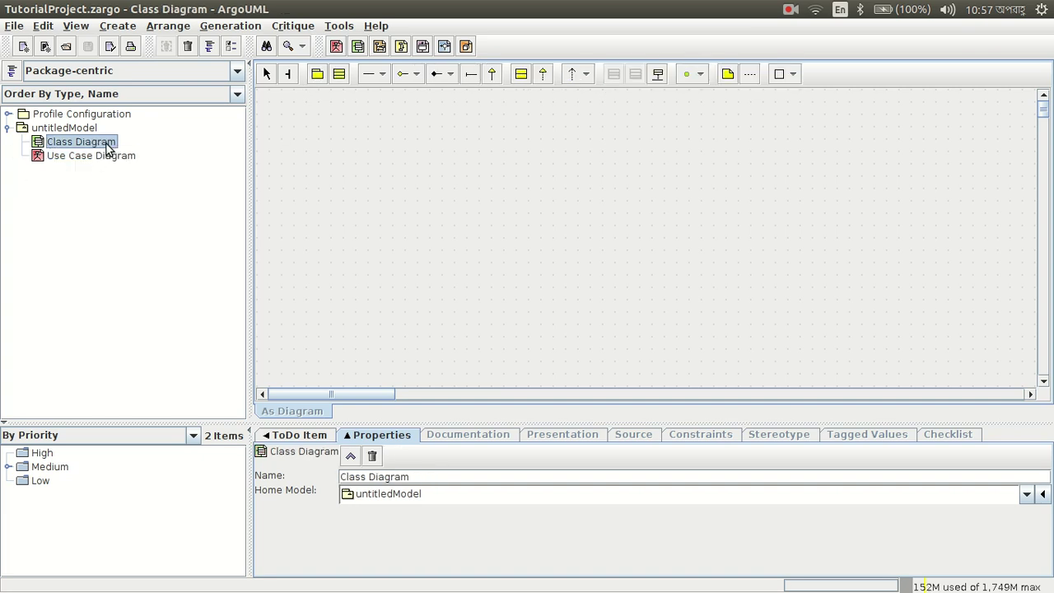
Step: Create a second class diagram under untitledModel and delete it from the model
click(76, 130)
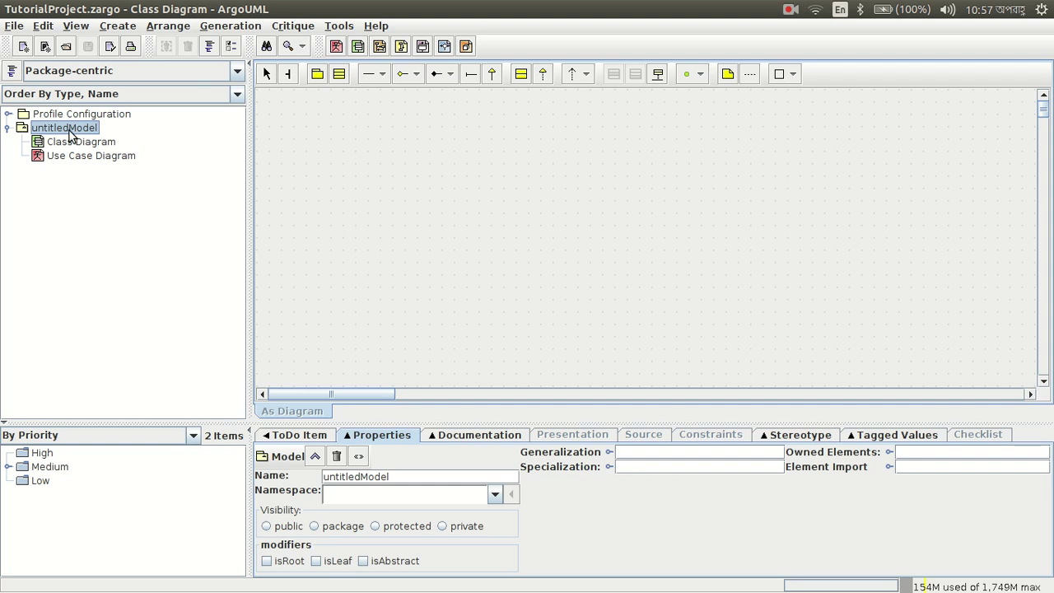
right_click(78, 131)
mouse_move(120, 146)
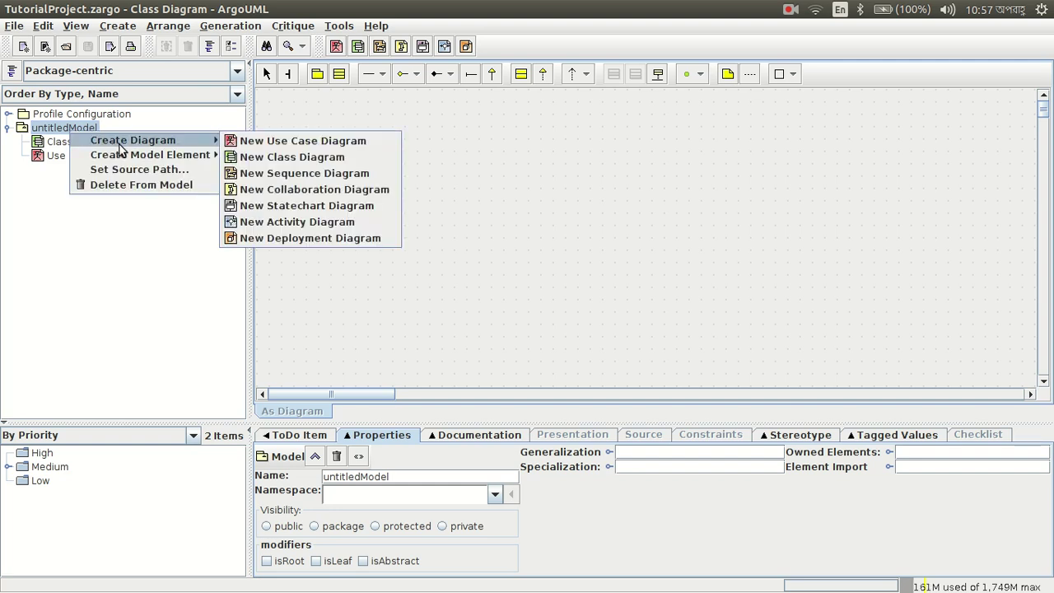
click(285, 158)
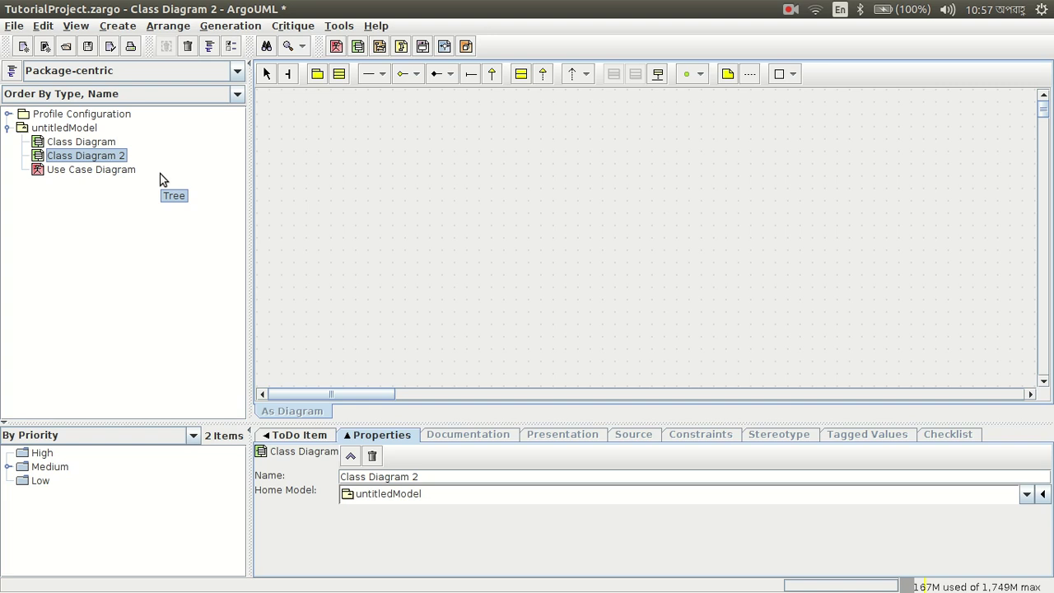
right_click(98, 156)
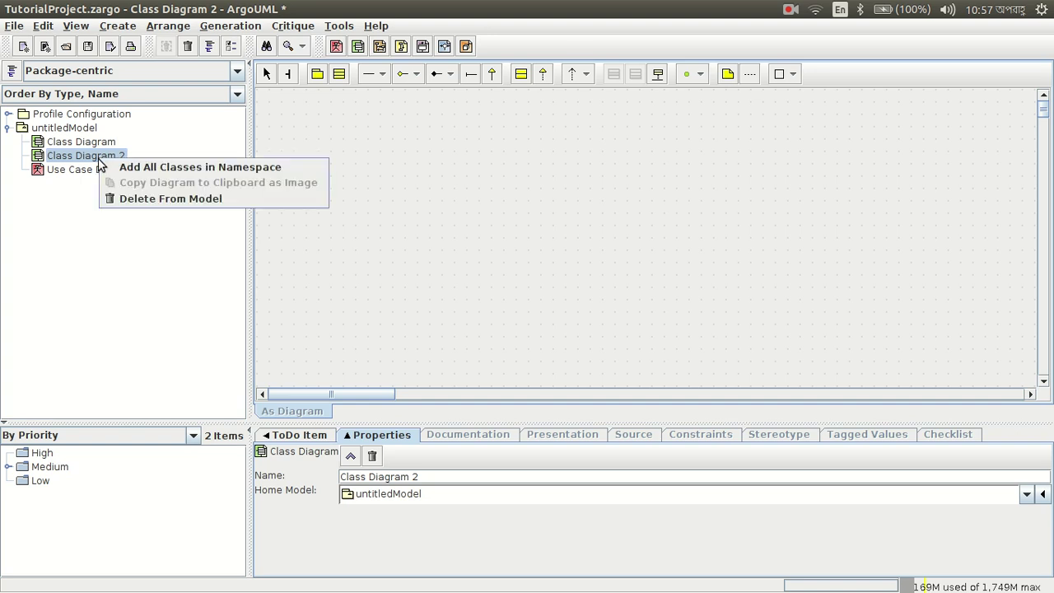
click(138, 197)
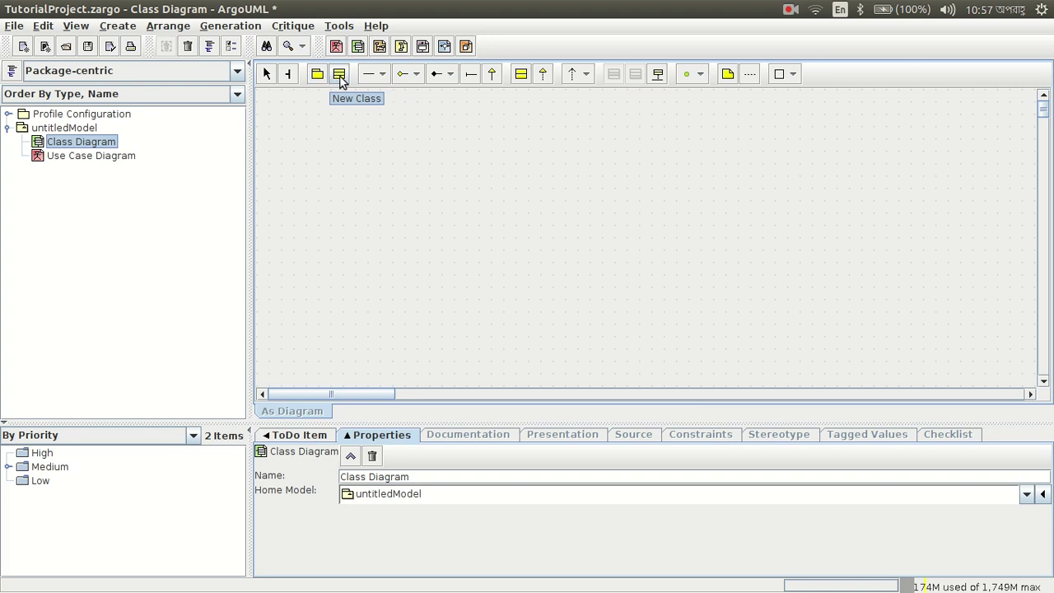
Step: Examine the association, aggregation and composition variants and the drawing shapes available for the class diagram
click(383, 75)
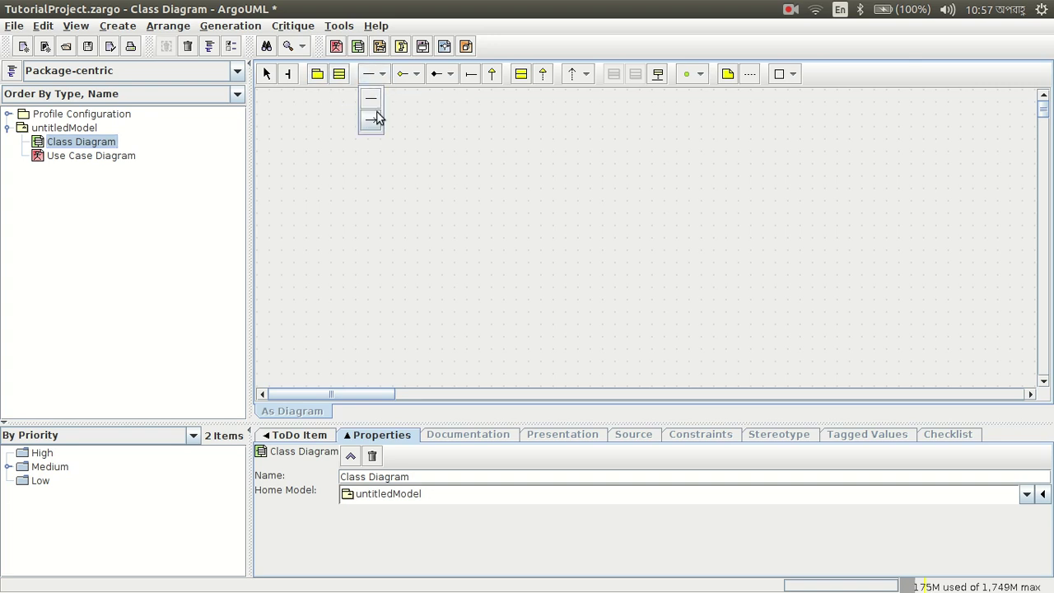
click(416, 75)
click(449, 75)
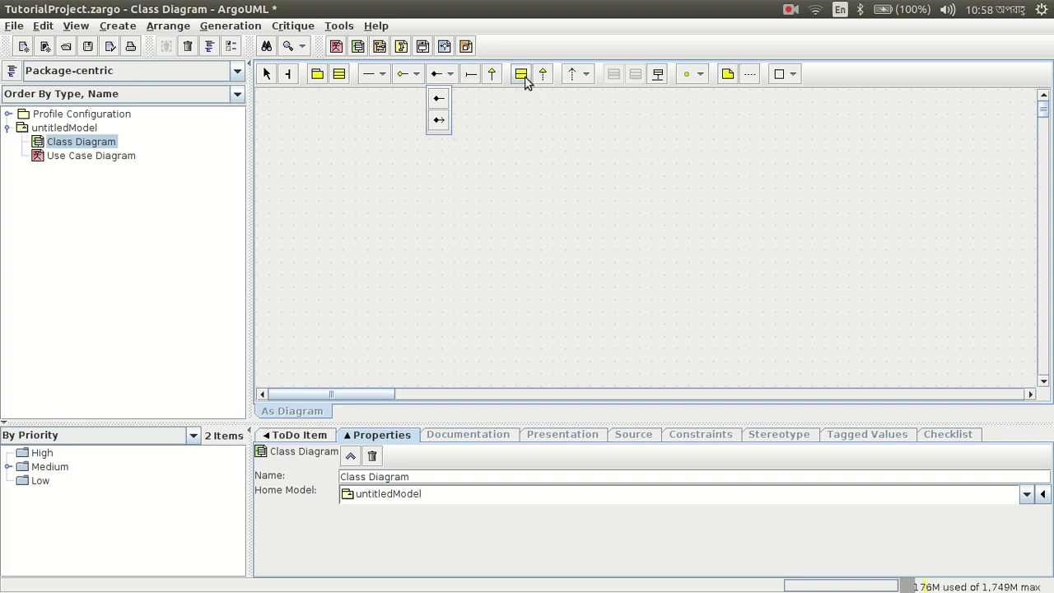
click(499, 170)
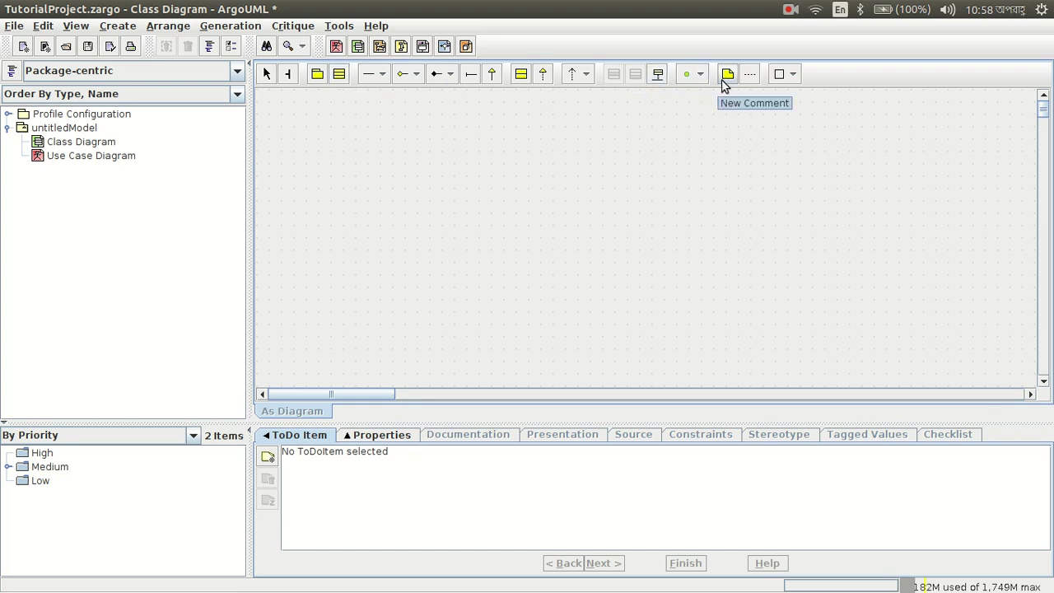
click(792, 75)
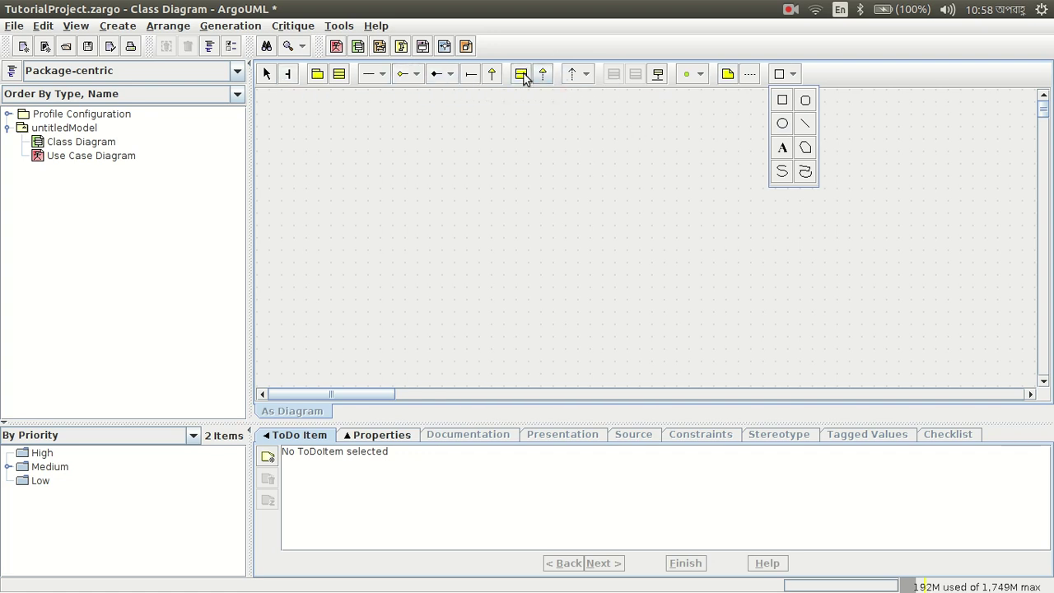
click(402, 188)
click(339, 75)
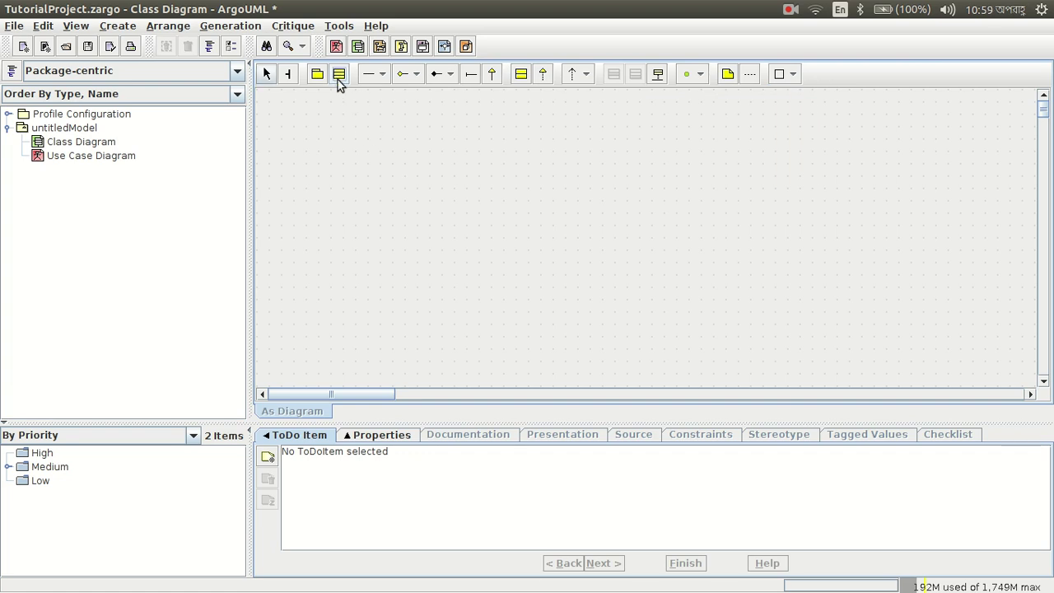
click(339, 75)
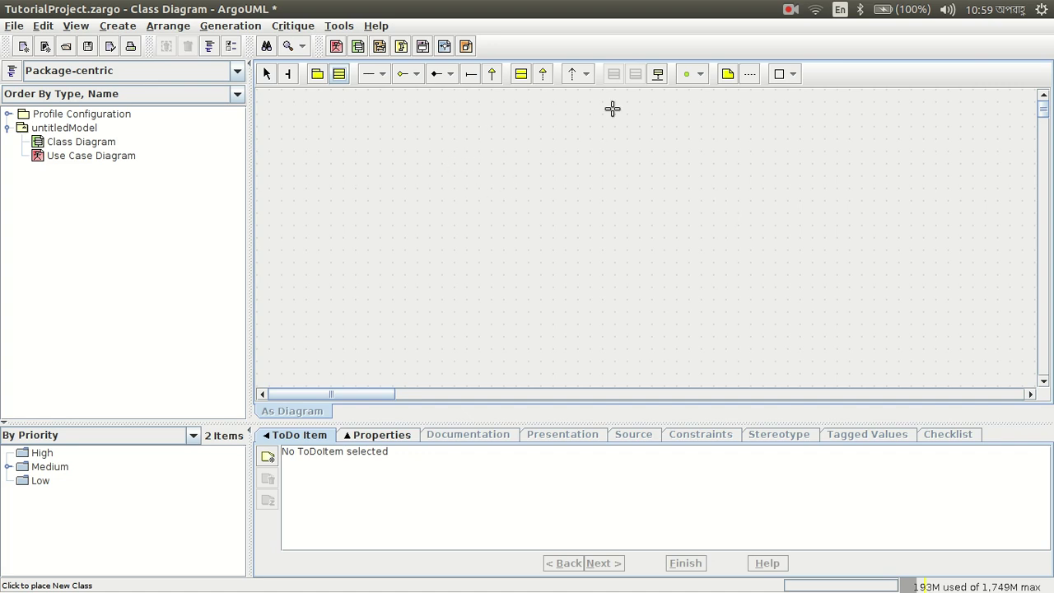
click(266, 74)
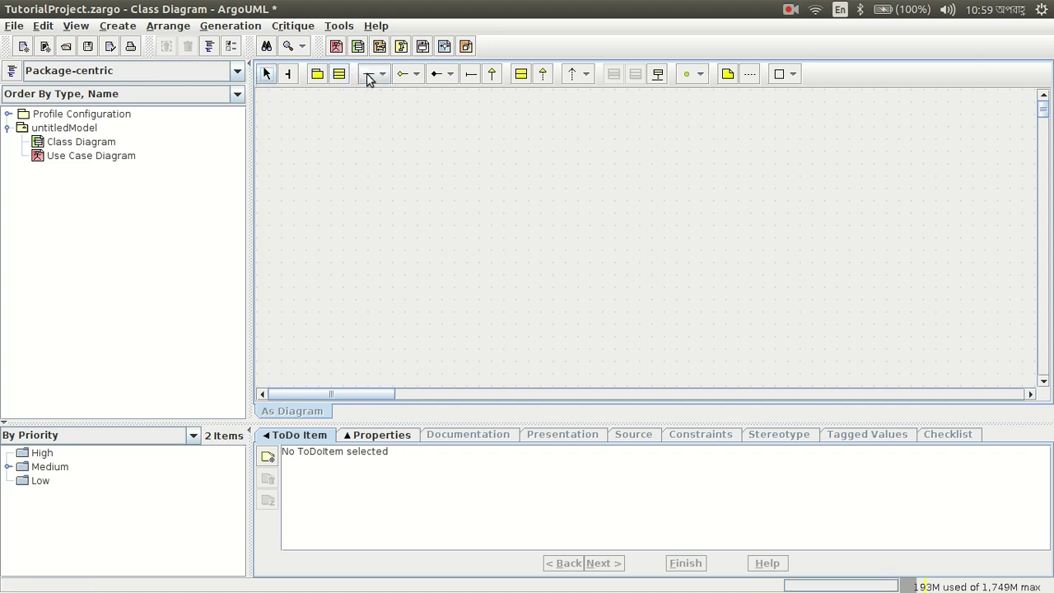
click(341, 75)
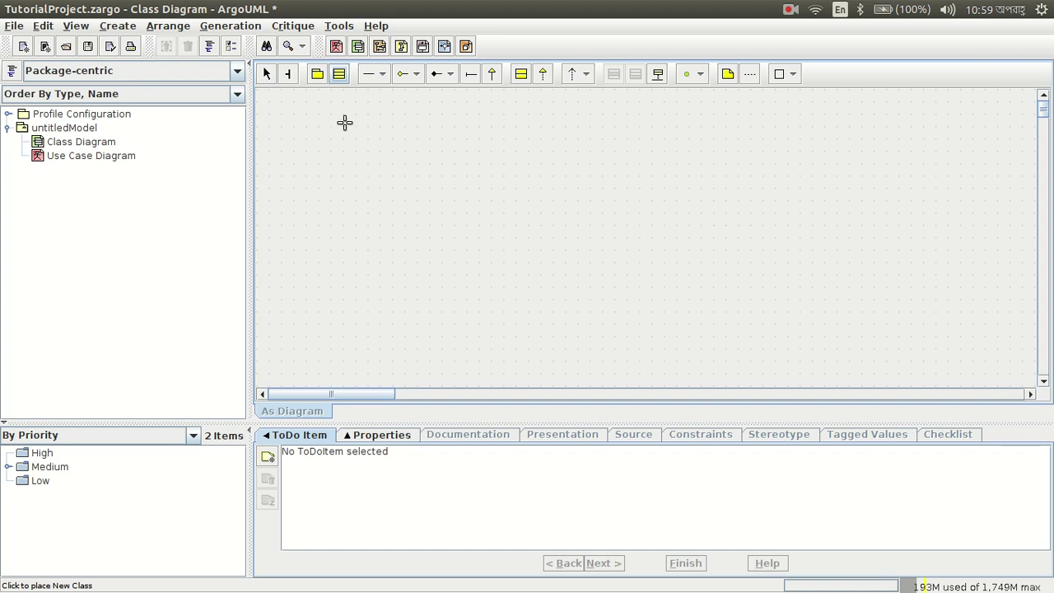
click(338, 75)
click(336, 76)
click(340, 76)
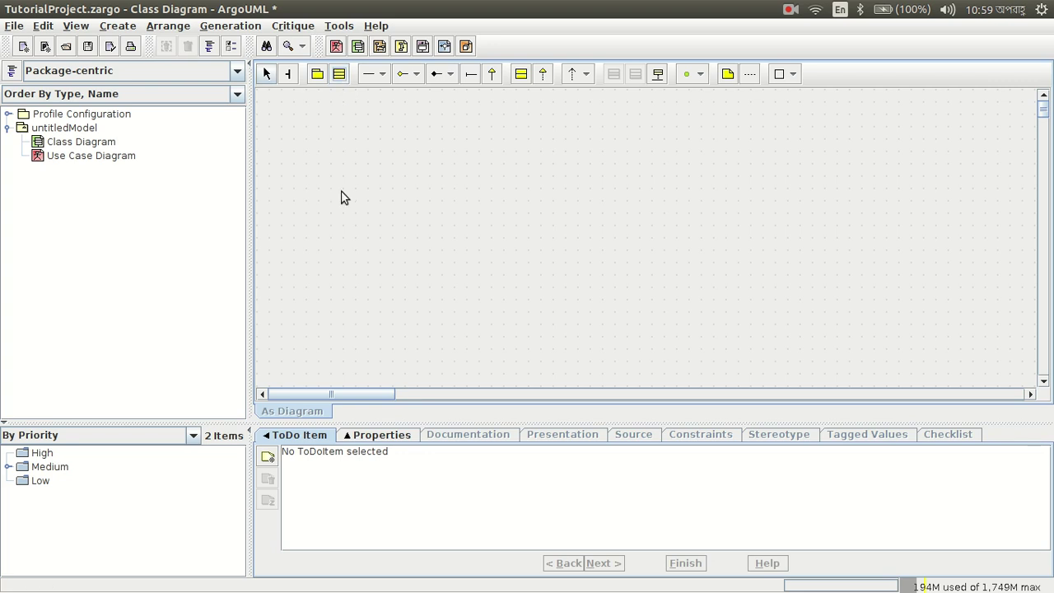
Step: Place a new class in the upper part of the class diagram and name it Person
click(336, 81)
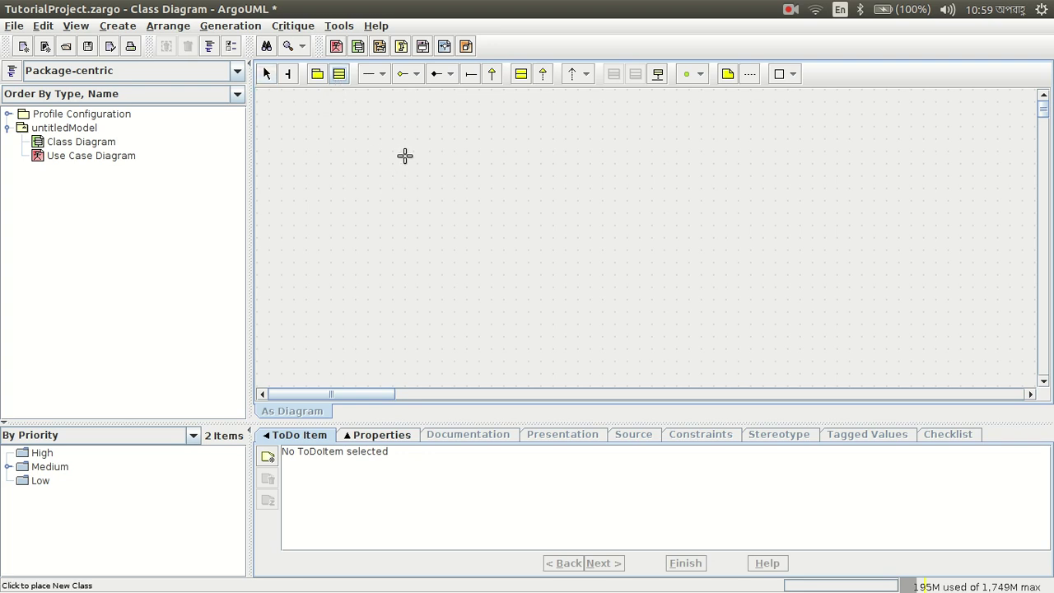
click(399, 157)
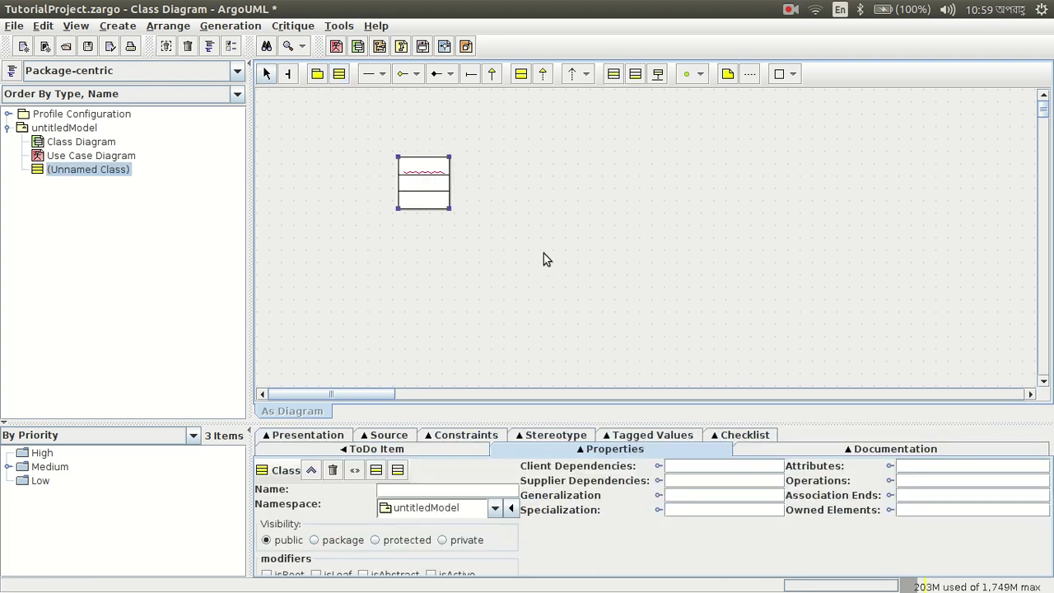
mouse_move(444, 198)
mouse_move(400, 188)
text(Person)
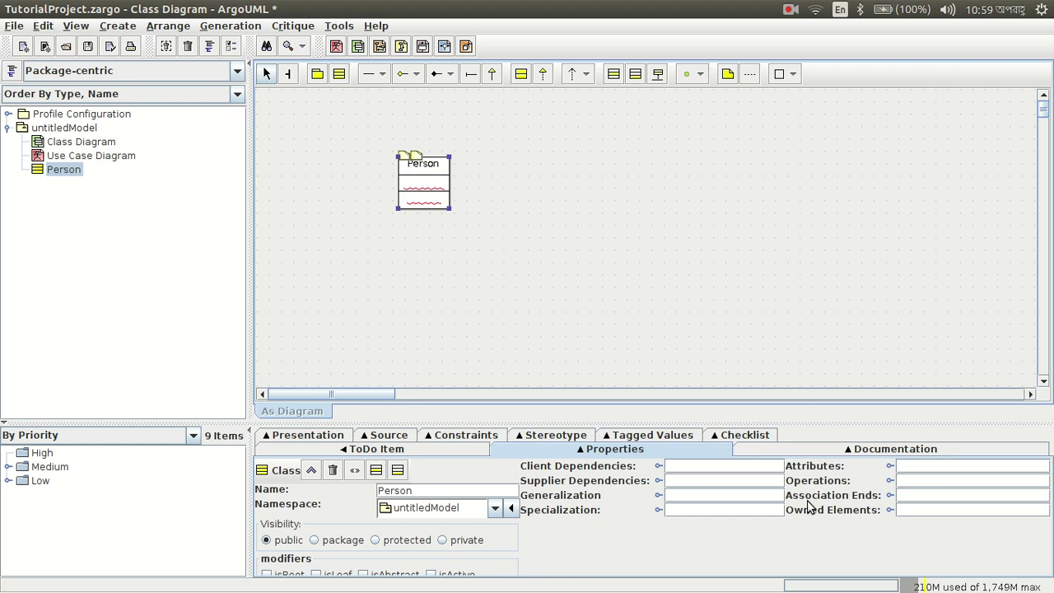
Step: Rename the Person class as Student directly in the diagram
click(430, 262)
click(432, 172)
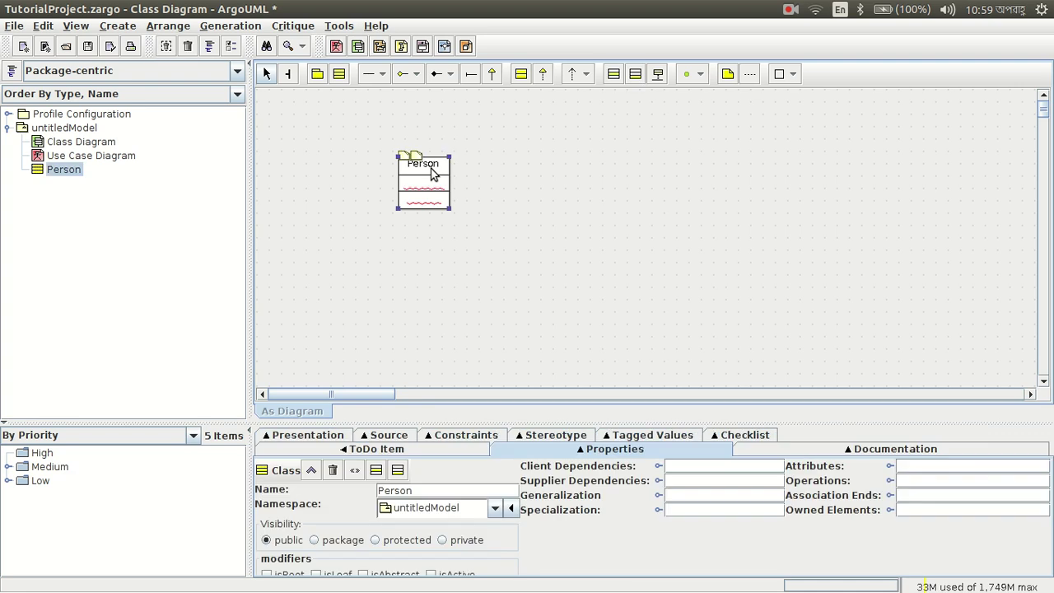
double_click(431, 168)
text(Student)
key(Return)
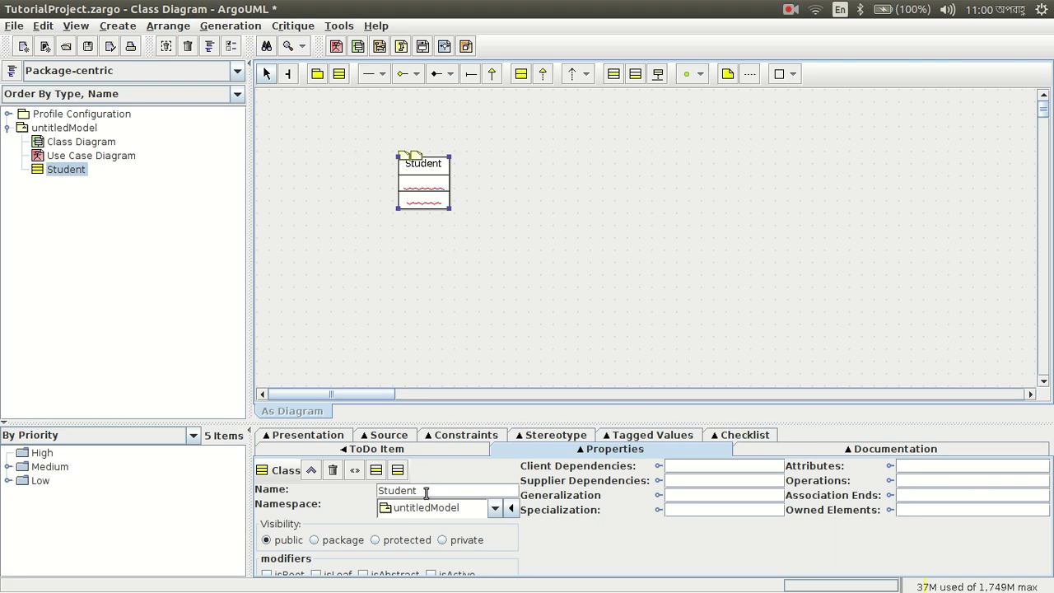
Step: Rename the Student class as Person through its name property
double_click(395, 490)
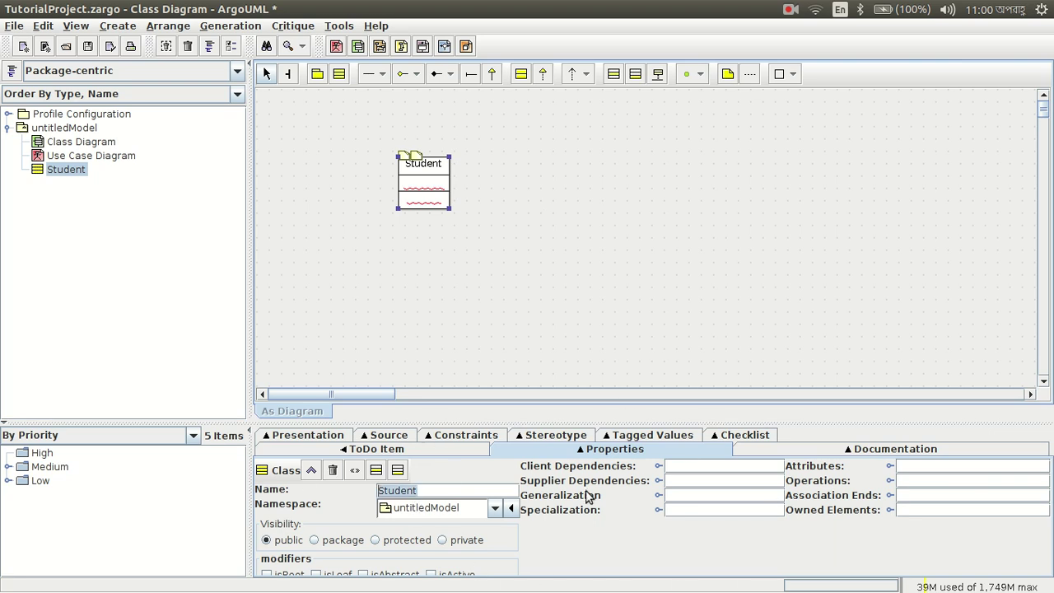
text(Person)
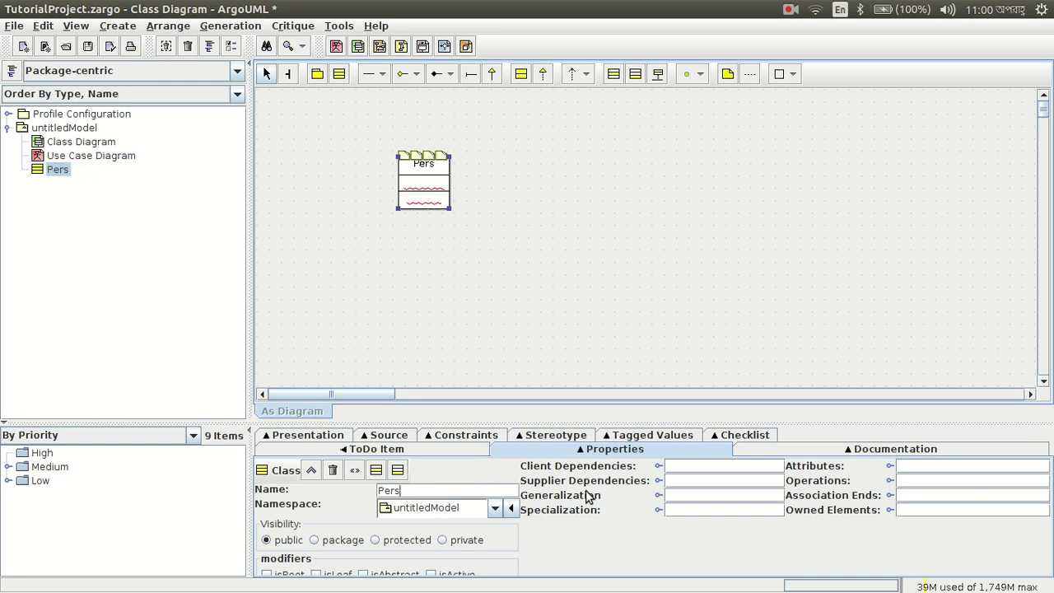
click(454, 223)
Step: Select the Person class and enlarge the details area to show its modifiers and template parameters
click(409, 189)
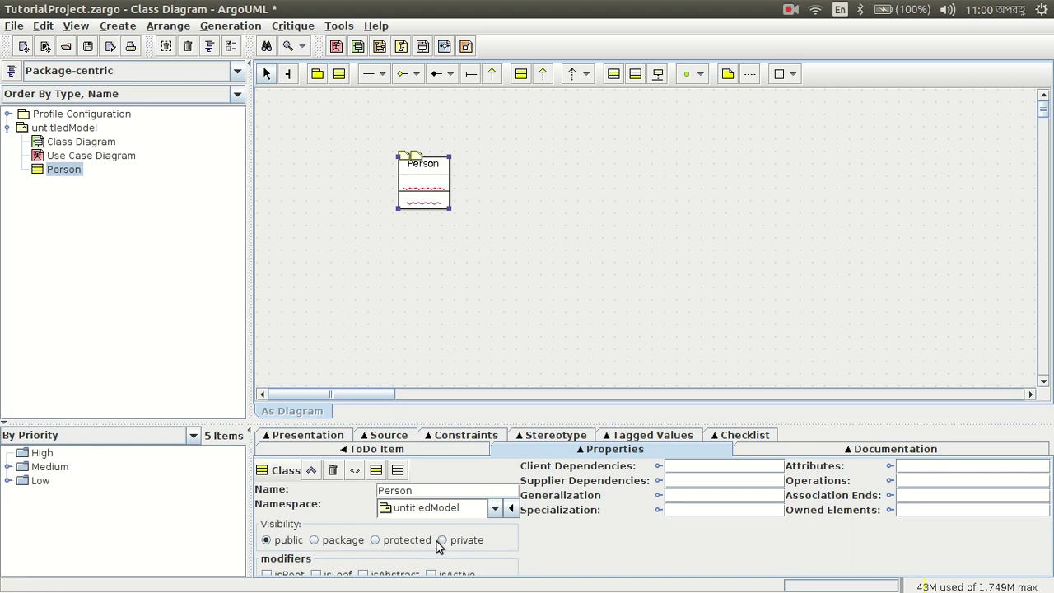
drag(532, 423, 522, 393)
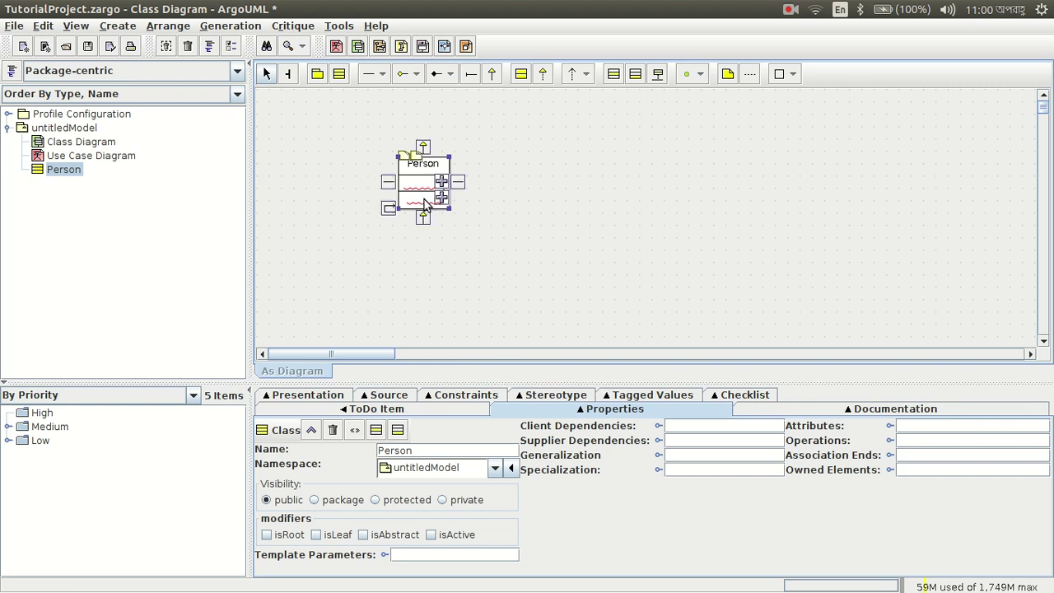
Step: Add an attribute called name of type String to the Person class
mouse_move(437, 188)
click(468, 291)
click(412, 184)
mouse_move(436, 187)
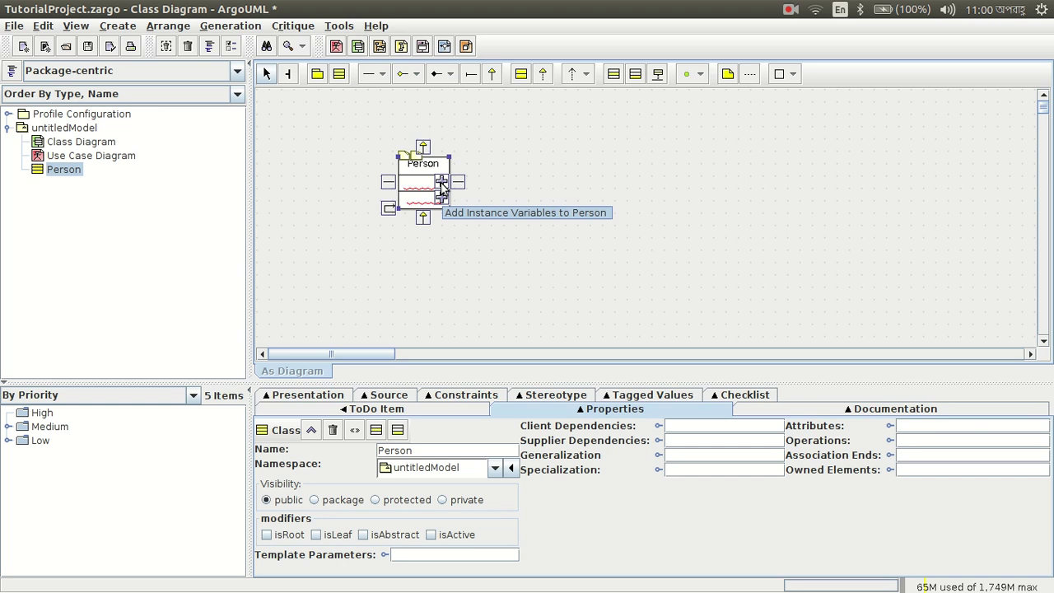
click(442, 185)
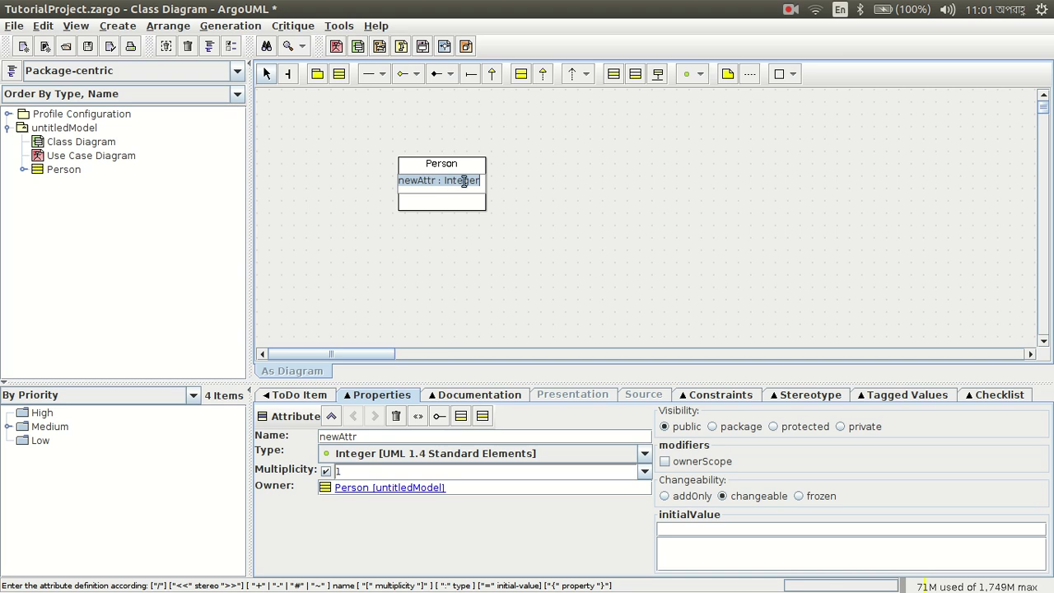
double_click(425, 183)
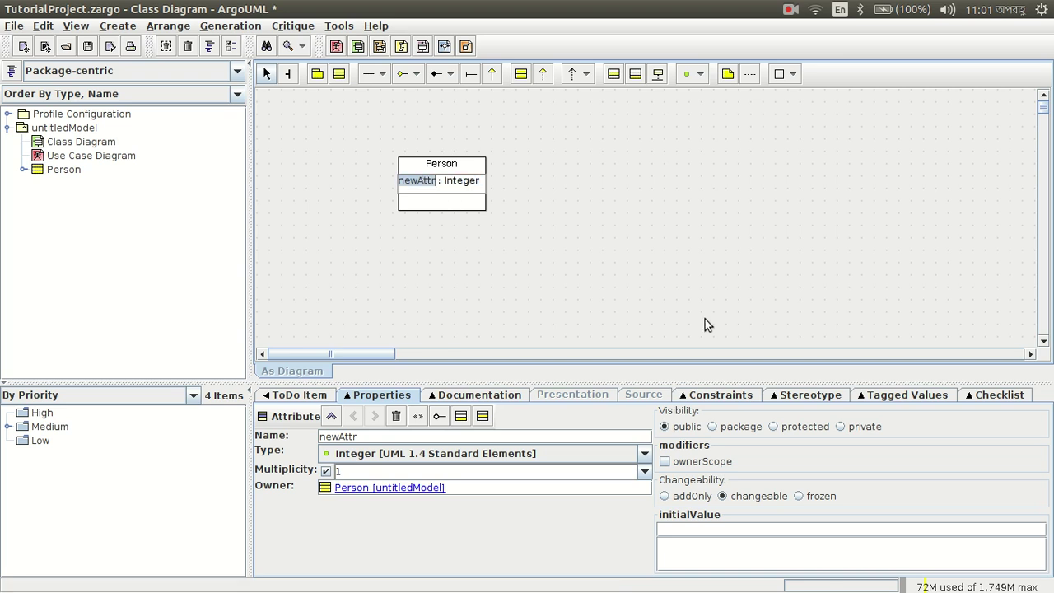
text(name)
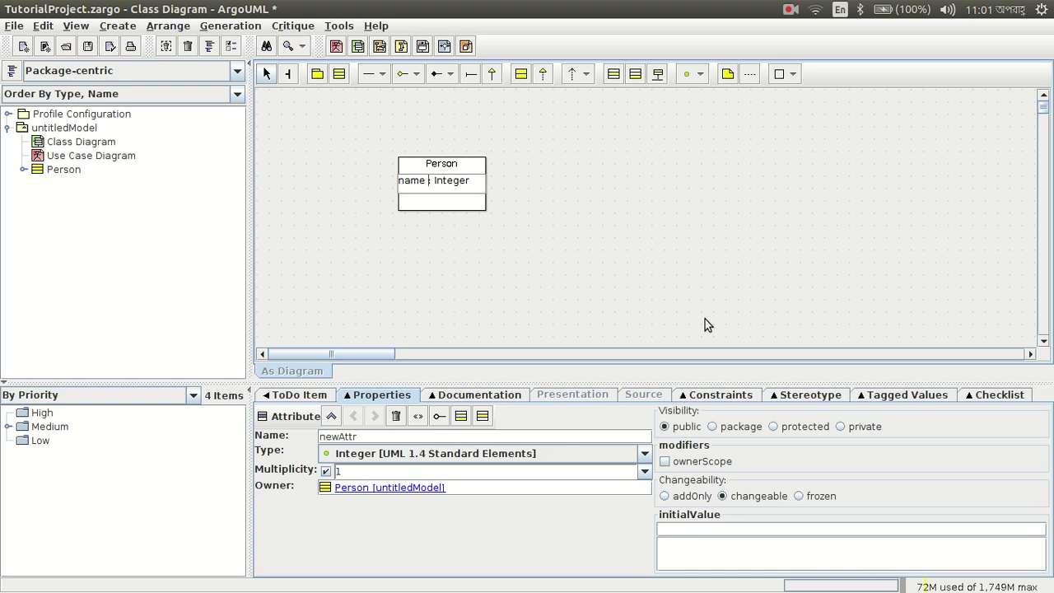
key(shift+Right)
key(shift+Right)
key(shift+Right)
key(shift+Right)
key(shift+Right)
key(shift+Right)
key(shift+Right)
text(String)
click(475, 236)
Step: Add a second attribute called DoB of type Date to the Person class
click(470, 183)
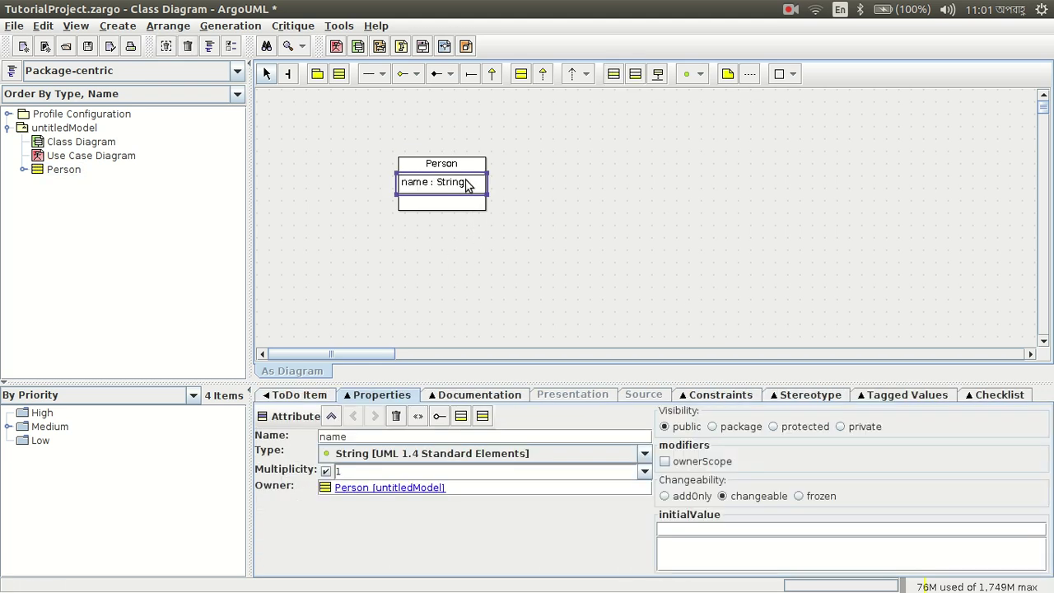
click(477, 223)
click(471, 181)
double_click(474, 183)
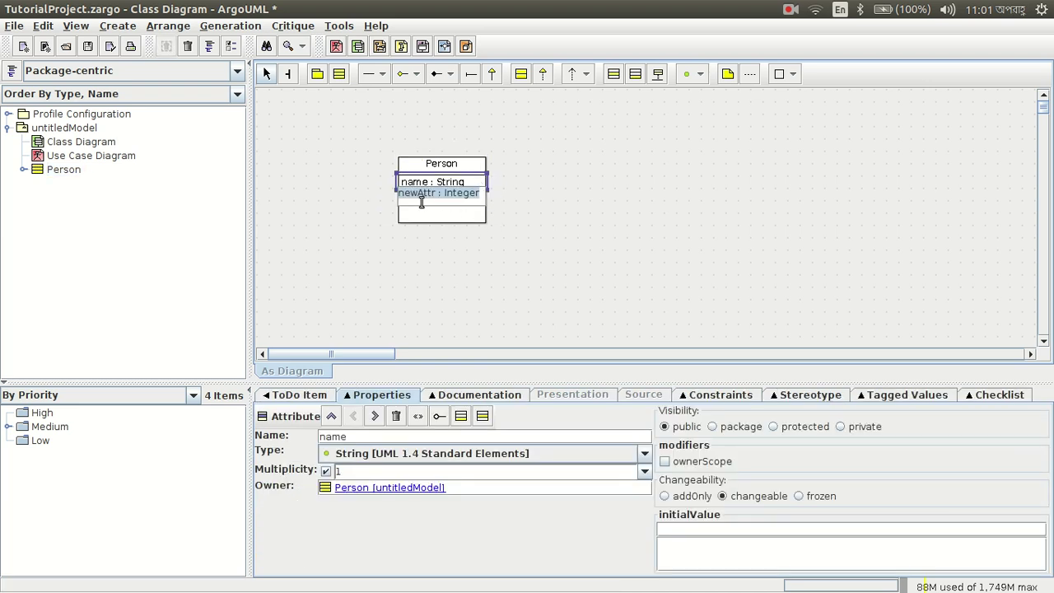
click(422, 198)
double_click(422, 196)
text(Dob)
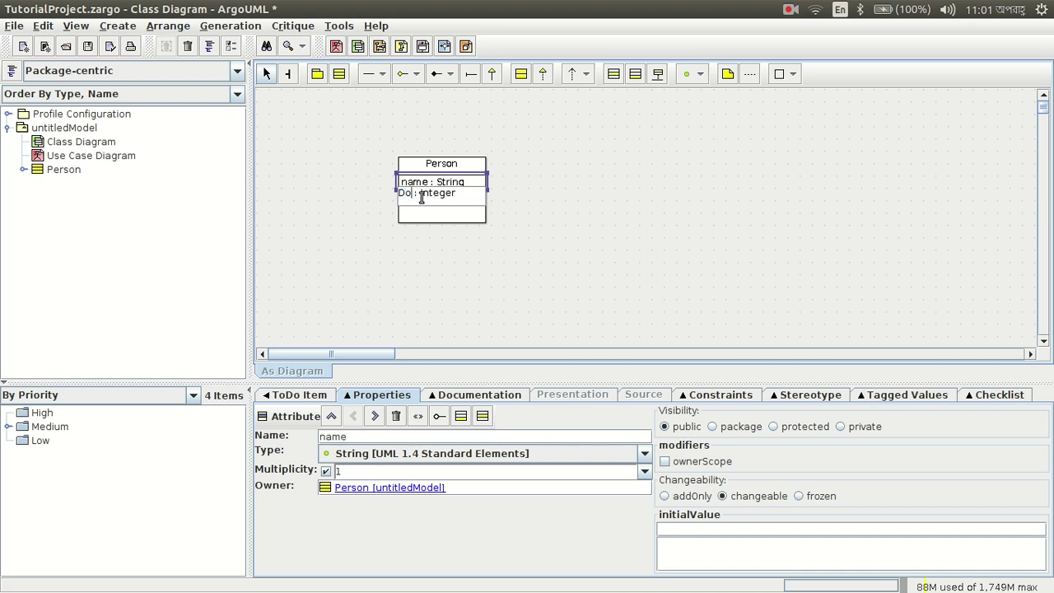
key(BackSpace)
text(B)
key(shift+Right)
key(shift+Right)
key(shift+Right)
key(shift+Right)
key(shift+Right)
key(shift+Right)
key(shift+Right)
text(Date)
key(Return)
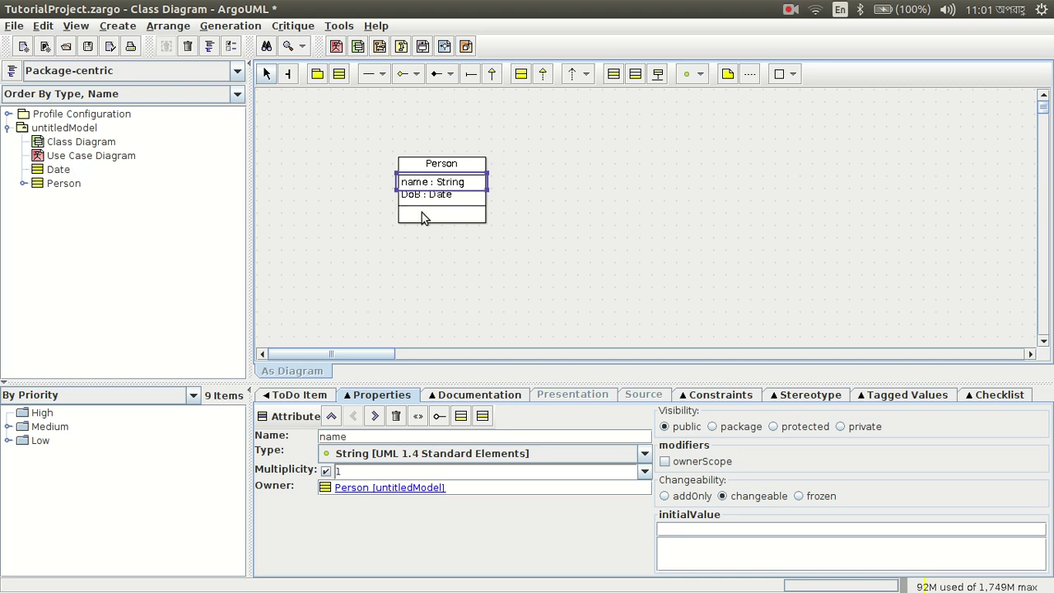
Step: Add an operation called getAge to the Person class
click(421, 214)
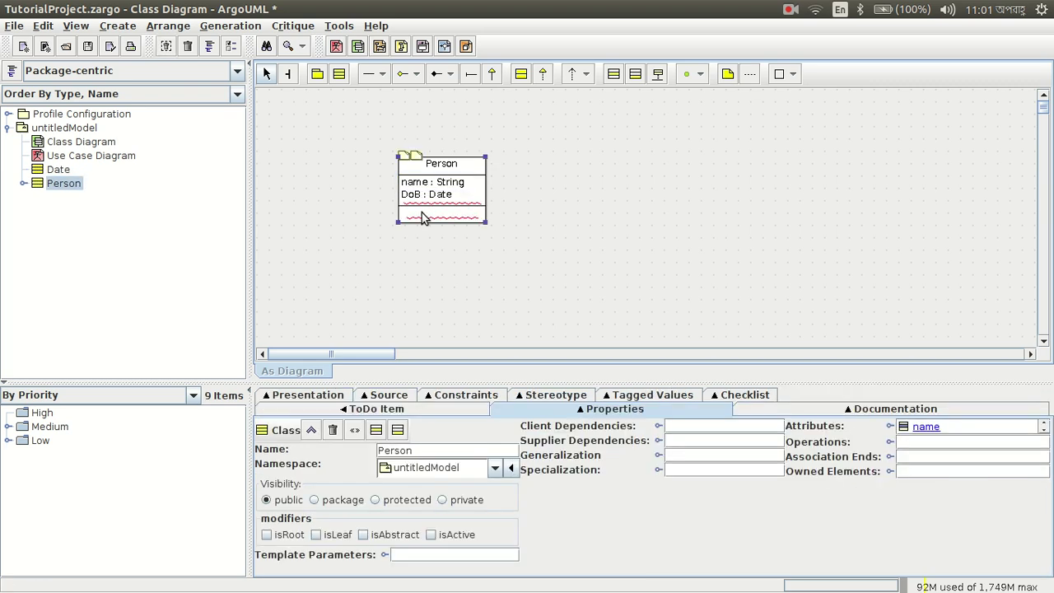
click(537, 208)
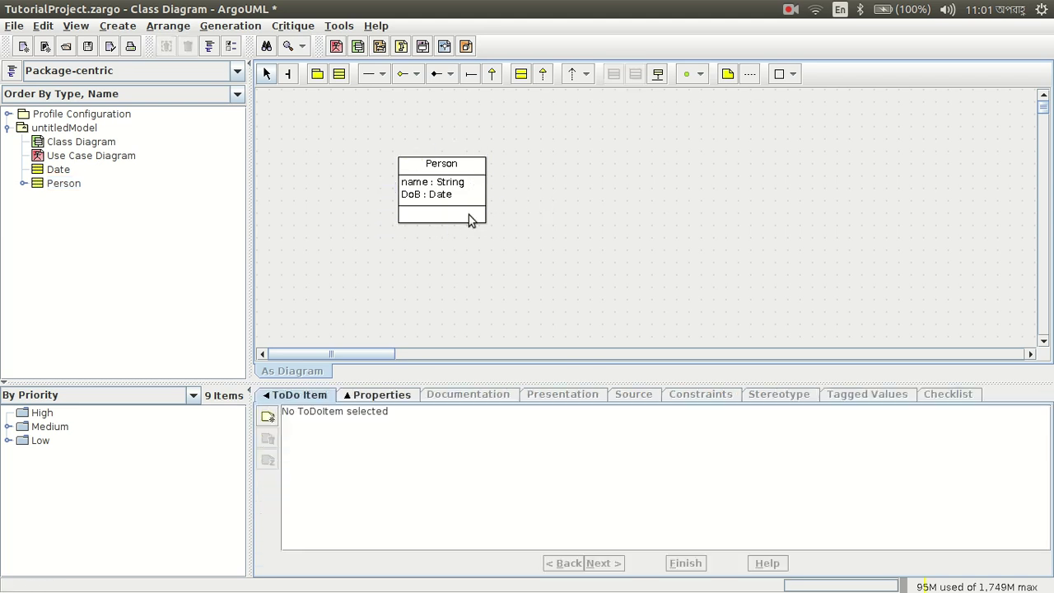
click(455, 196)
click(453, 163)
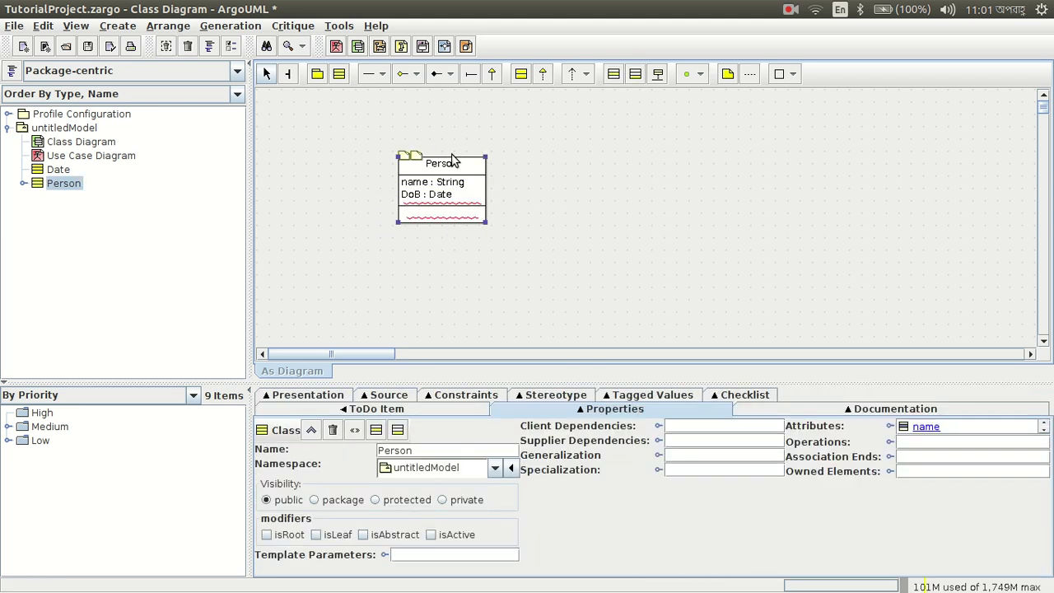
click(477, 212)
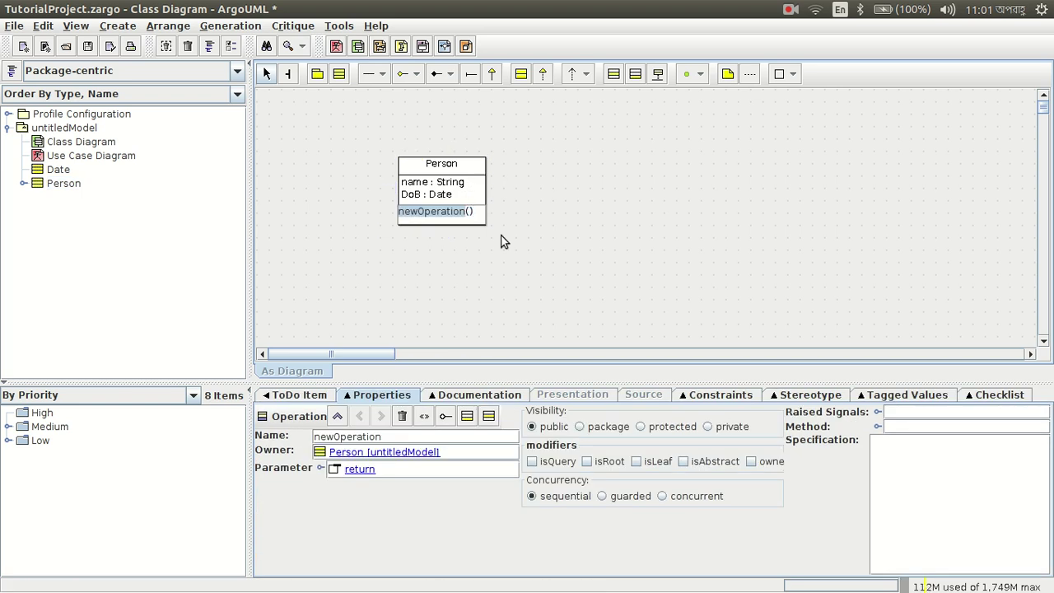
text(getAge)
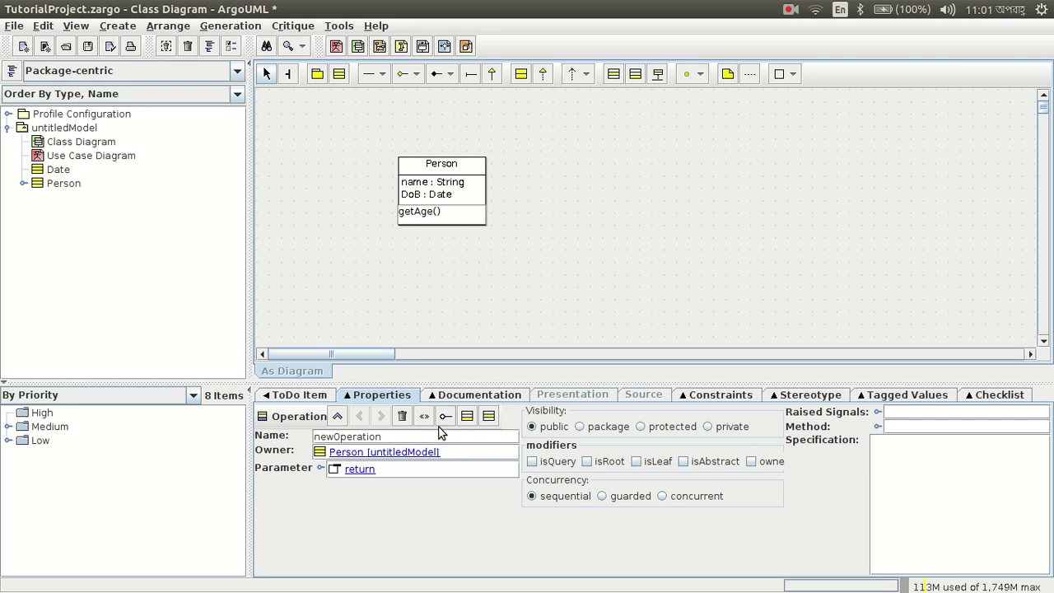
Step: Set the type of the getAge operation's return parameter to Integer [UML 1.4 Standard Elements]
click(322, 469)
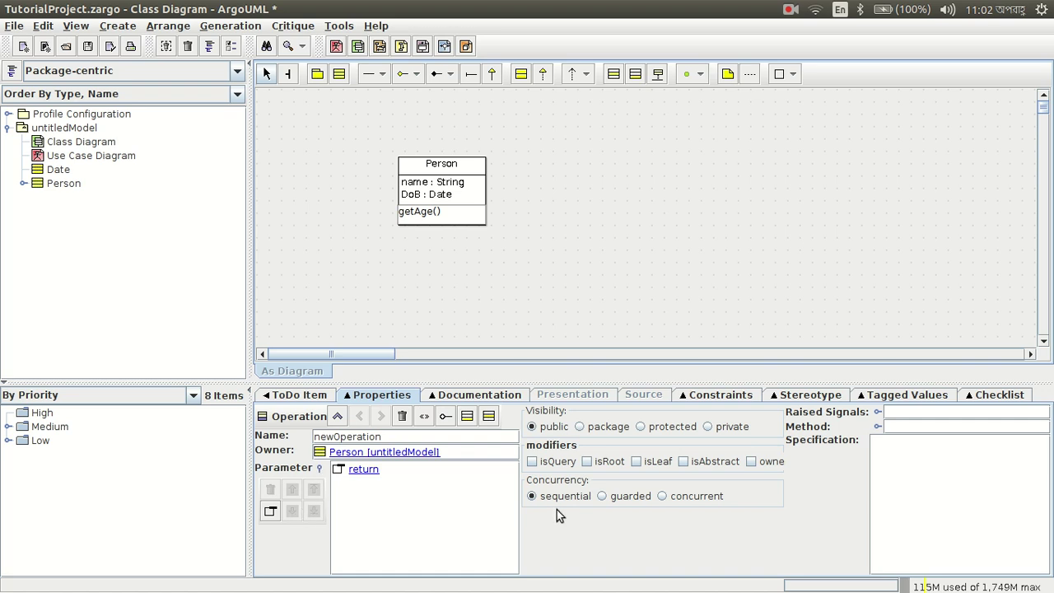
click(373, 470)
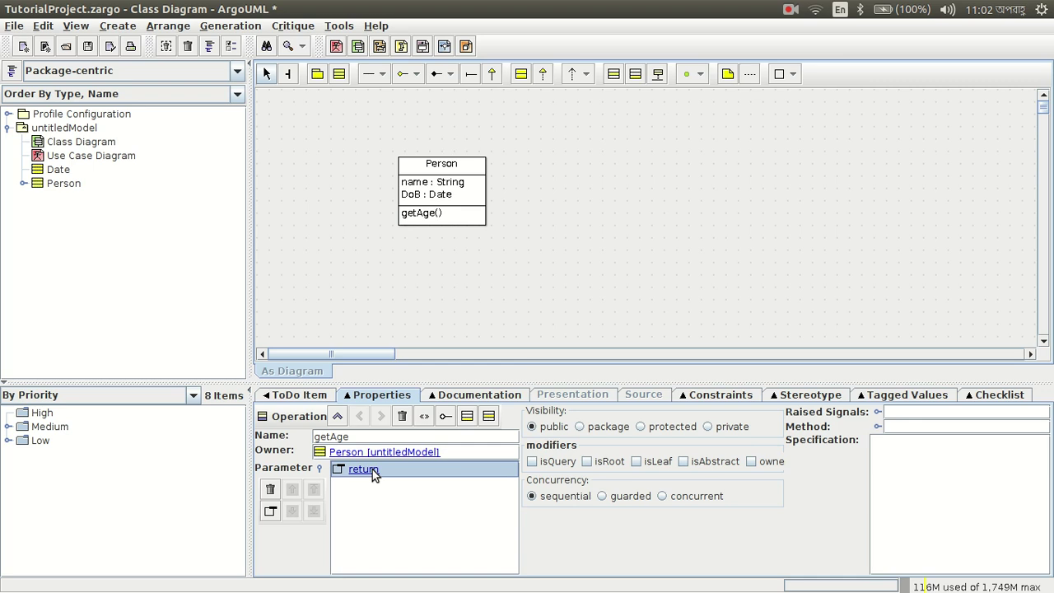
double_click(372, 469)
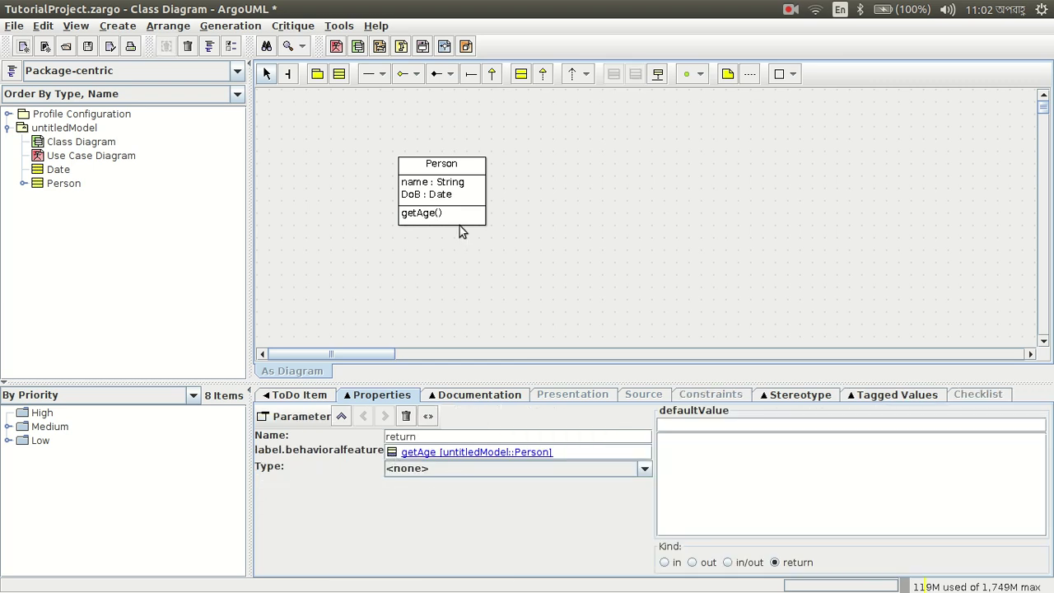
click(433, 213)
click(431, 213)
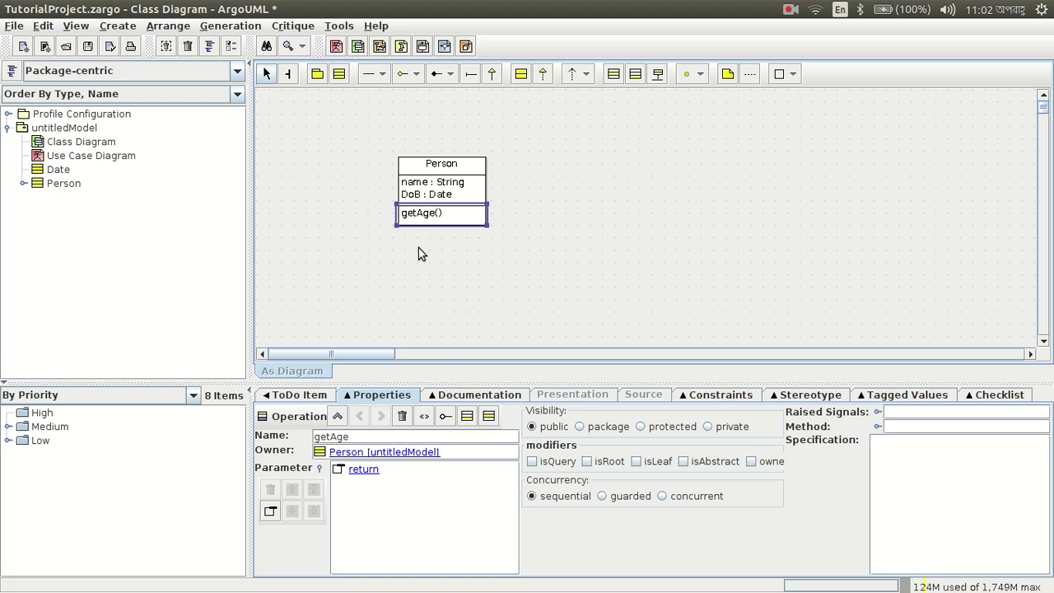
click(320, 470)
click(320, 470)
click(358, 470)
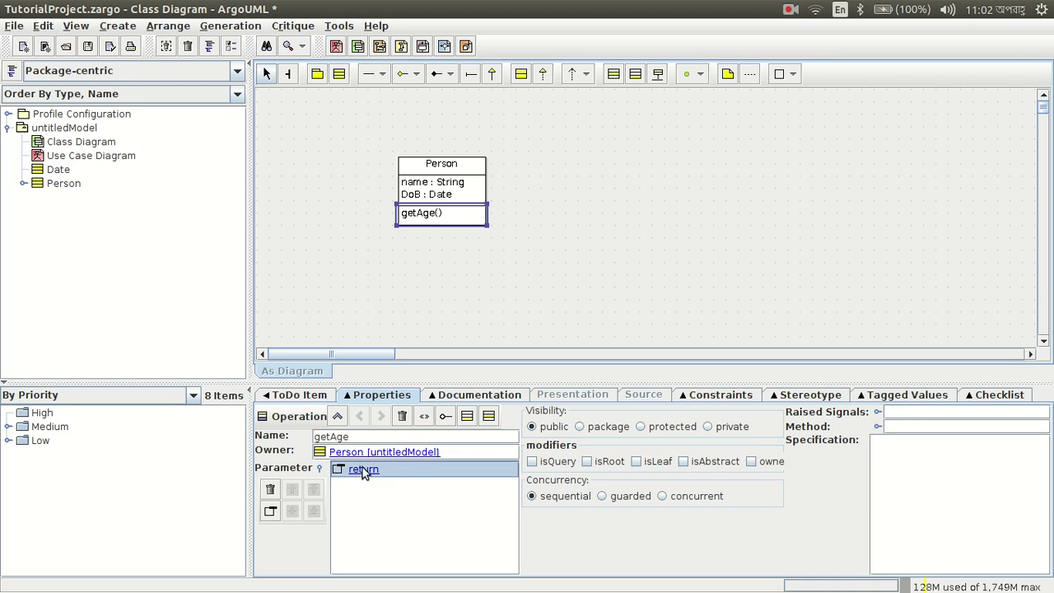
double_click(363, 468)
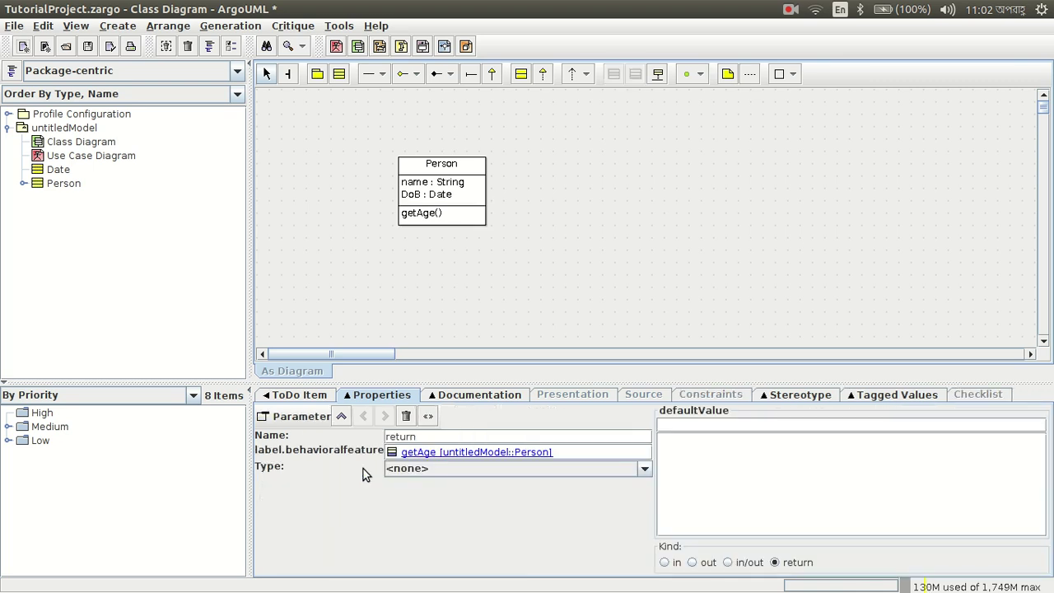
click(425, 470)
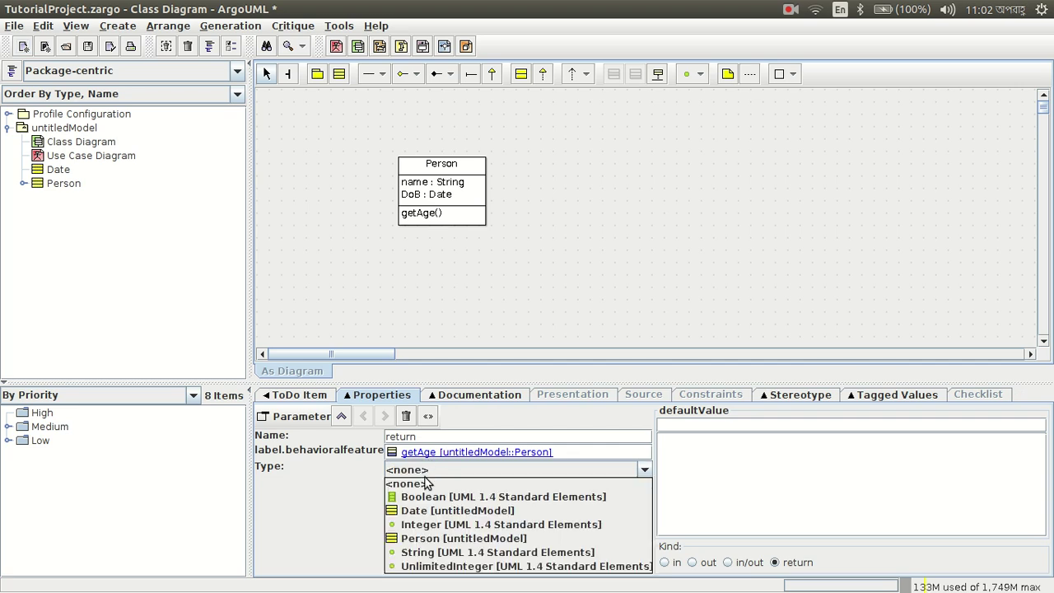
click(428, 526)
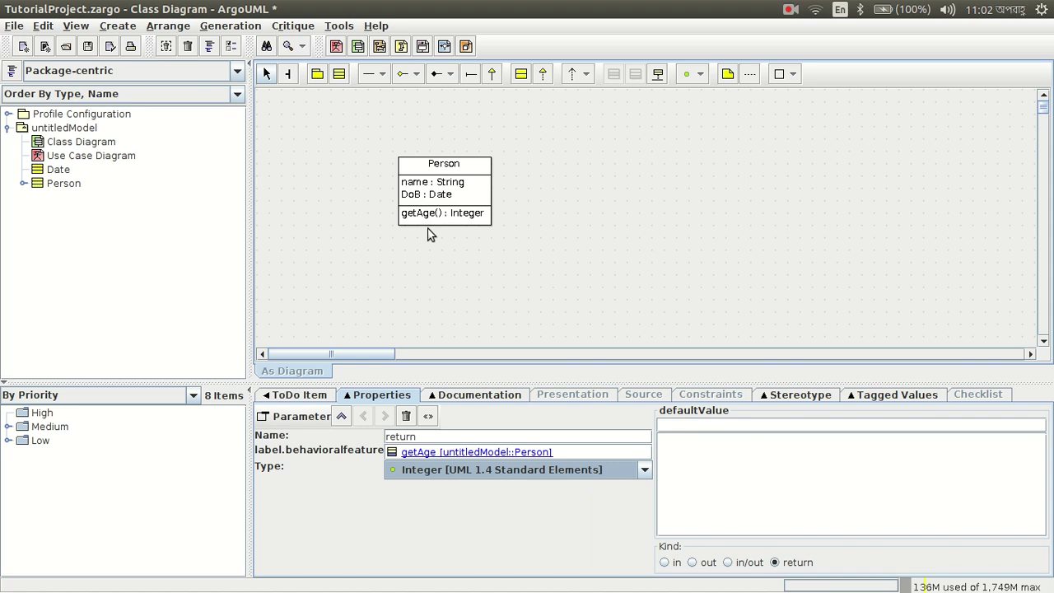
Step: Add a parameter called CurrentDate of type Date [untitledModel] to the Person class's getAge operation
click(359, 397)
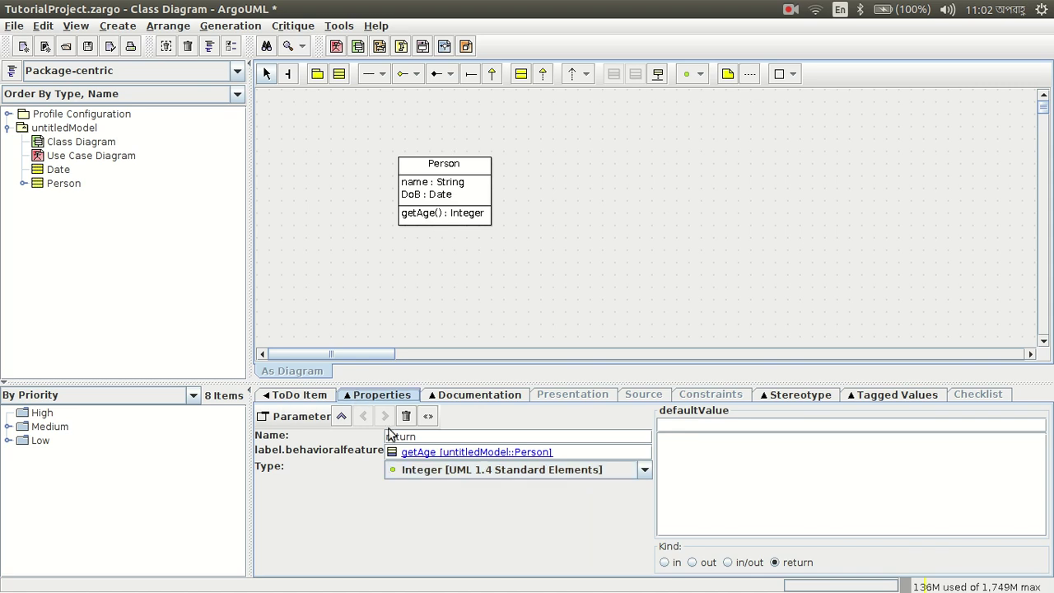
click(439, 459)
click(439, 458)
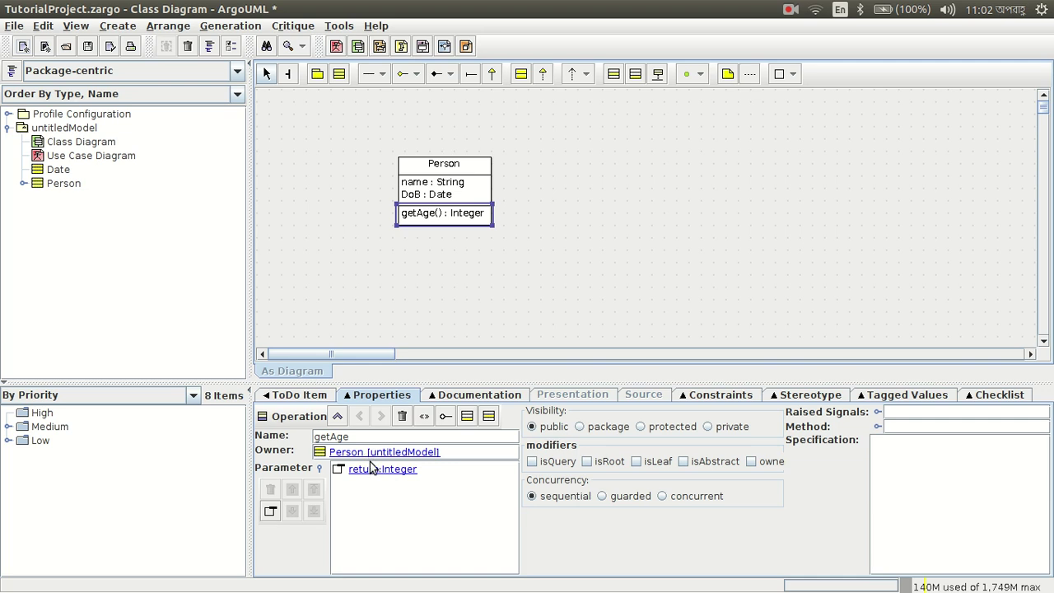
click(271, 513)
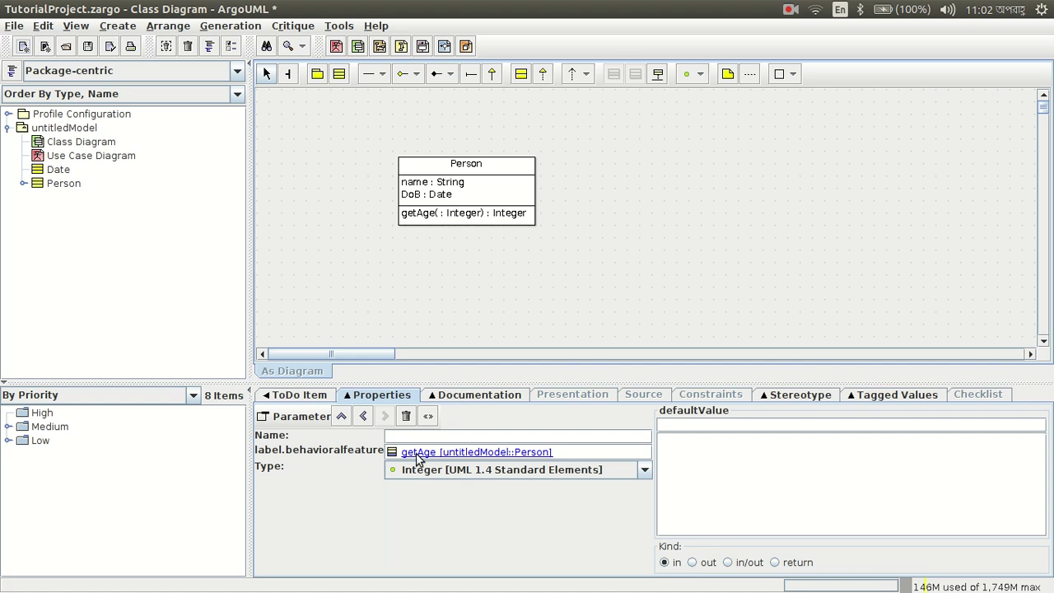
click(480, 470)
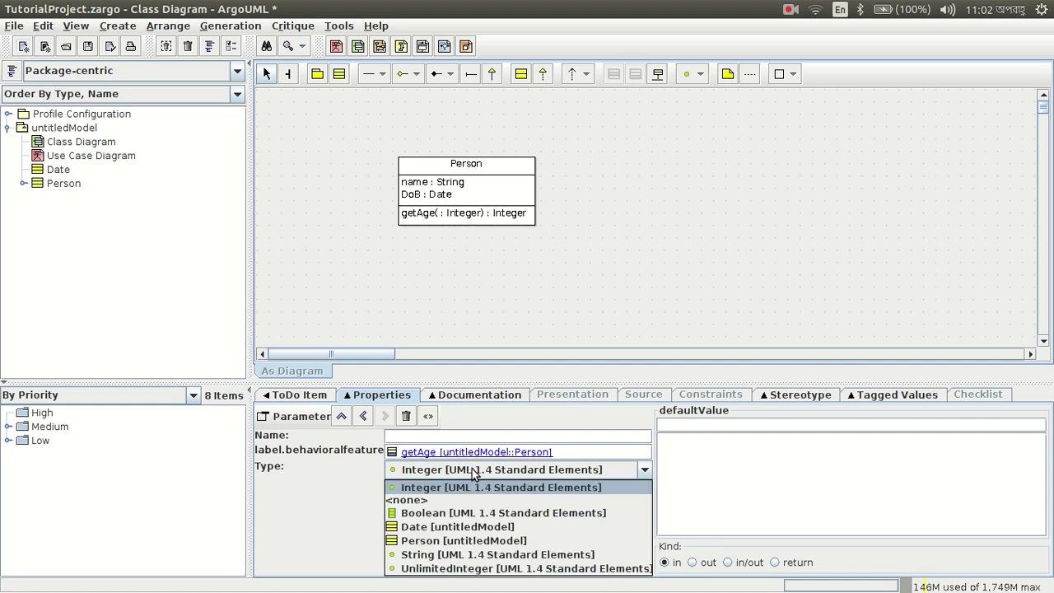
click(445, 527)
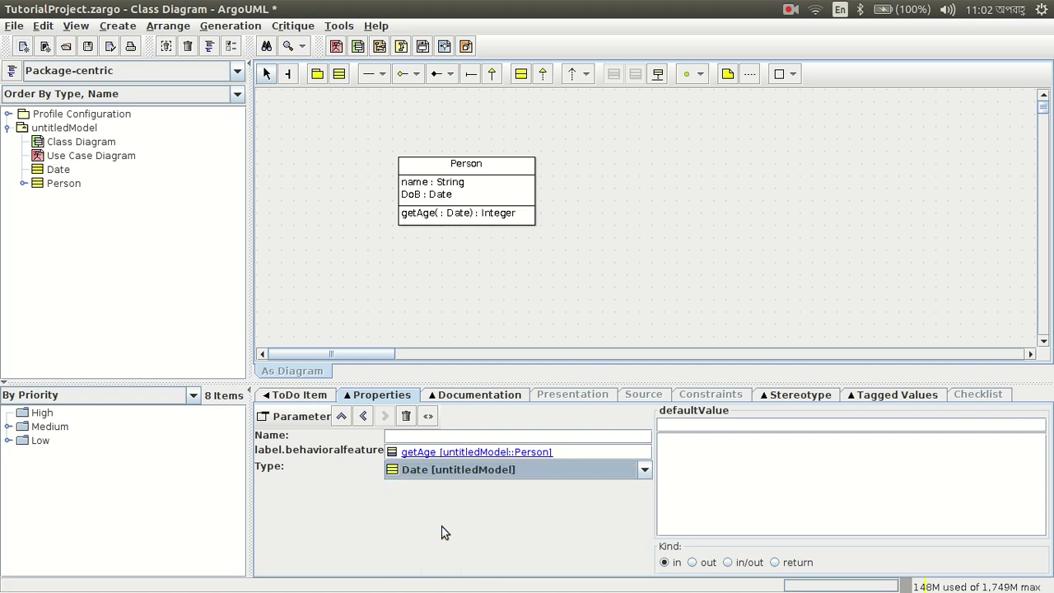
click(419, 436)
text(Current)
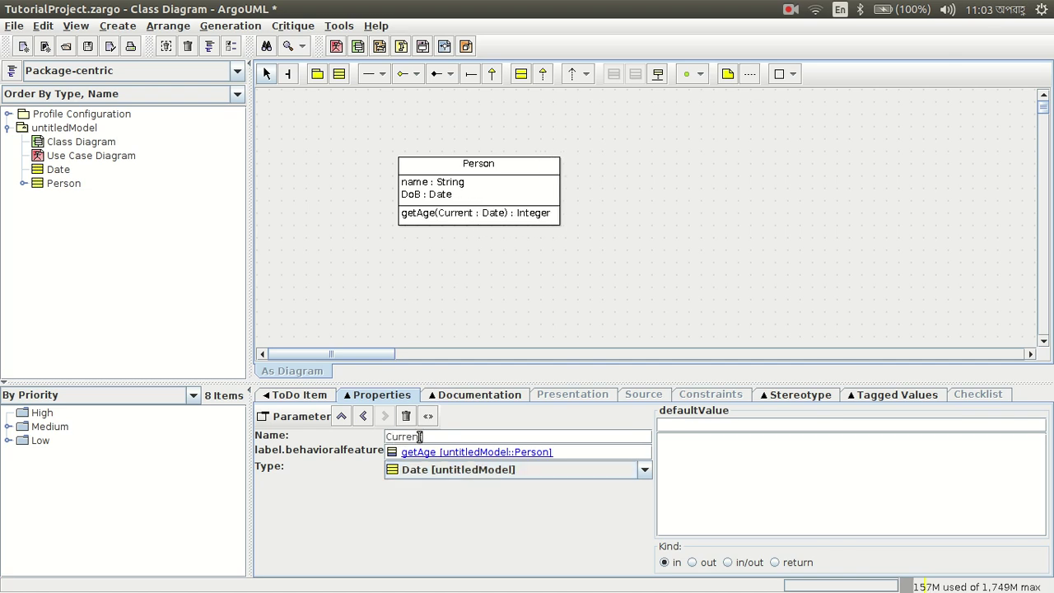
text(Date)
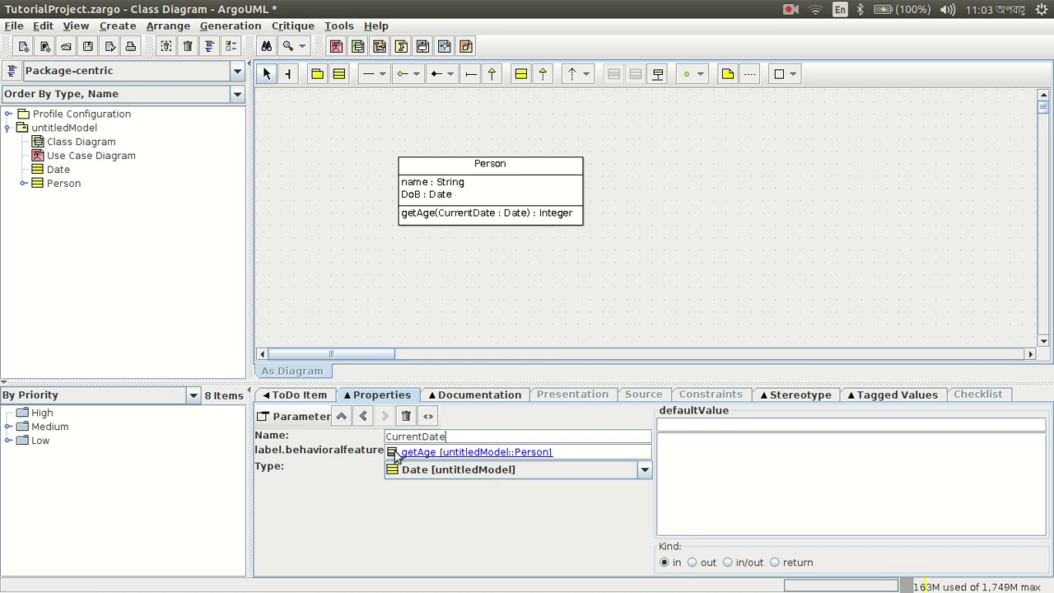
click(421, 458)
click(420, 453)
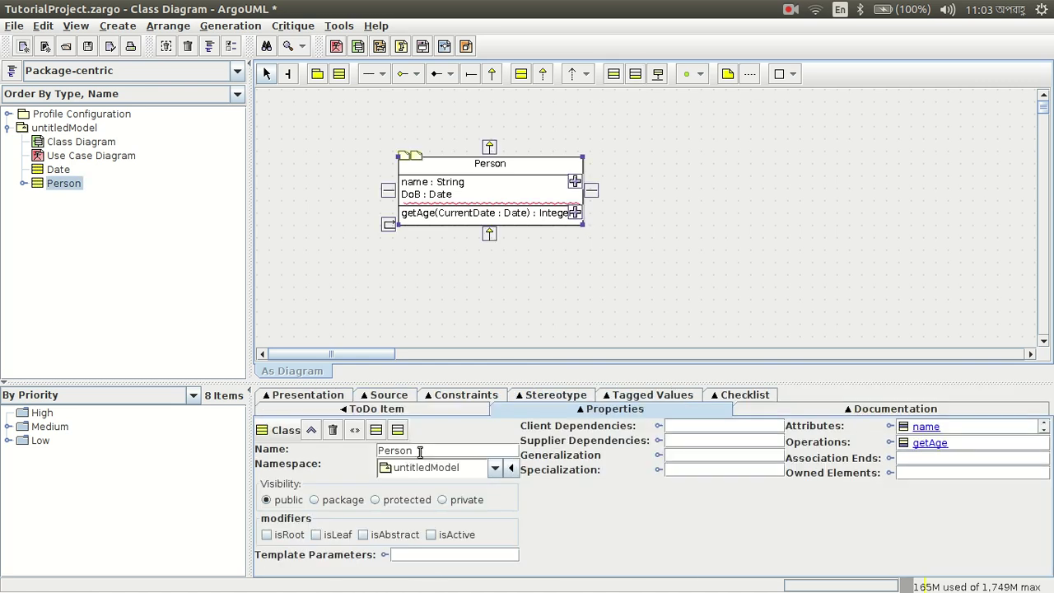
Step: Review the parameters of the getAge operation and the properties of its return parameter
click(454, 214)
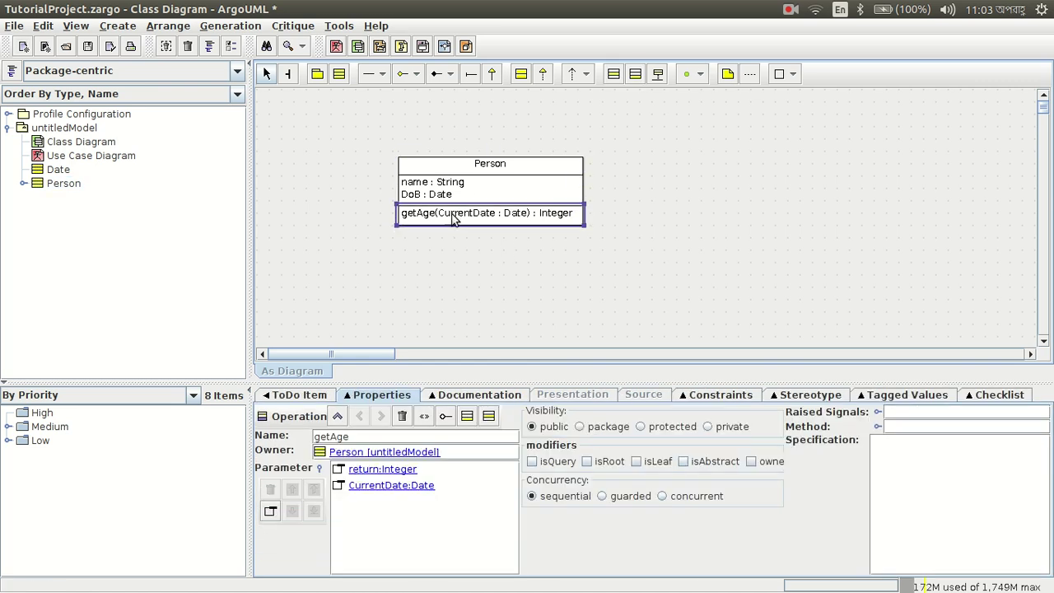
double_click(368, 476)
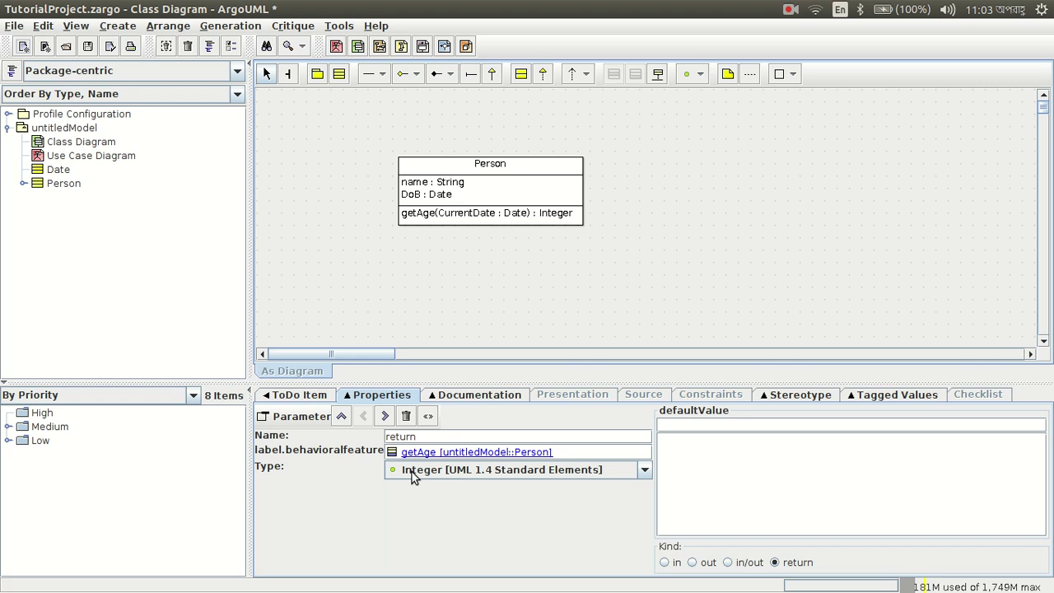
click(474, 219)
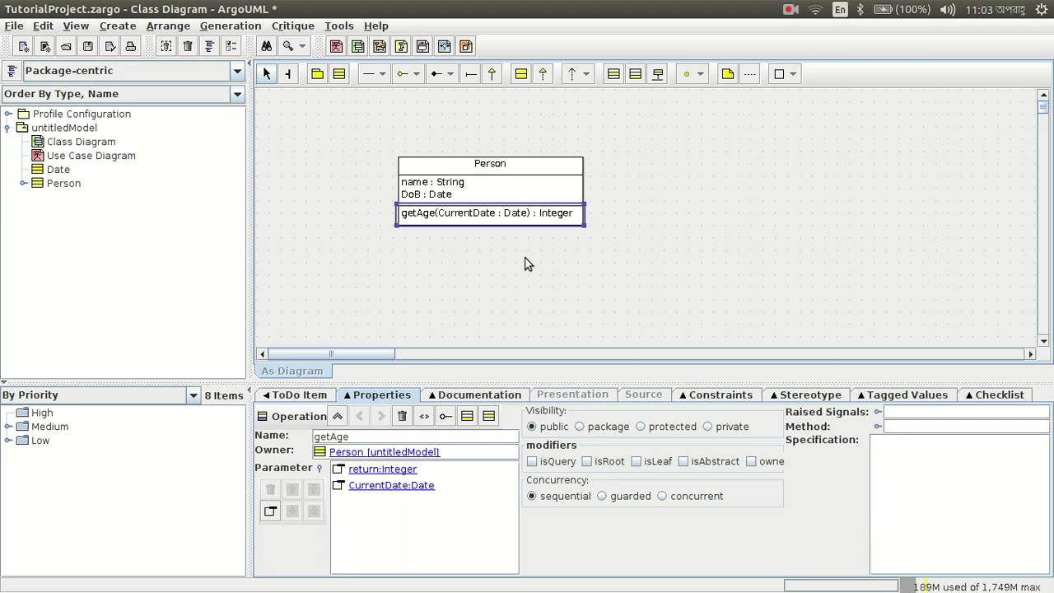
click(379, 134)
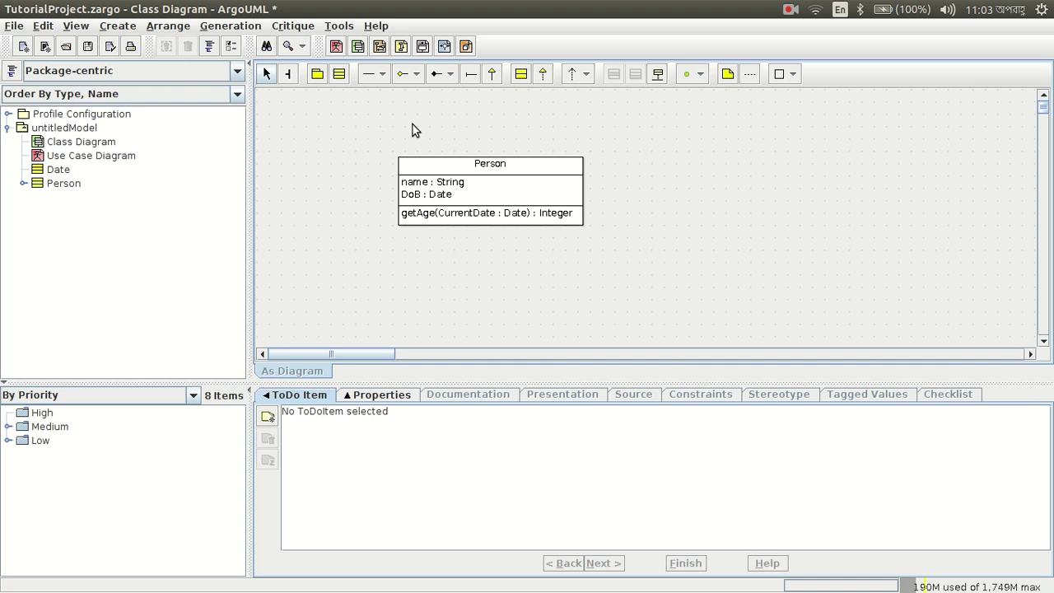
Step: Examine the generated Java source of the Person class
click(442, 166)
click(653, 199)
click(545, 163)
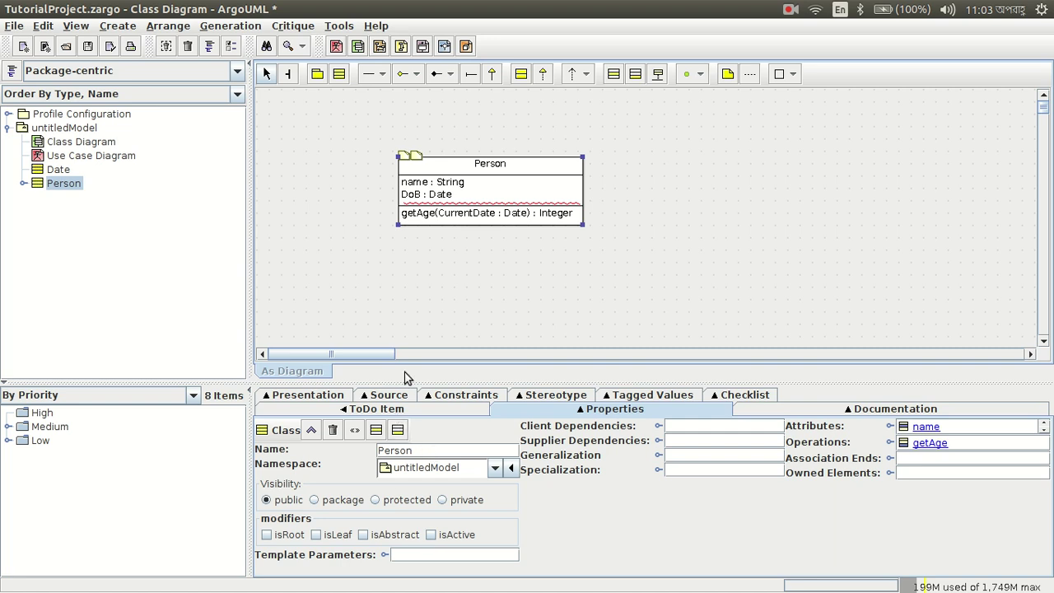
click(434, 214)
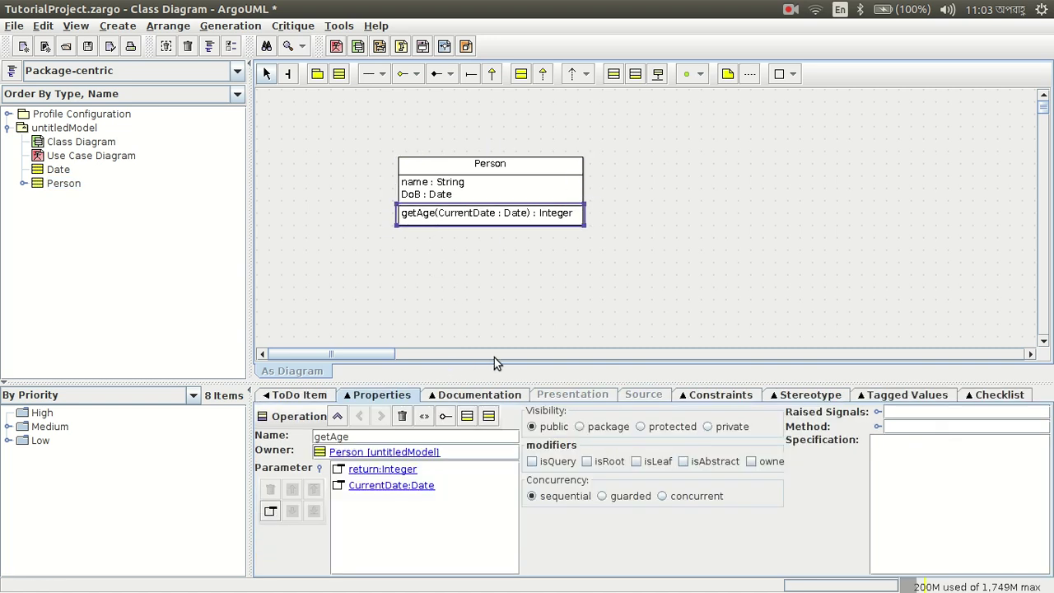
click(503, 165)
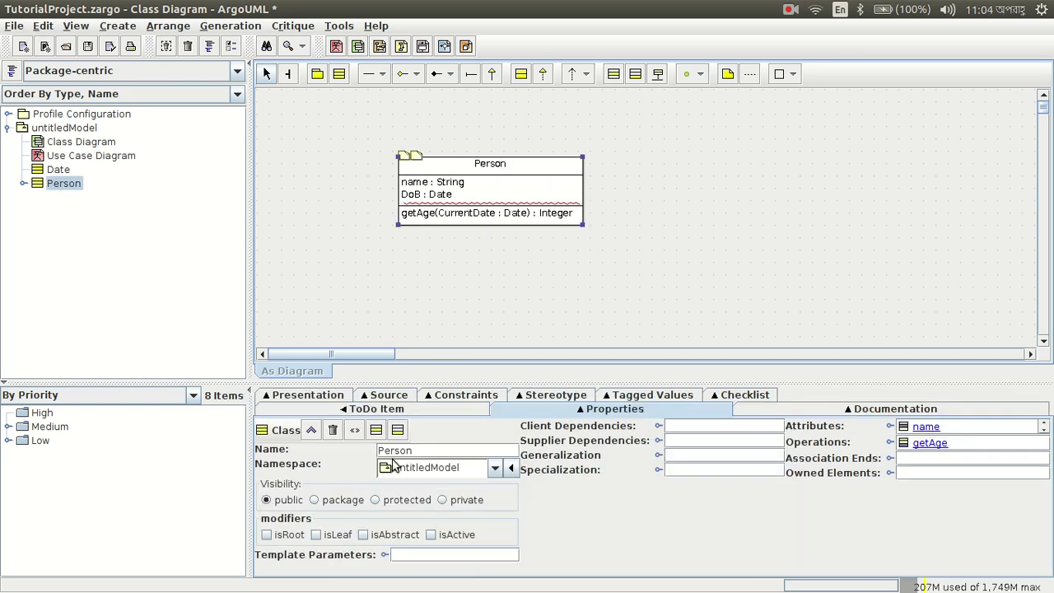
click(384, 397)
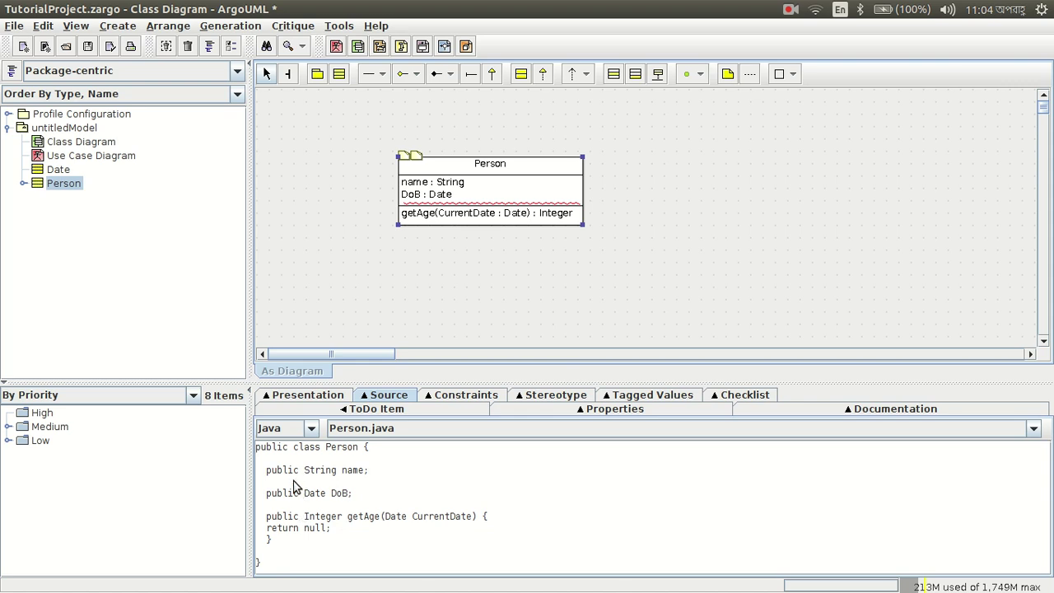
Step: Set the visibility of the Person class's name attribute to private
click(455, 196)
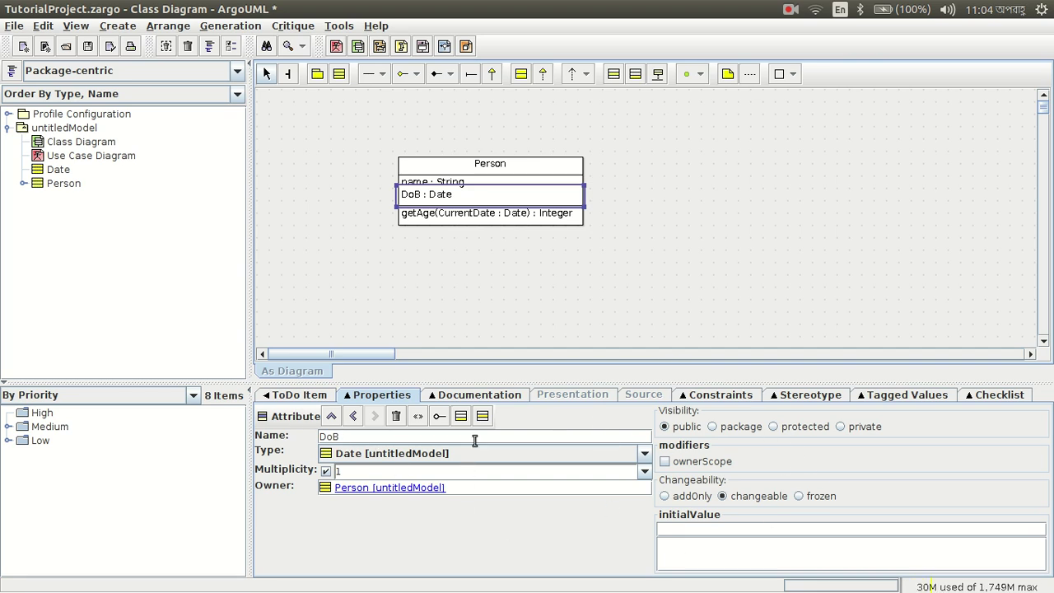
click(667, 181)
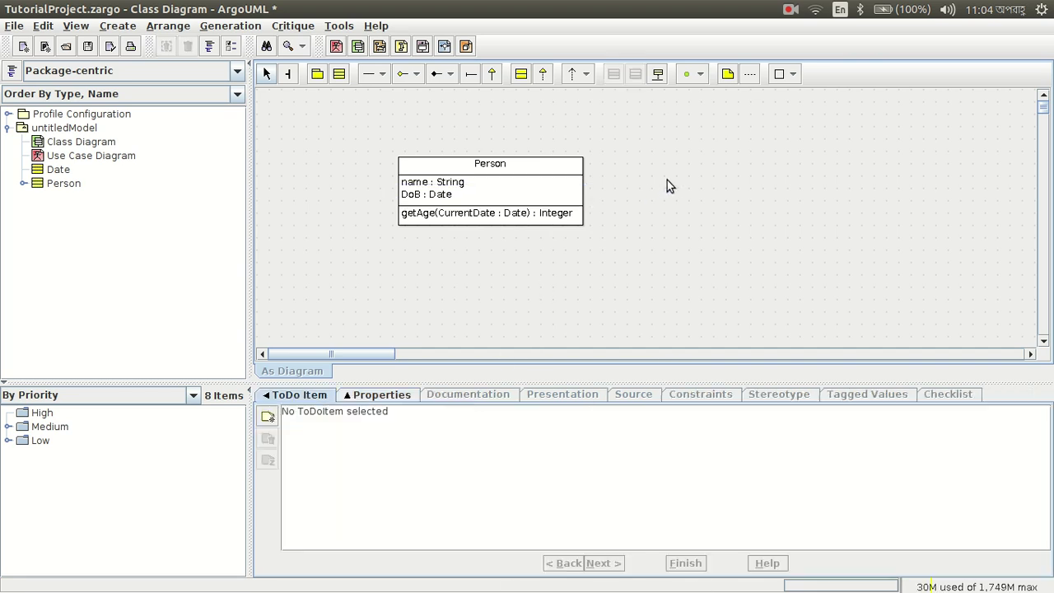
click(567, 160)
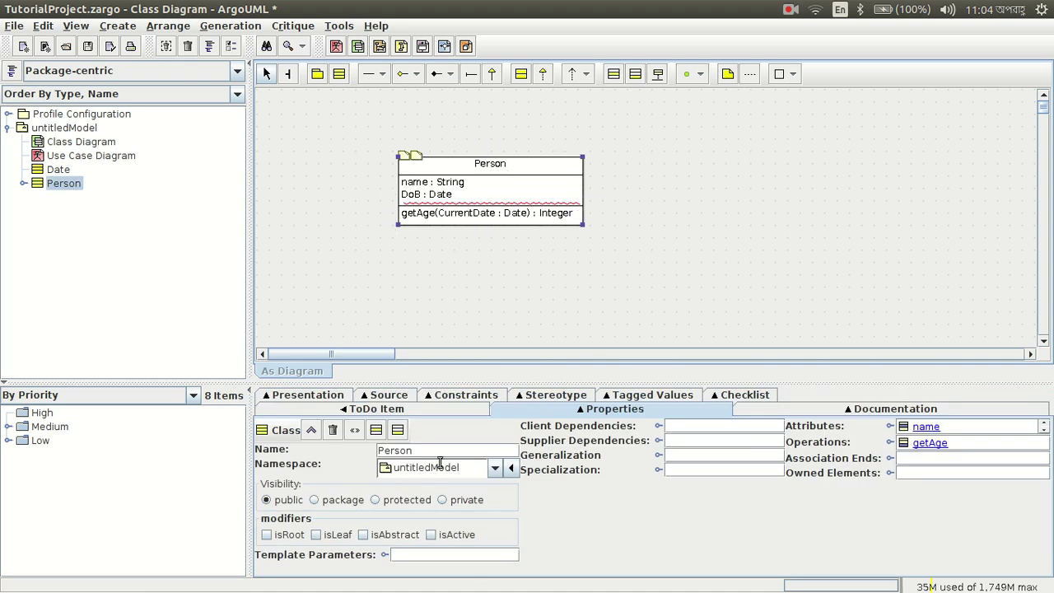
mouse_move(455, 213)
click(454, 185)
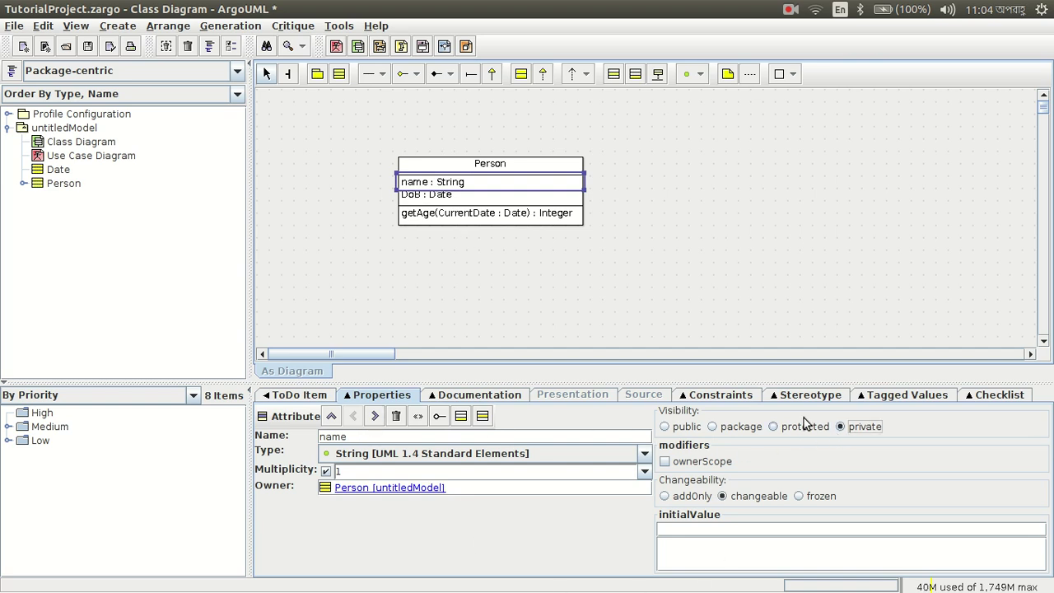
click(514, 291)
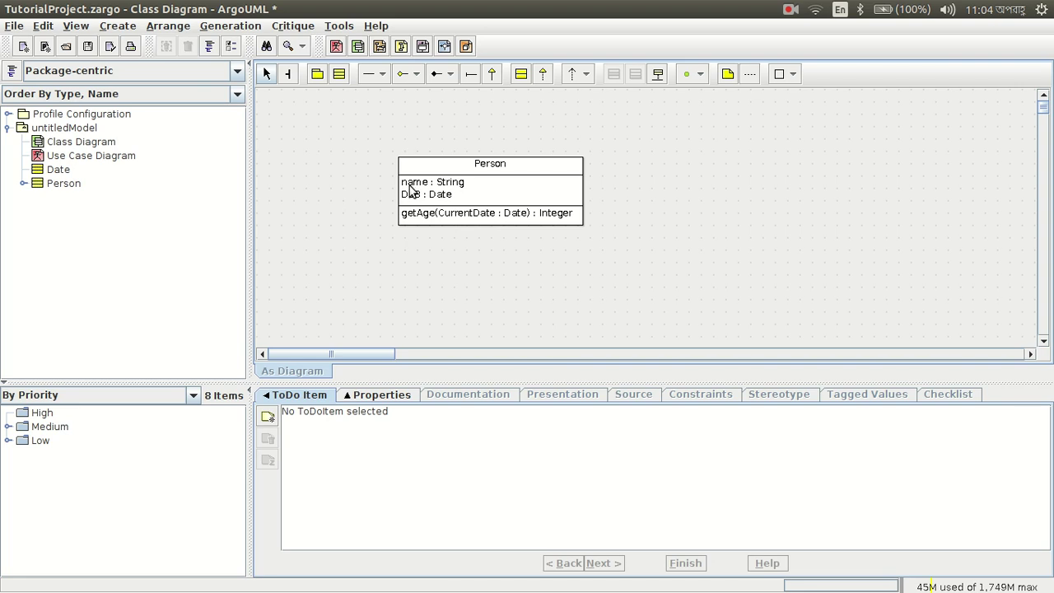
Step: Check the name attribute's declaration in the Person class's Java source
click(455, 167)
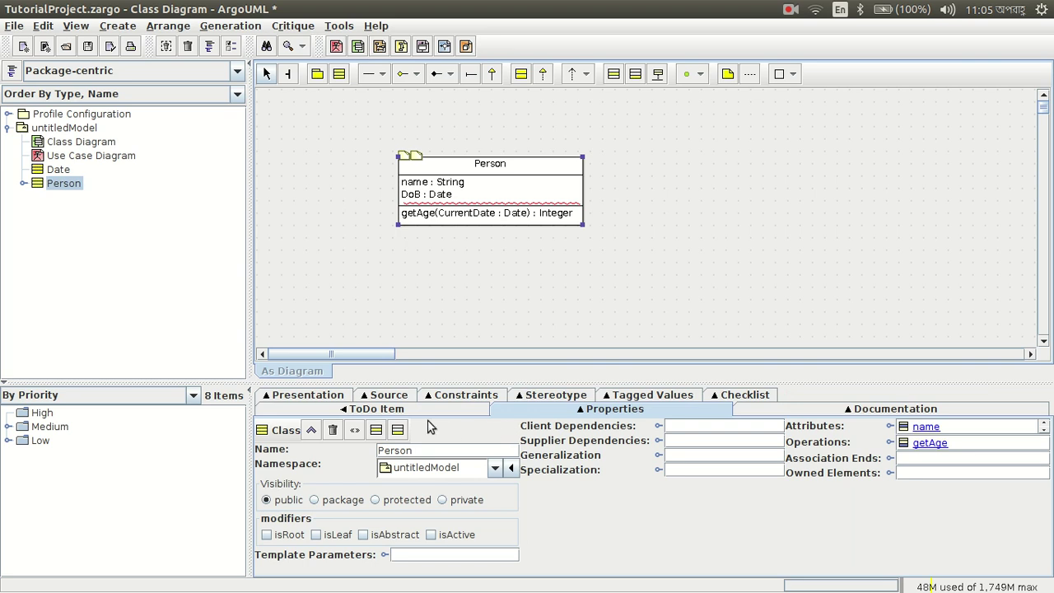
mouse_move(408, 165)
click(394, 396)
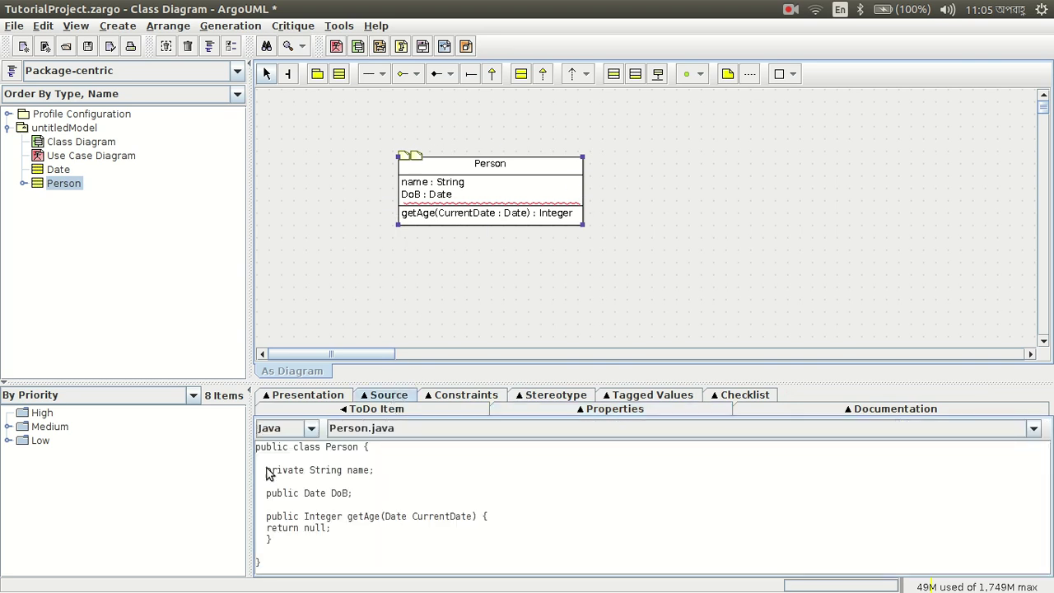
Step: Set the DoB attribute's visibility to private and check the Person class's Java source
click(423, 195)
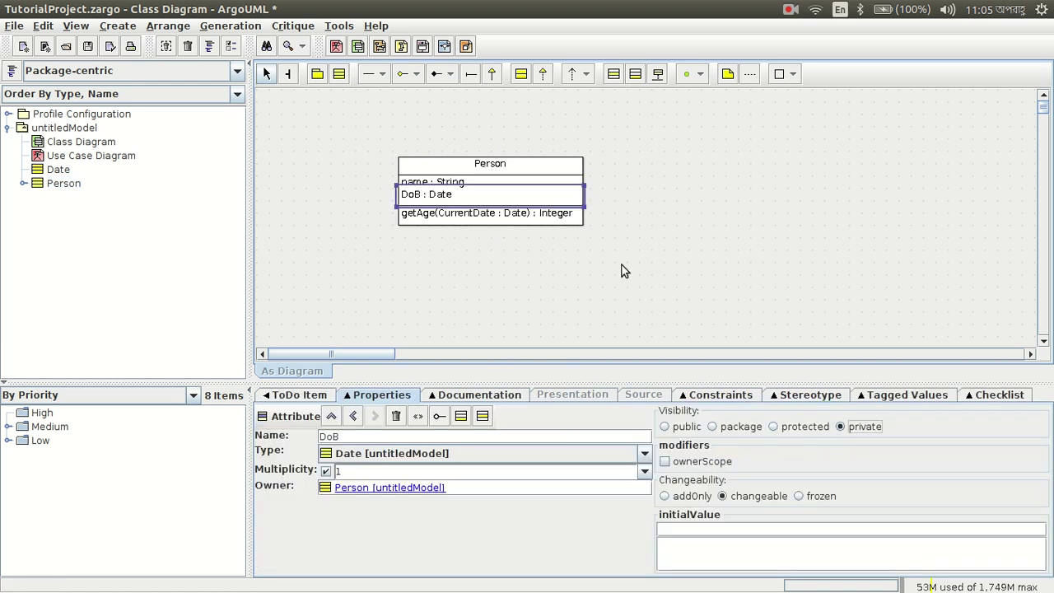
click(497, 268)
click(527, 165)
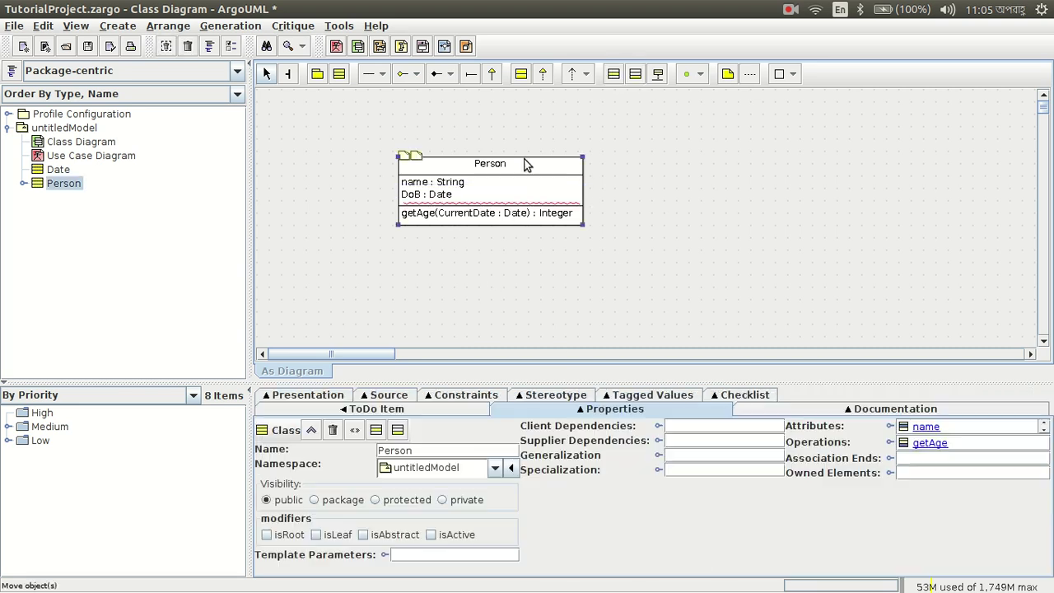
click(379, 396)
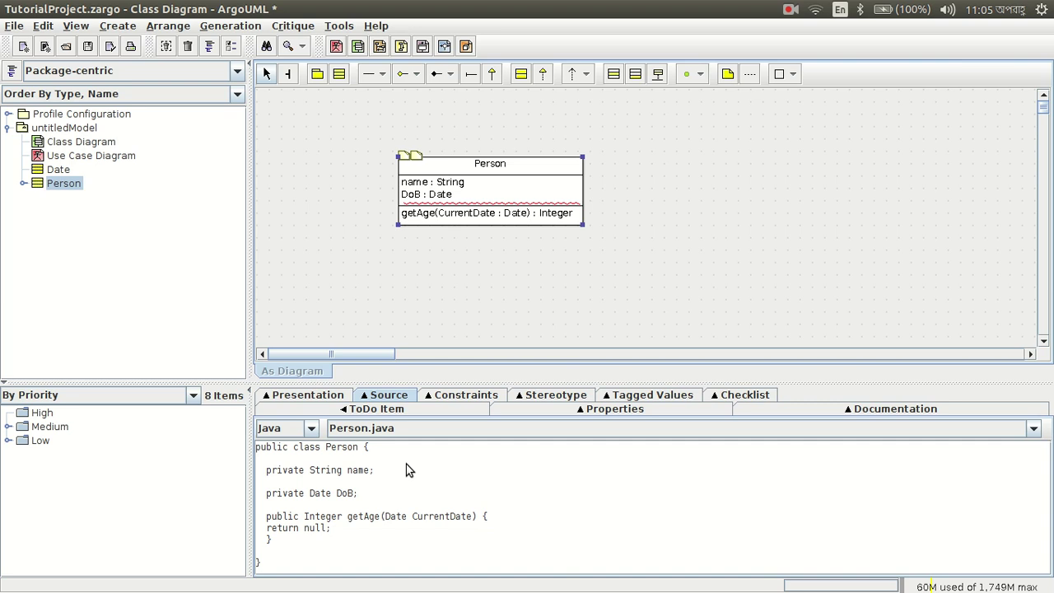
Step: Switch the Person class's generated source to PHP5 and read through the code
click(313, 430)
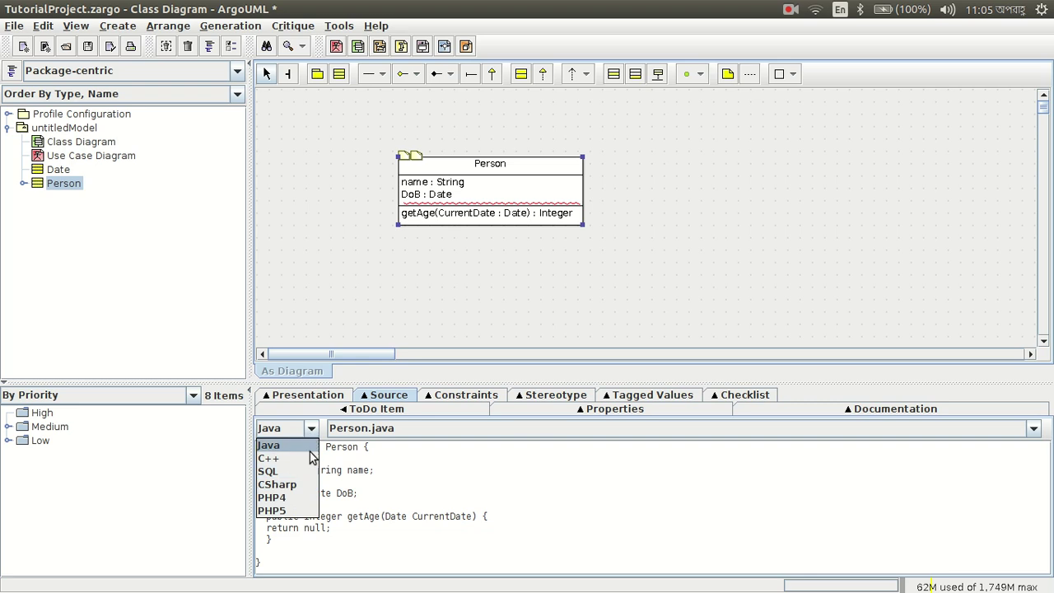
click(304, 511)
scroll(319, 488, down, 5)
scroll(319, 487, down, 6)
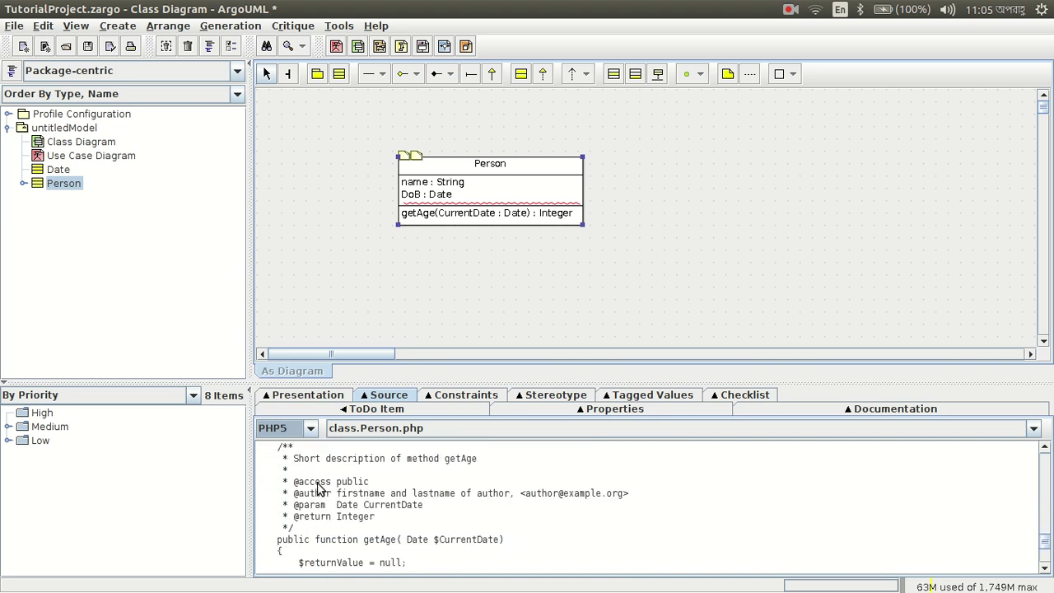
scroll(320, 489, down, 3)
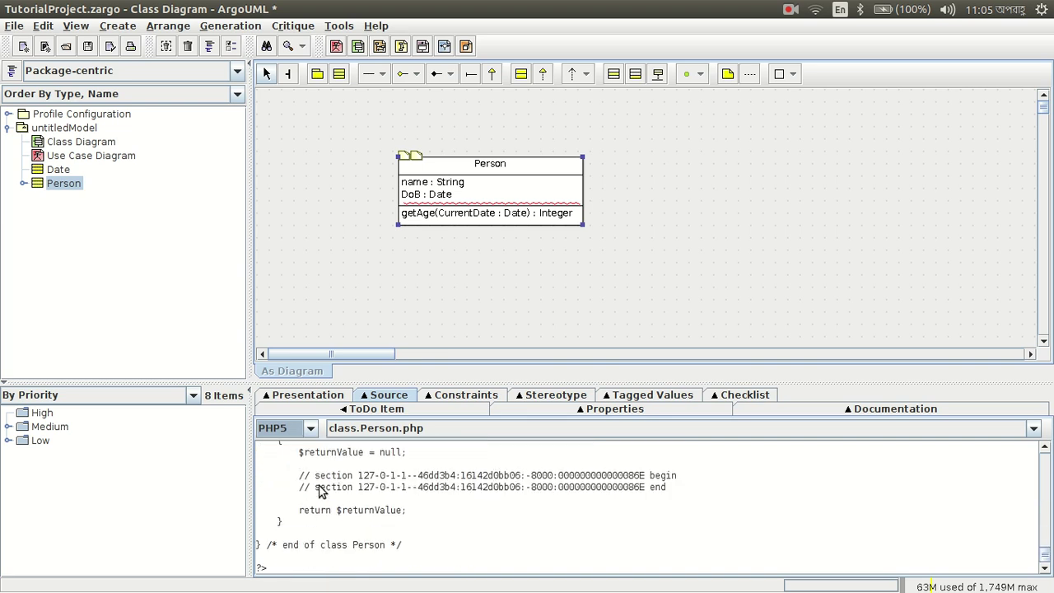
scroll(326, 487, up, 8)
scroll(327, 486, up, 6)
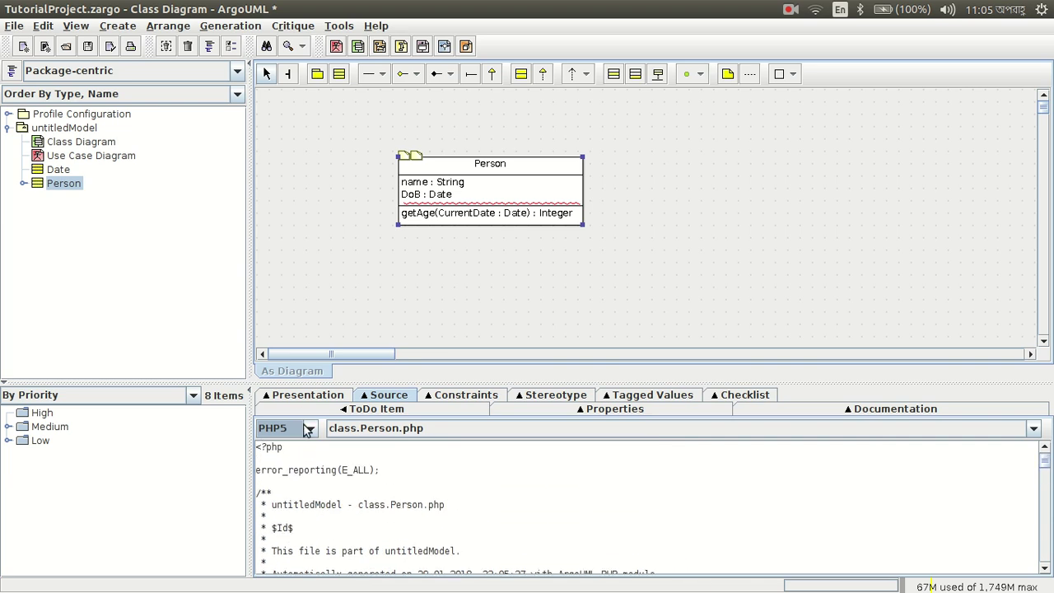
Step: Preview the Person class's generated source in PHP4 and in C++, reading through the C++ header
click(308, 430)
click(303, 498)
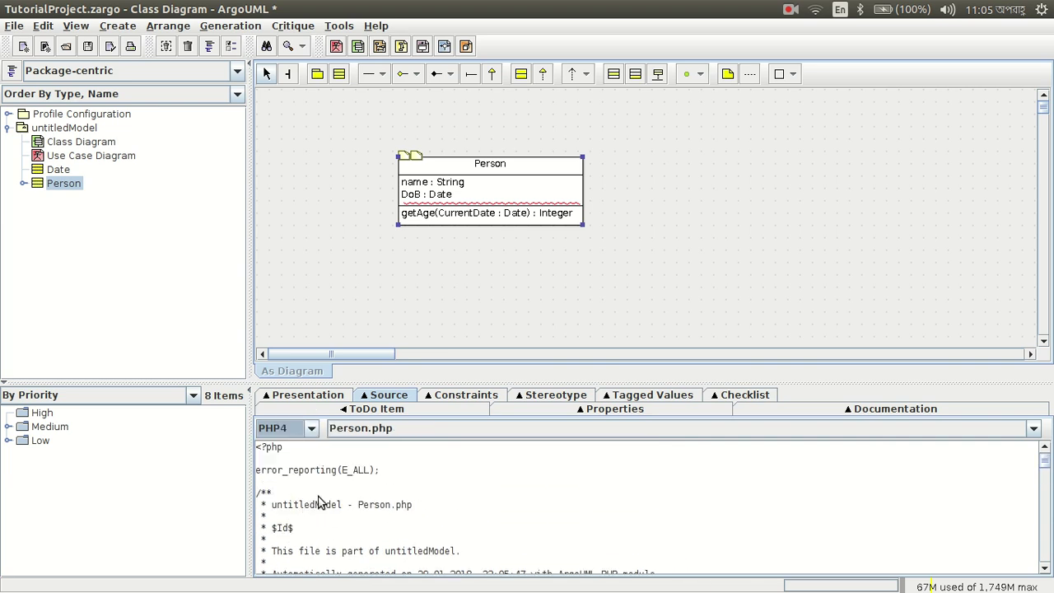
click(315, 431)
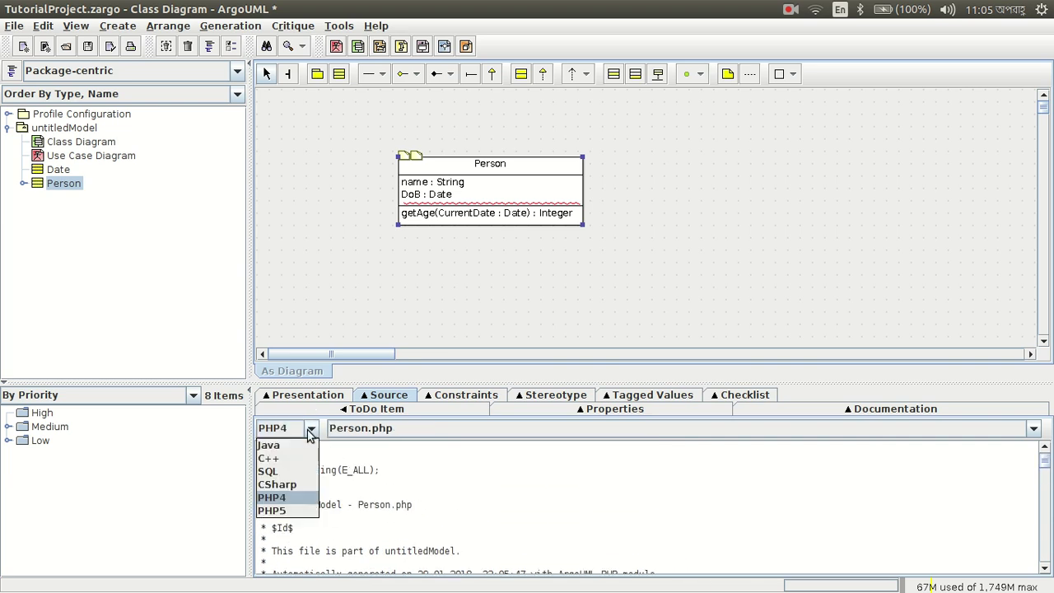
click(268, 458)
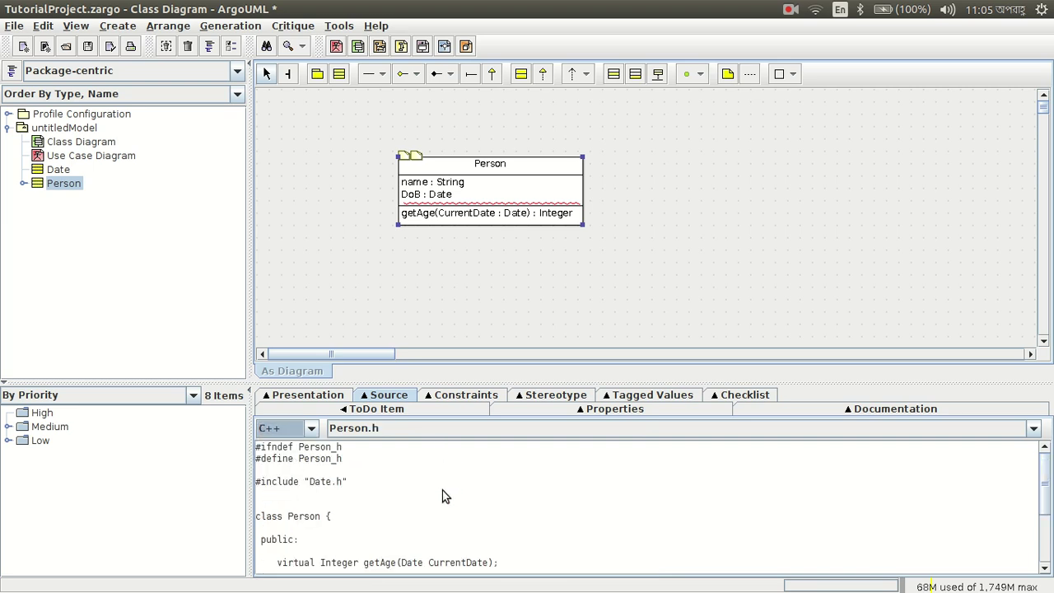
scroll(442, 491, down, 3)
scroll(418, 507, down, 2)
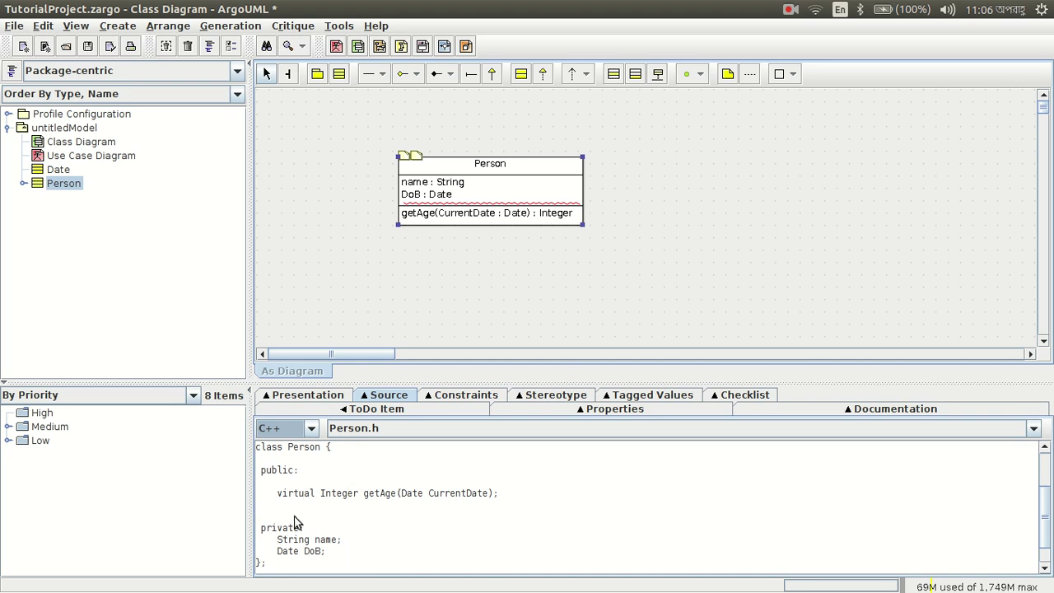
Step: Mark the Person class as abstract
click(439, 196)
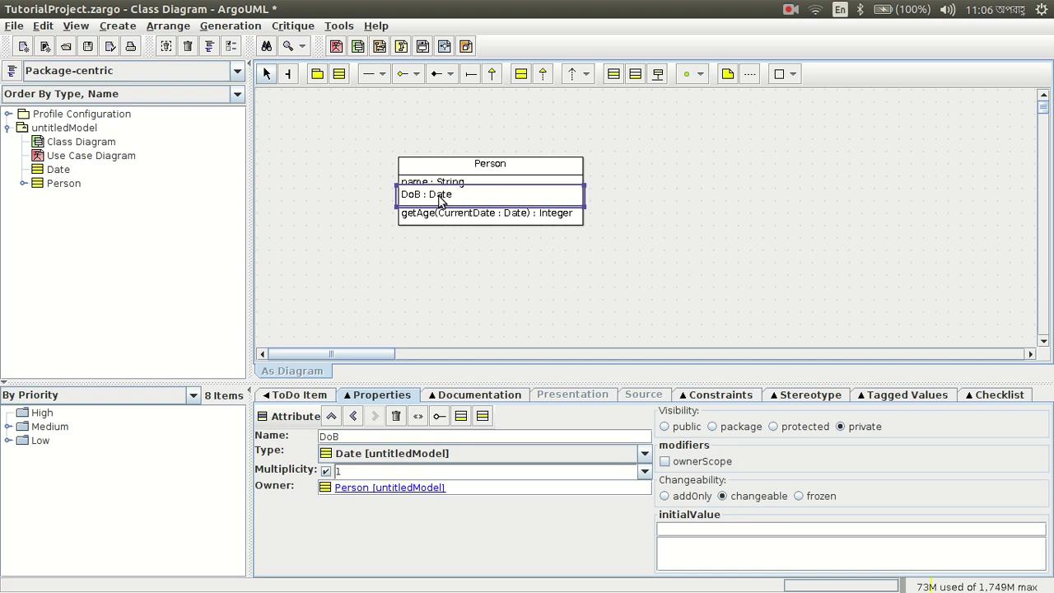
click(636, 277)
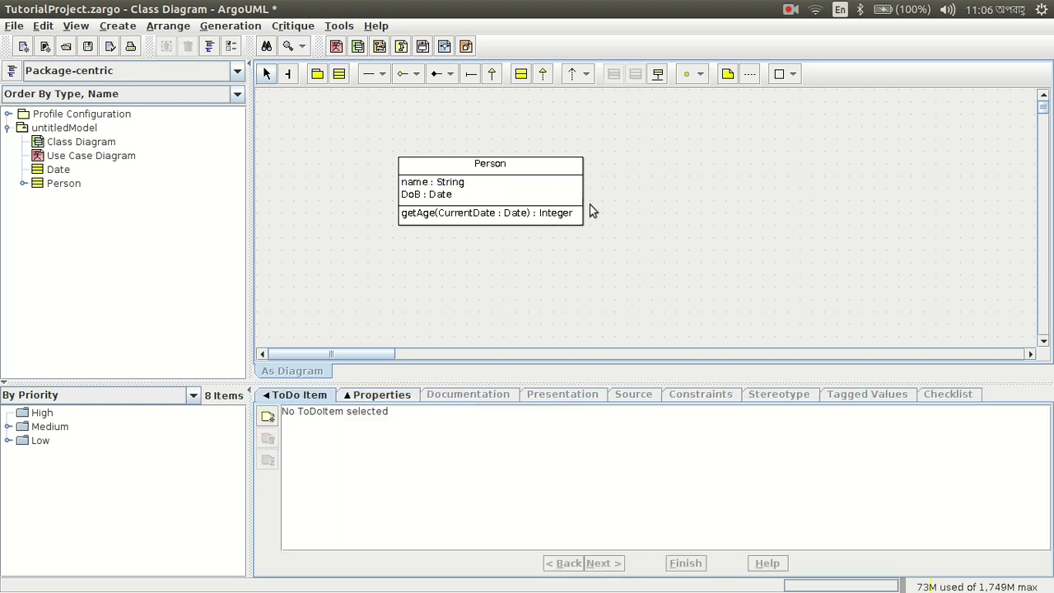
click(557, 162)
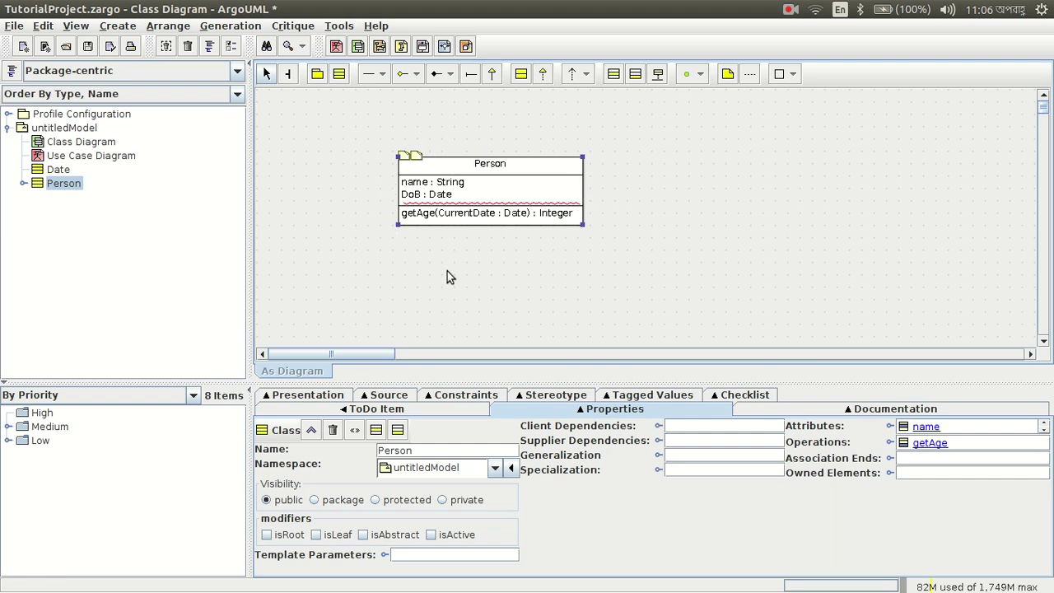
click(362, 534)
click(558, 298)
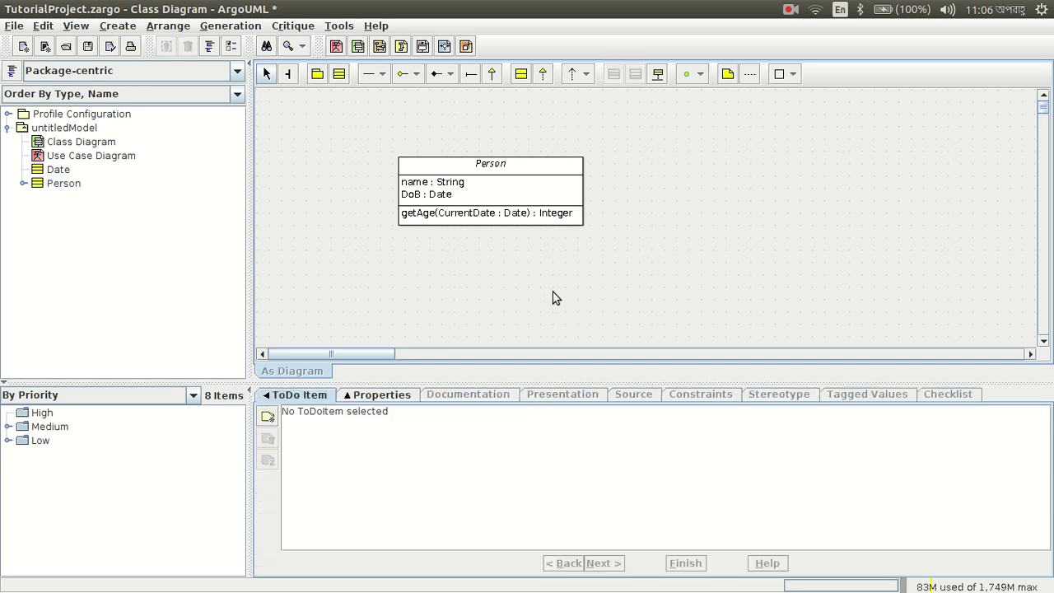
Step: Mark the Person class's getAge operation as abstract
click(469, 216)
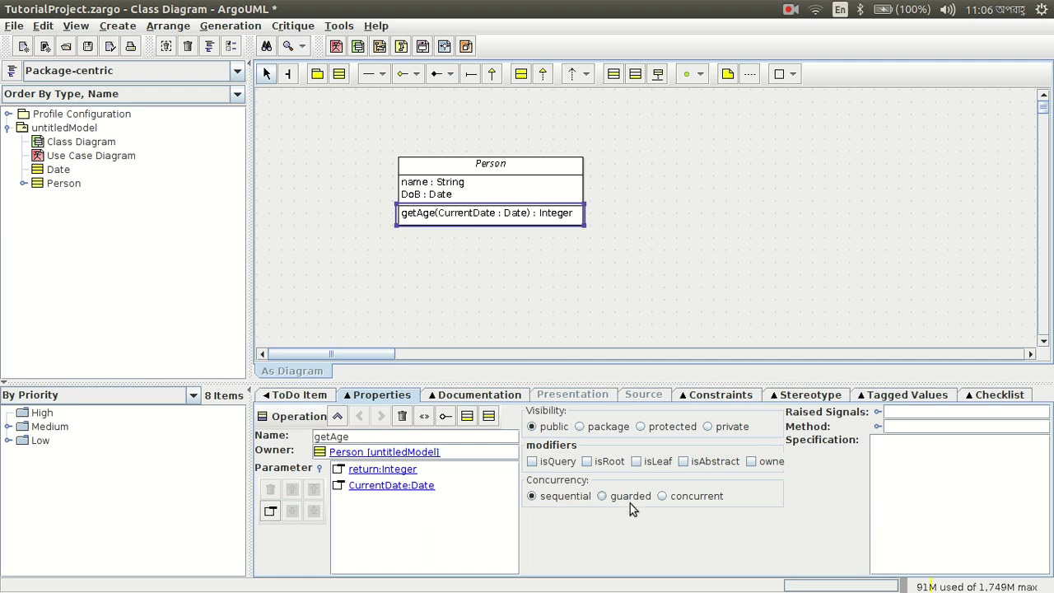
click(683, 461)
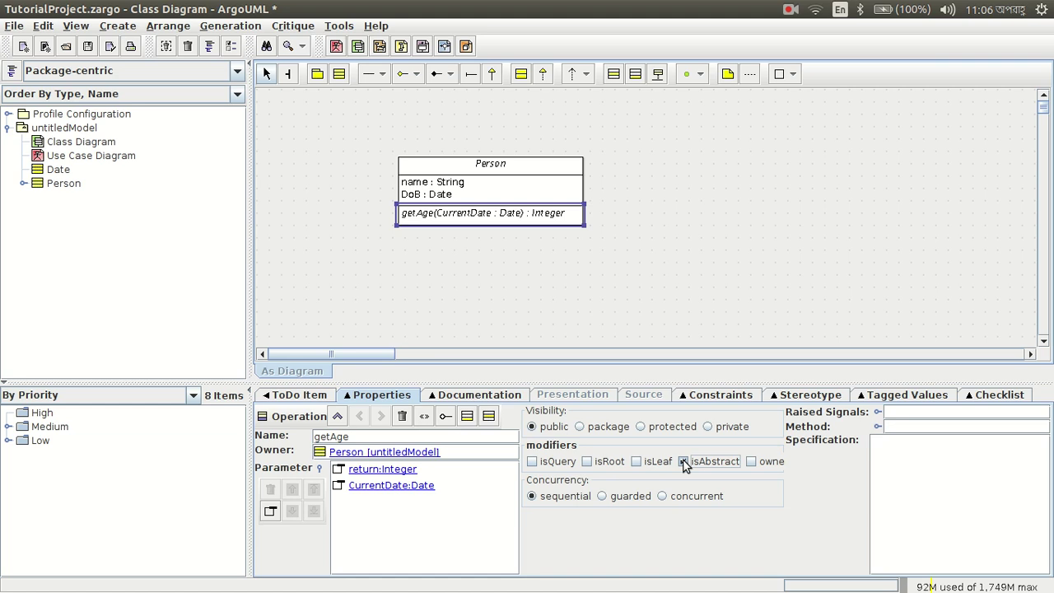
click(507, 253)
Step: Switch the Person class's generated source to Java and check the abstract class and operation declarations
click(507, 179)
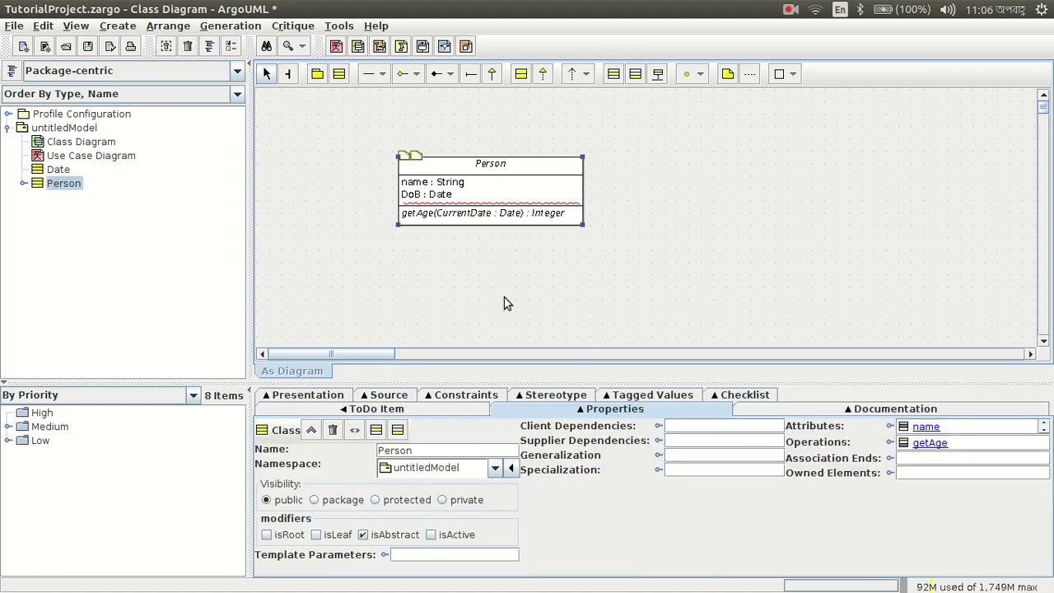
click(398, 395)
scroll(458, 465, down, 2)
click(312, 430)
click(300, 443)
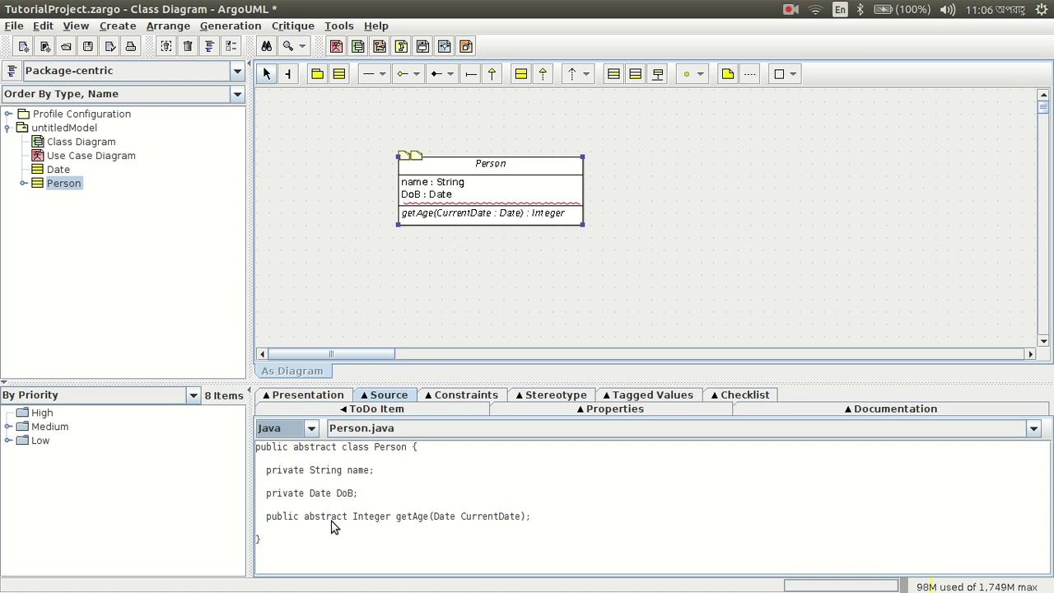
Step: Remove the abstract modifier from the getAge operation and check its declaration in the Person class's Java source
click(508, 219)
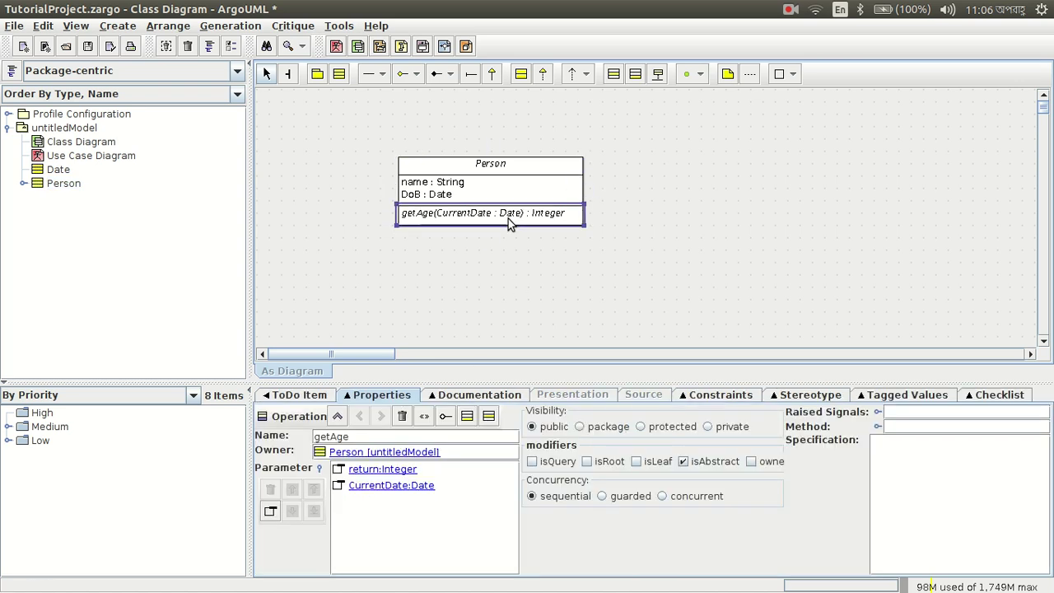
click(683, 462)
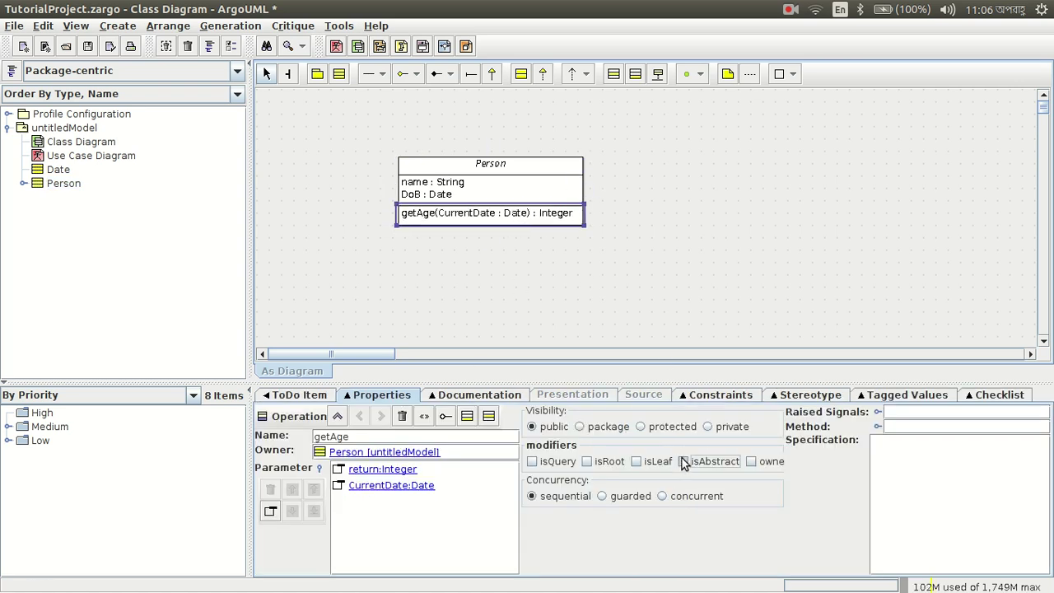
click(537, 169)
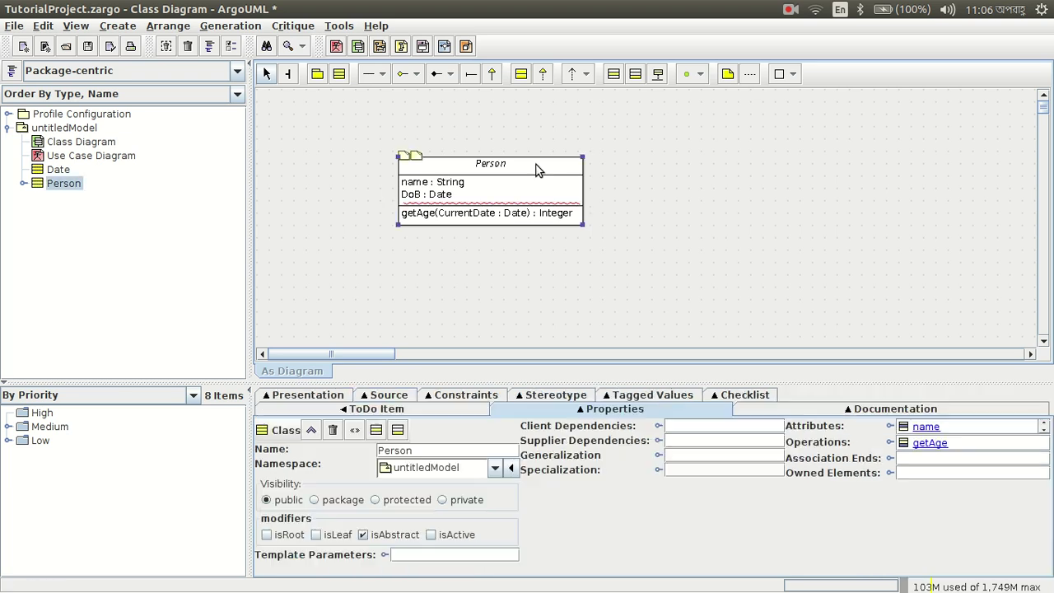
click(380, 396)
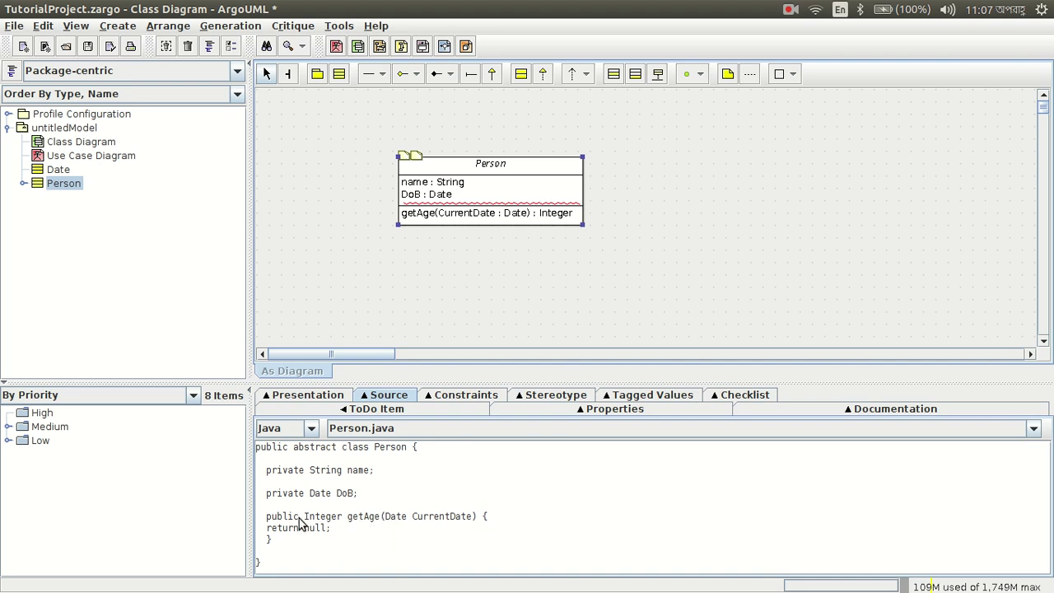
Step: Make the getAge operation abstract again and review the Person class's Java source
click(473, 216)
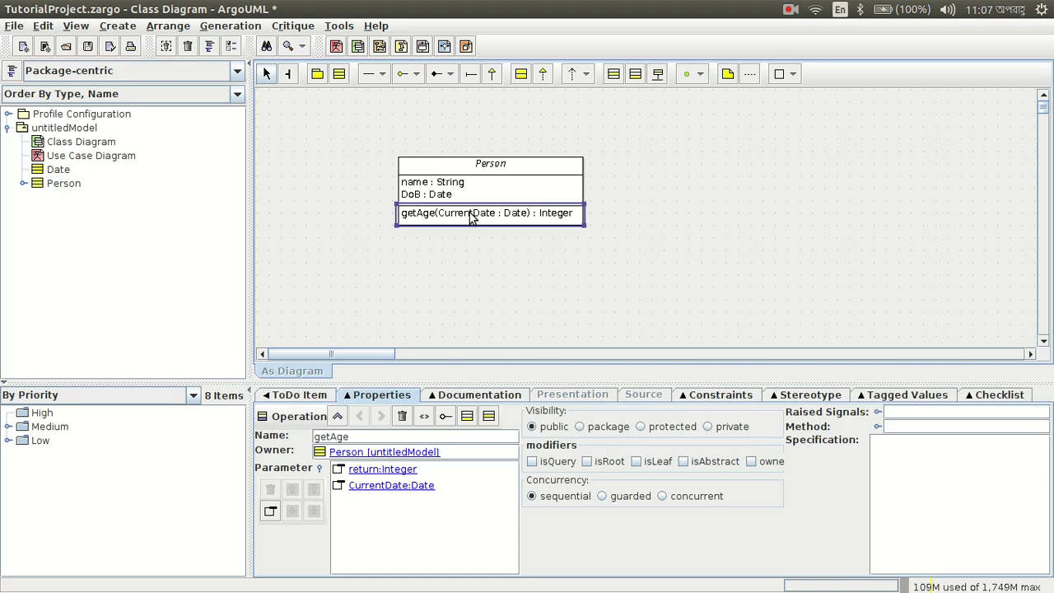
click(692, 465)
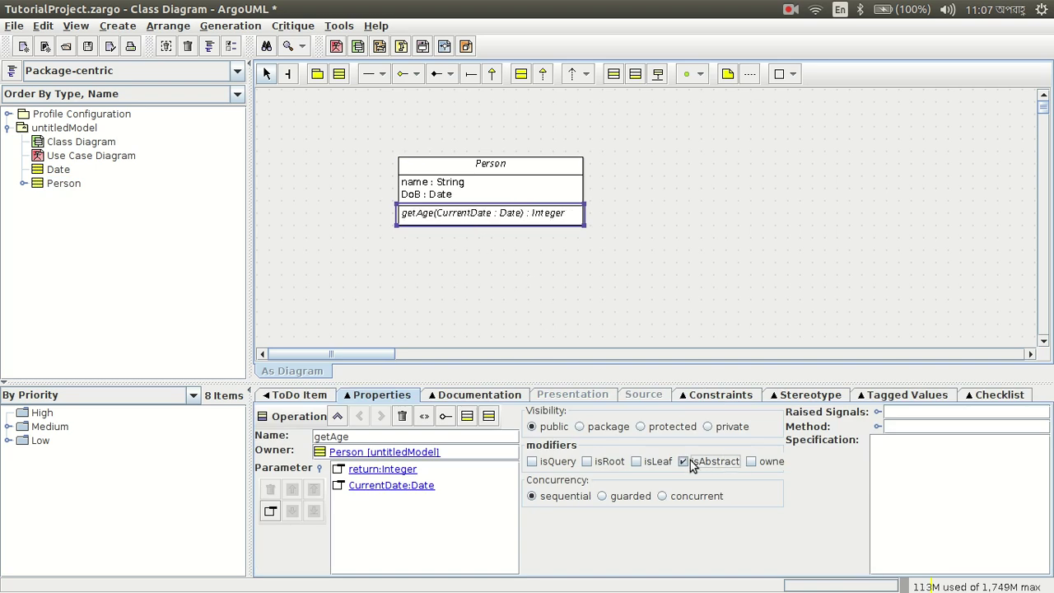
click(502, 165)
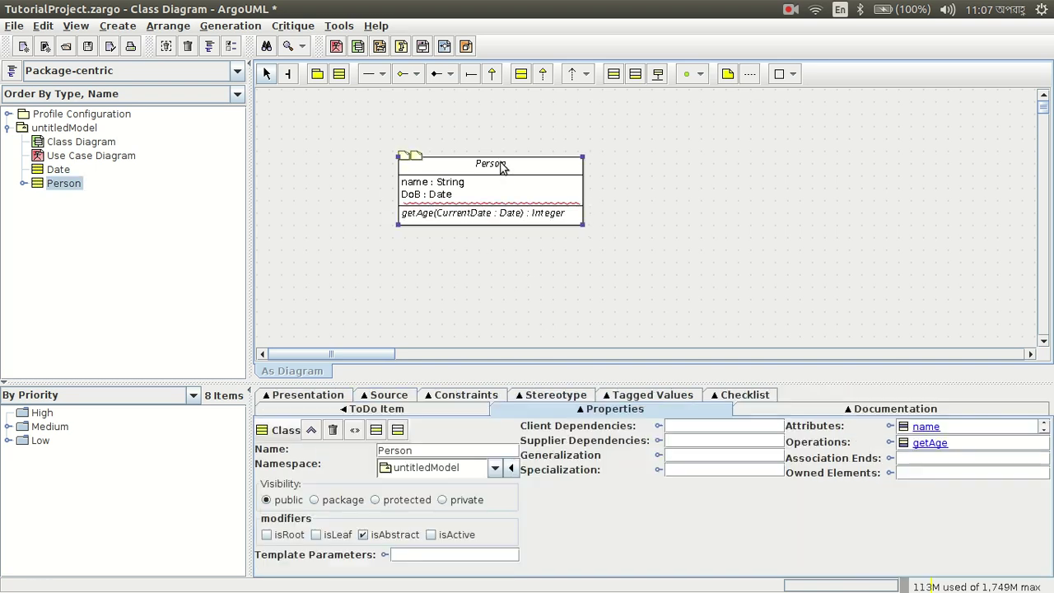
click(381, 397)
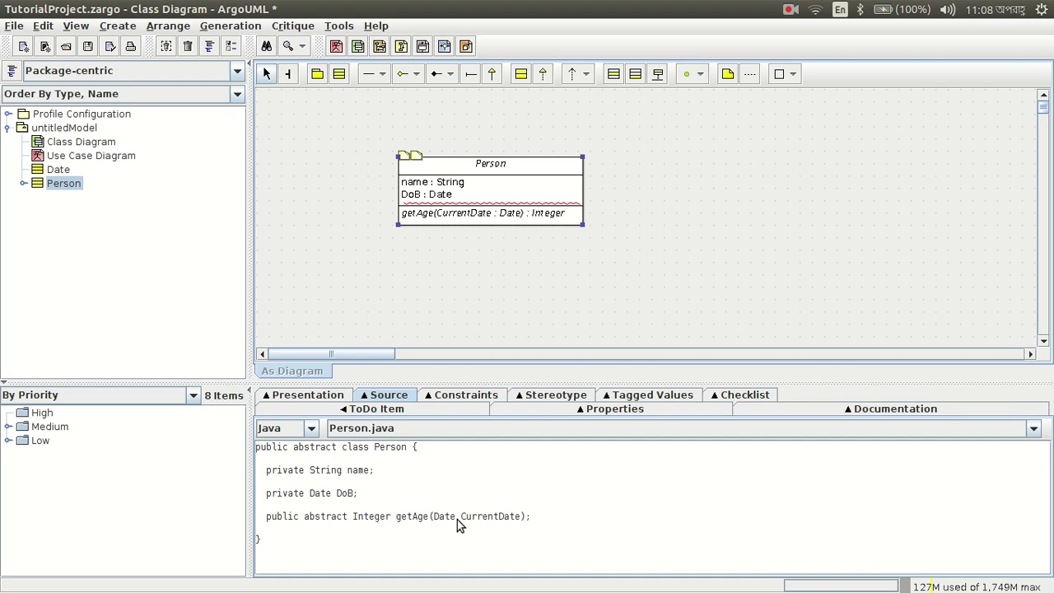
Step: Place a new interface on the class diagram to the right of the Person class
click(511, 182)
click(511, 182)
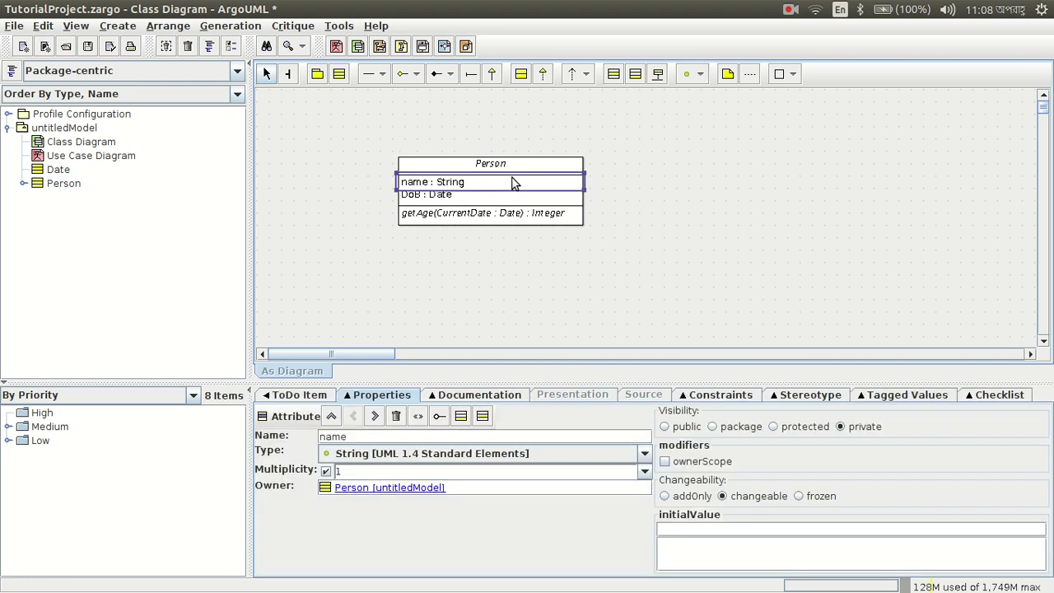
click(522, 285)
click(341, 74)
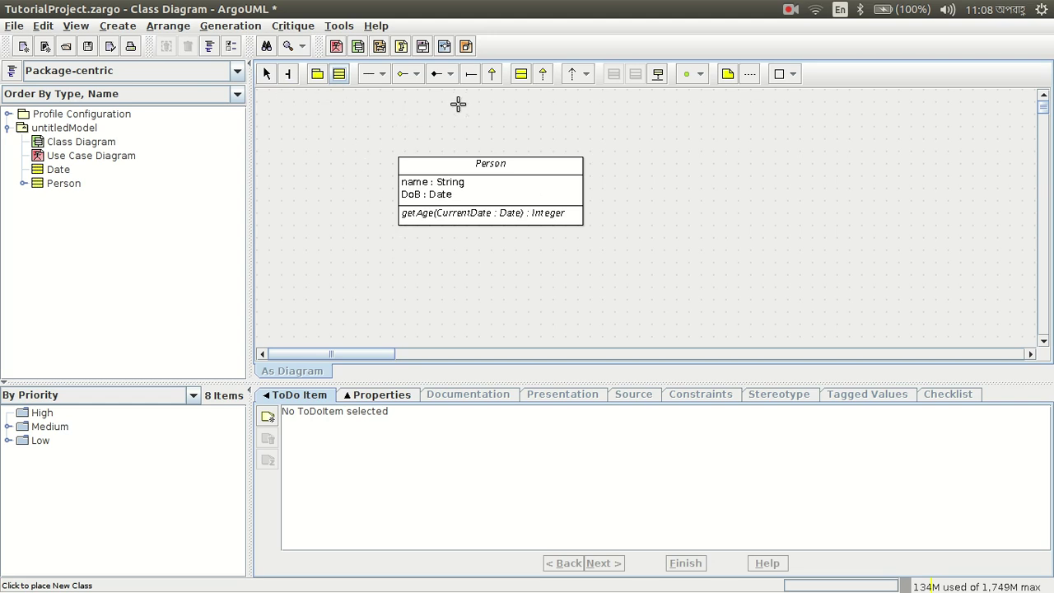
click(521, 76)
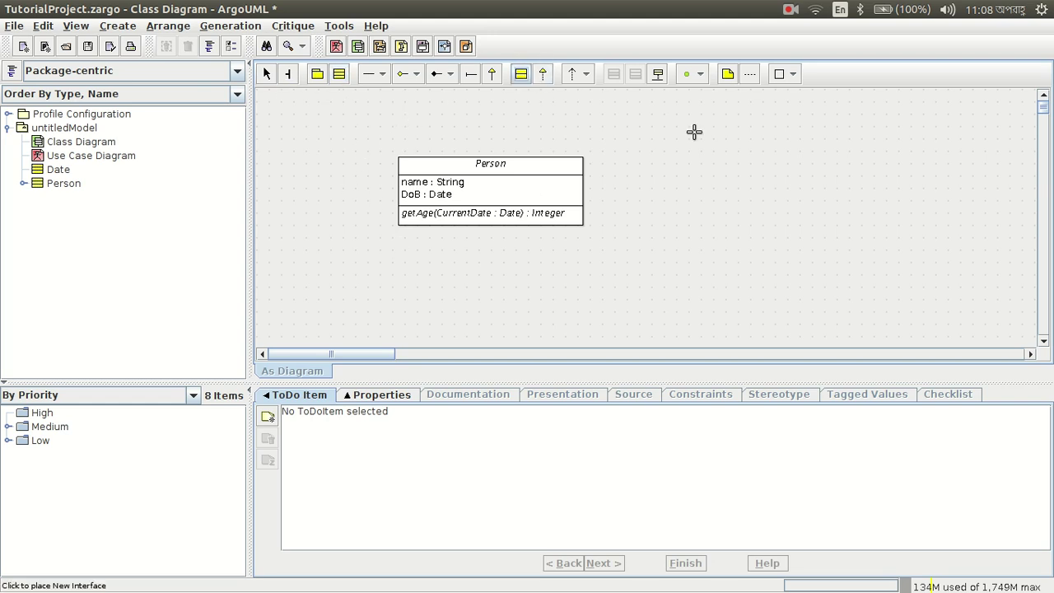
click(694, 132)
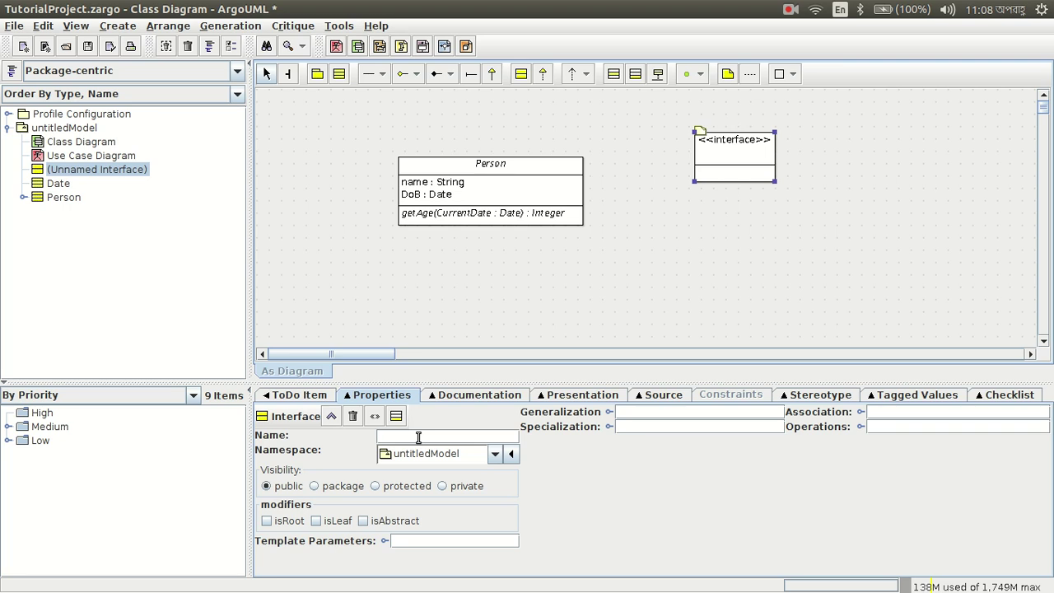
text(Sala)
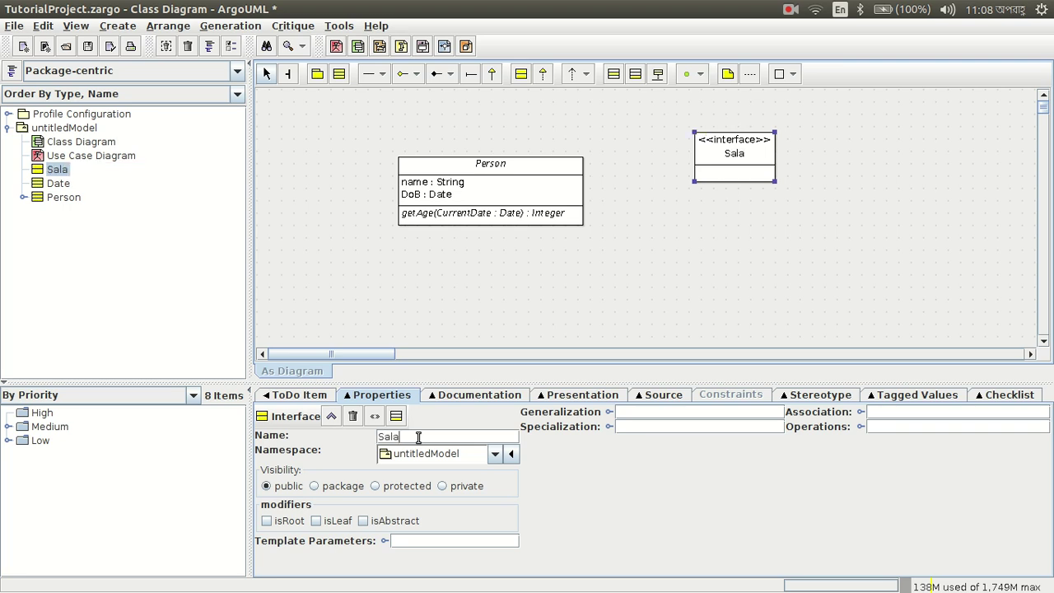
key(BackSpace)
key(BackSpace)
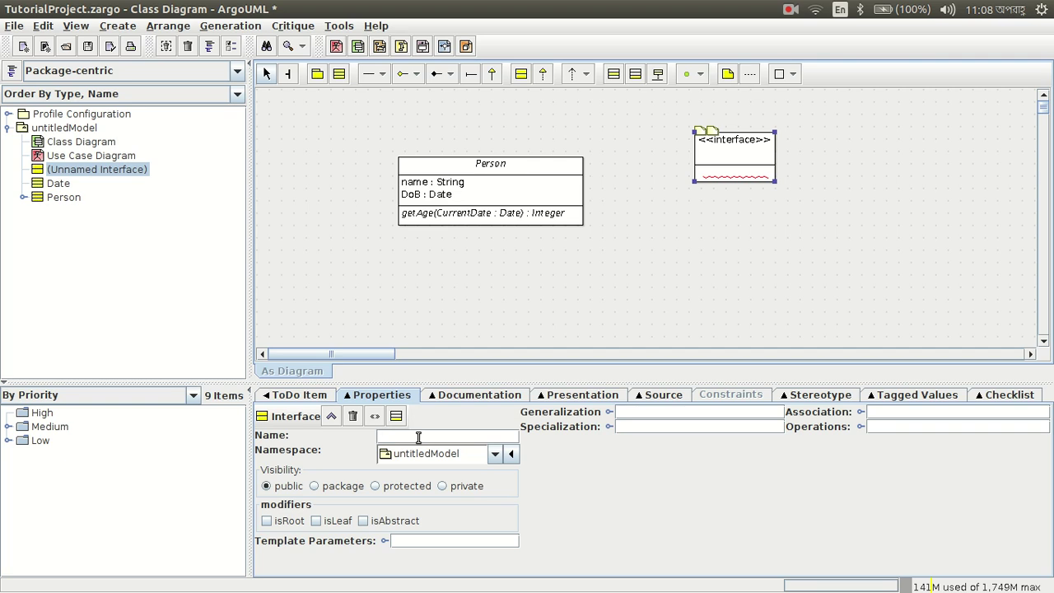
text(Sala)
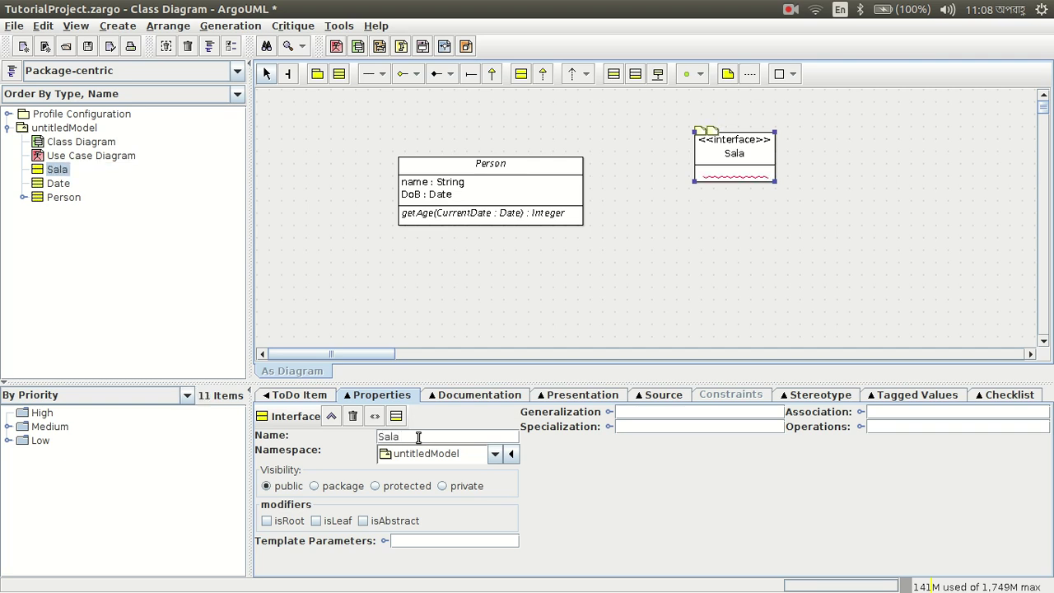
key(BackSpace)
key(BackSpace)
key(BackSpace)
key(BackSpace)
Step: Name the new interface PersonInterface
text(P)
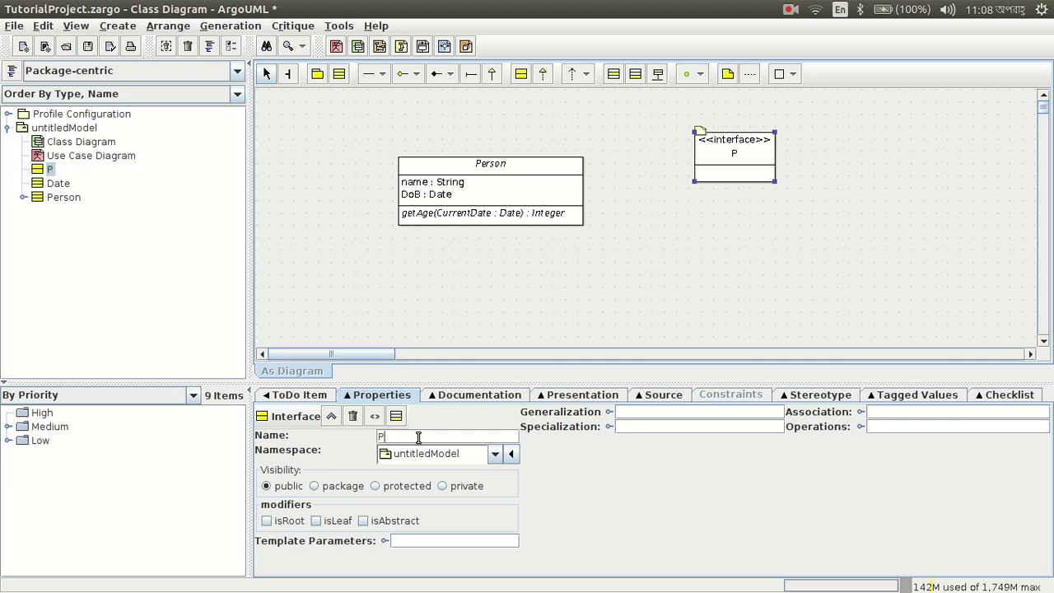
text(ersonFunction)
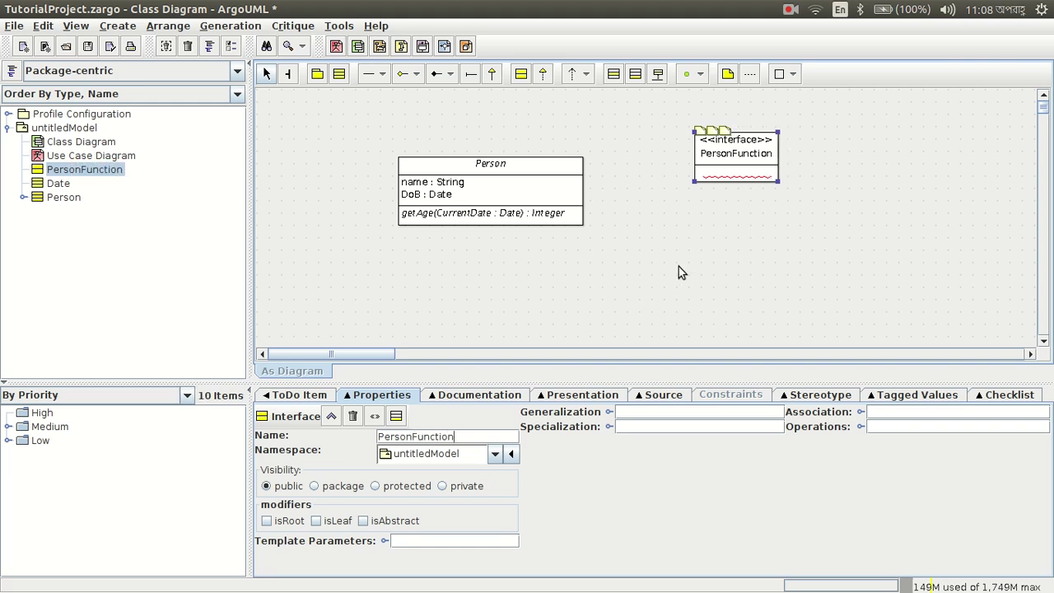
key(BackSpace)
key(BackSpace)
key(BackSpace)
key(BackSpace)
key(BackSpace)
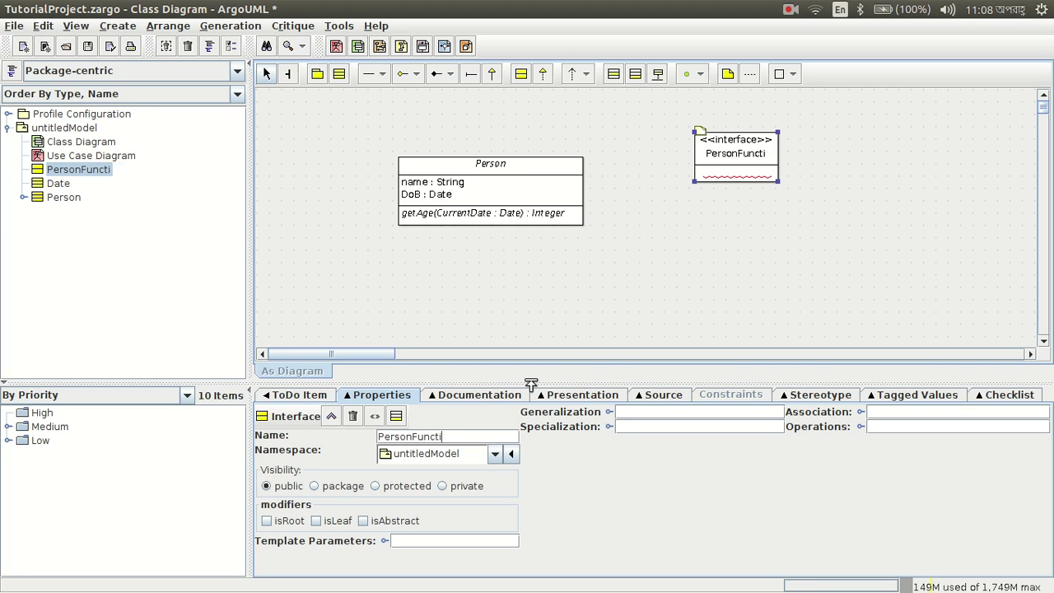
key(BackSpace)
key(BackSpace)
key(BackSpace)
text(Int)
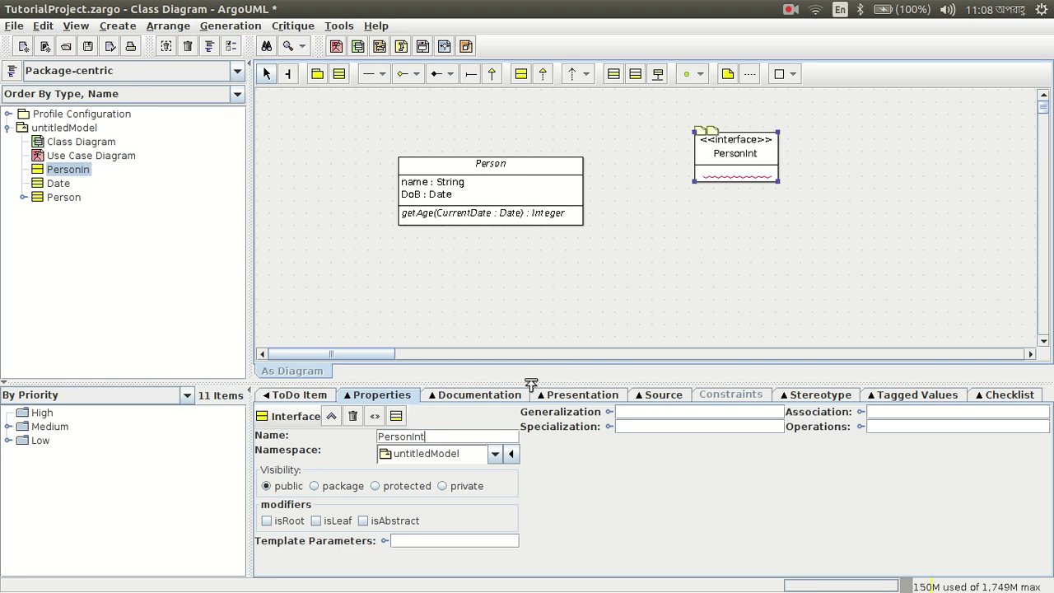
text(erface)
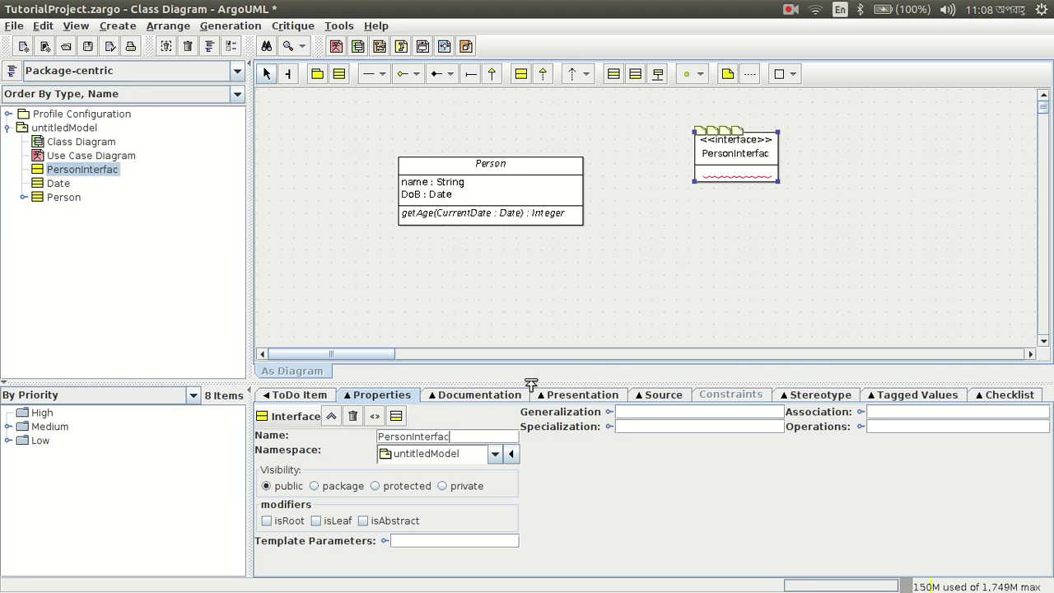
click(665, 292)
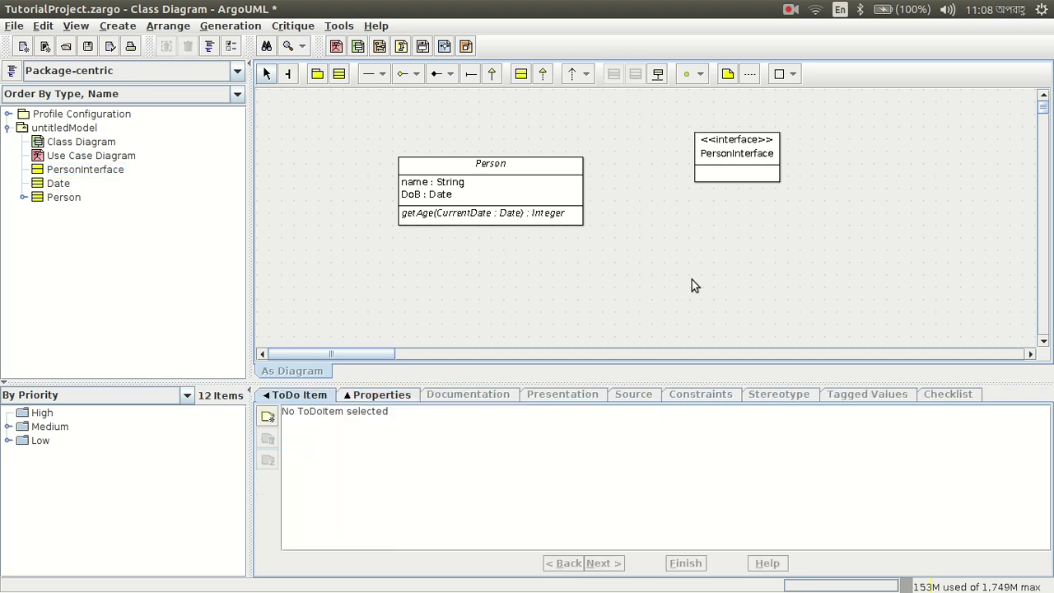
Step: Inspect the option for adding operations to PersonInterface on the diagram
click(744, 156)
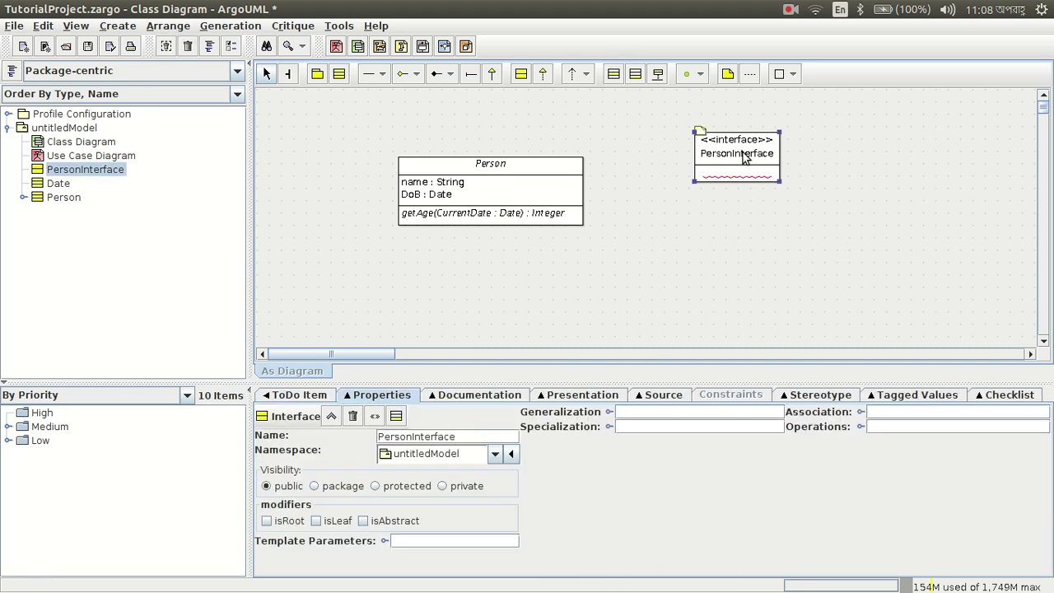
mouse_move(742, 175)
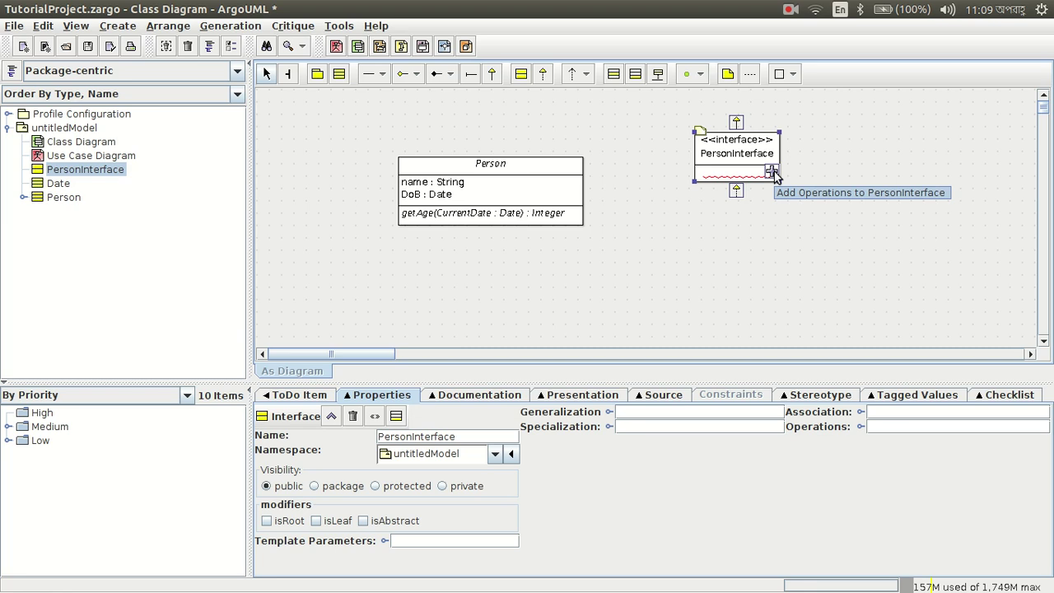
click(481, 267)
Step: Add a class named Student below the Person class and enlarge the area showing its properties
click(339, 73)
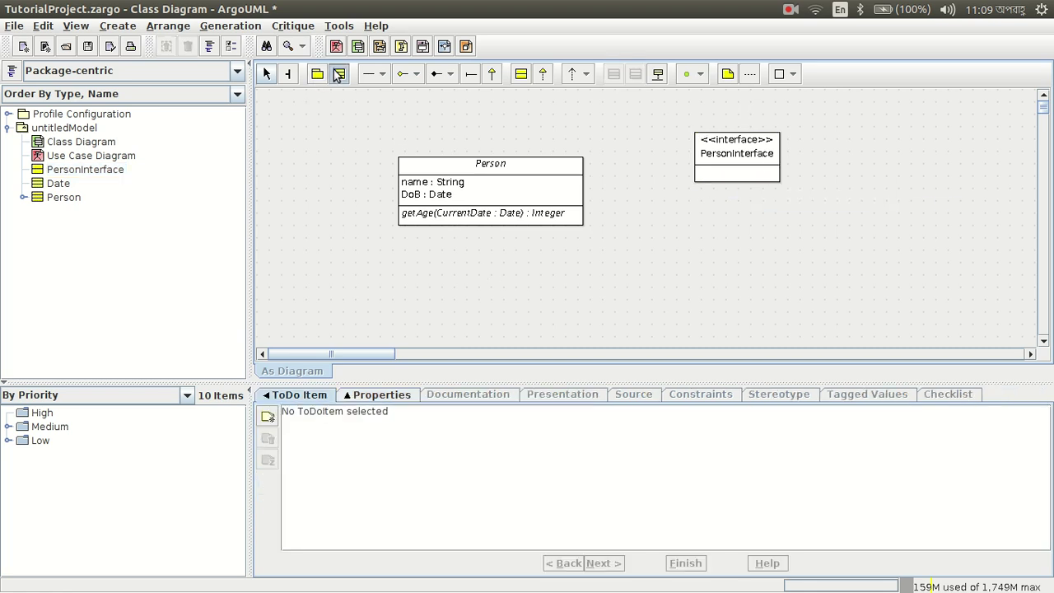
click(471, 281)
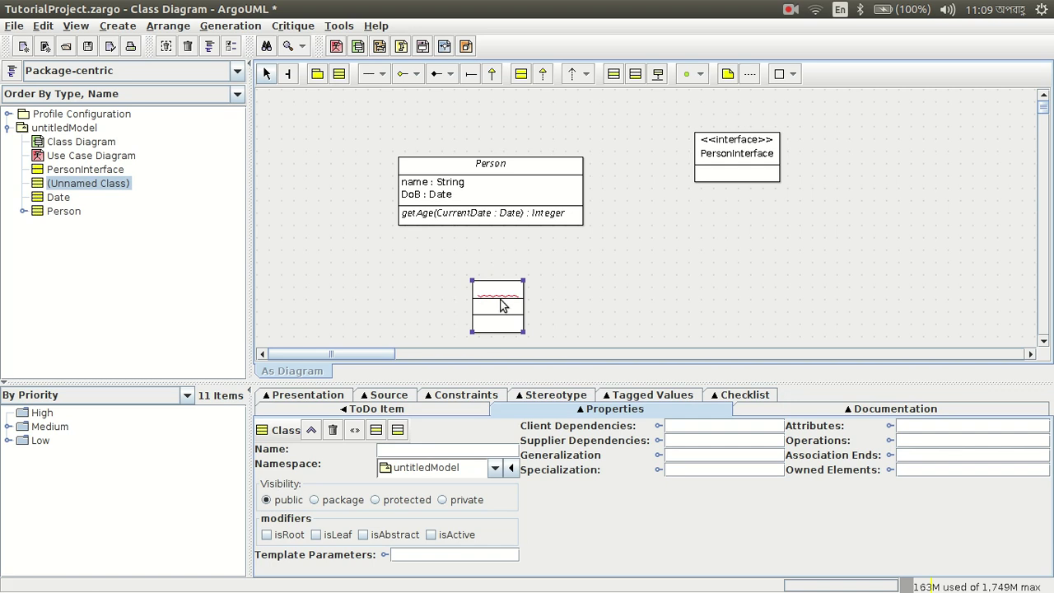
click(404, 448)
text(Student)
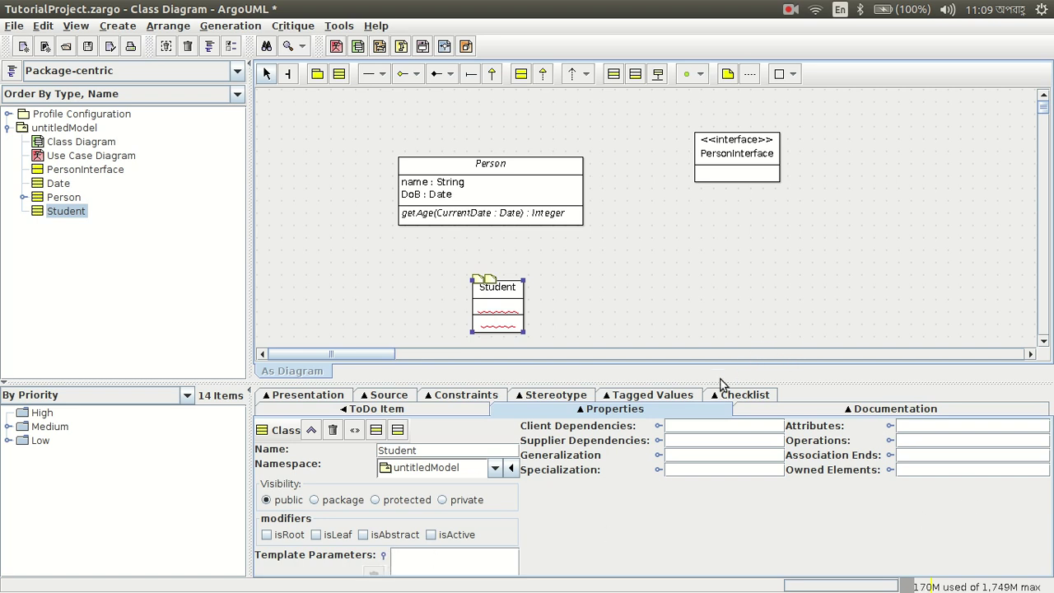
drag(718, 383, 715, 347)
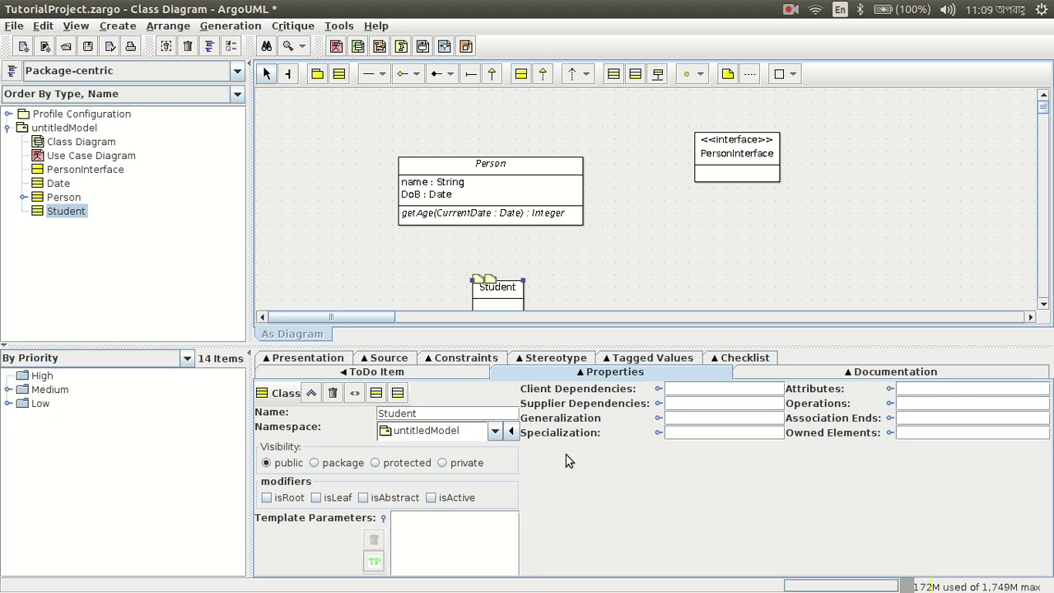
Step: Review the Student class's constraints, generated Java source, available stereotypes, tagged values and design checklist
click(460, 360)
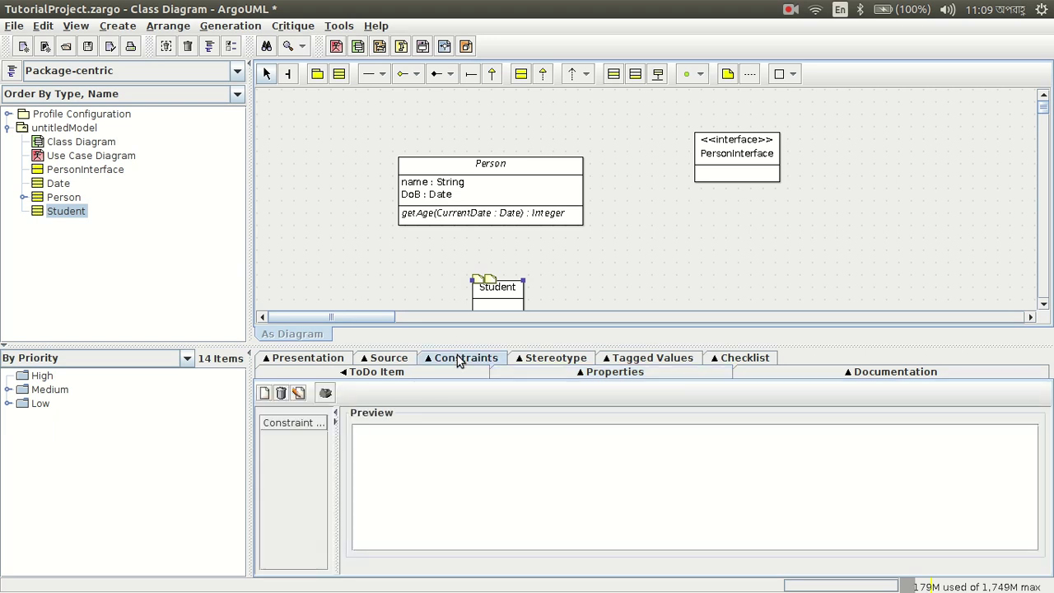
click(393, 360)
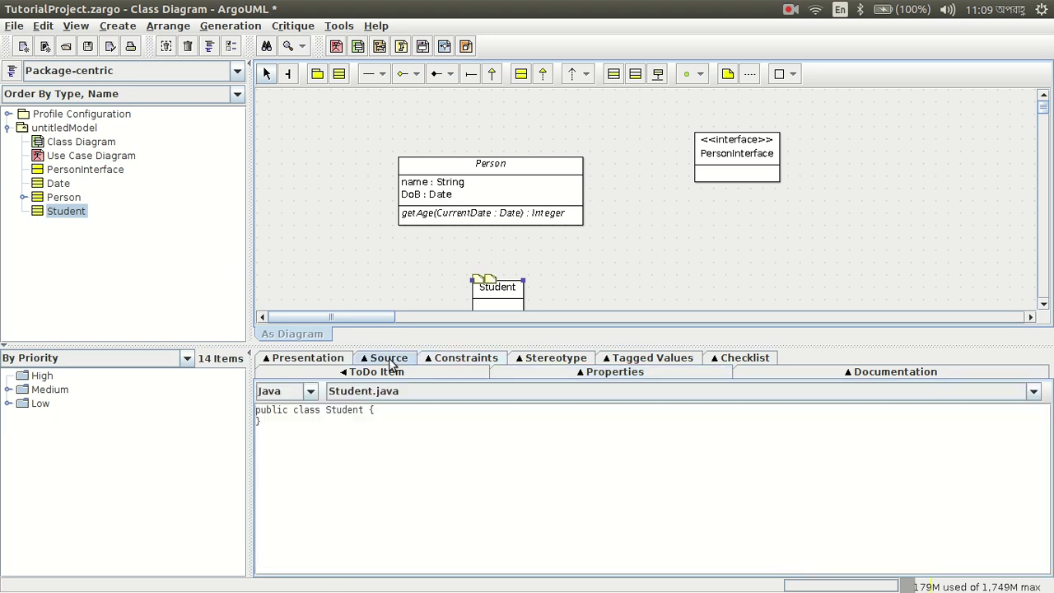
click(466, 357)
click(536, 357)
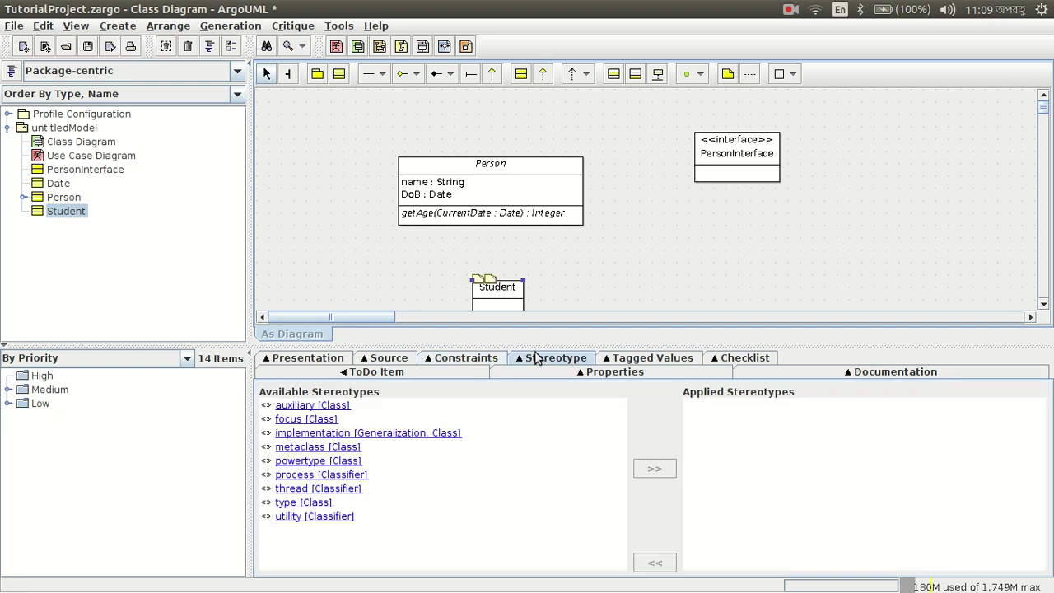
click(624, 357)
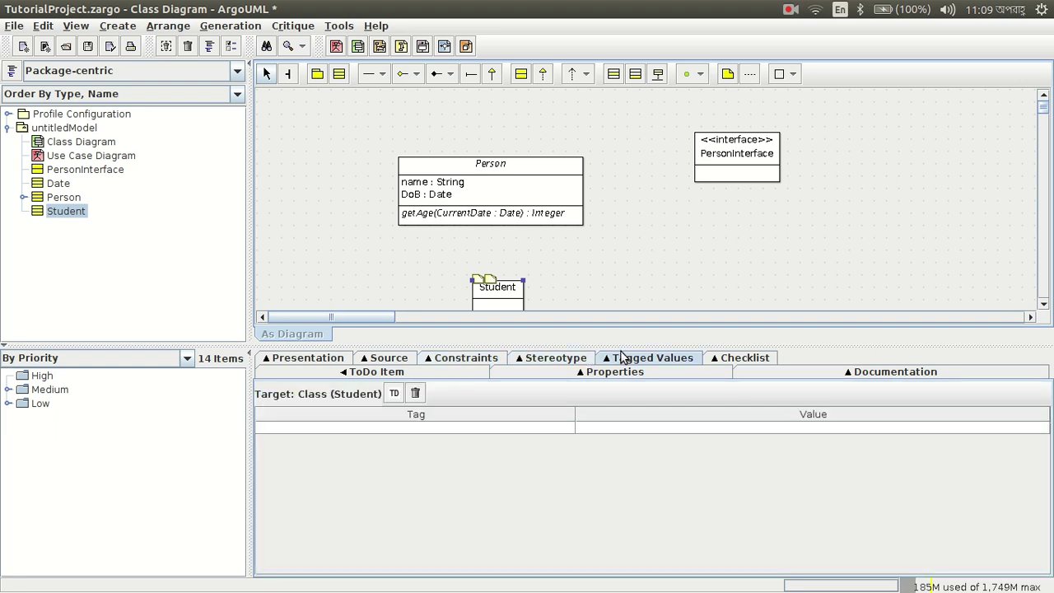
click(719, 360)
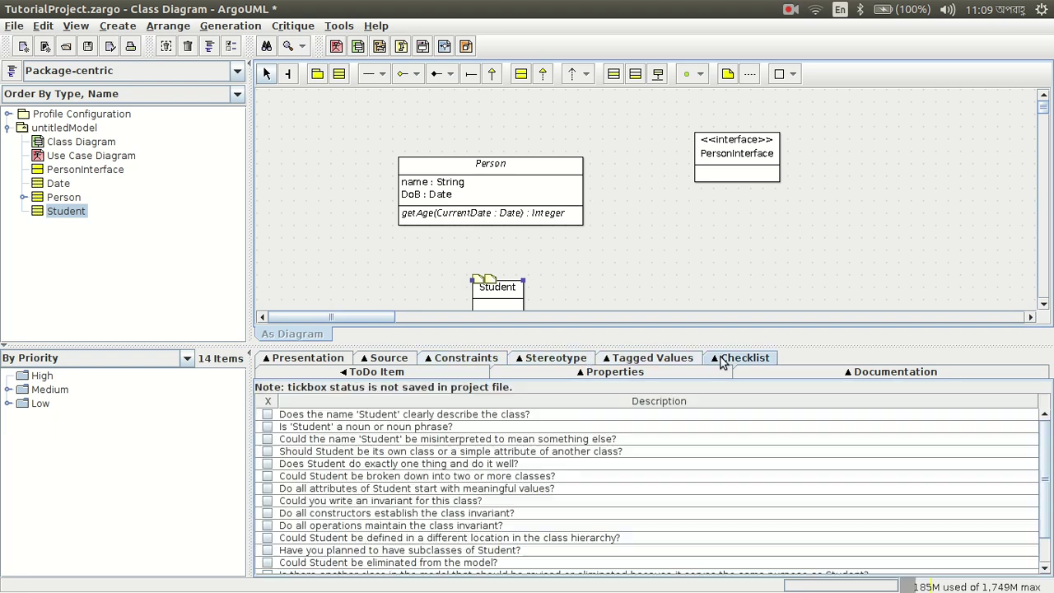
Step: Add an unnamed template parameter to the Student class and delete it again
click(579, 373)
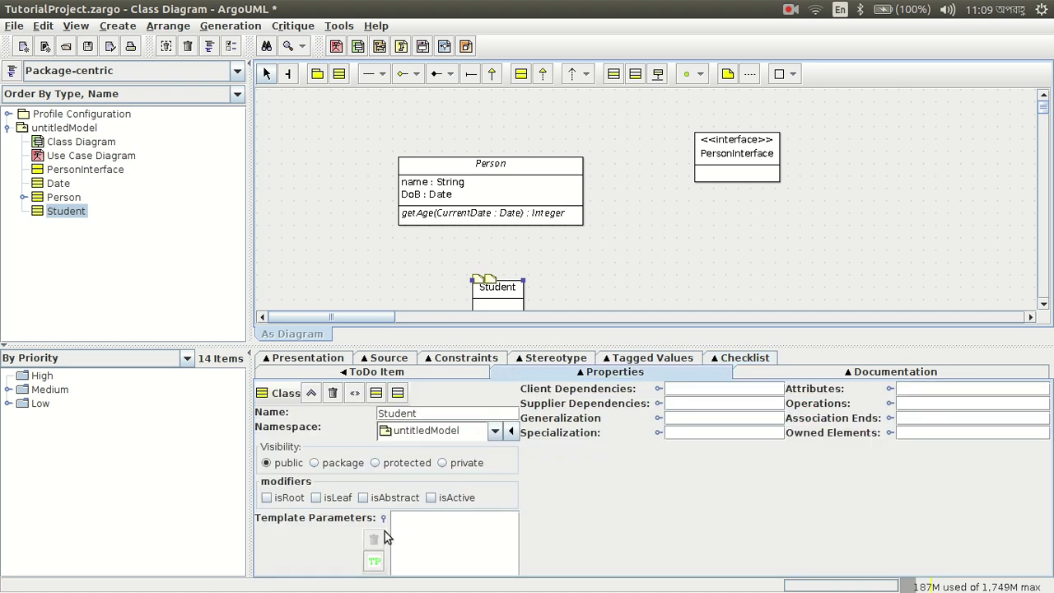
click(375, 561)
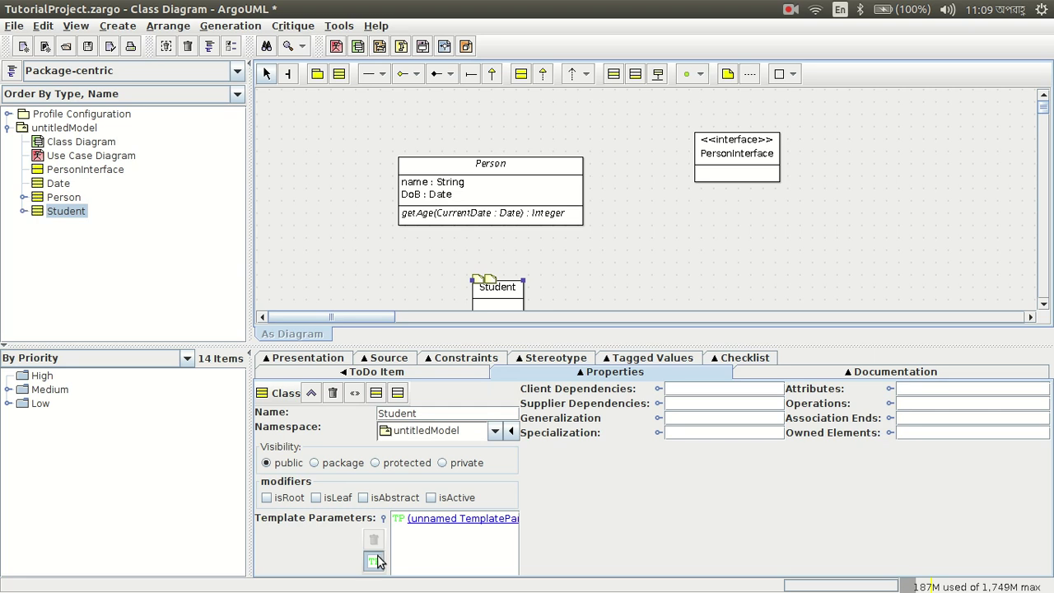
click(440, 522)
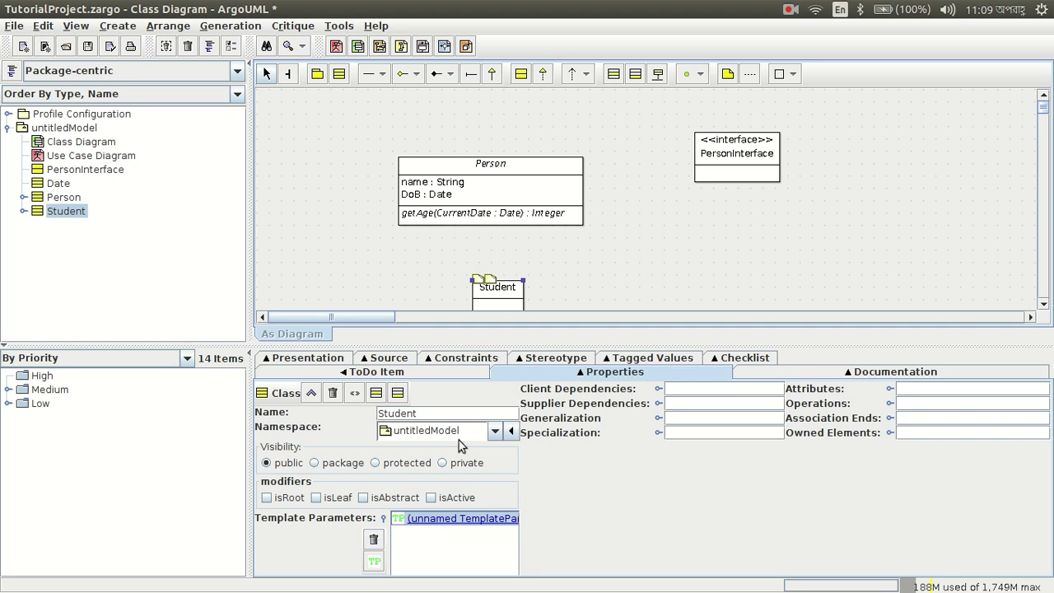
click(374, 540)
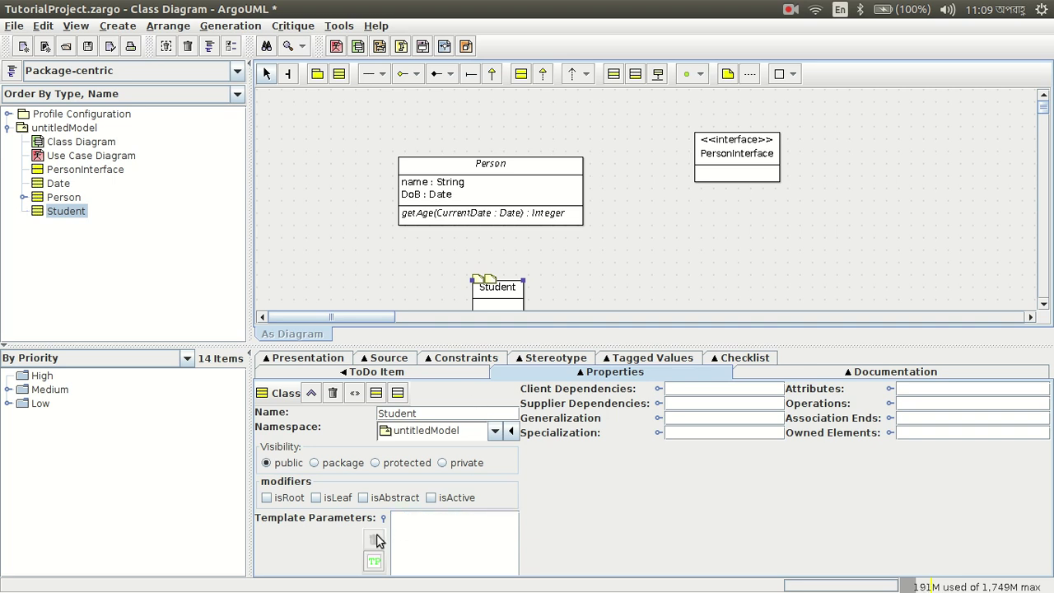
Step: Add an attribute named address of type String to the Student class
click(890, 390)
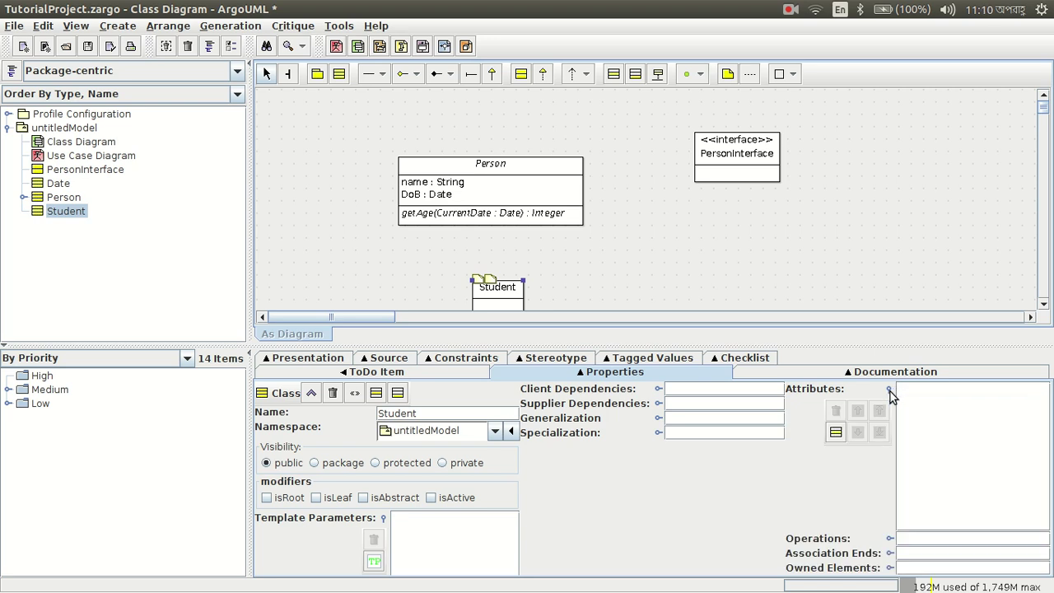
click(835, 432)
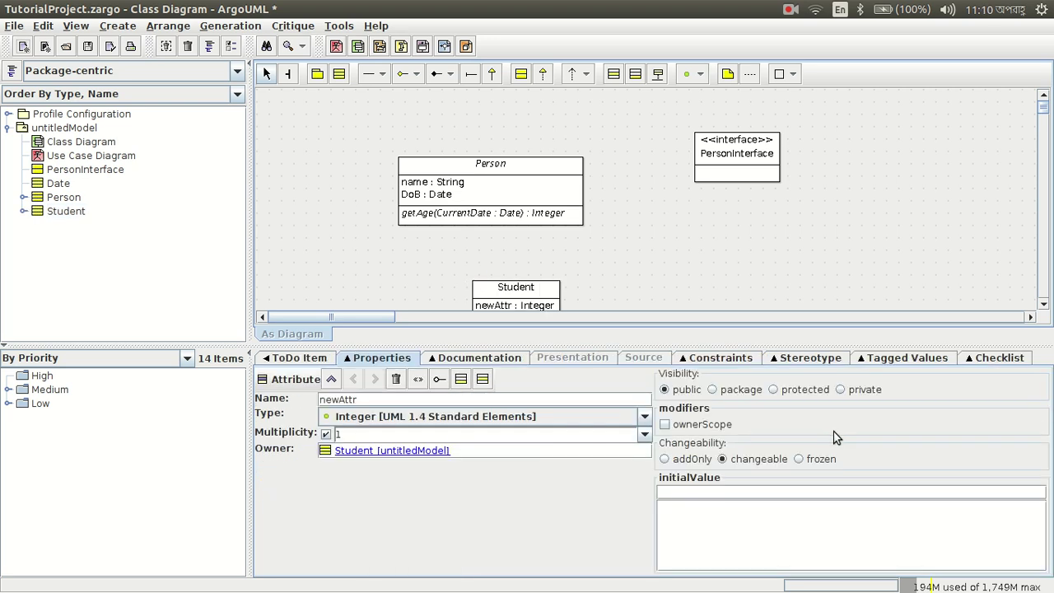
double_click(347, 400)
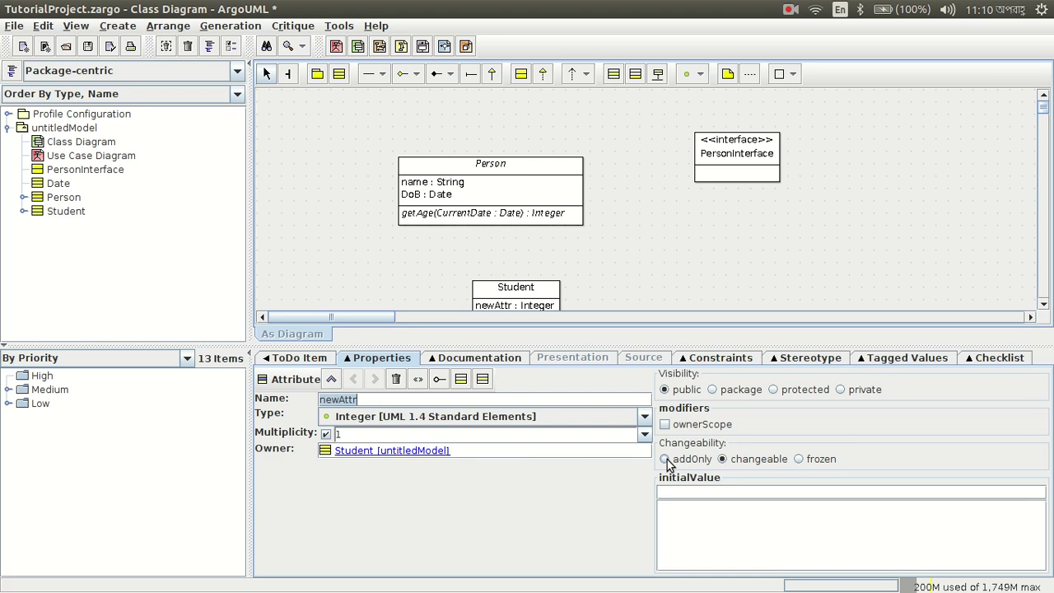
scroll(627, 269, down, 2)
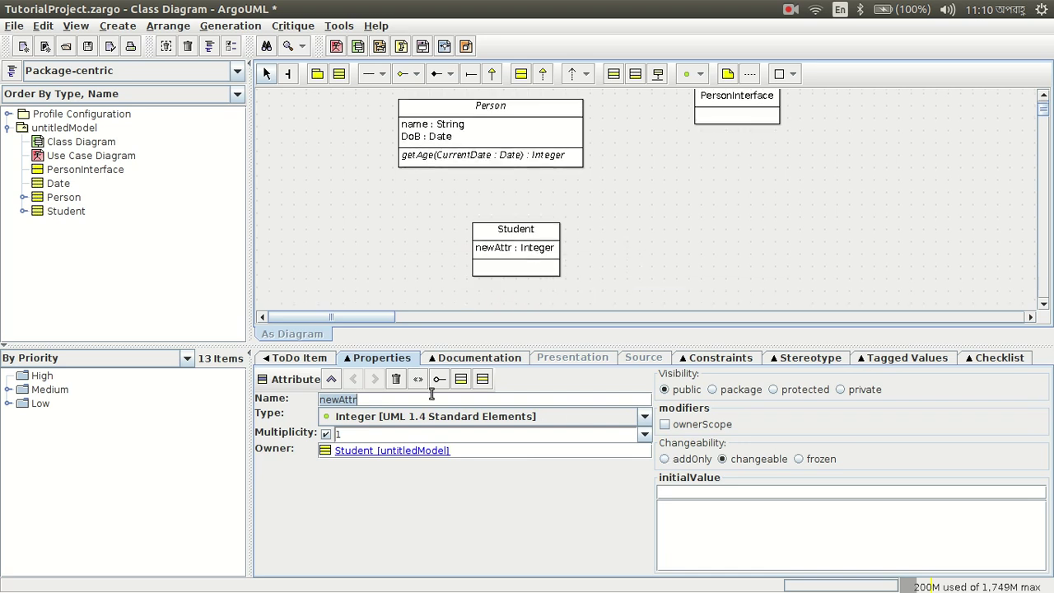
text(address)
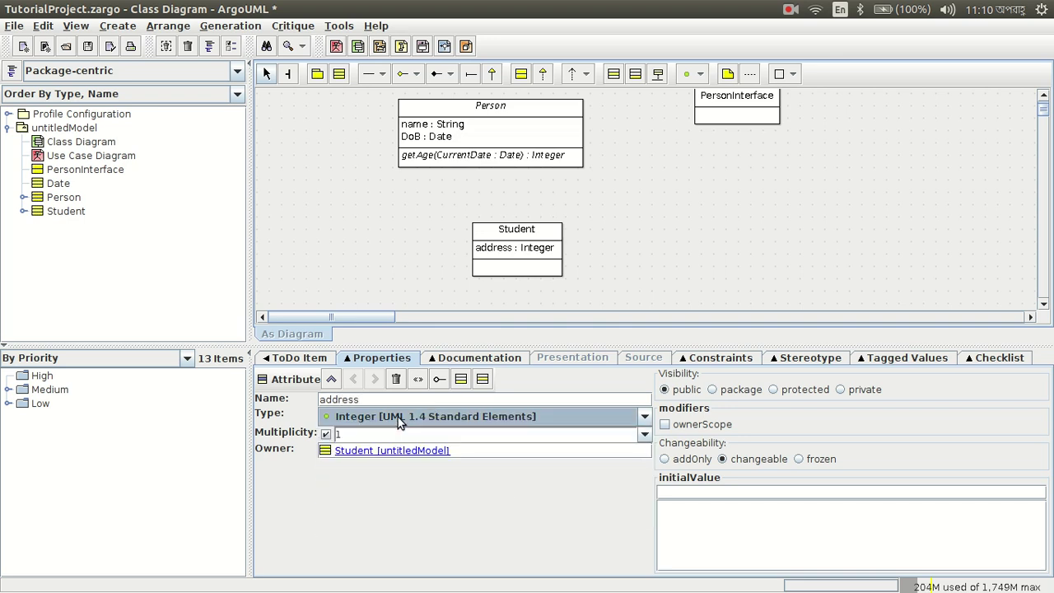
click(398, 417)
click(400, 512)
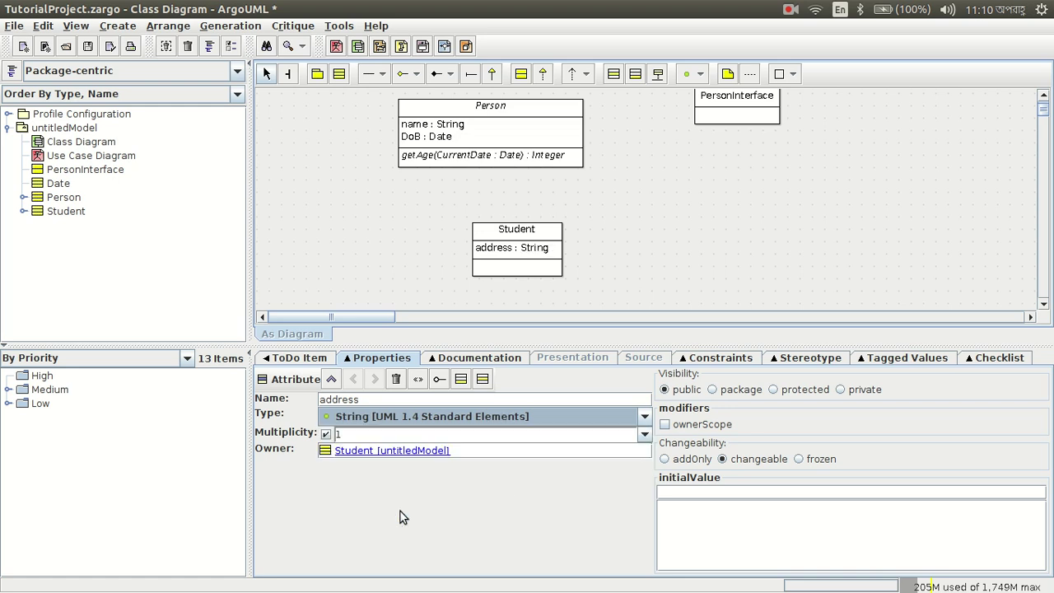
Step: Add an operation named printInfo() to the Student class on the diagram
click(588, 285)
click(537, 272)
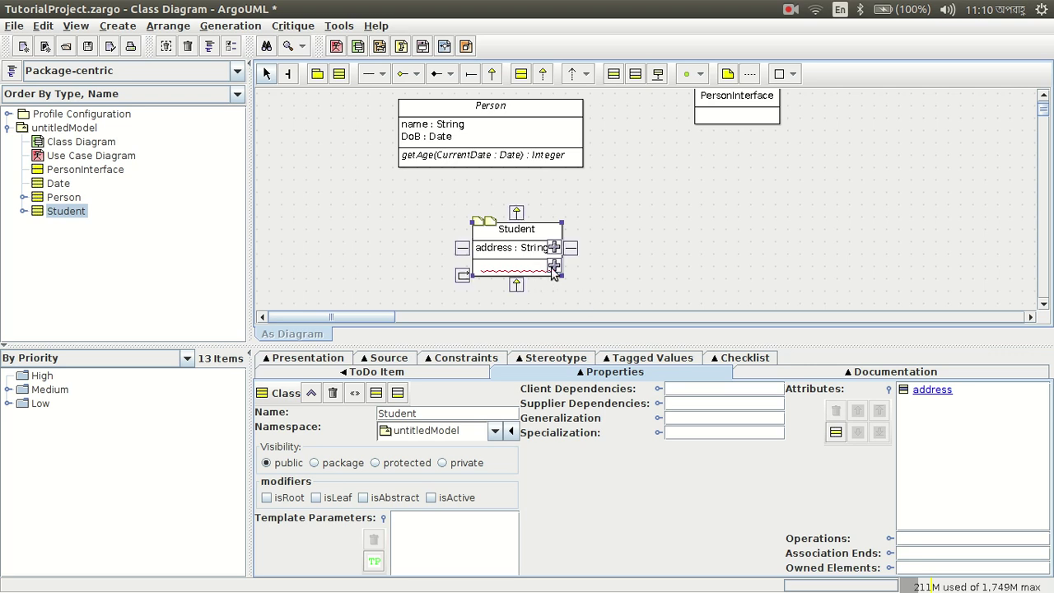
double_click(552, 266)
key(shift+Left)
key(shift+Left)
text(printInfo)
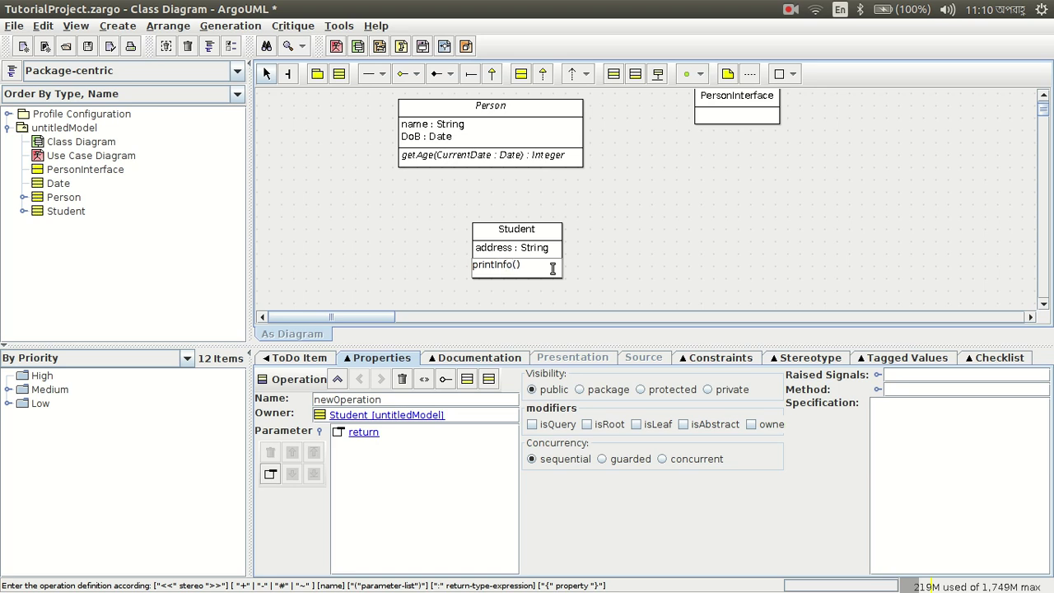
Step: Set the type of printInfo's return parameter to <none>
double_click(366, 436)
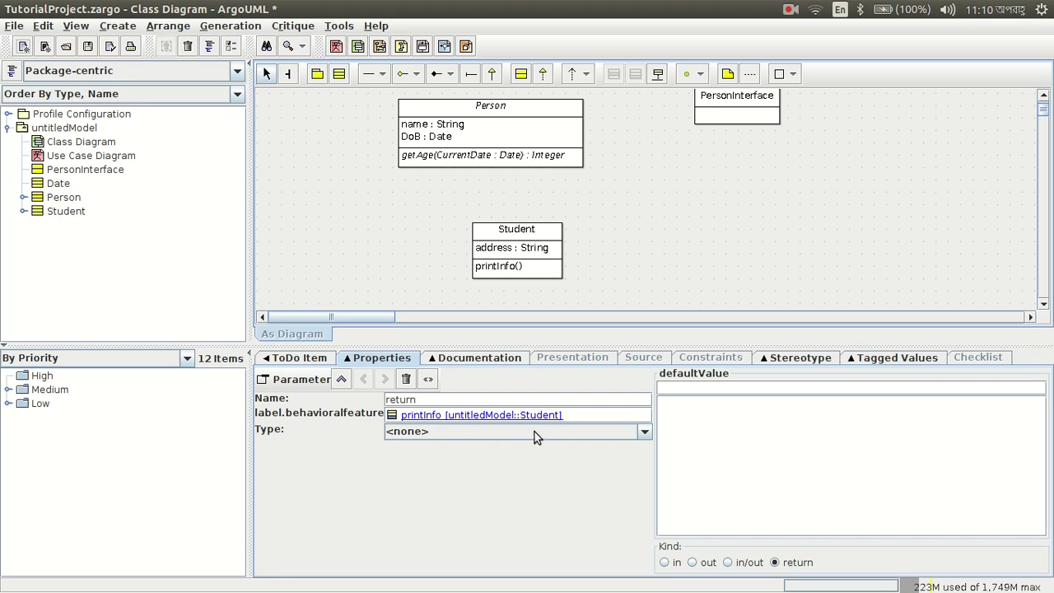
click(536, 435)
scroll(502, 460, down, 1)
scroll(502, 460, up, 1)
click(498, 446)
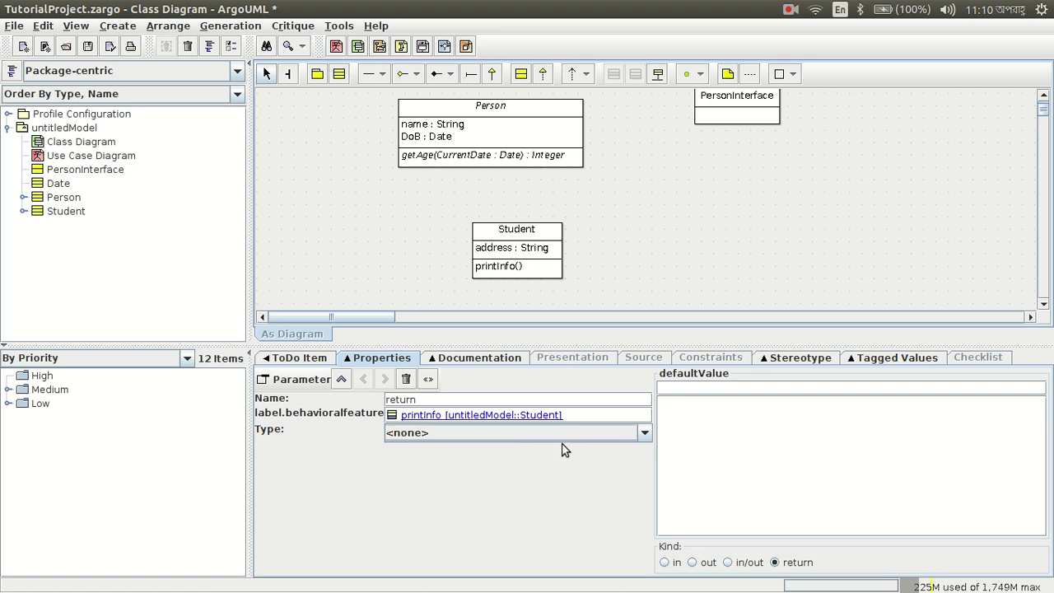
Step: Select the Student class and enlarge the diagram area so that Person, PersonInterface and Student all fit
click(565, 247)
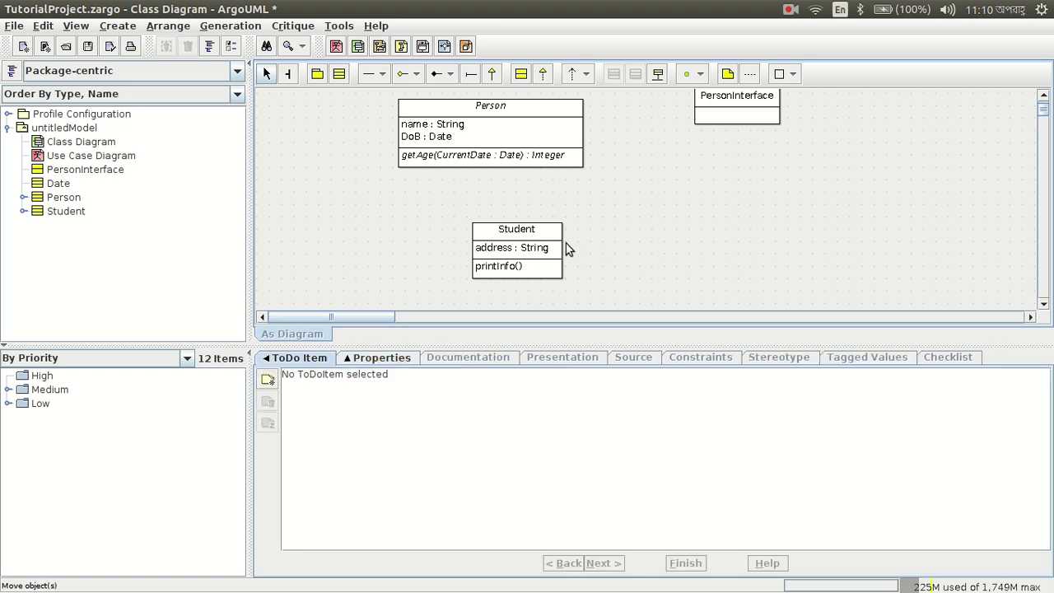
click(565, 247)
click(582, 265)
click(554, 244)
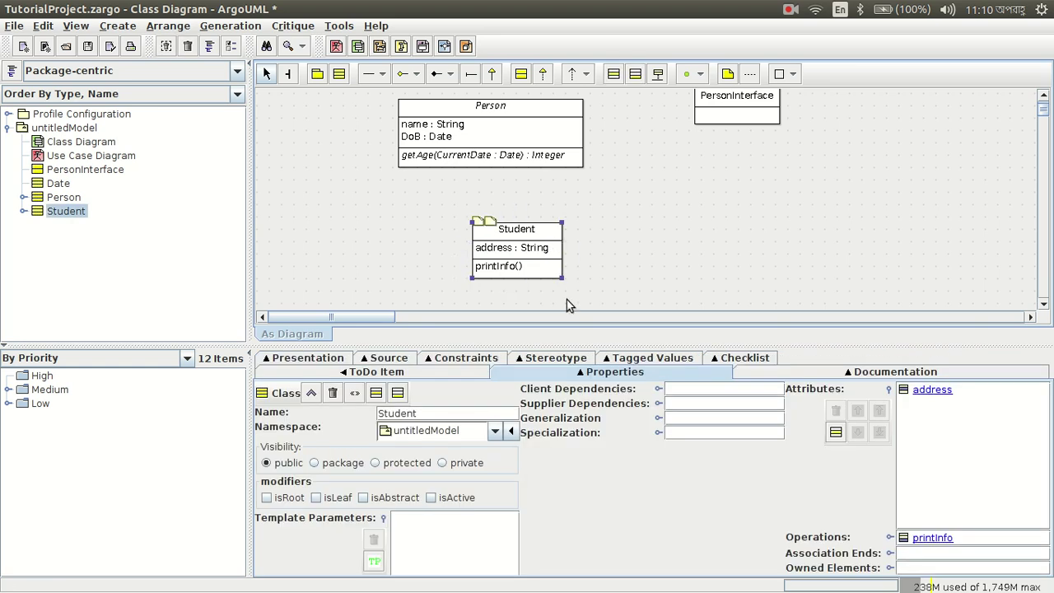
scroll(575, 302, up, 3)
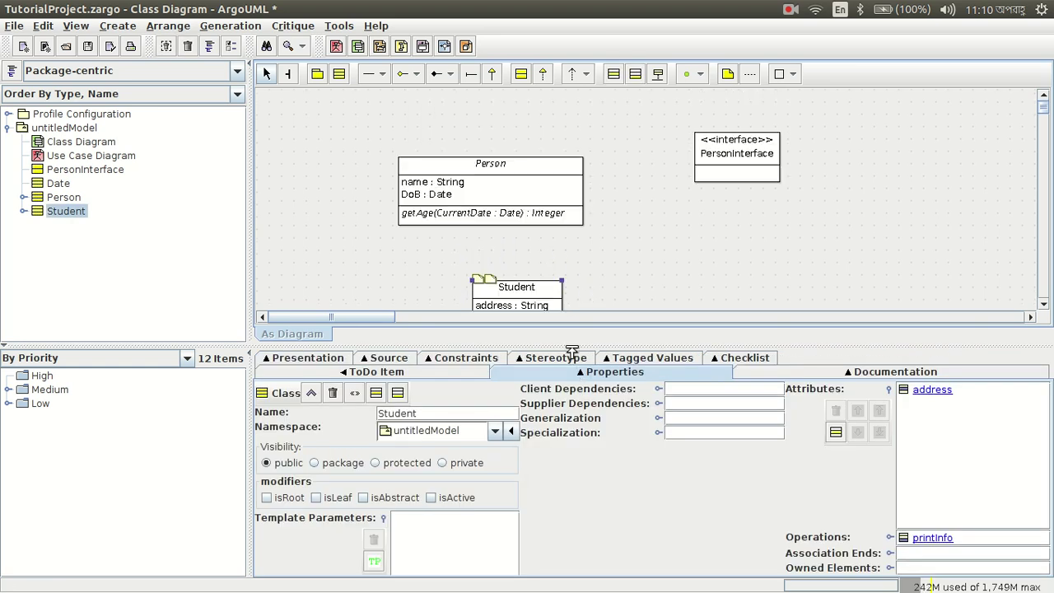
drag(576, 349, 574, 405)
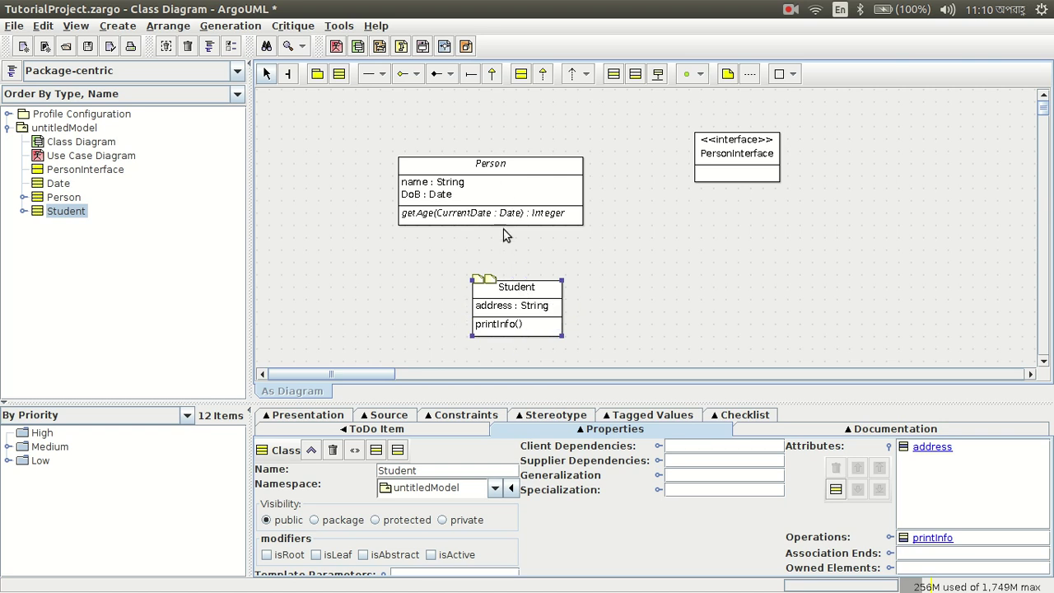
Step: Try adding a new superclass to Student, and remove that unnamed class from the diagram
mouse_move(540, 318)
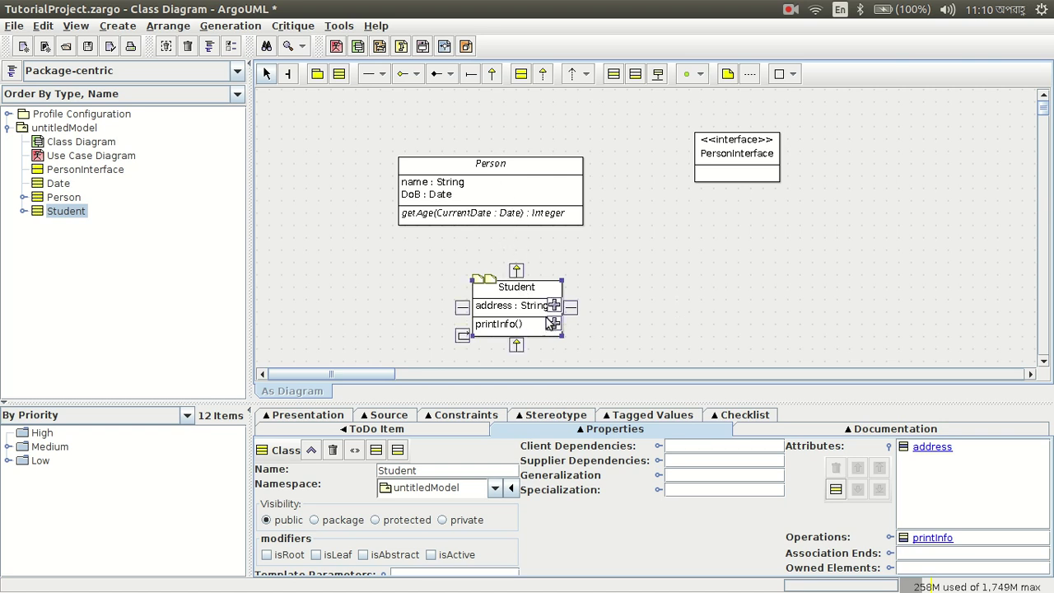
click(517, 271)
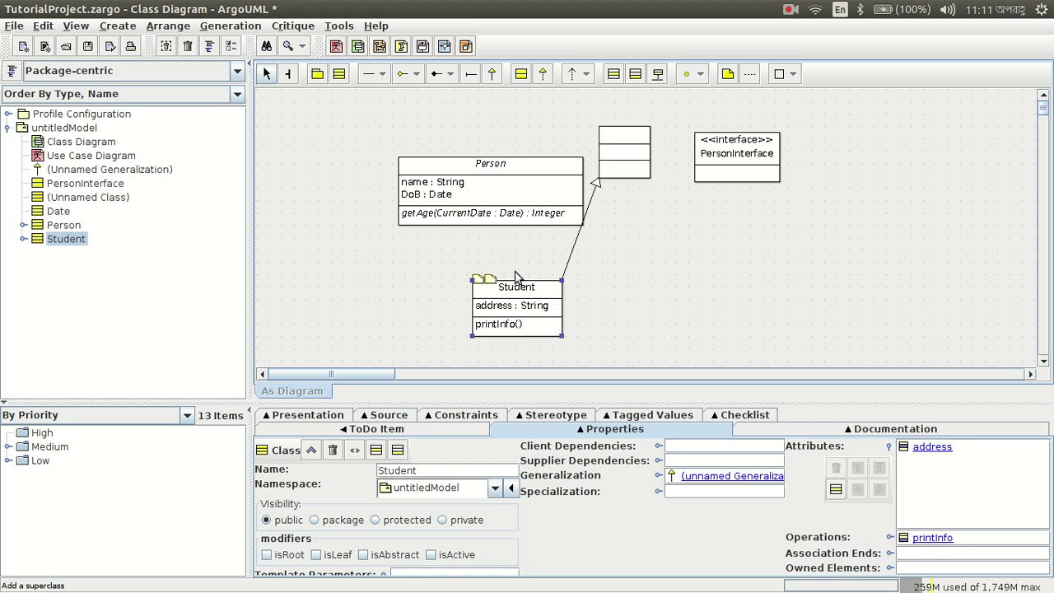
click(598, 181)
drag(598, 185, 583, 285)
click(608, 168)
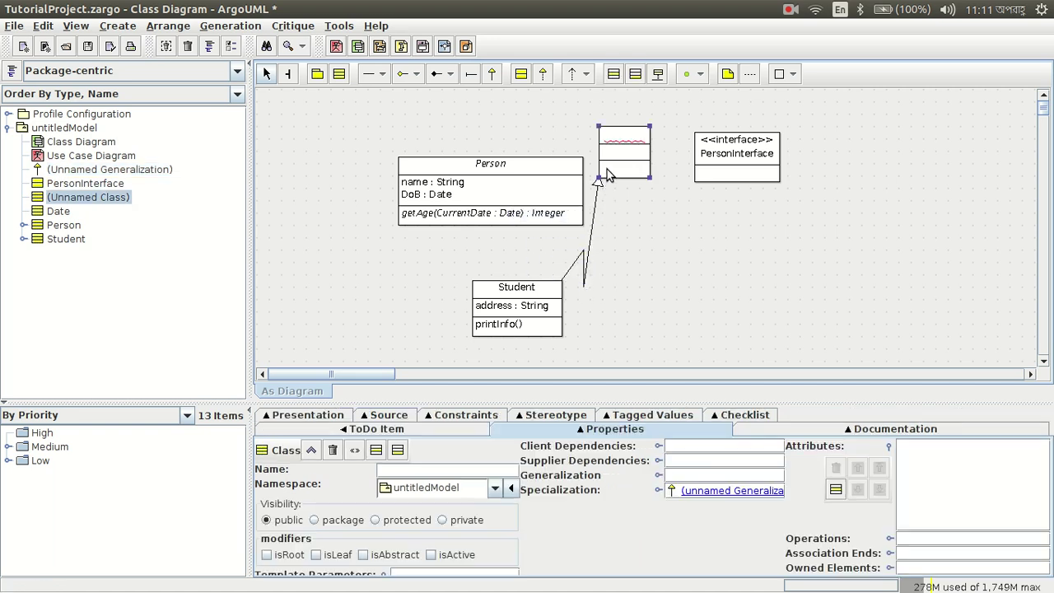
key(Delete)
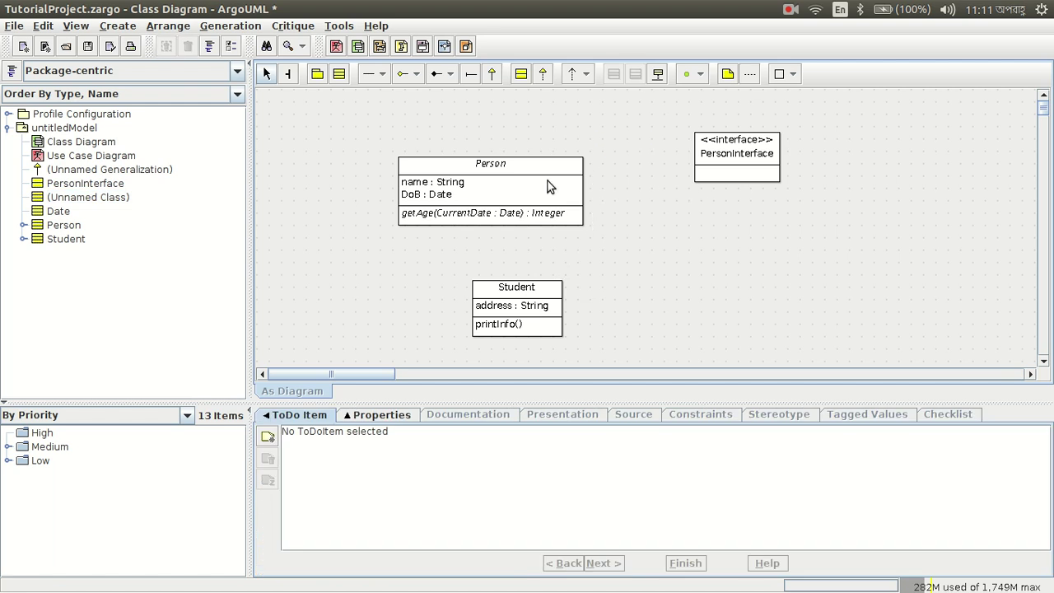
Step: Draw a generalization from the Student class up to the Person class
click(511, 222)
click(507, 183)
click(506, 183)
click(524, 162)
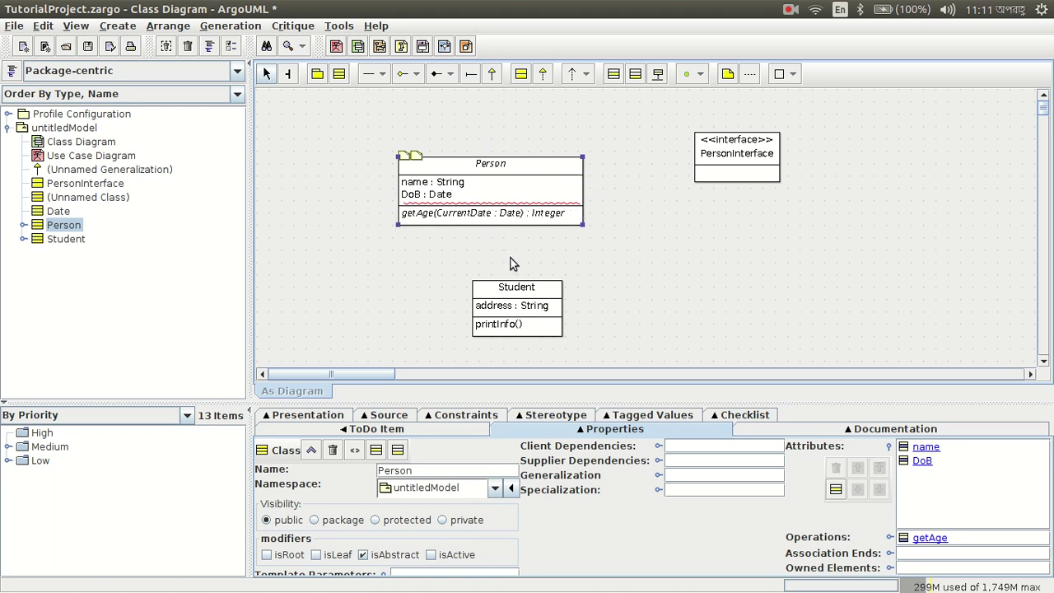
click(494, 75)
drag(513, 278, 495, 229)
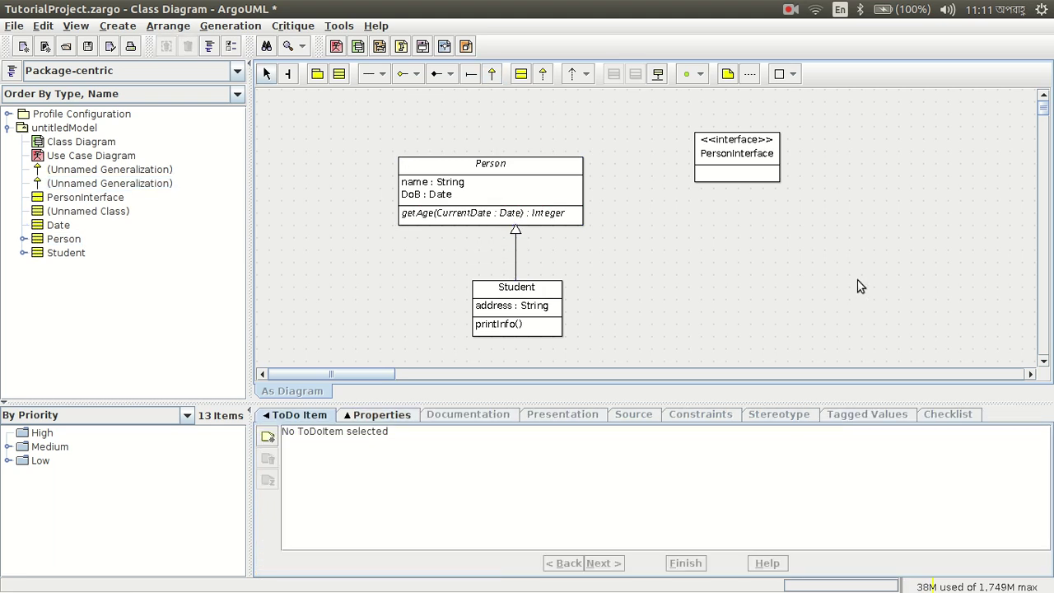
Step: Add a new class below PersonInterface that realizes it, and give the class a default Integer attribute
click(747, 178)
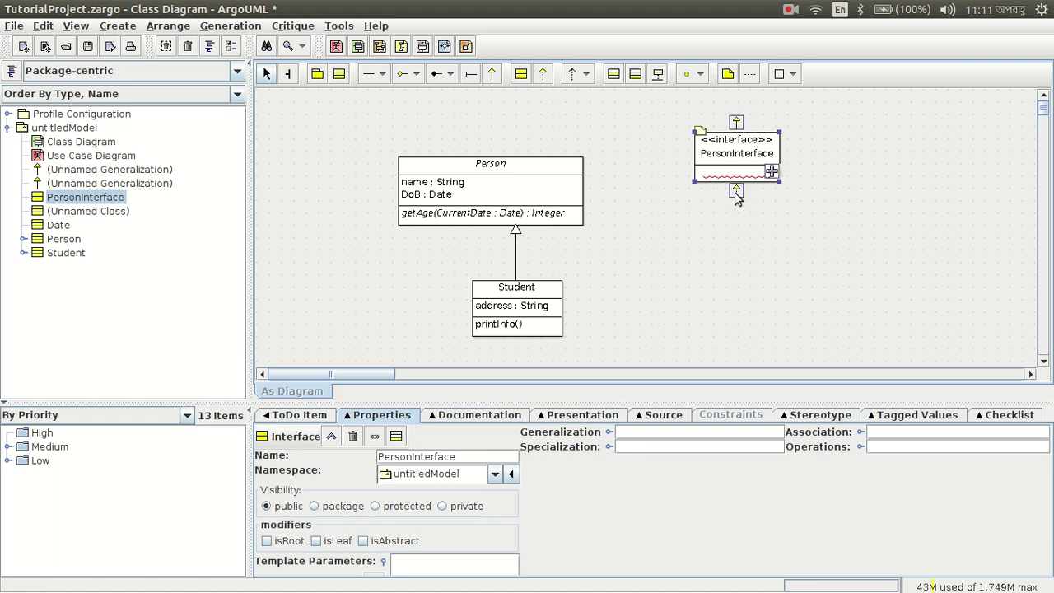
click(737, 192)
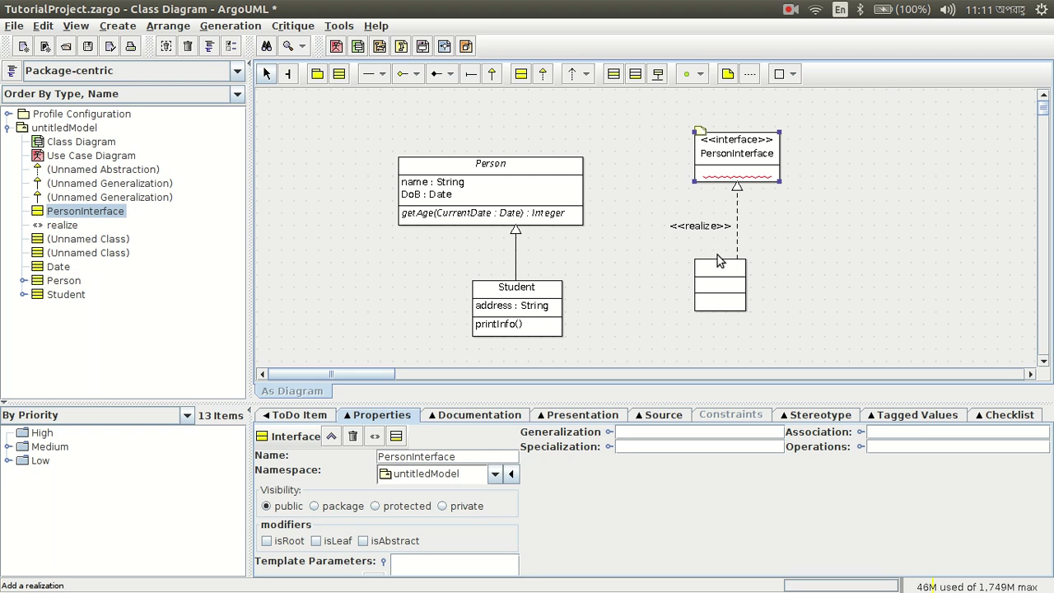
click(744, 280)
double_click(744, 280)
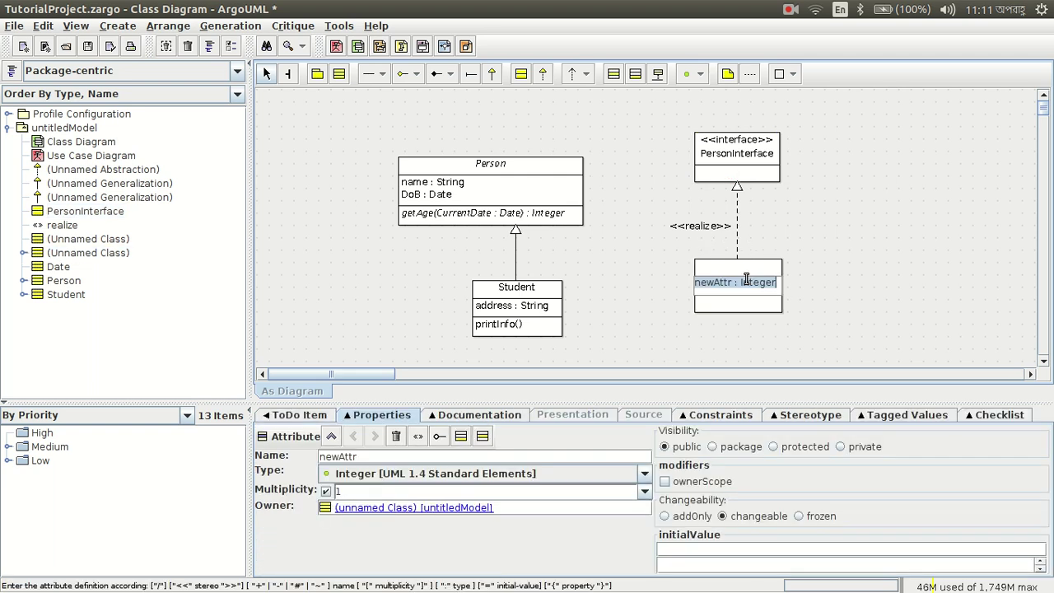
key(Return)
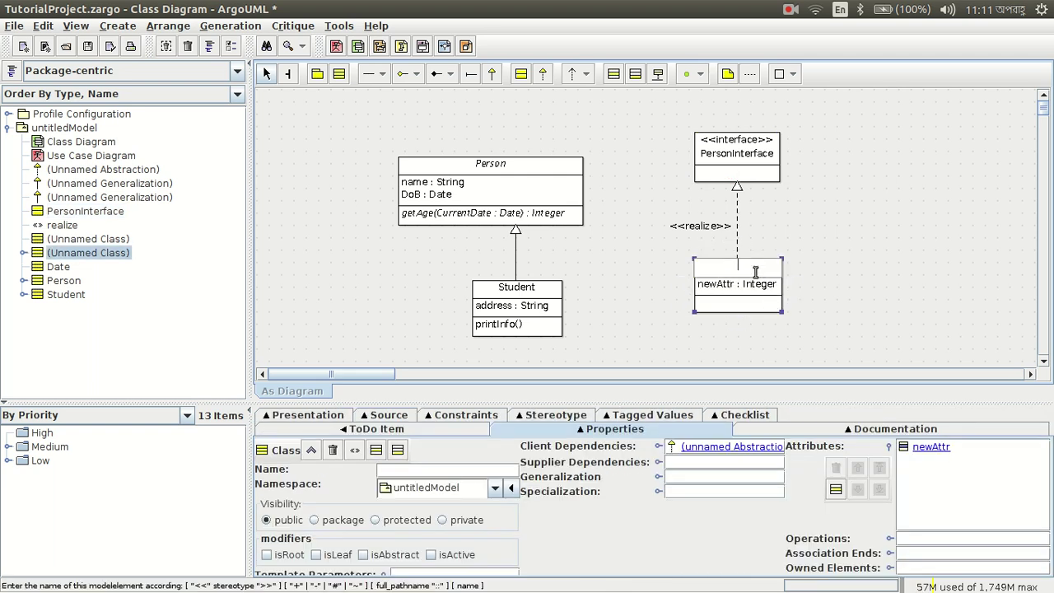
Step: Name the class that realizes PersonInterface ConcreteFunc
text(Co)
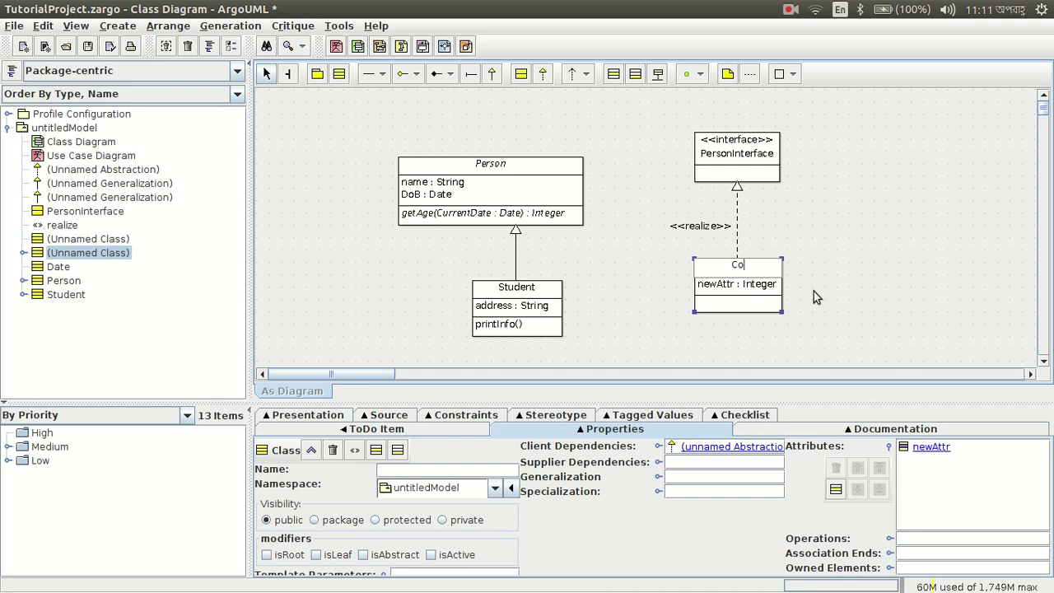
text(ncreteFunc)
key(Return)
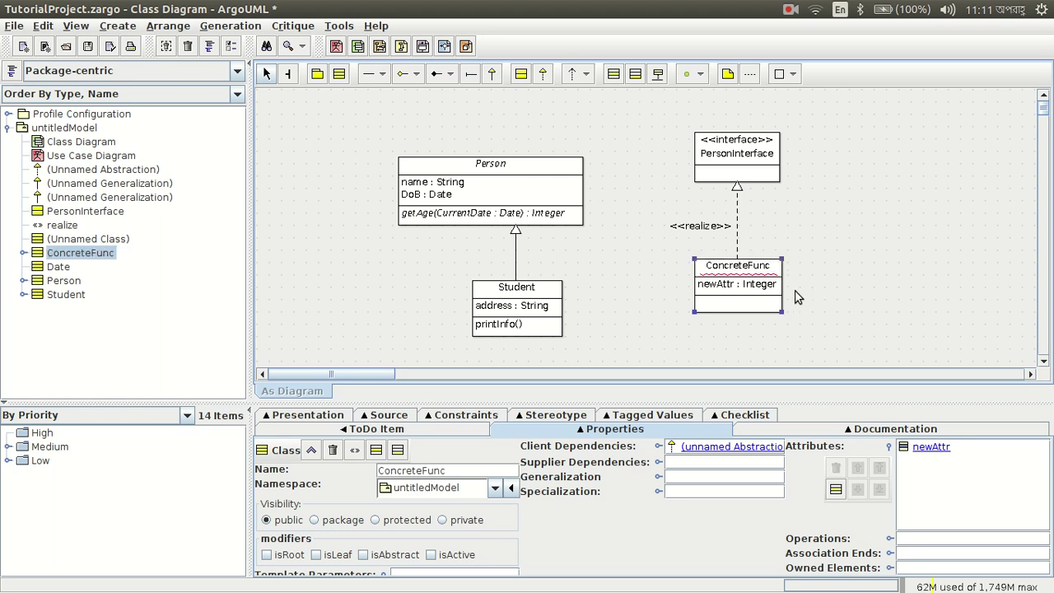
Step: Draw an aggregation from the Student class to the ConcreteFunc class
click(741, 289)
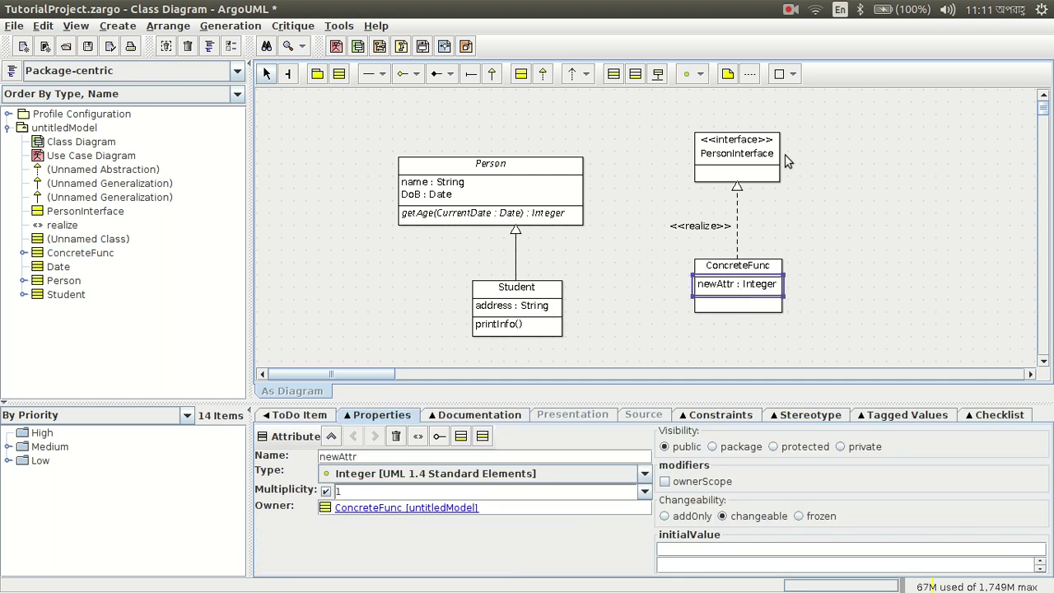
click(697, 178)
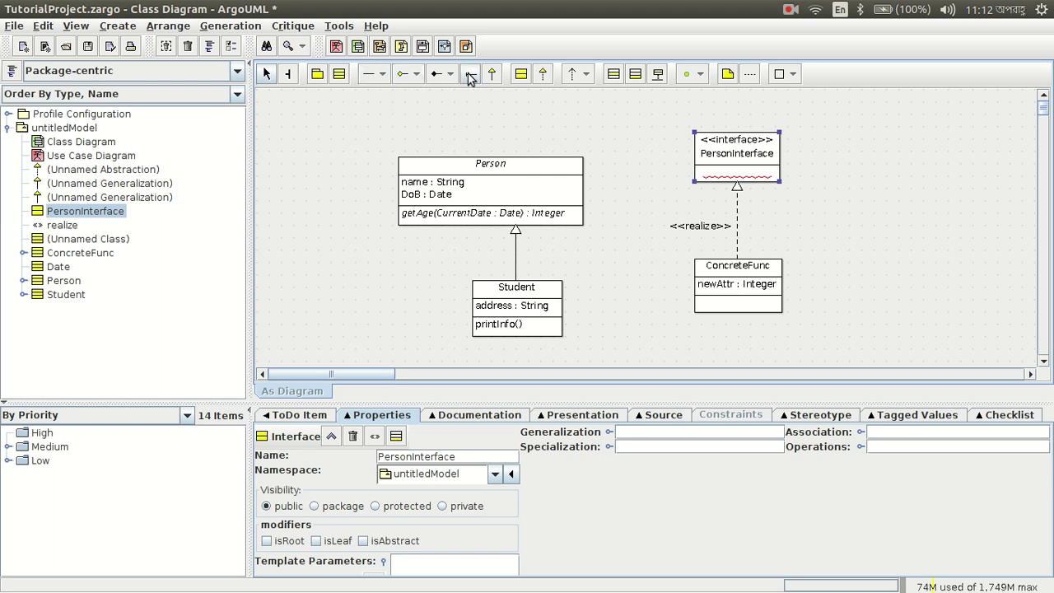
click(405, 76)
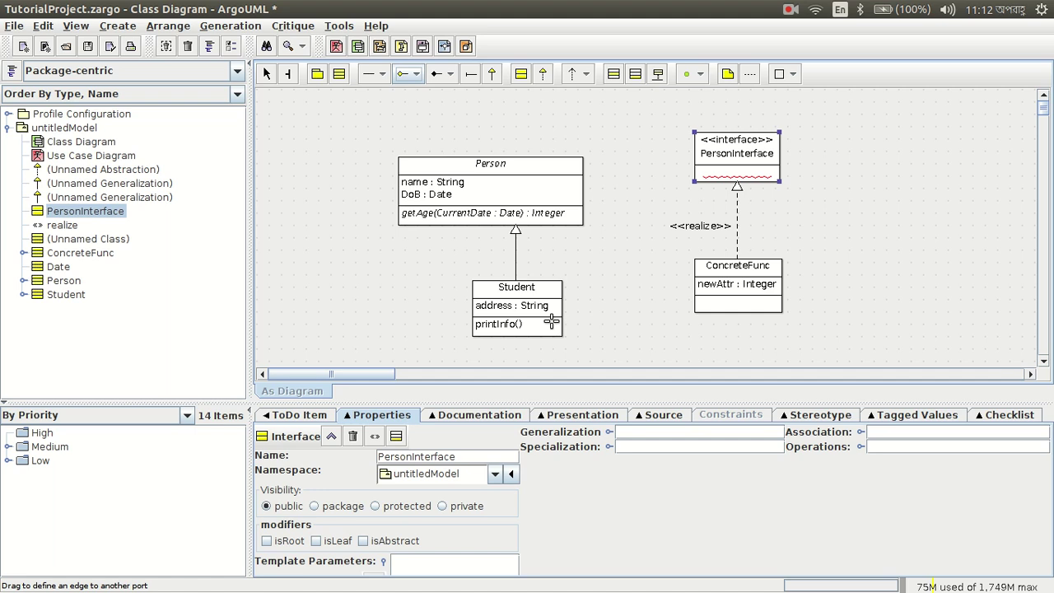
drag(558, 308, 694, 296)
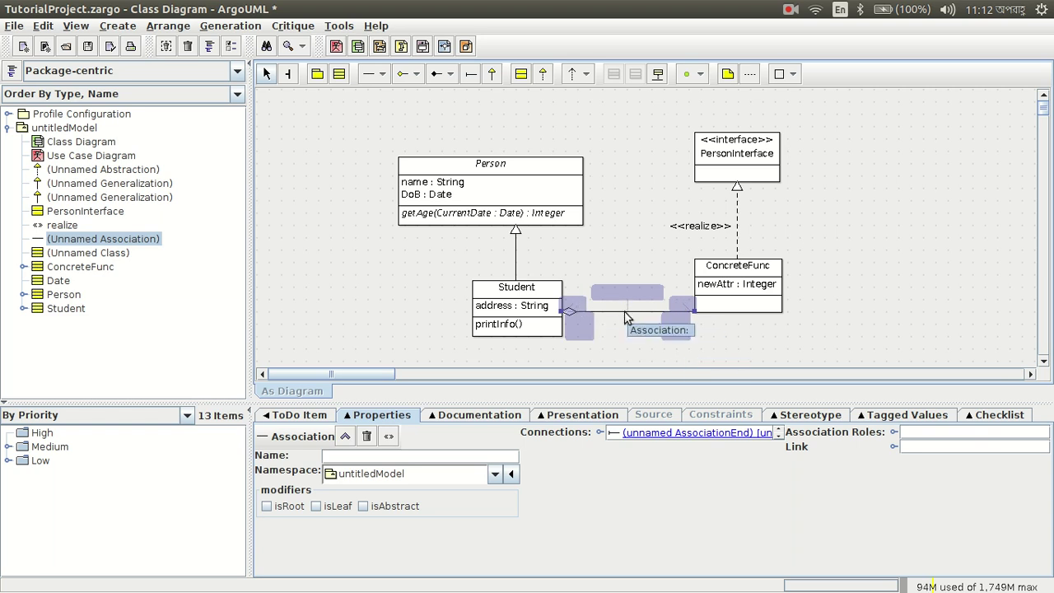
Step: Set the multiplicity of the aggregation's Student end to 1
click(572, 303)
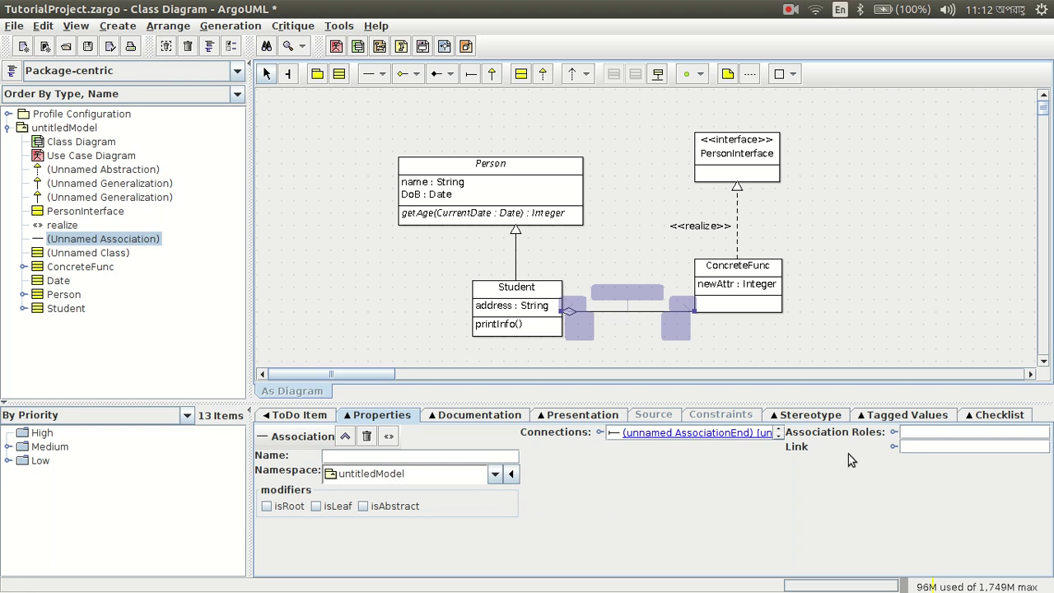
click(715, 435)
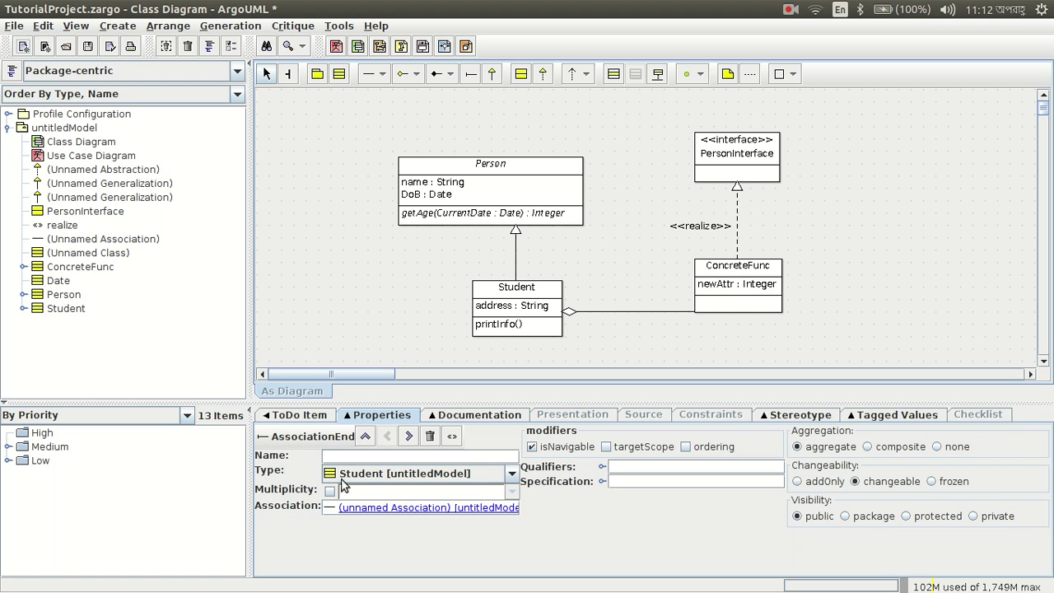
click(478, 475)
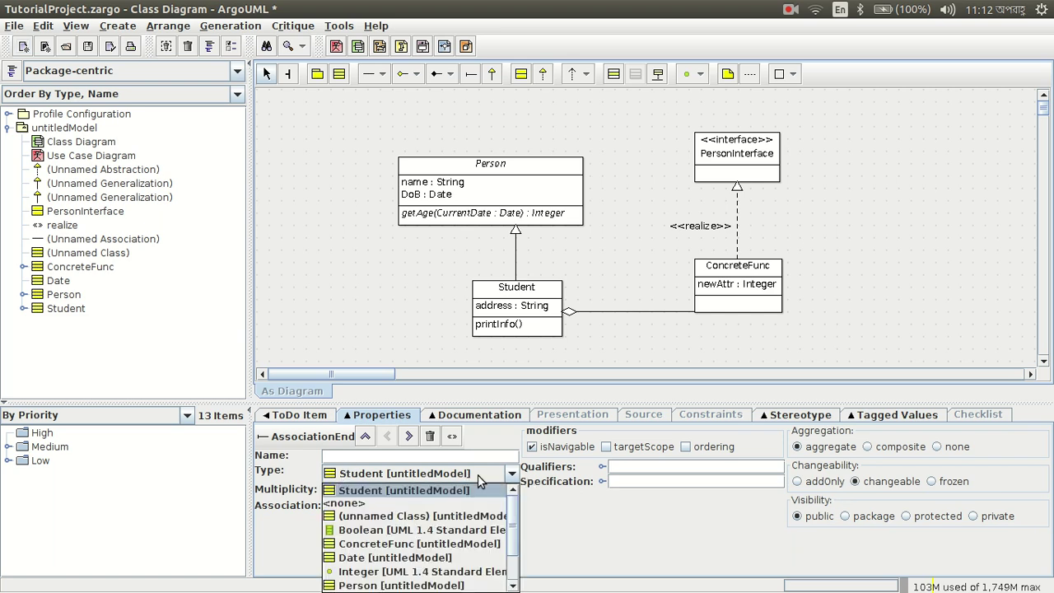
click(475, 477)
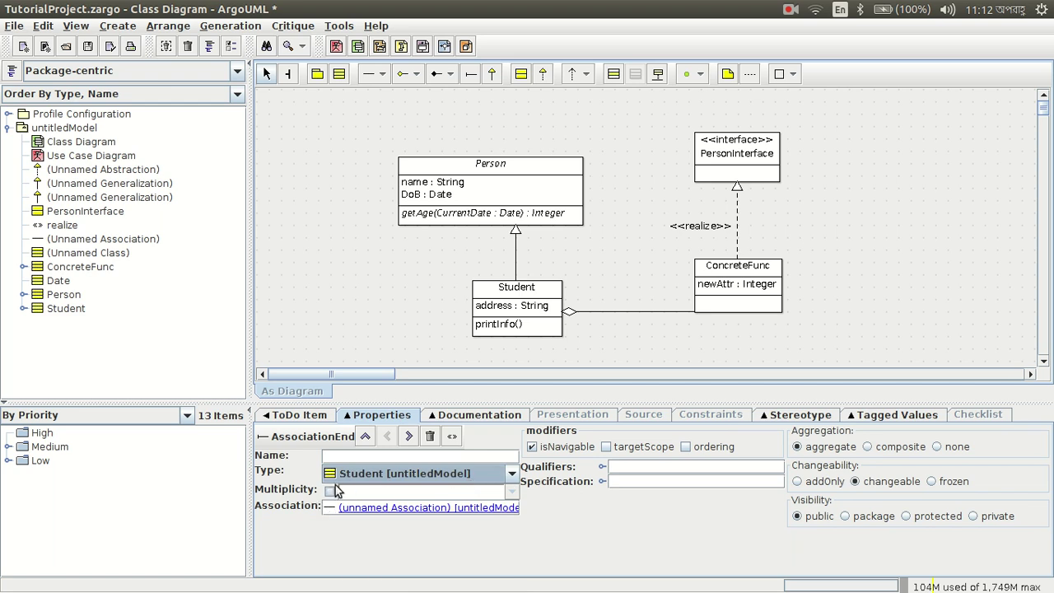
click(362, 473)
click(362, 473)
click(330, 492)
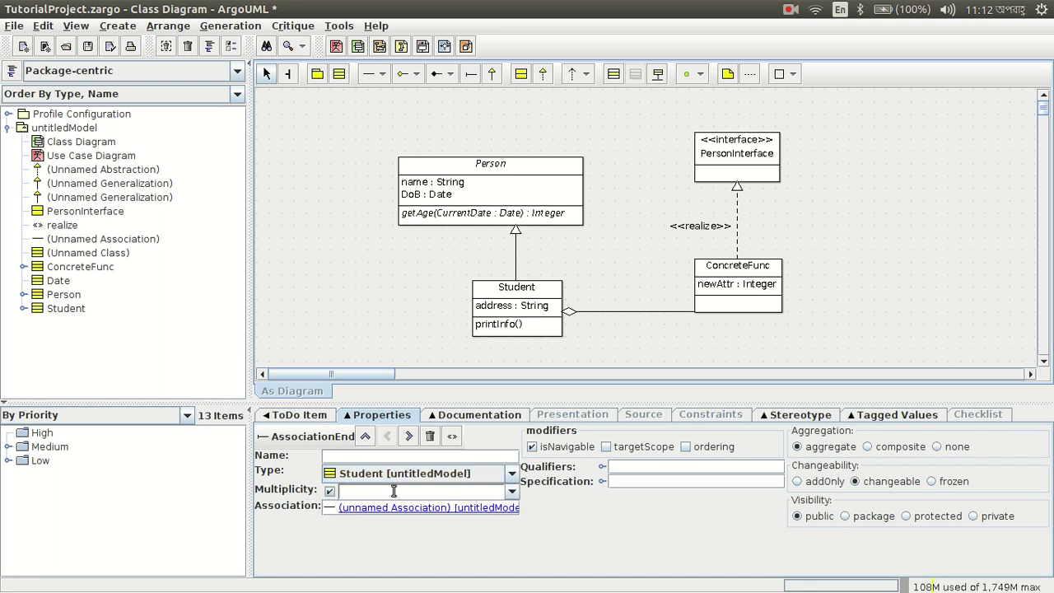
click(512, 492)
click(430, 507)
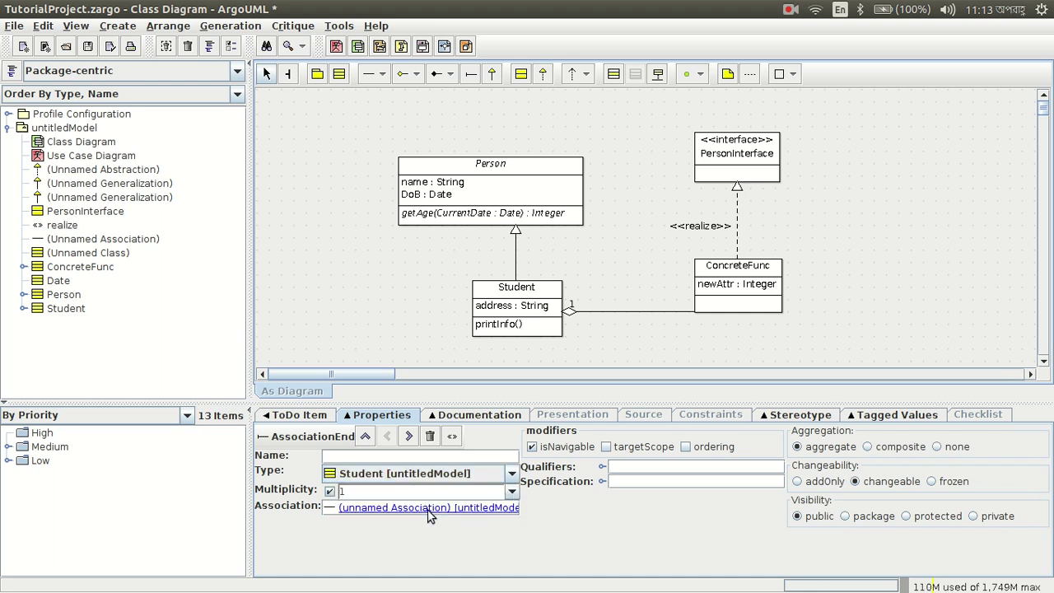
Step: Try changing the type of the aggregation's Student end to ConcreteFunc, and remove the association from the diagram
click(462, 476)
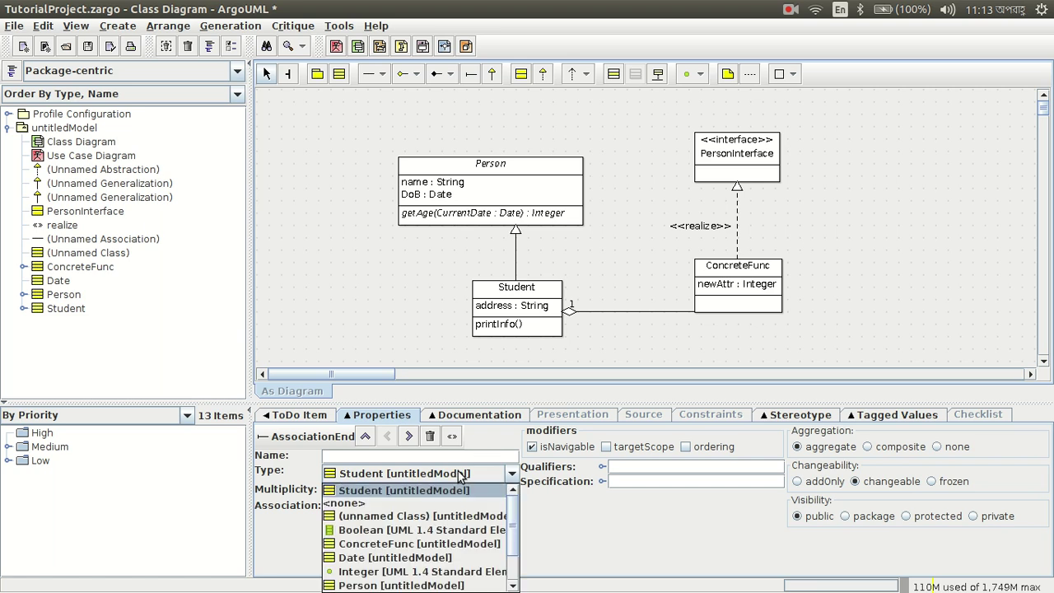
click(454, 545)
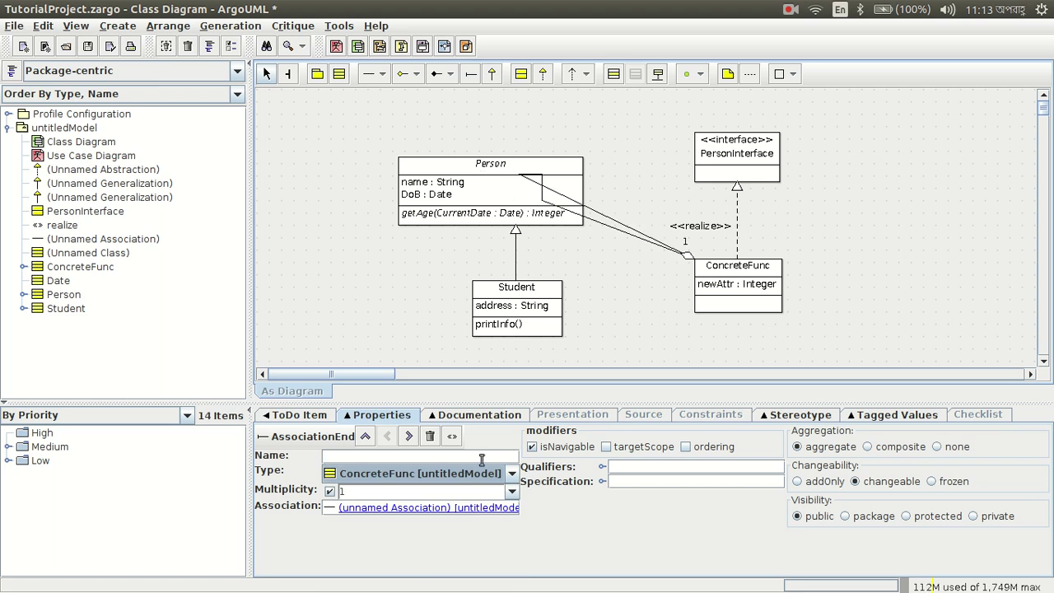
click(601, 268)
click(619, 224)
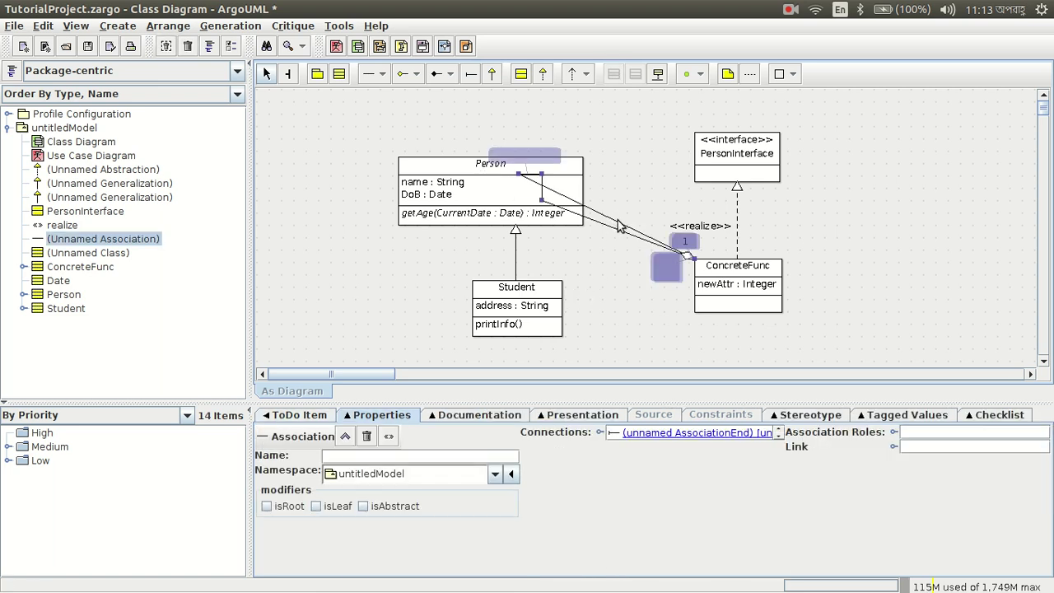
key(Delete)
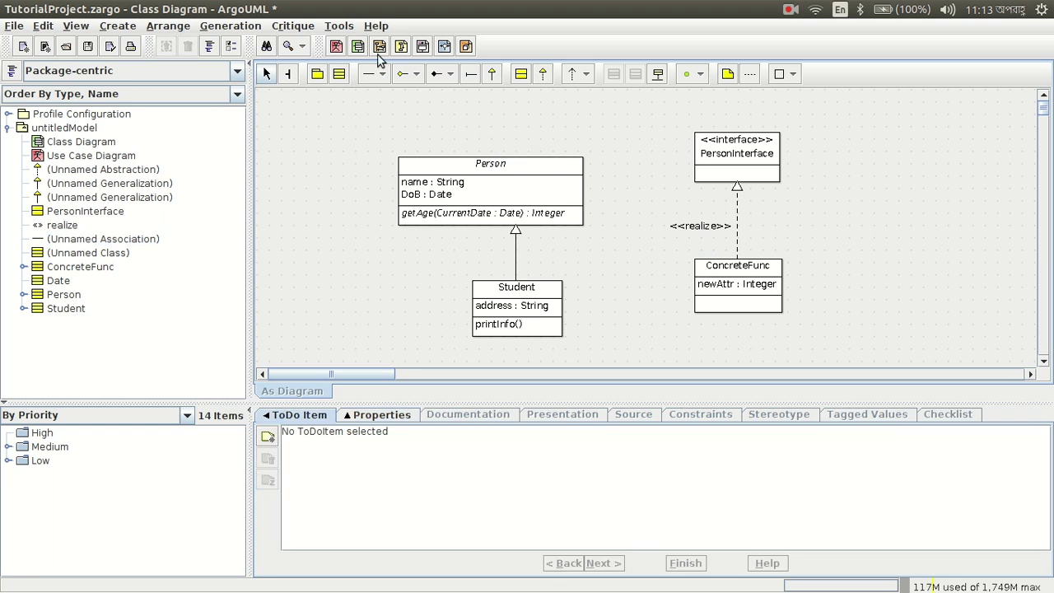
Step: Draw the aggregation between Student and ConcreteFunc again, with the diamond at the Student class
click(401, 77)
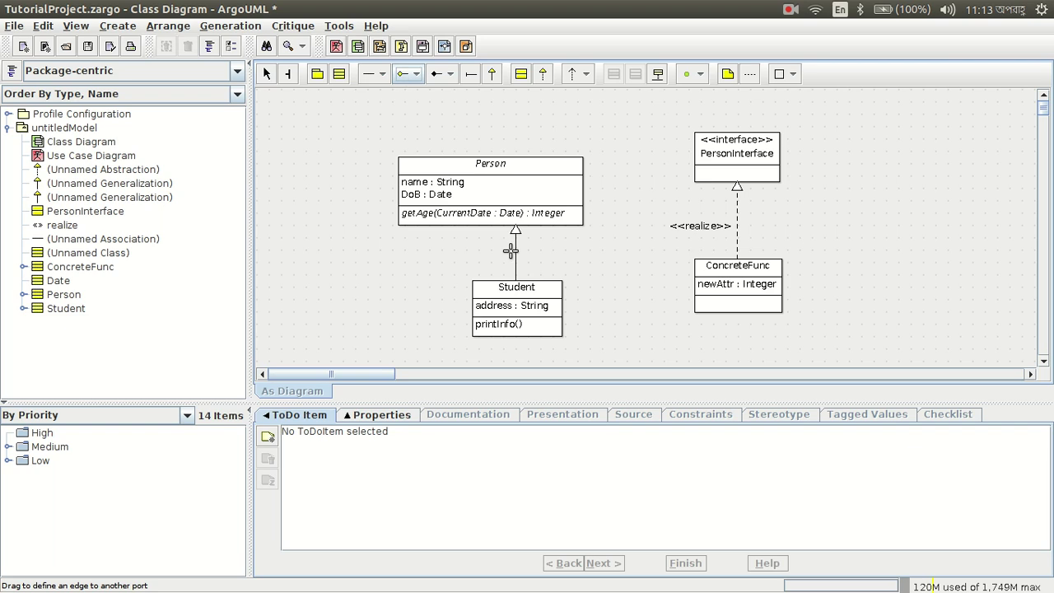
drag(561, 307, 694, 312)
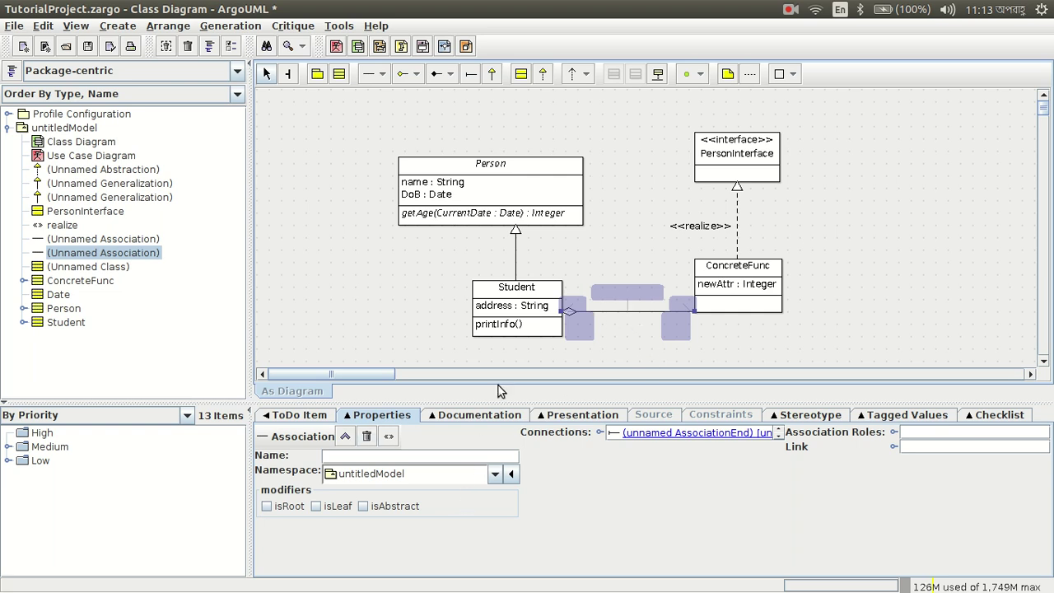
click(528, 294)
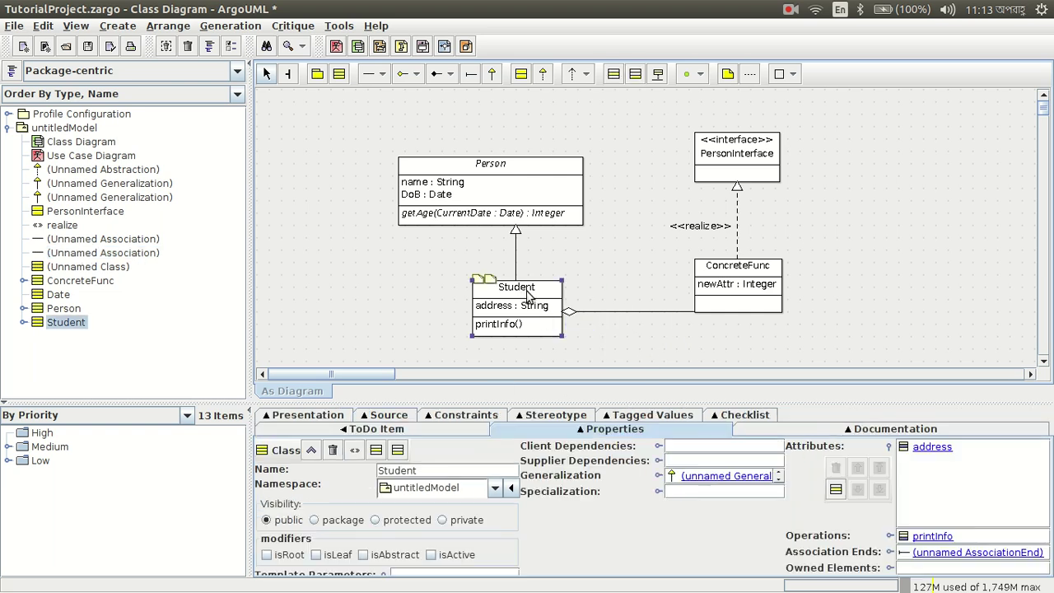
mouse_move(499, 321)
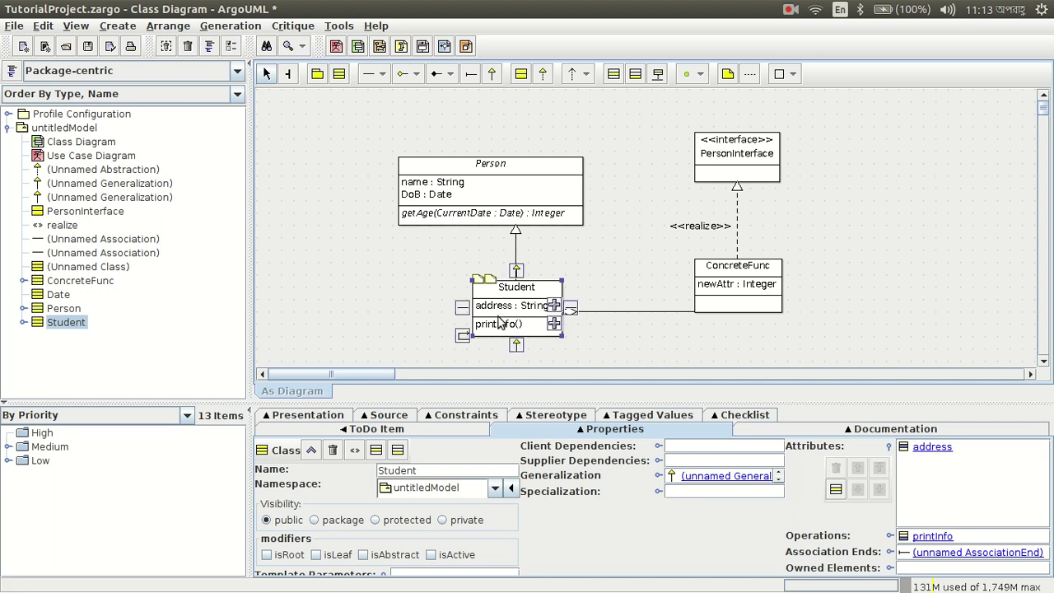
Step: Expand the new aggregation's connections and set the multiplicity of its Student end to 1
click(610, 313)
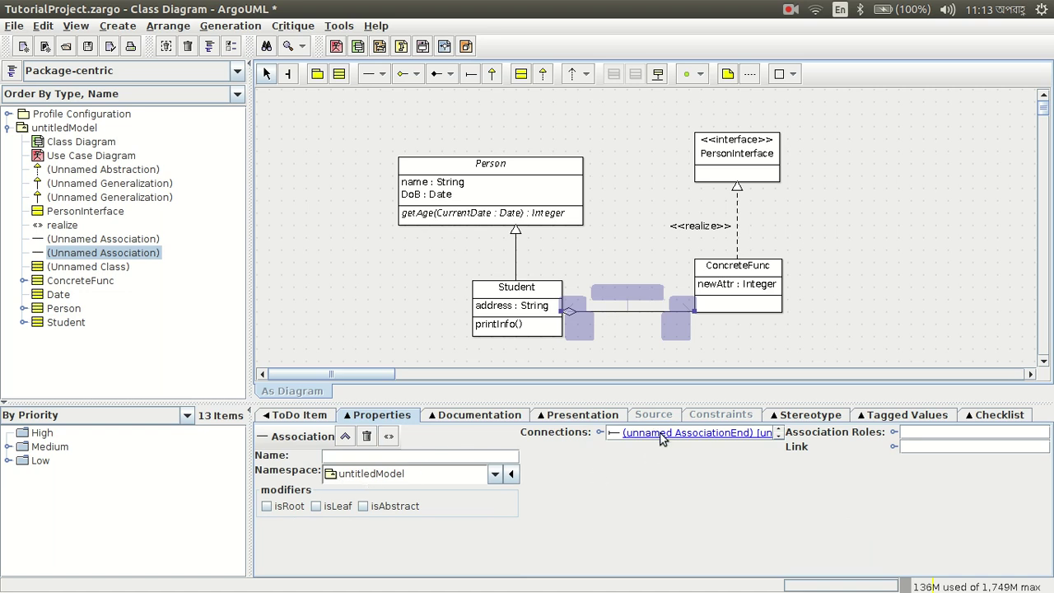
click(894, 431)
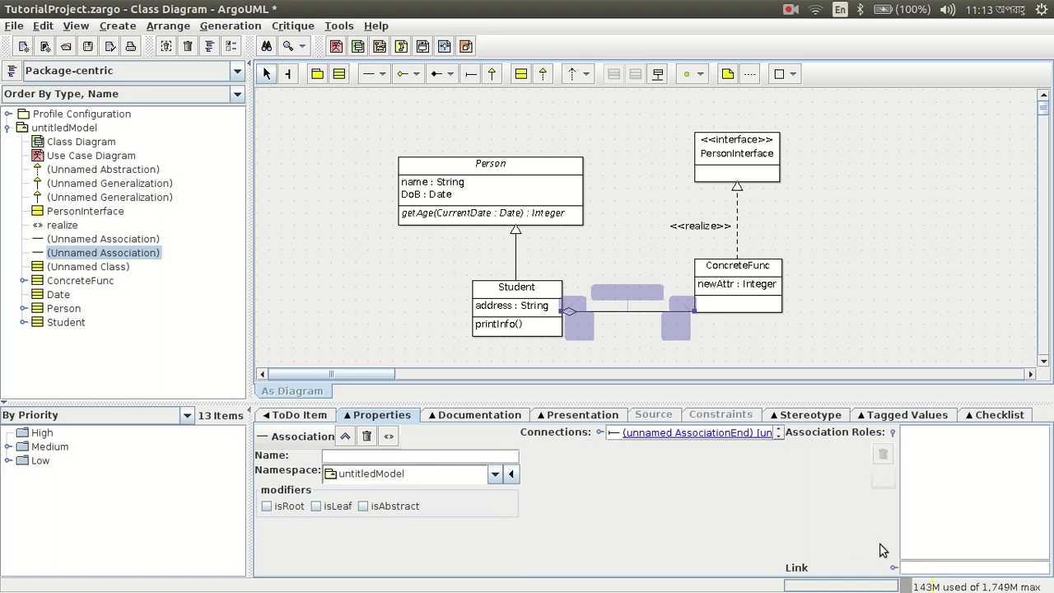
click(893, 432)
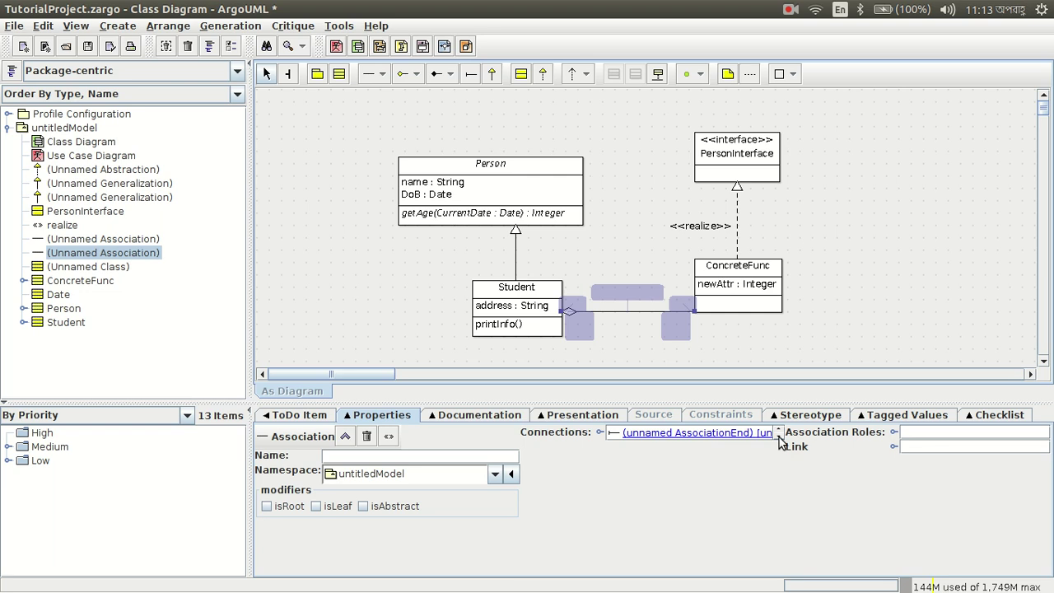
click(601, 432)
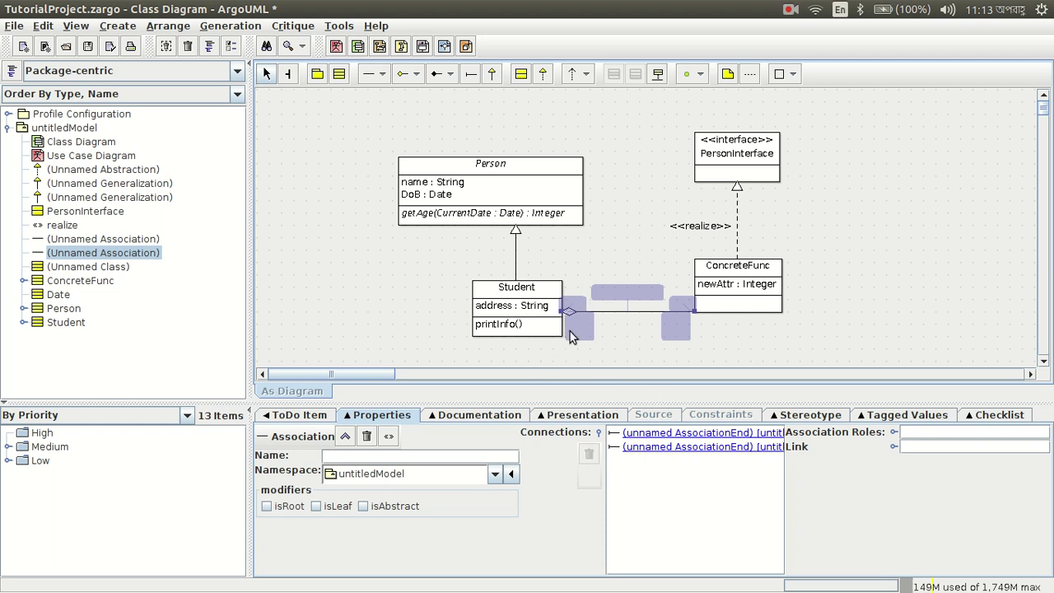
click(669, 435)
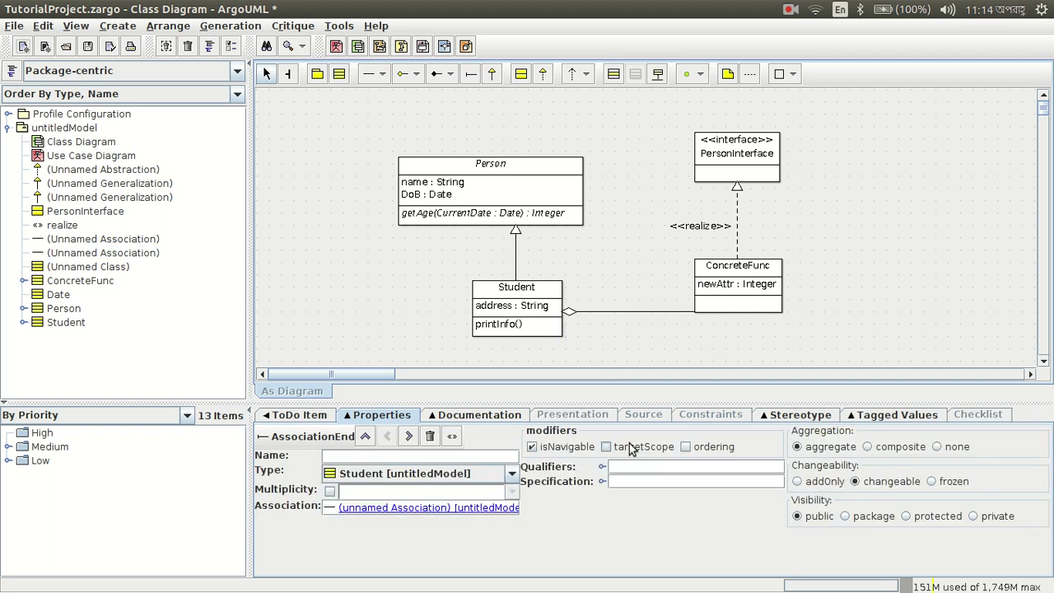
click(330, 492)
click(511, 492)
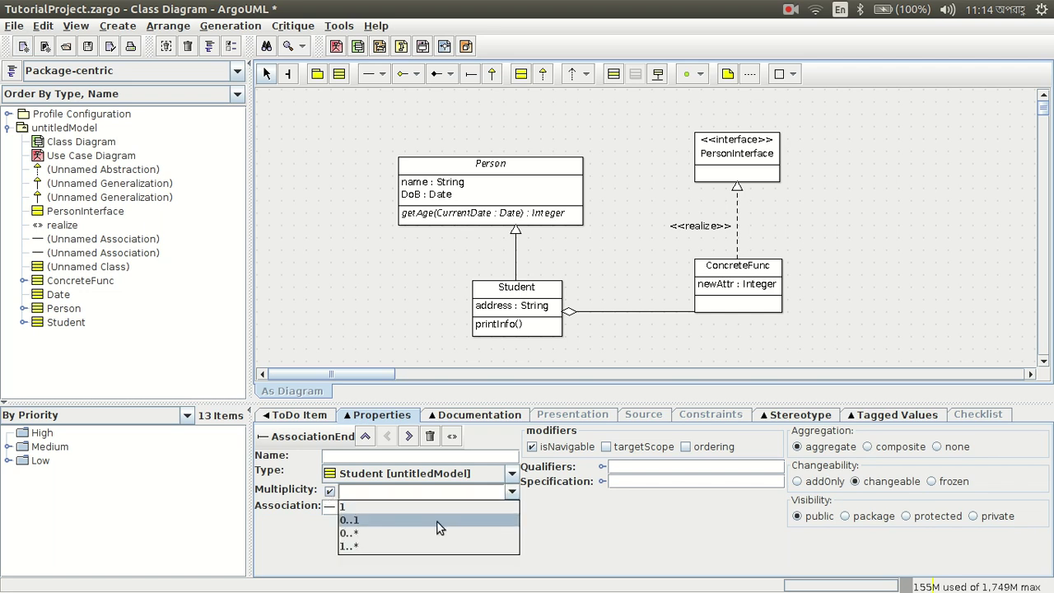
click(367, 508)
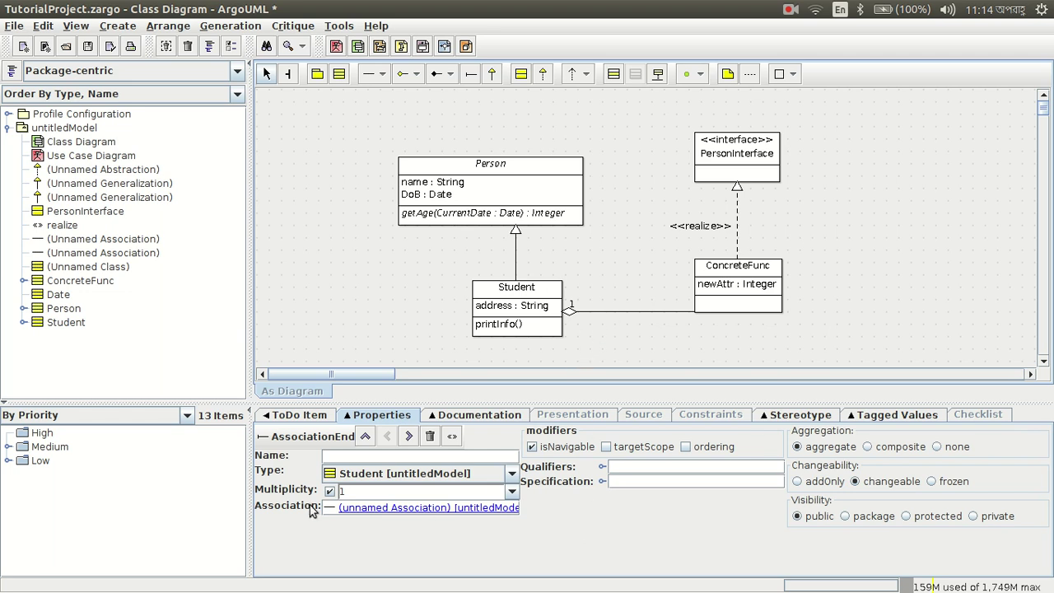
Step: Set the multiplicity of the aggregation's ConcreteFunc end to 1..*
click(591, 310)
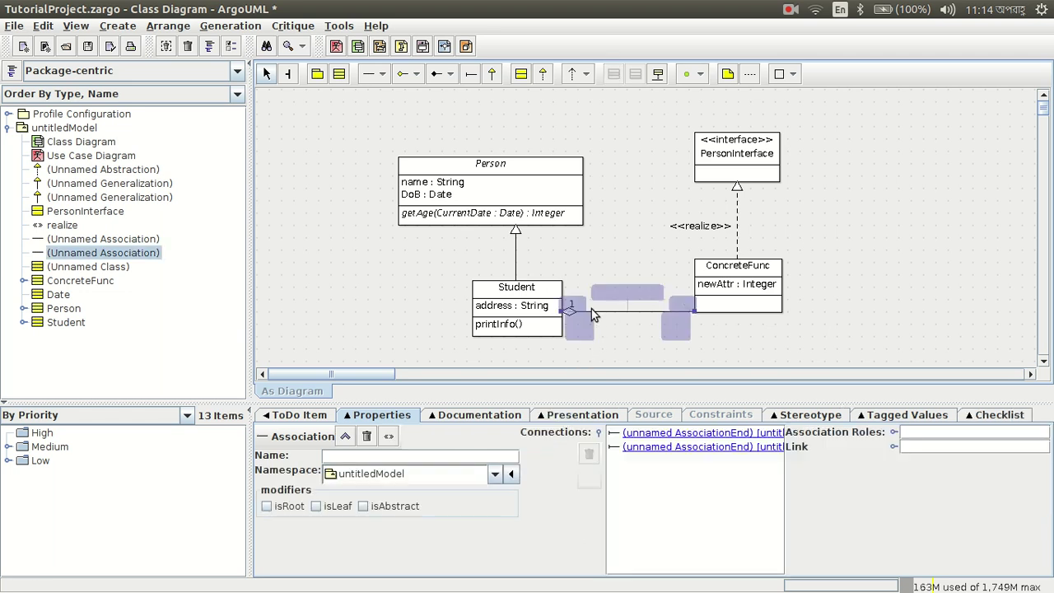
click(660, 447)
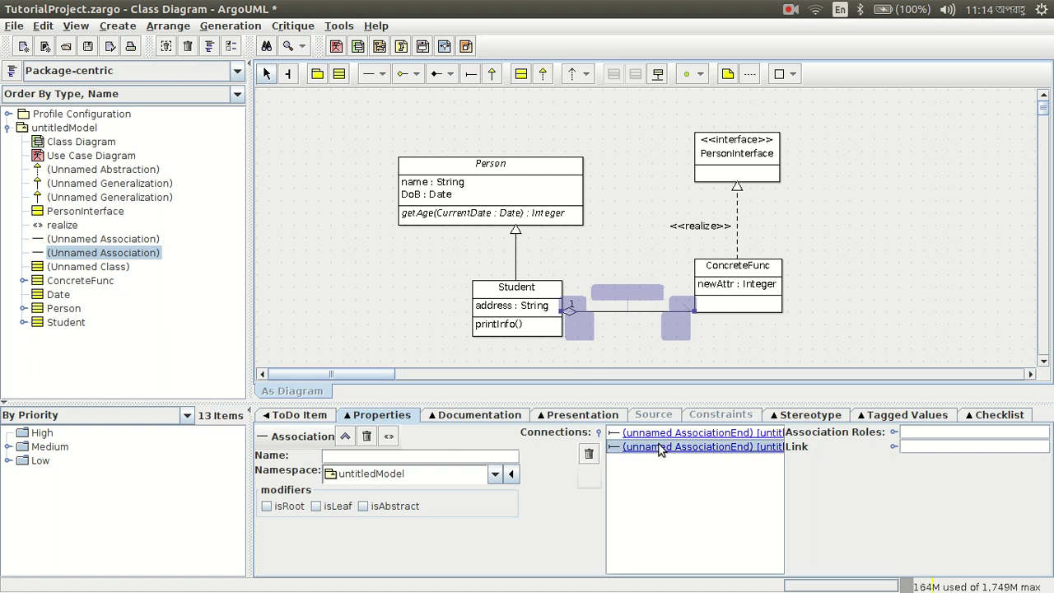
double_click(660, 447)
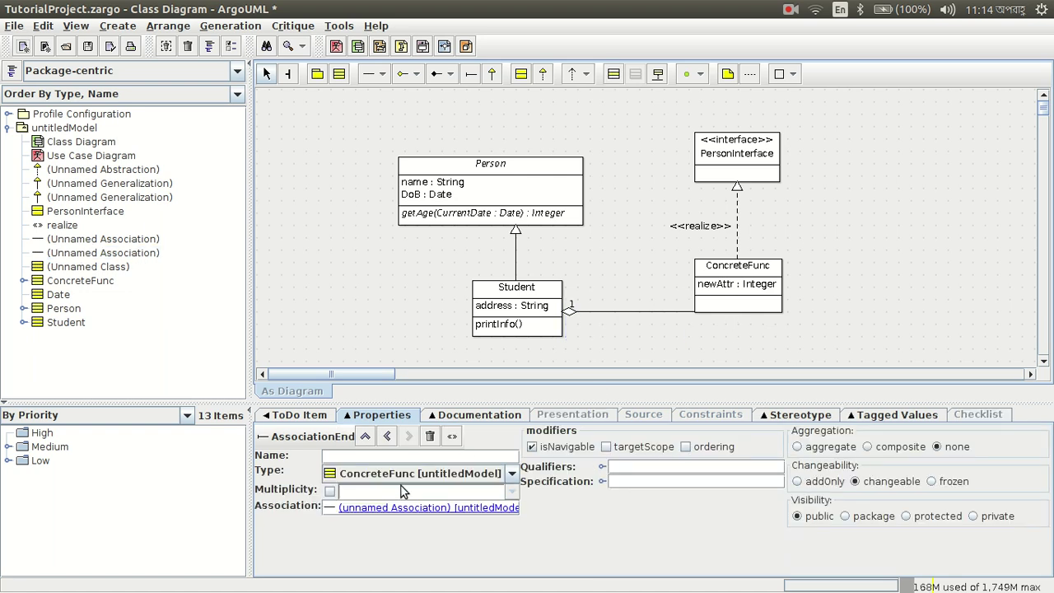
click(333, 490)
click(512, 492)
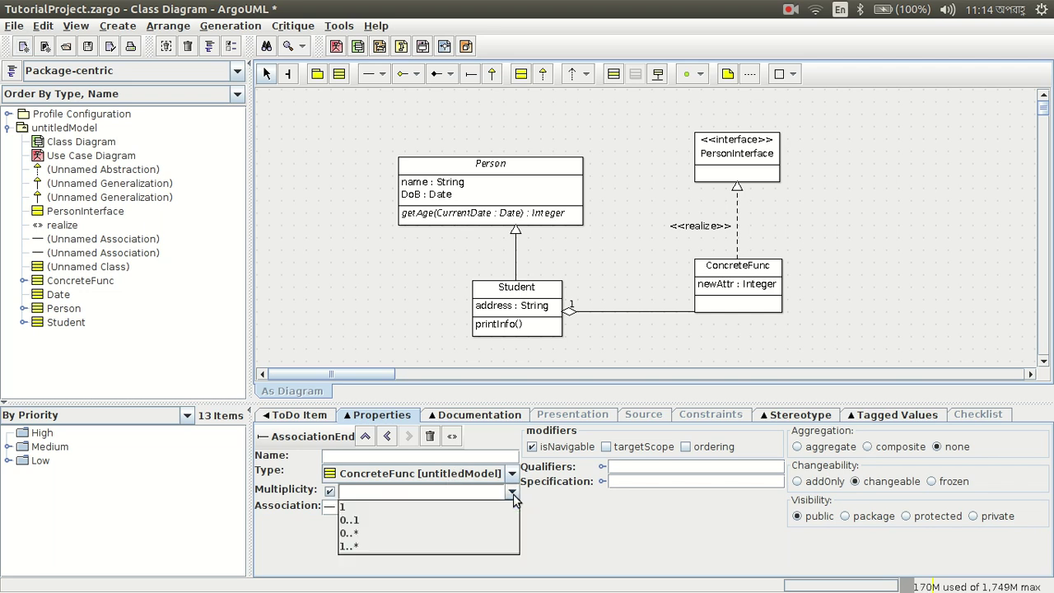
click(404, 535)
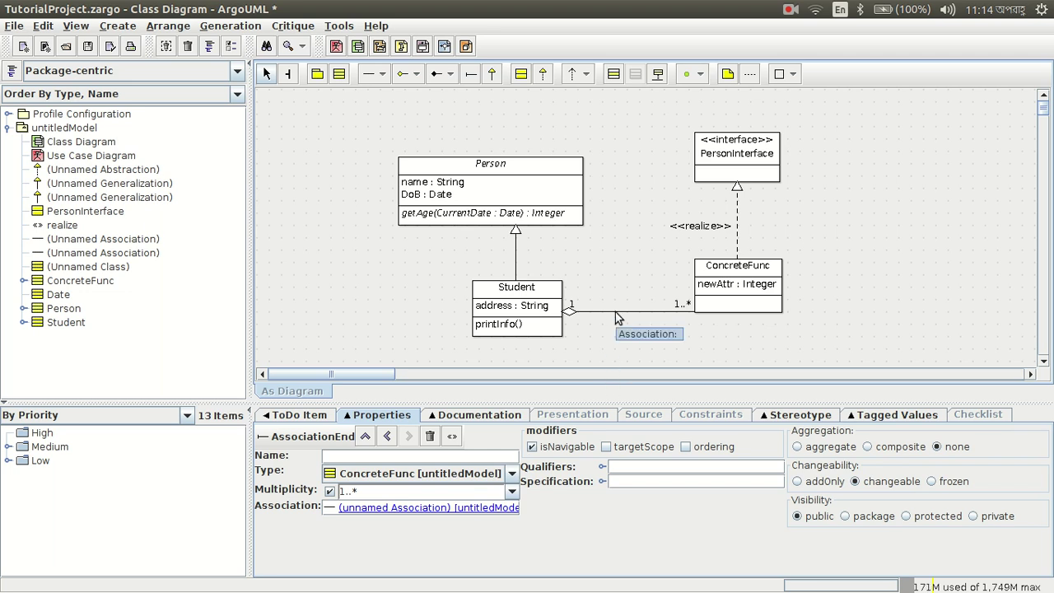
Step: Name the aggregation's ConcreteFunc end Second
click(401, 460)
text(Second)
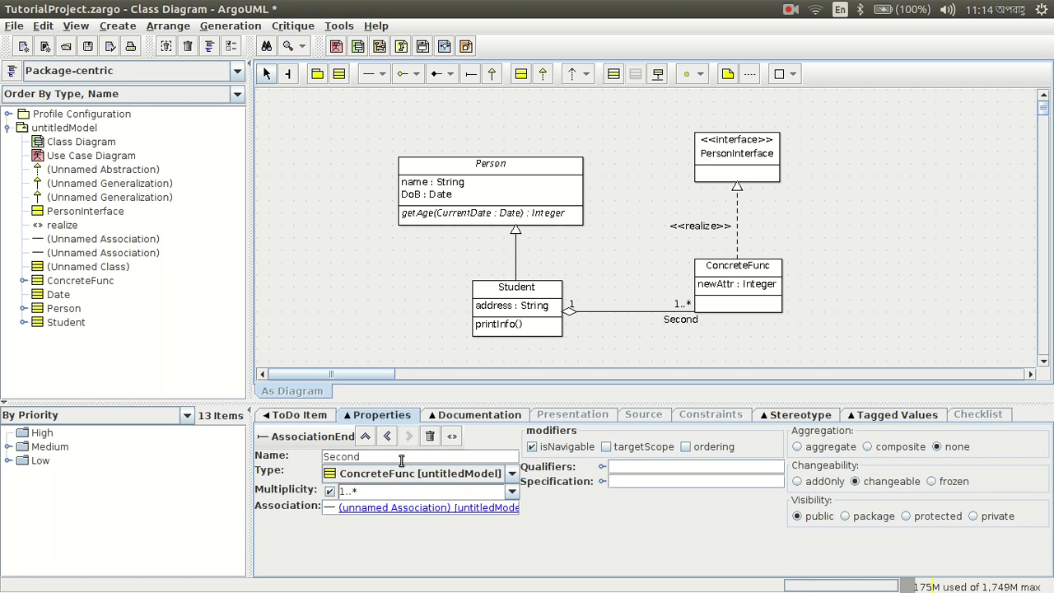
click(608, 296)
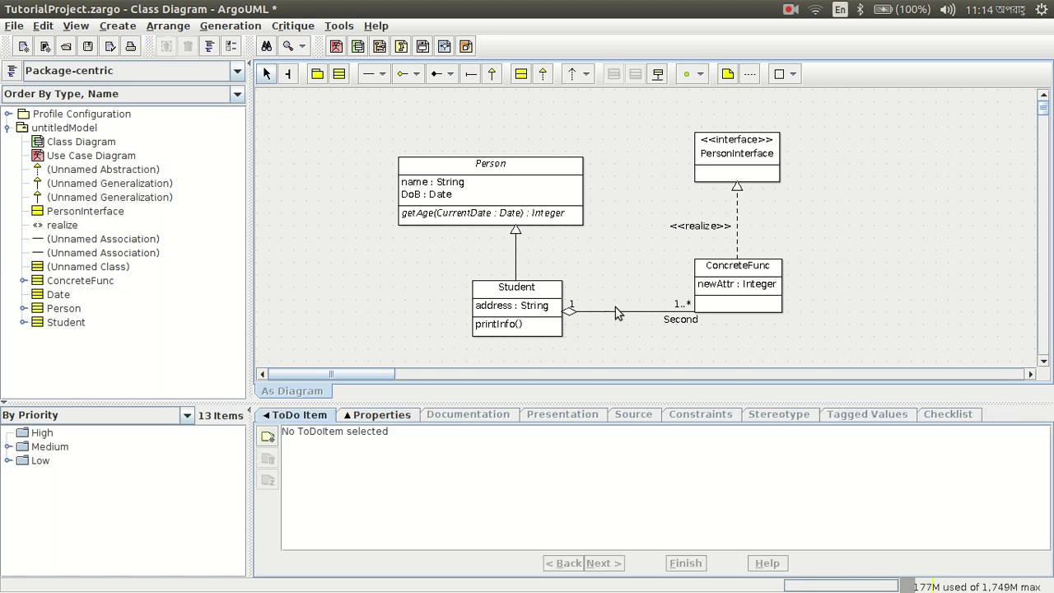
Step: Name the aggregation's Student end First, and select the association line in the diagram
click(619, 313)
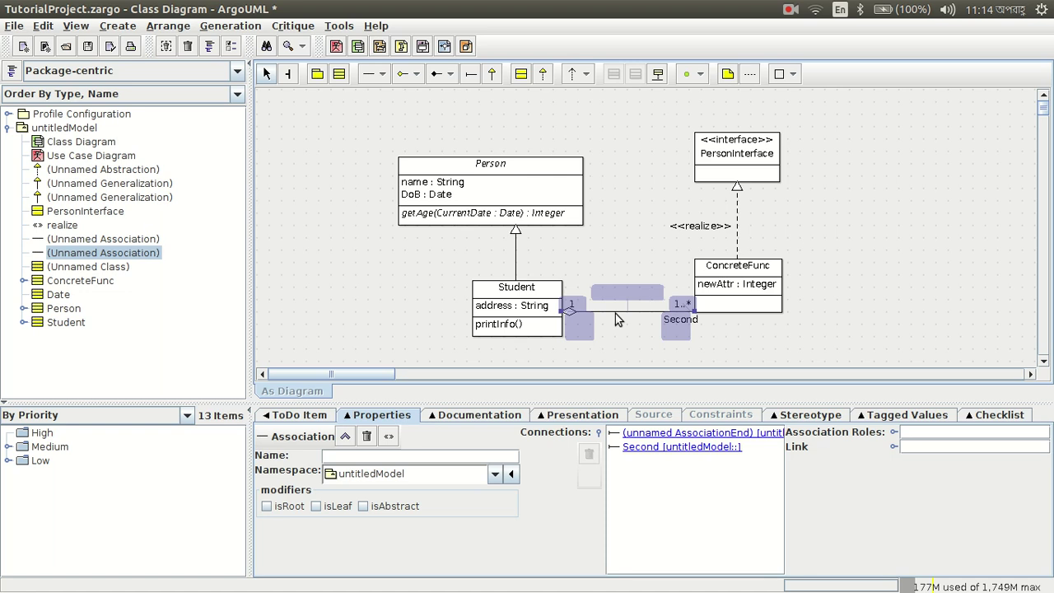
click(649, 433)
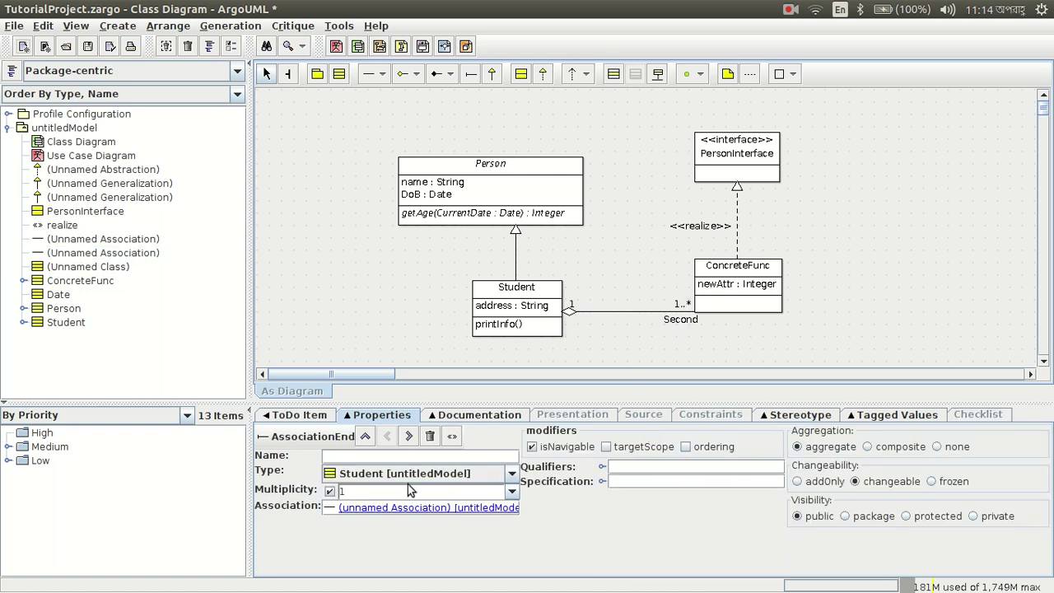
click(377, 454)
text(First)
click(617, 334)
click(628, 314)
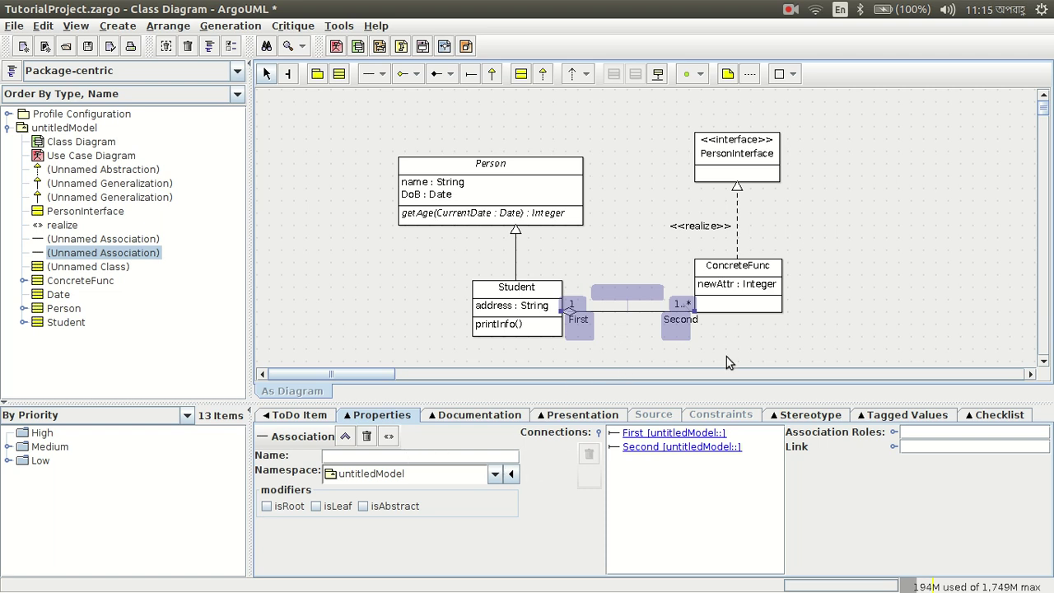
Step: Name the aggregation between Student and ConcreteFunc StudentFuncRelation
text(SudentF)
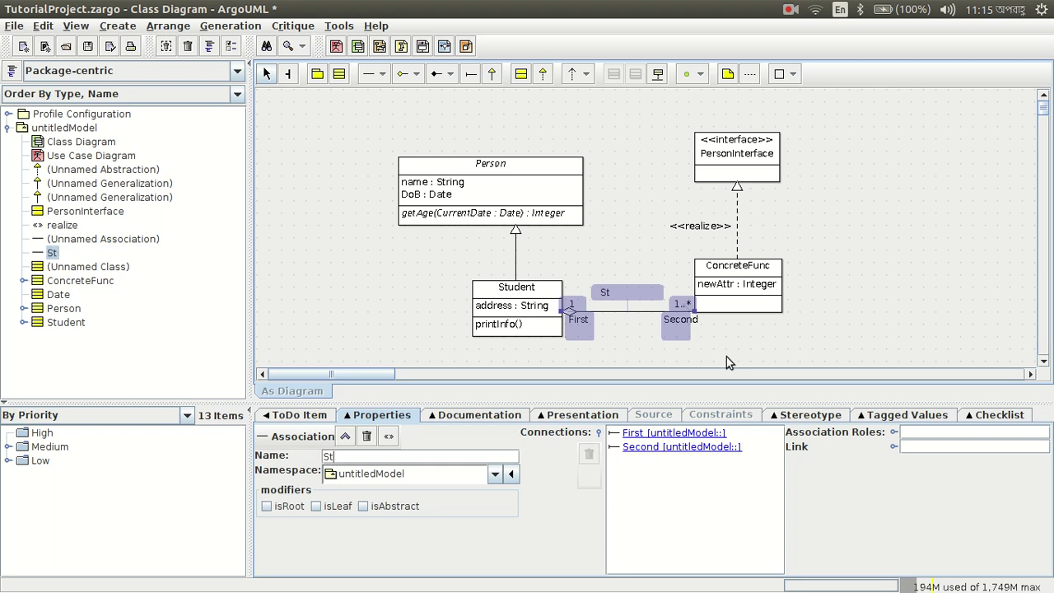
text(unc)
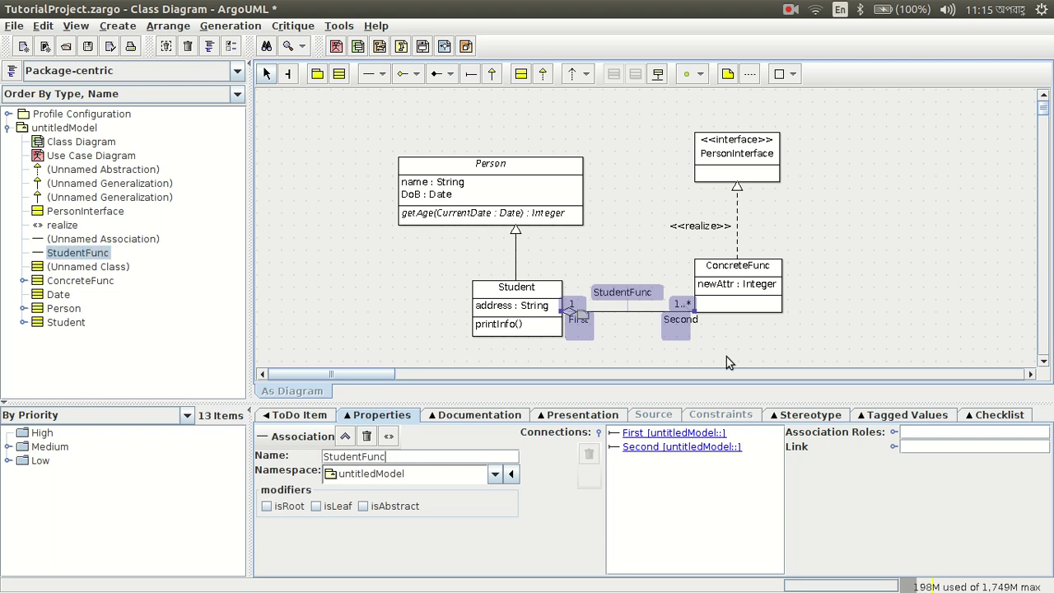
text(Relations)
key(BackSpace)
key(BackSpace)
text(n)
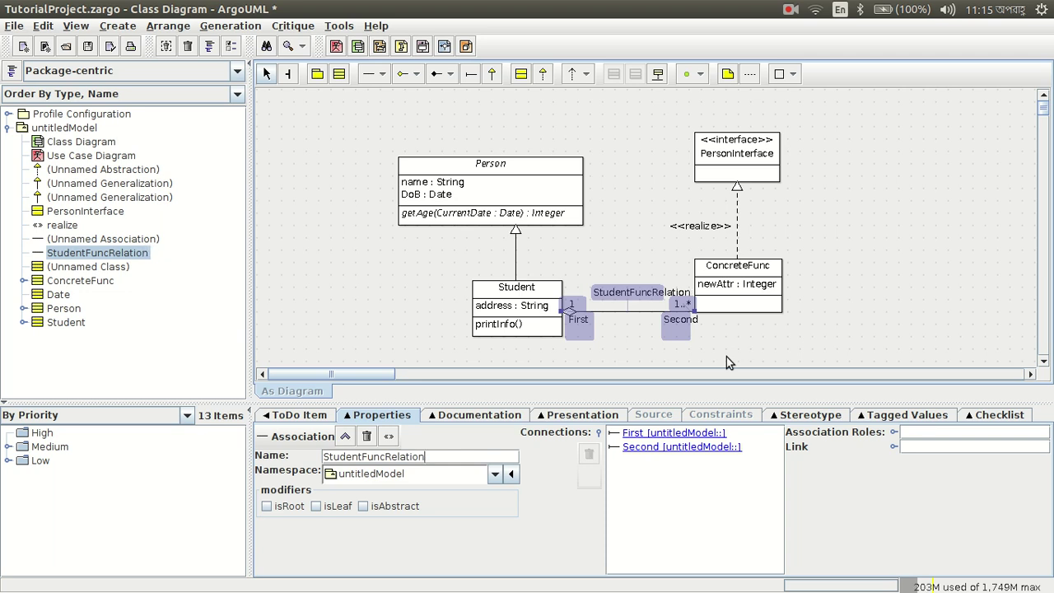
click(638, 365)
click(642, 302)
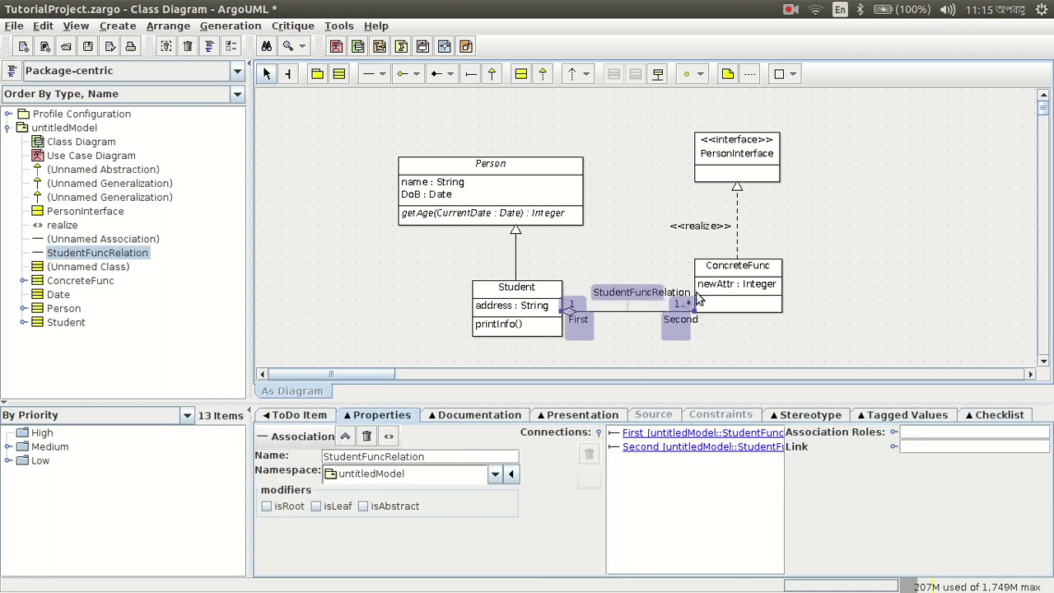
Step: Move the ConcreteFunc class and the PersonInterface interface farther right in the diagram, making room for the association's labels
click(729, 284)
click(775, 265)
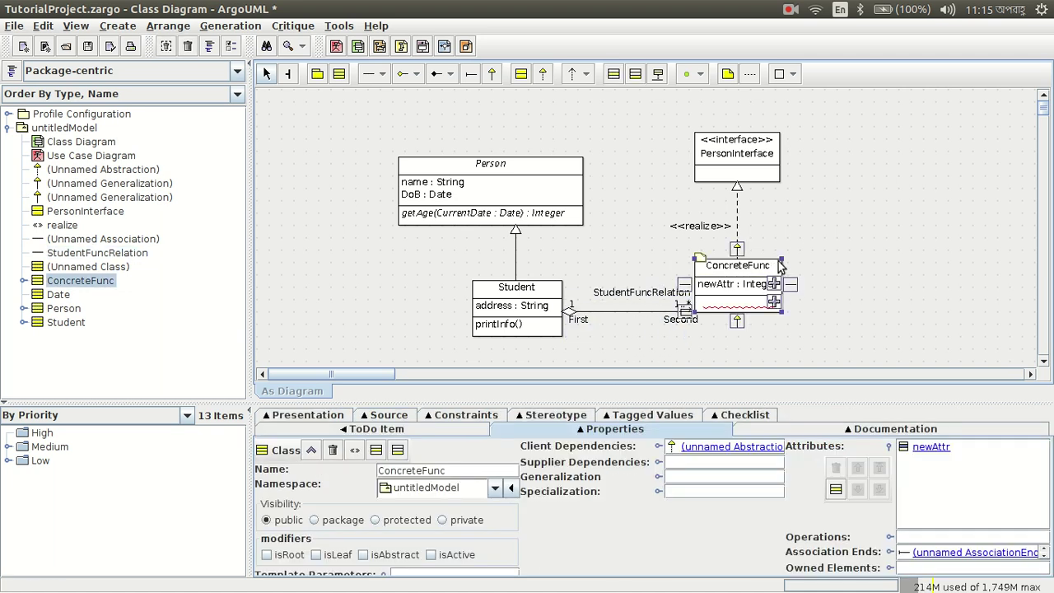
drag(765, 272, 834, 275)
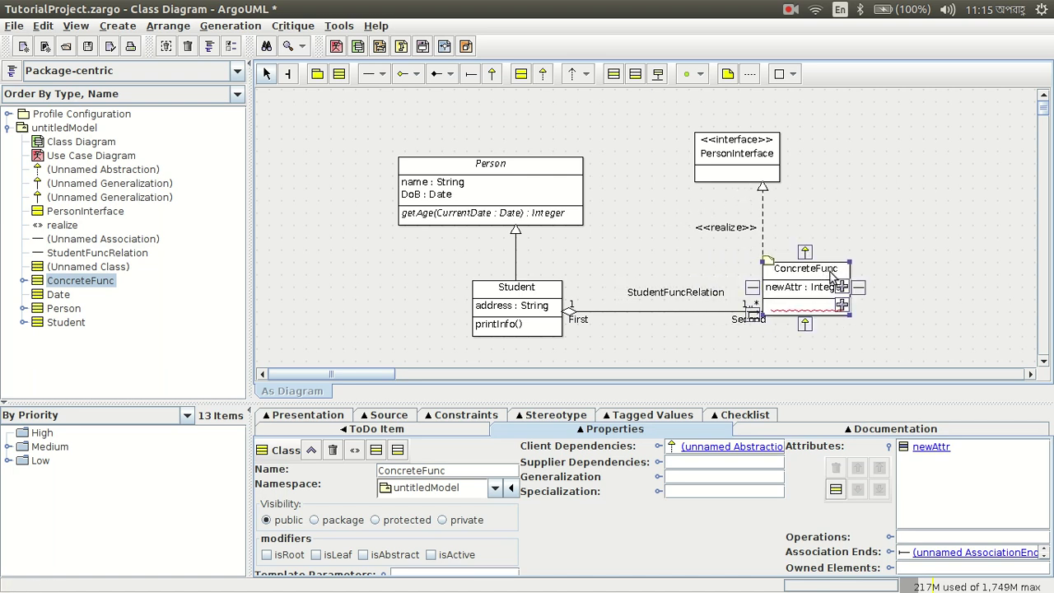
click(772, 161)
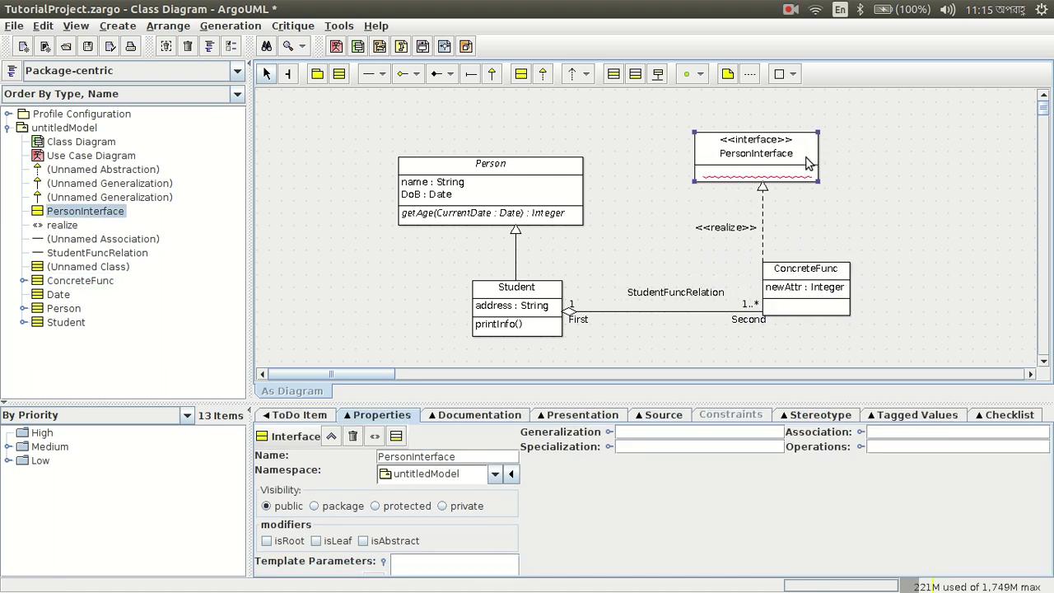
drag(805, 151, 837, 155)
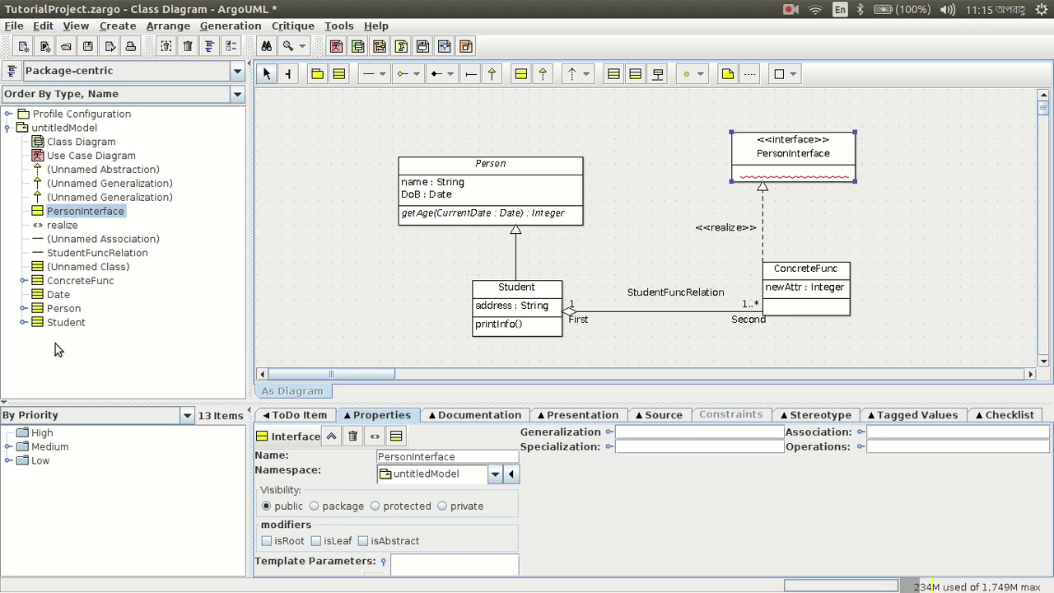
Step: Expand ConcreteFunc and Person in the model tree and show the properties of Person's getAge operation
click(72, 282)
click(23, 281)
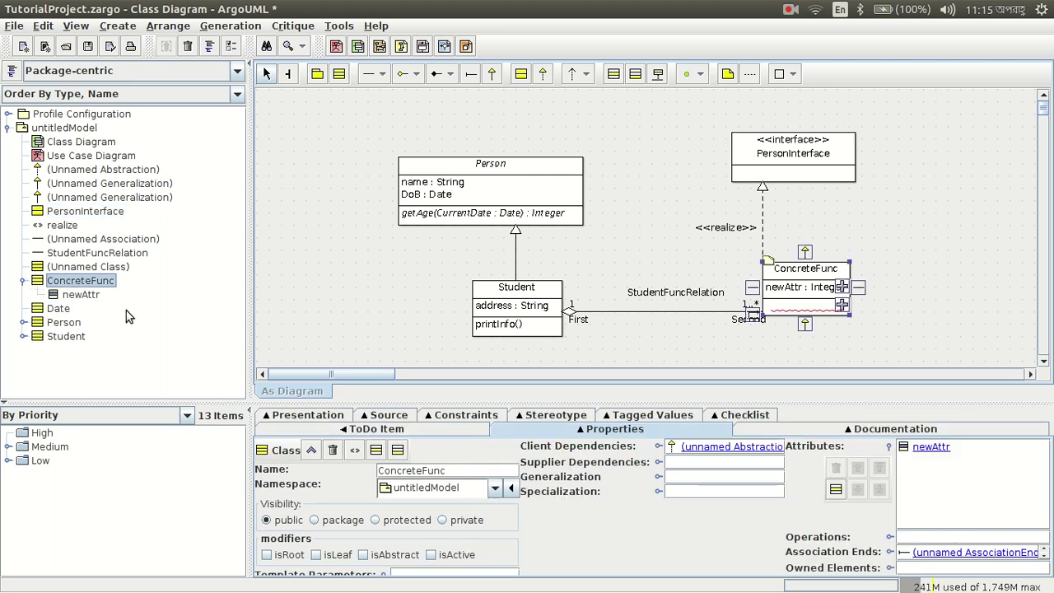
click(24, 322)
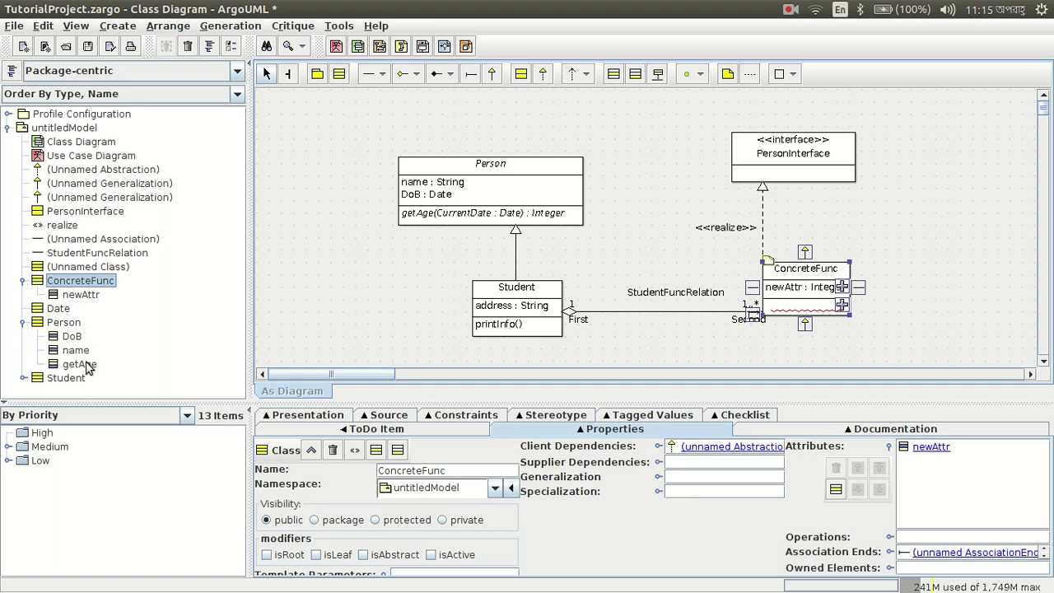
click(23, 323)
click(23, 325)
click(72, 364)
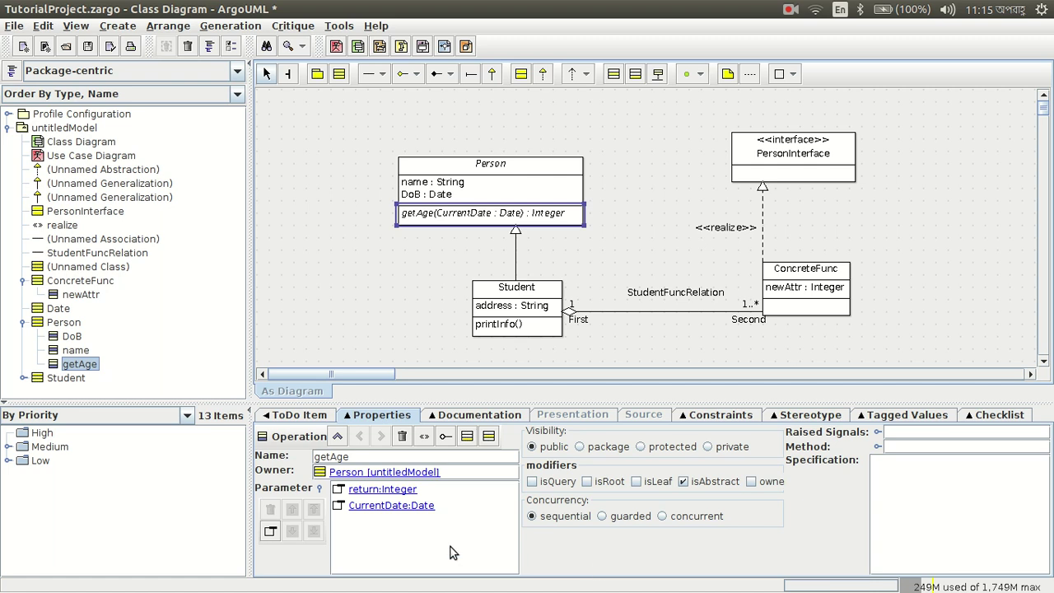
Step: Open the generalization between Student and Person from Person's specialization, name it Gen, and reselect its line in the diagram
click(552, 166)
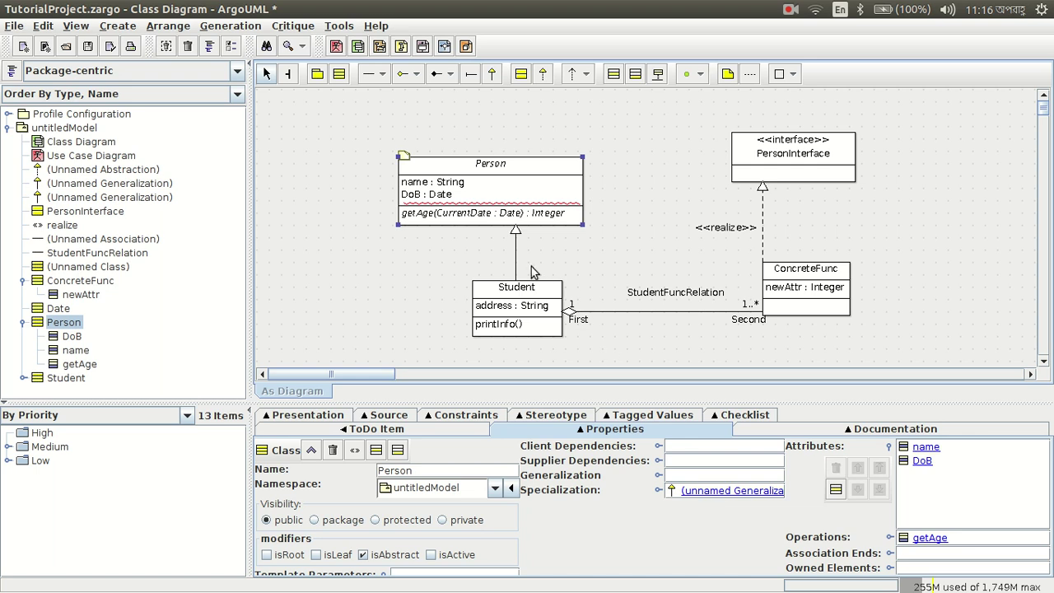
click(715, 491)
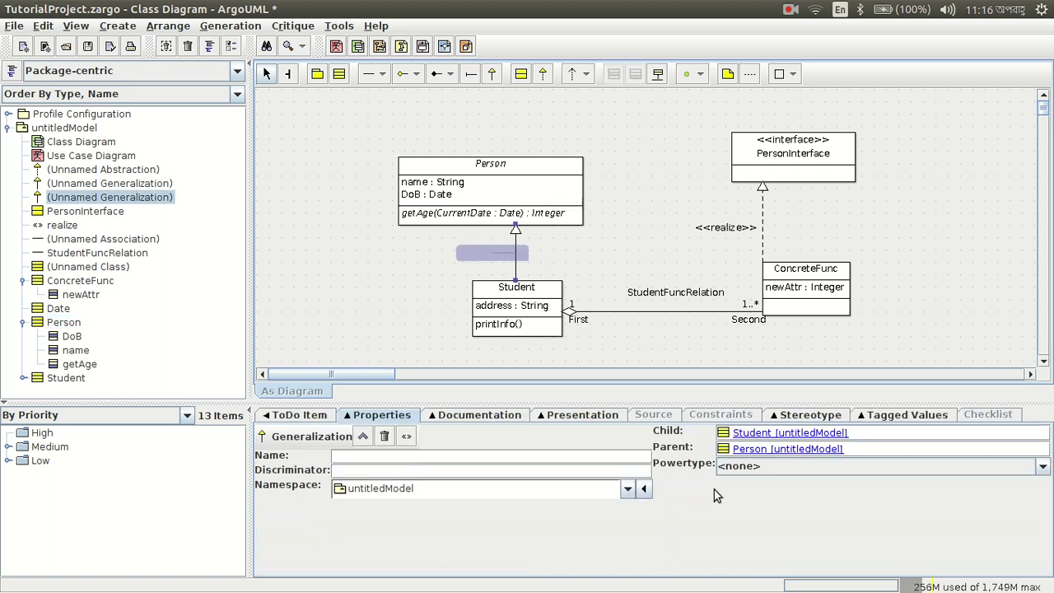
click(430, 458)
text(Gen)
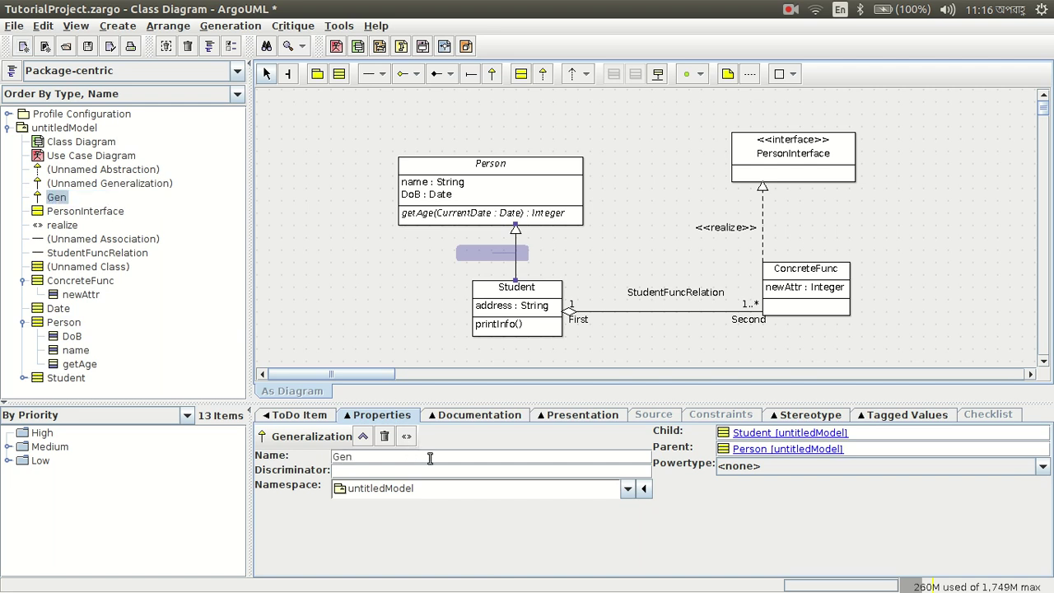
click(397, 319)
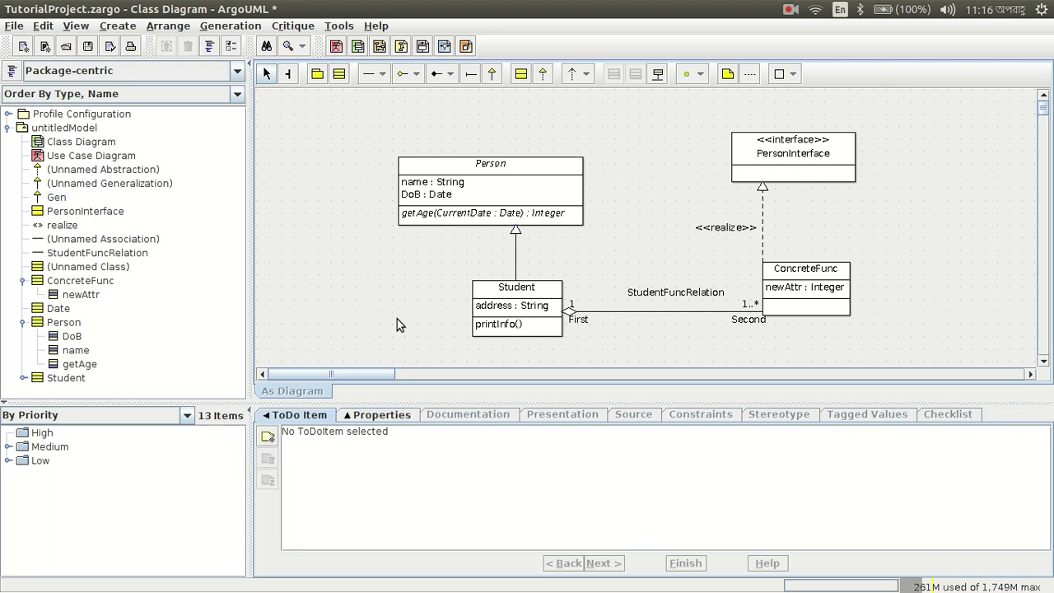
click(515, 270)
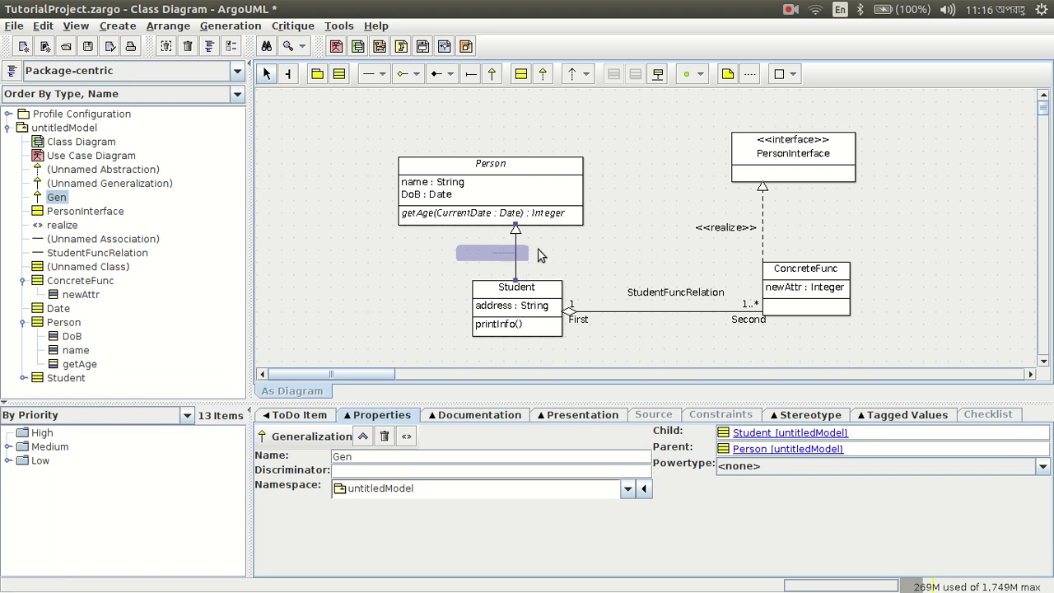
click(577, 243)
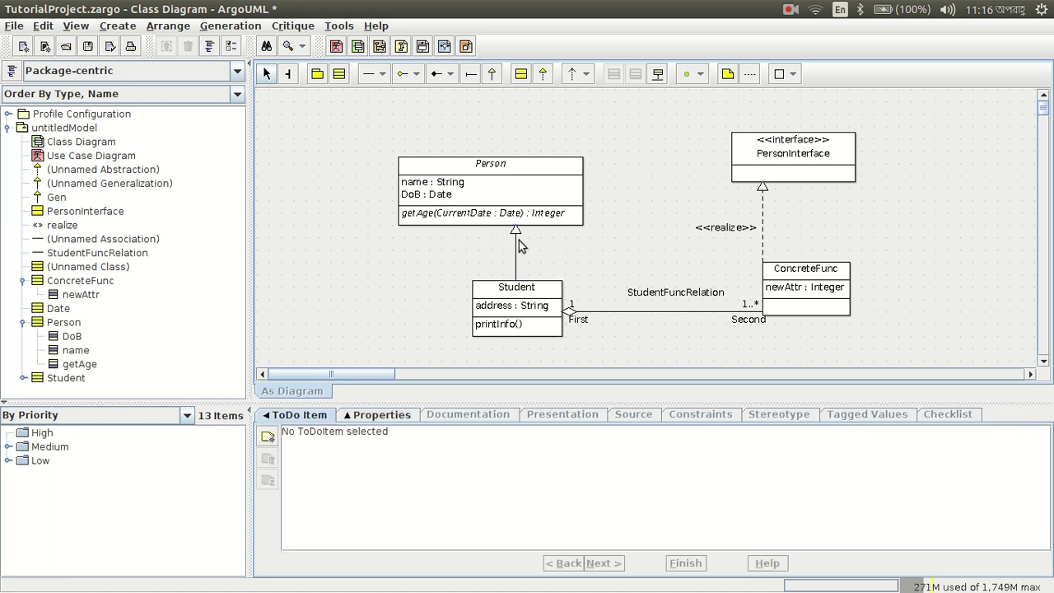
click(516, 241)
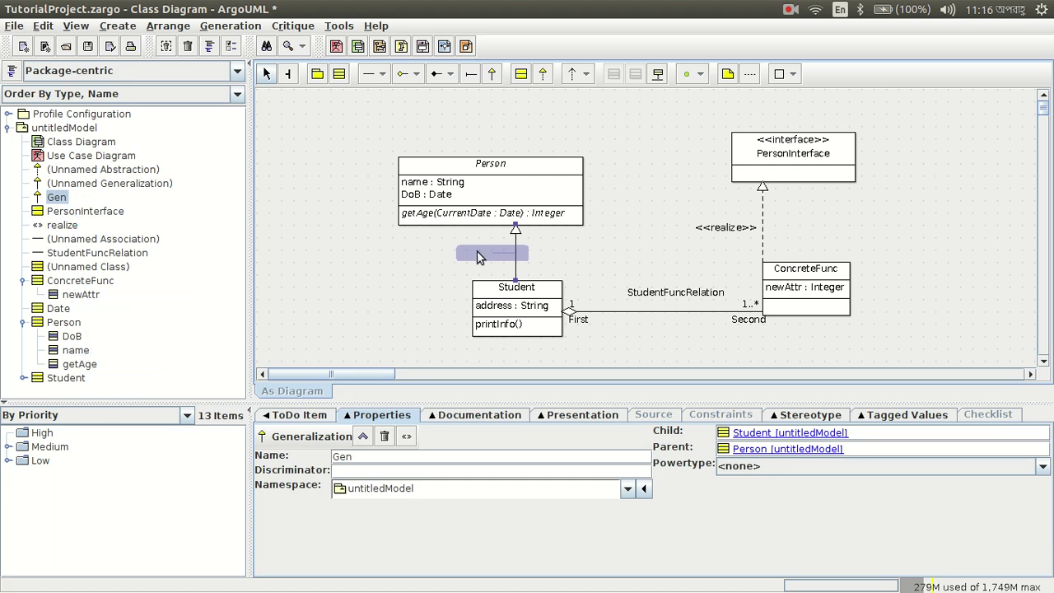
Step: Review the generated Java source code of the Person and Student classes
click(543, 164)
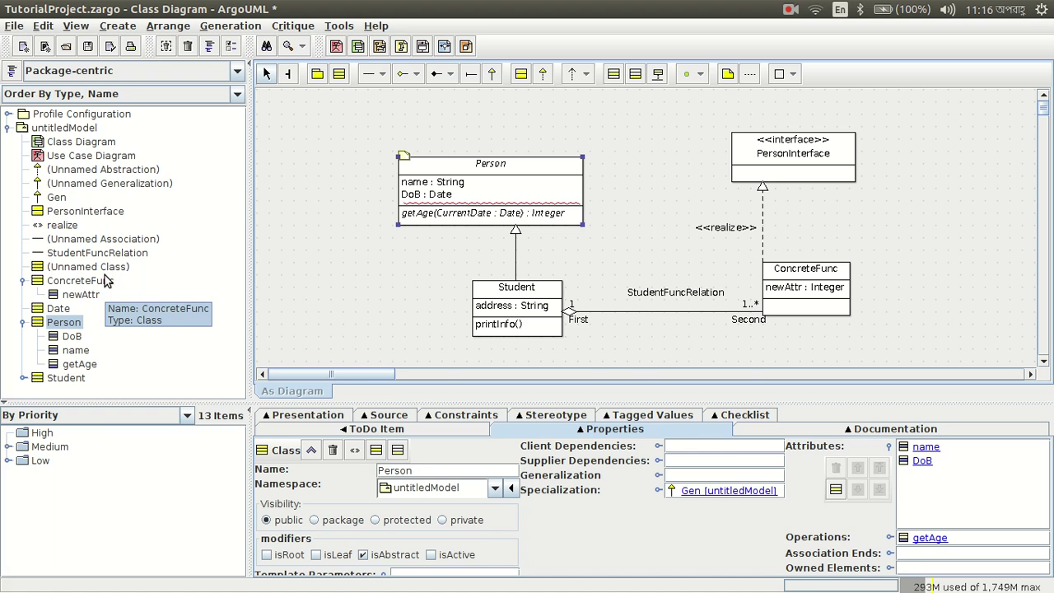
click(383, 416)
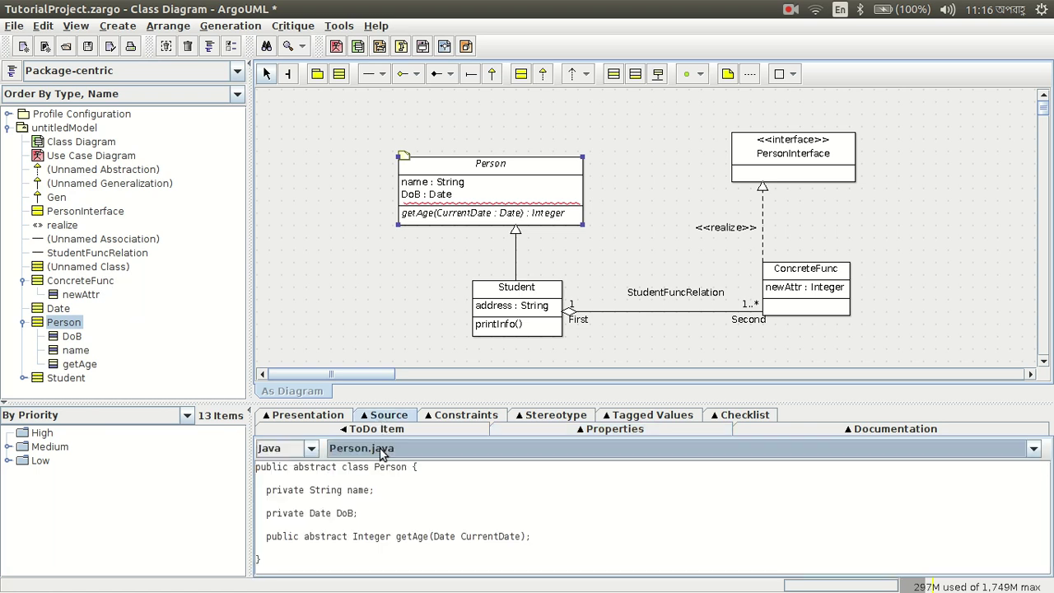
click(516, 282)
click(532, 288)
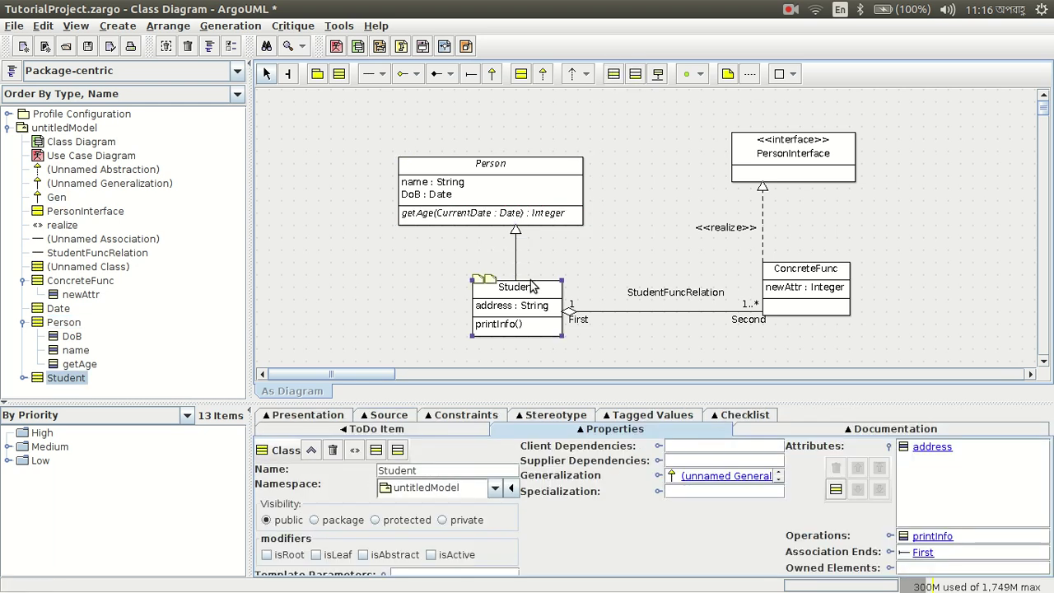
click(402, 416)
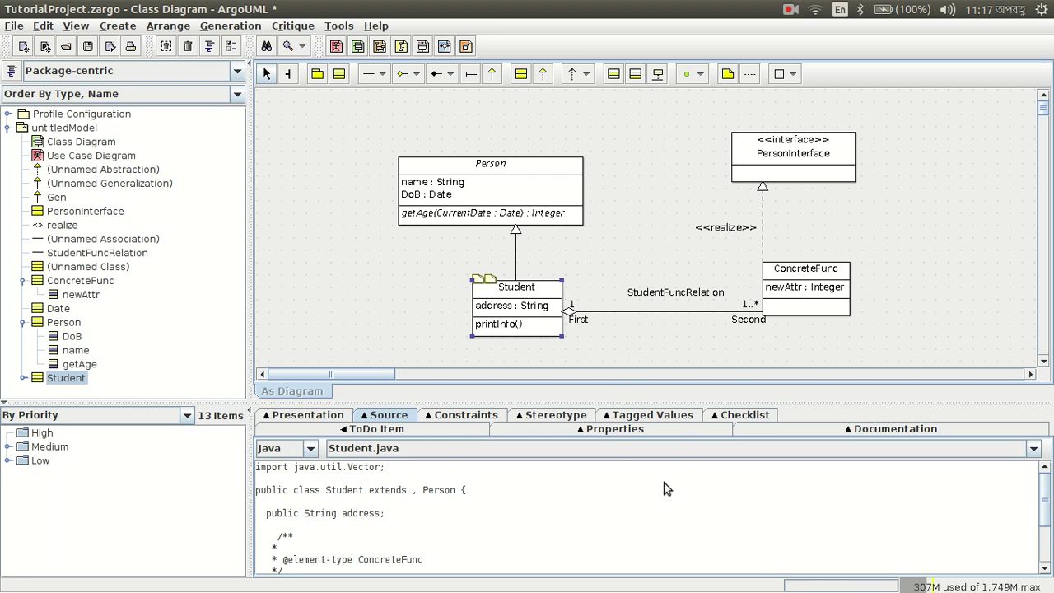
scroll(664, 489, down, 2)
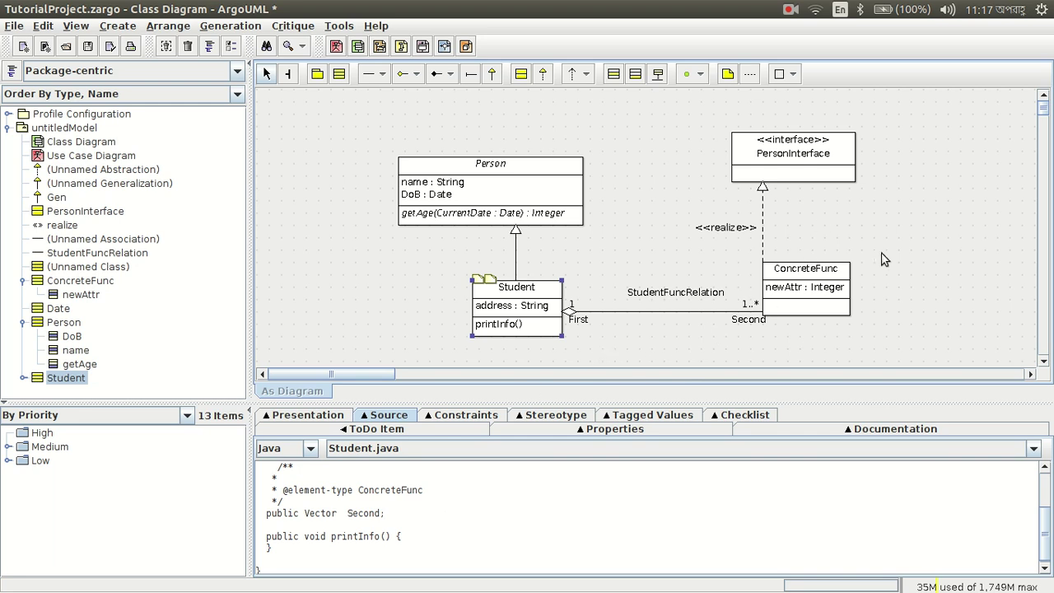
Step: Review the generated Java source code of the ConcreteFunc class
mouse_move(556, 318)
click(781, 272)
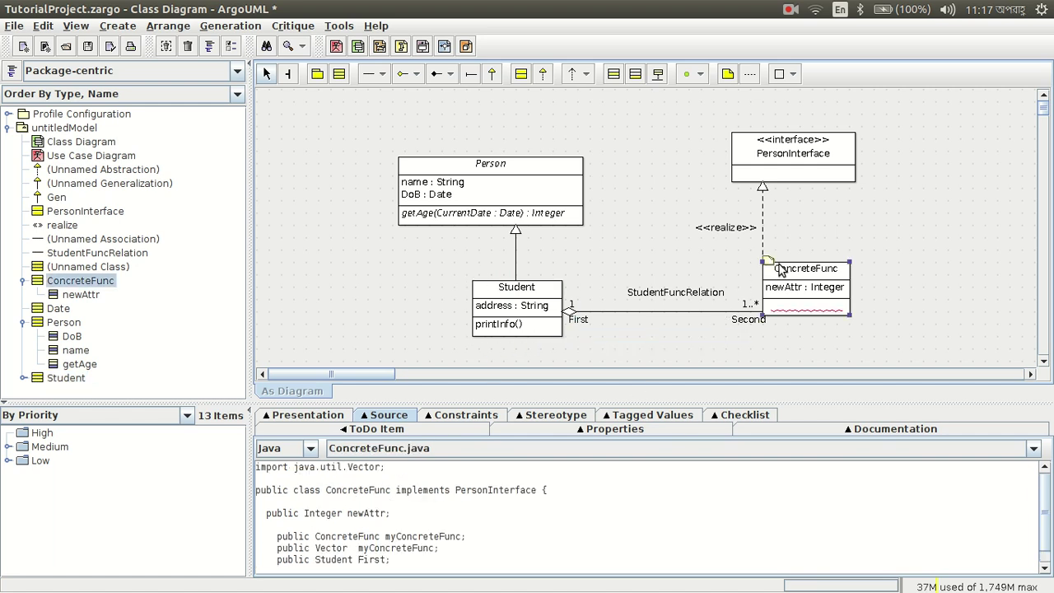
scroll(481, 520, down, 1)
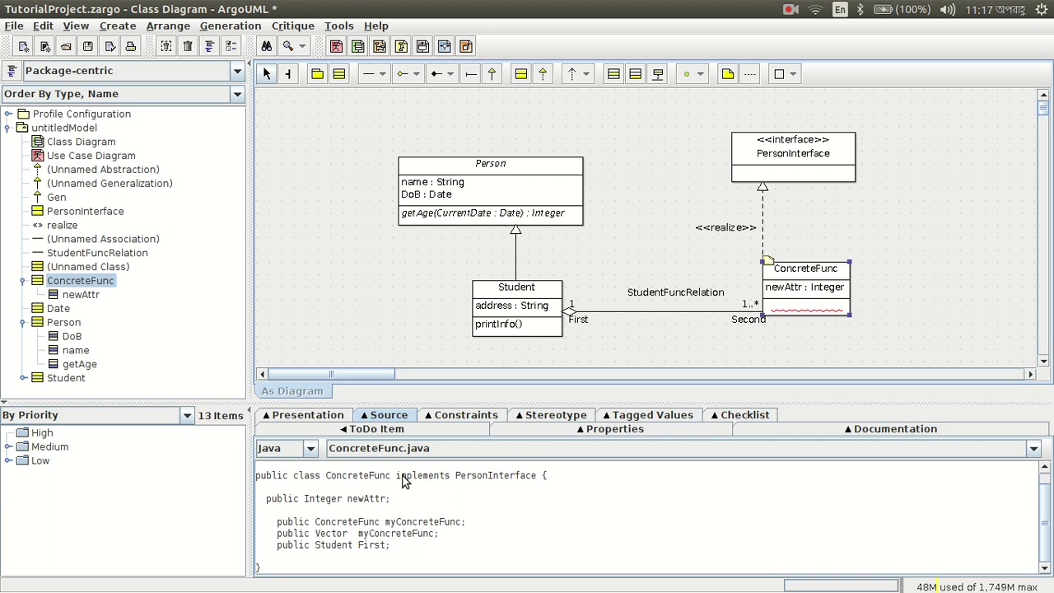
mouse_move(838, 305)
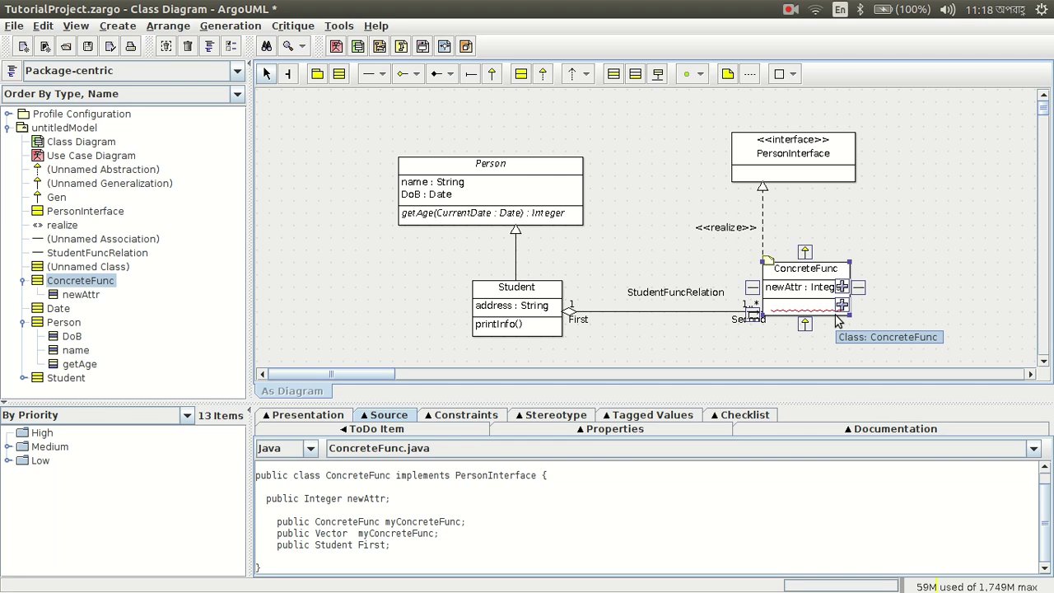
Step: Open the Use Case Diagram and place a new actor in its left part, leaving it unnamed
click(93, 155)
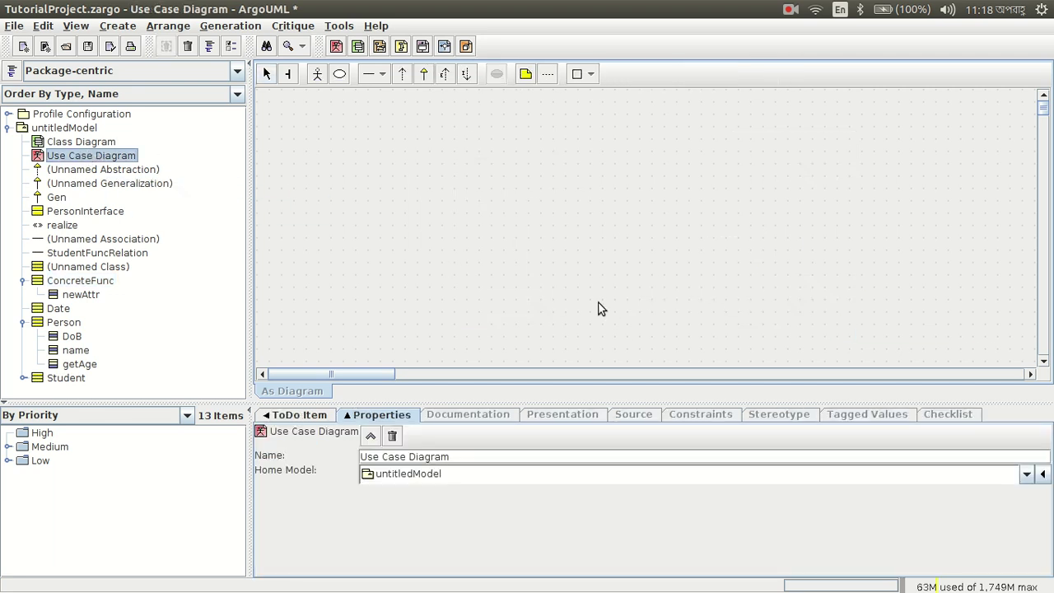
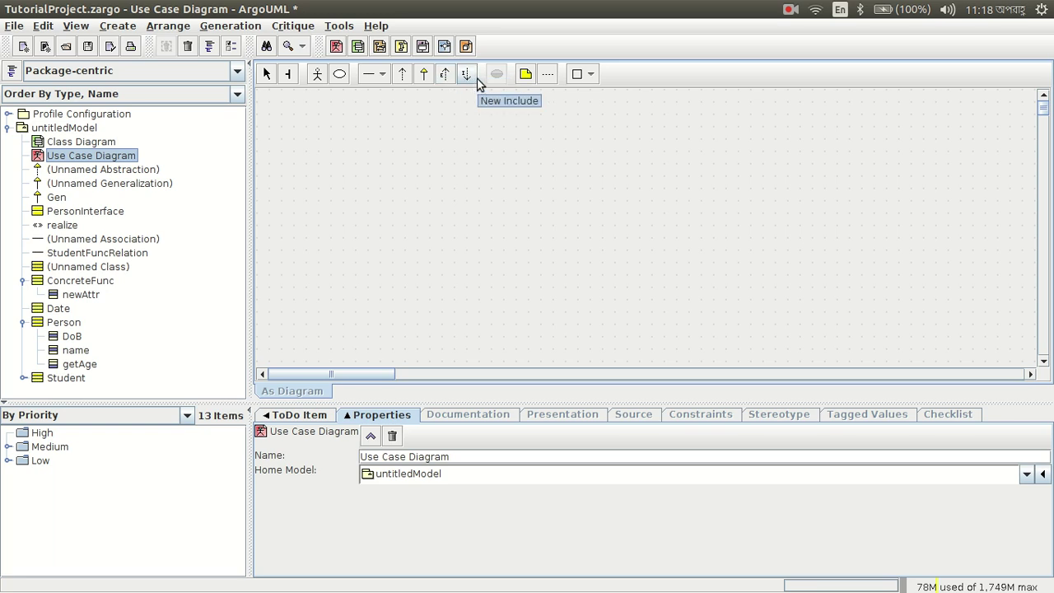
click(319, 78)
click(394, 179)
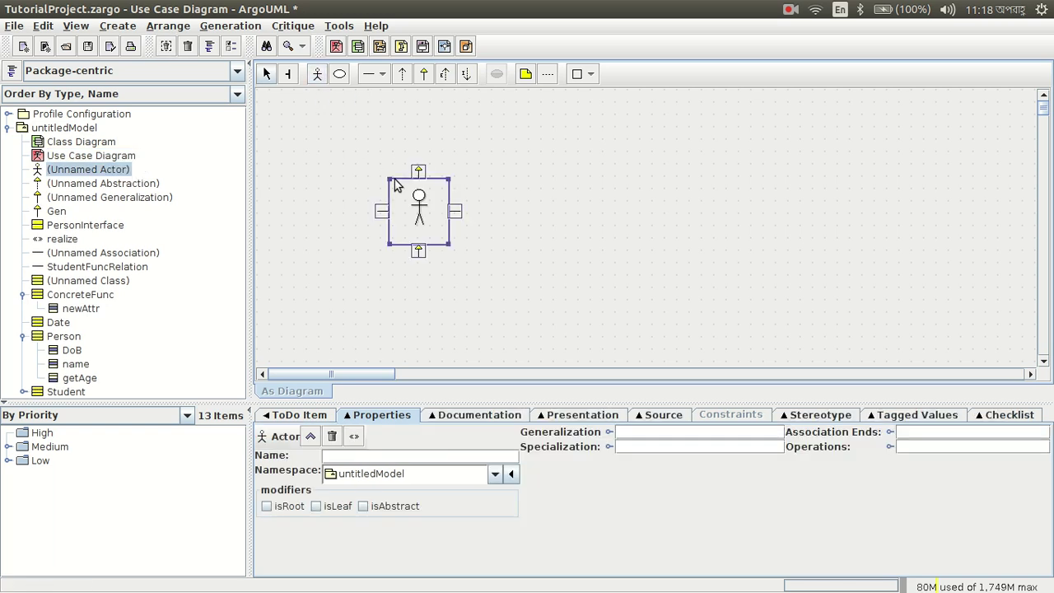
click(456, 290)
click(435, 233)
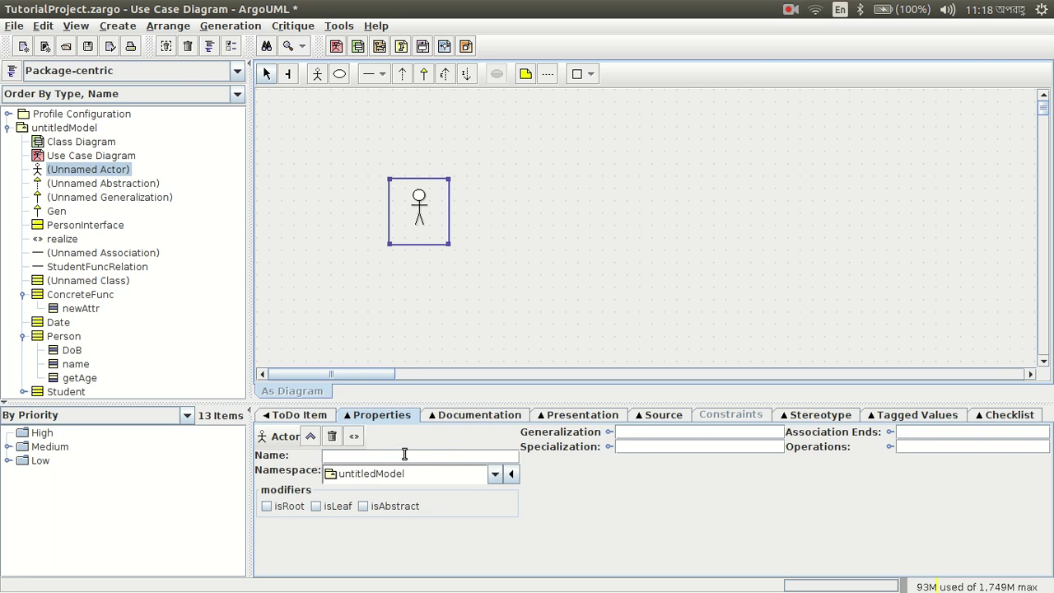
click(490, 273)
Step: Add a use case to the right of the actor and name it Login
click(339, 73)
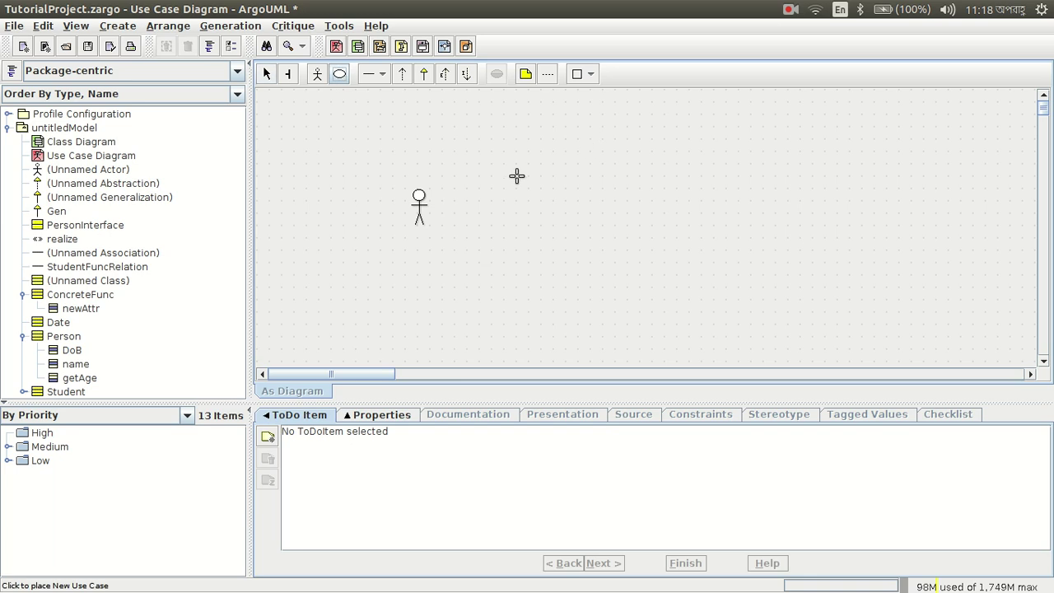
click(605, 202)
double_click(625, 219)
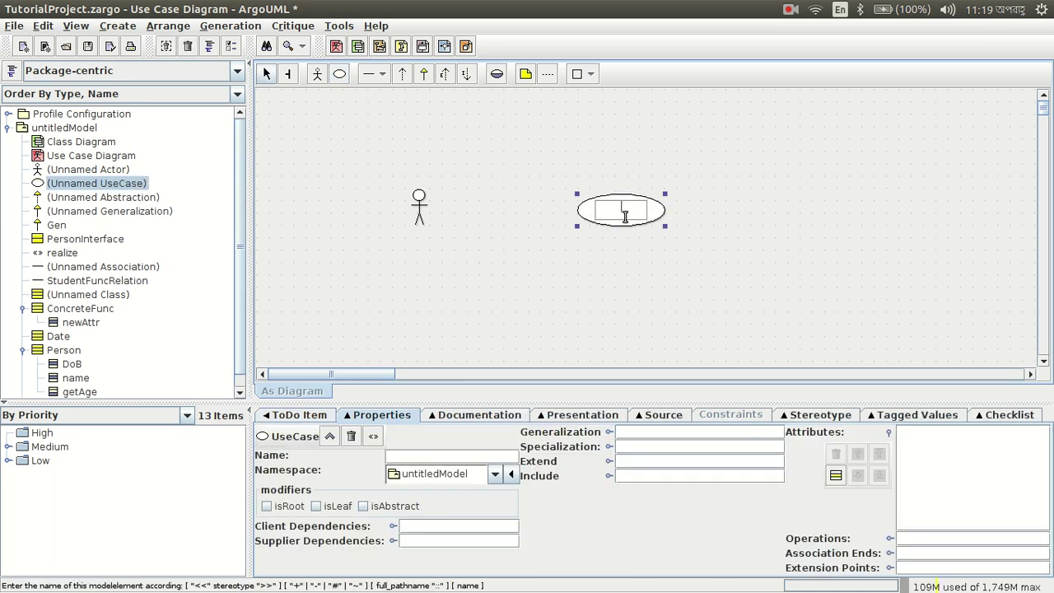
text(Login)
click(625, 290)
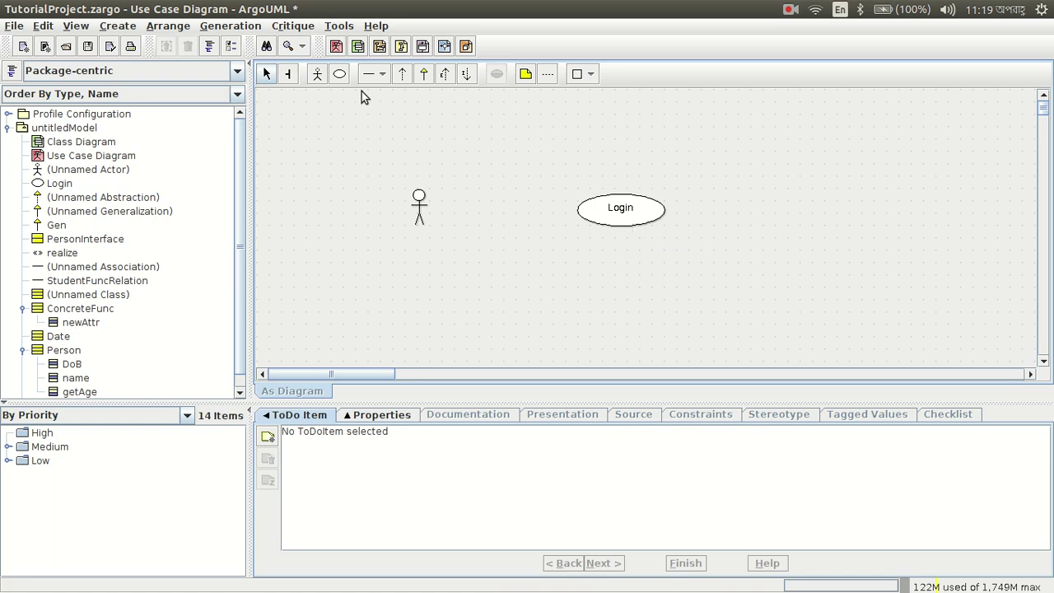
Step: Add a use case named Admin Login below Login and move the two use cases into near vertical alignment
click(340, 77)
click(621, 275)
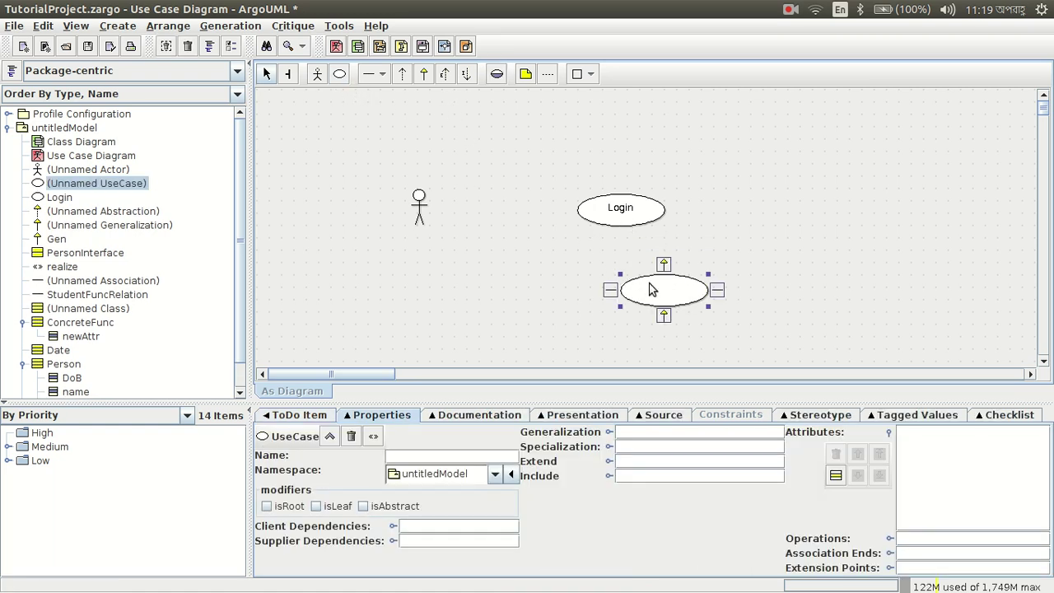
double_click(664, 294)
text(Ad)
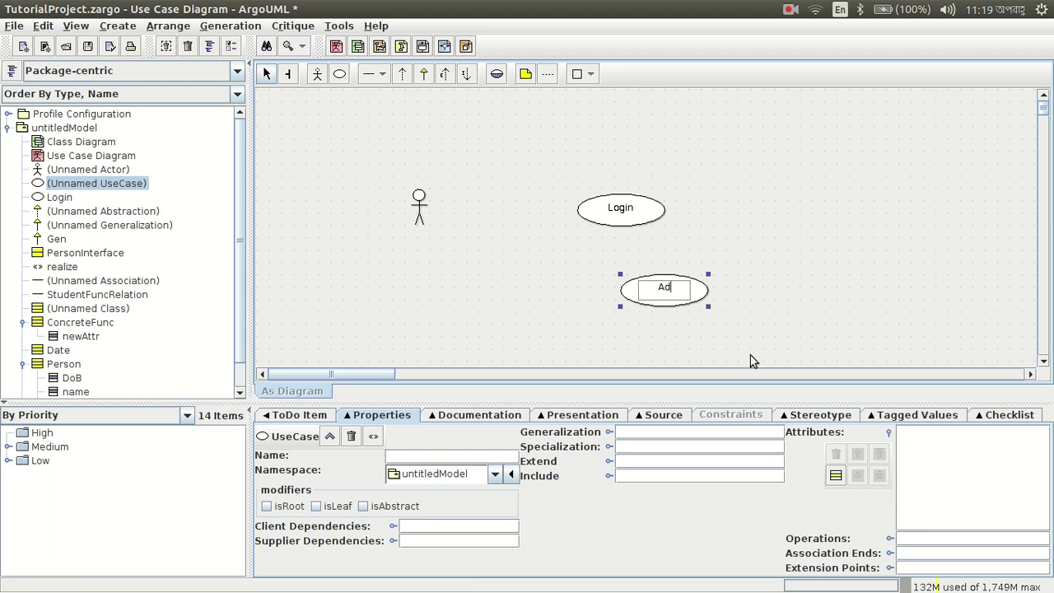
text(min Login)
key(Return)
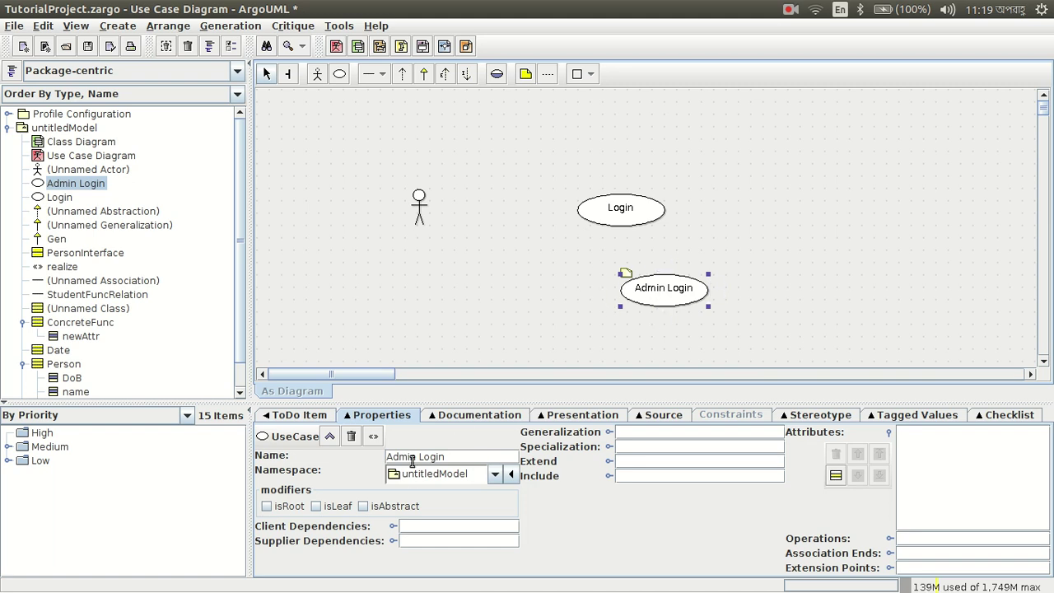
drag(647, 306, 614, 306)
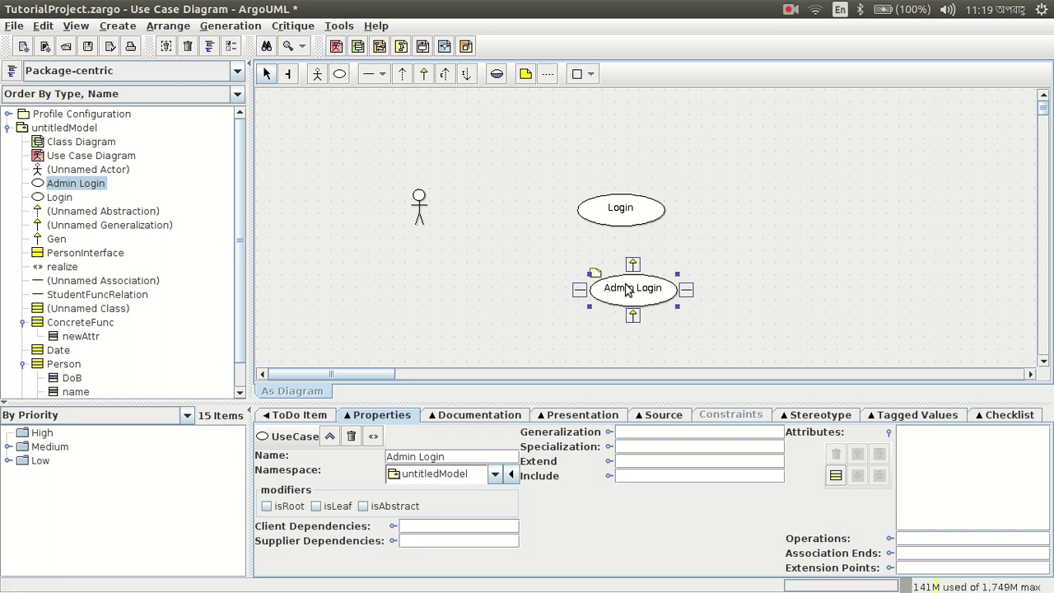
drag(634, 218, 640, 224)
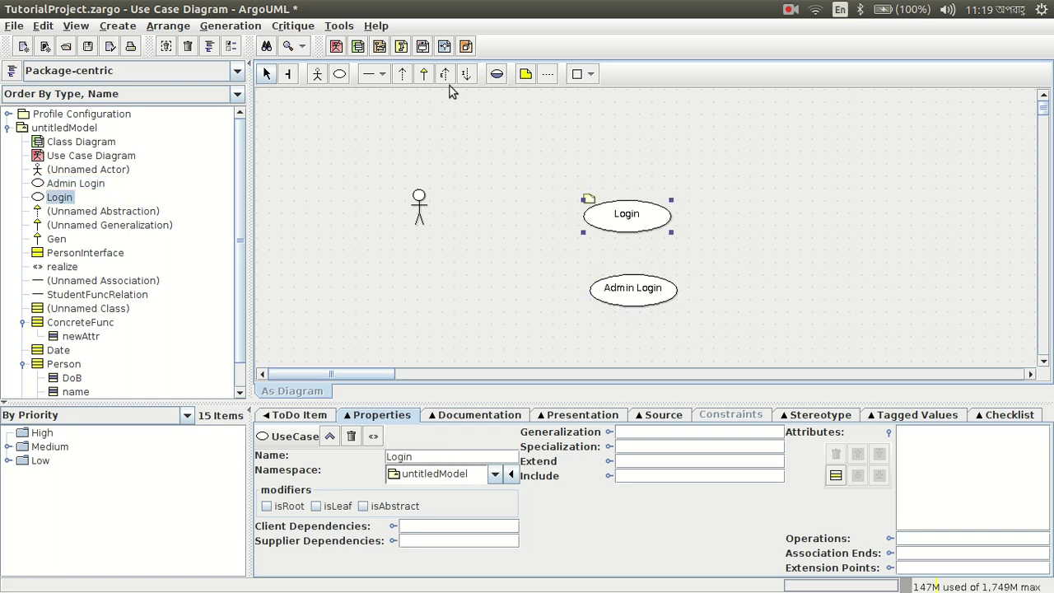
click(627, 193)
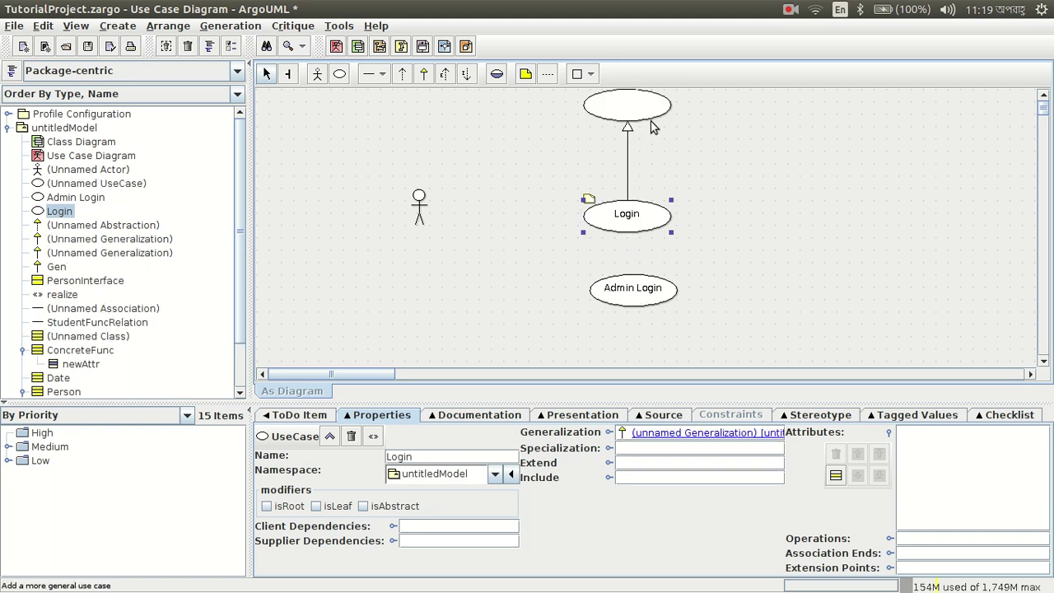
click(652, 119)
key(Delete)
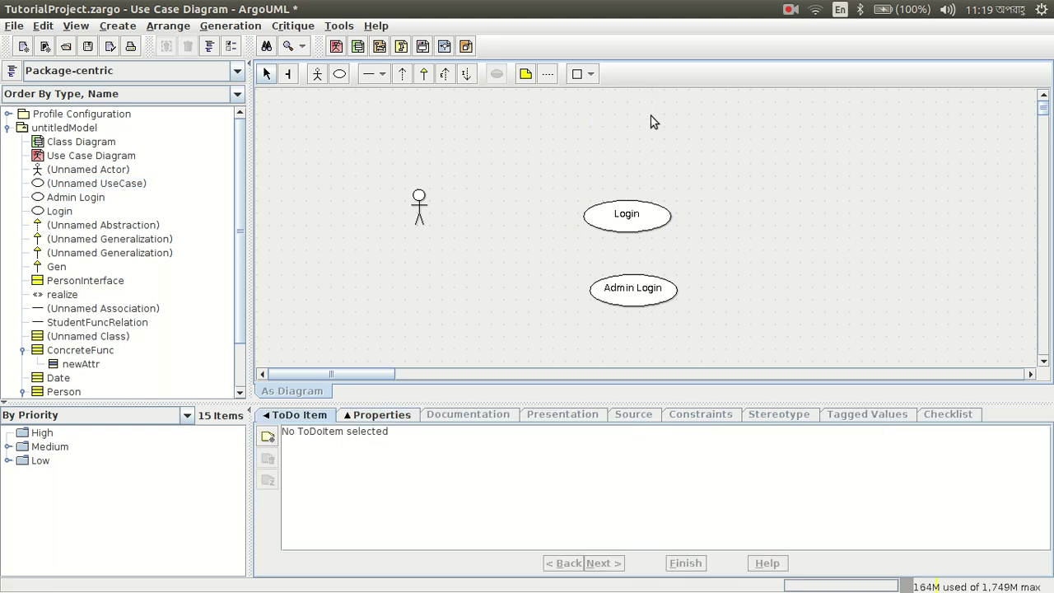
Step: Draw a generalization from Admin Login to Login and shift its arrowhead end slightly left along Login's lower edge
click(425, 75)
mouse_move(632, 272)
mouse_down()
mouse_move(626, 216)
mouse_move(631, 229)
mouse_up()
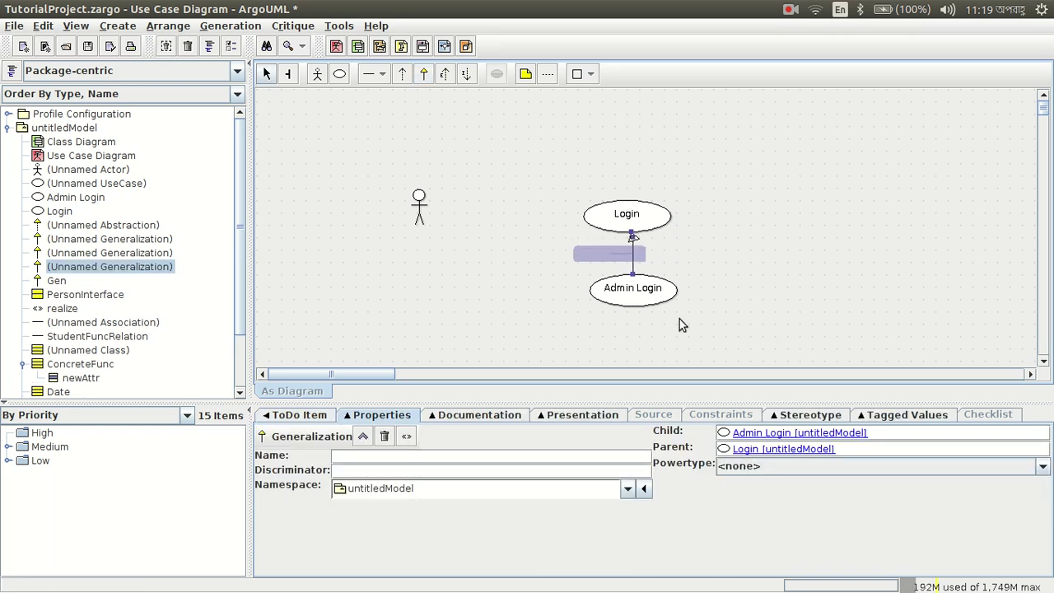
click(636, 245)
click(635, 243)
click(639, 241)
click(634, 241)
drag(629, 236, 627, 237)
click(736, 299)
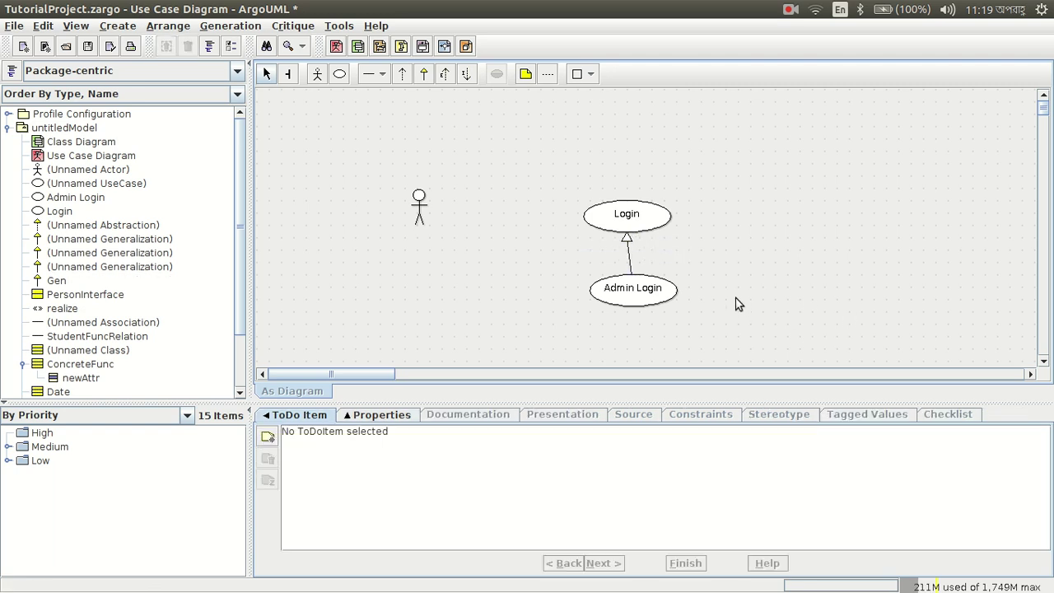
click(631, 256)
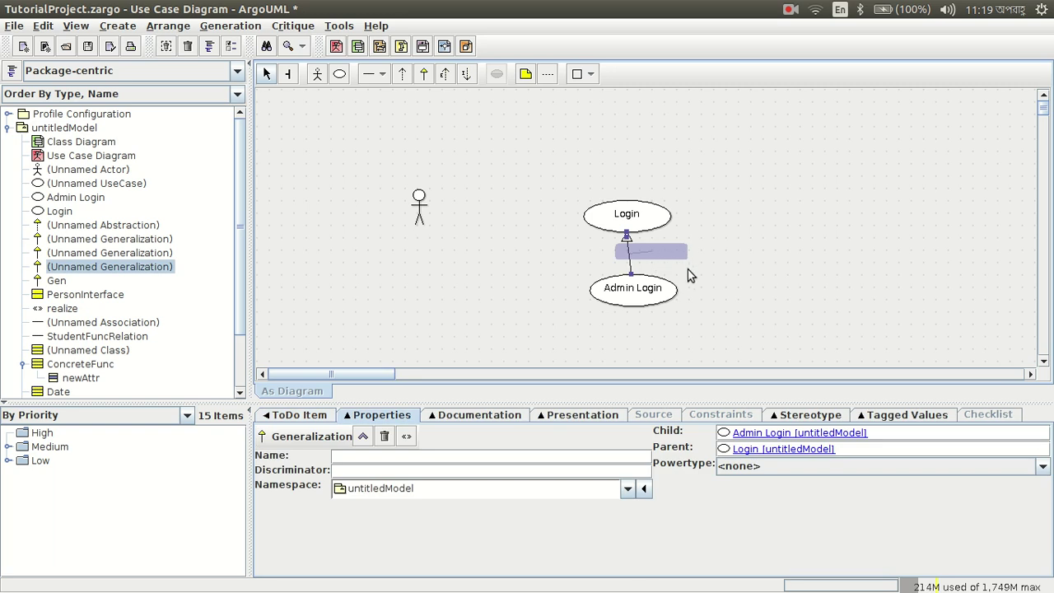
click(625, 226)
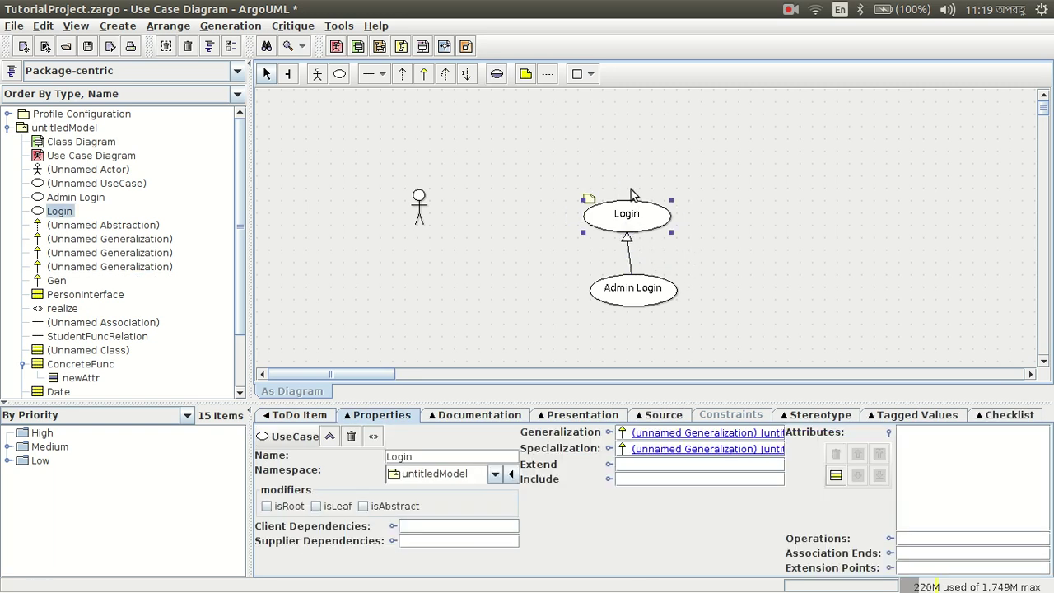
Step: Add a use case above Login, widen it and name it Customer Login
click(338, 74)
click(626, 116)
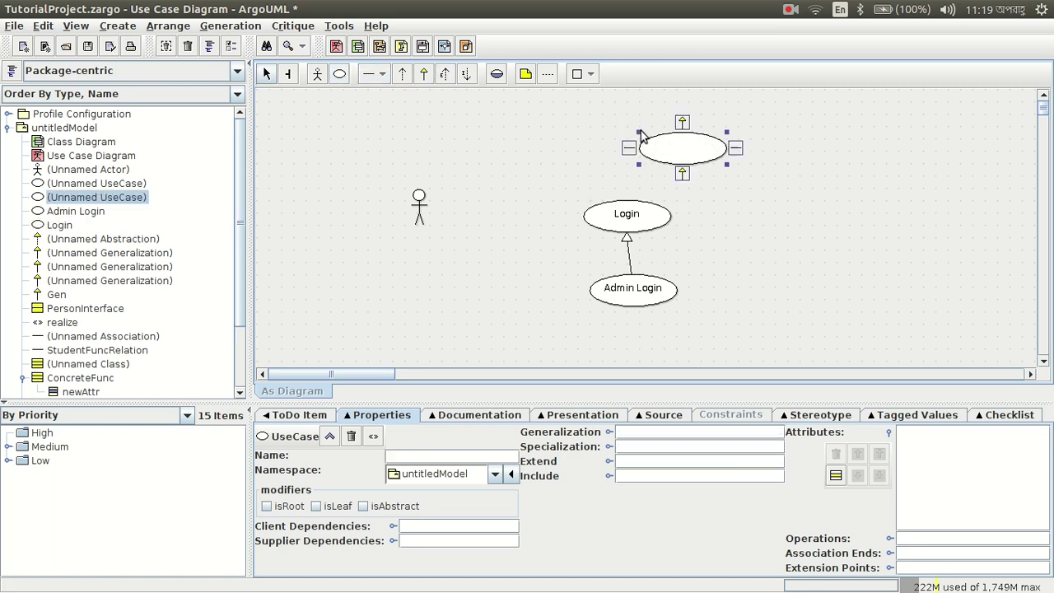
drag(628, 136, 582, 136)
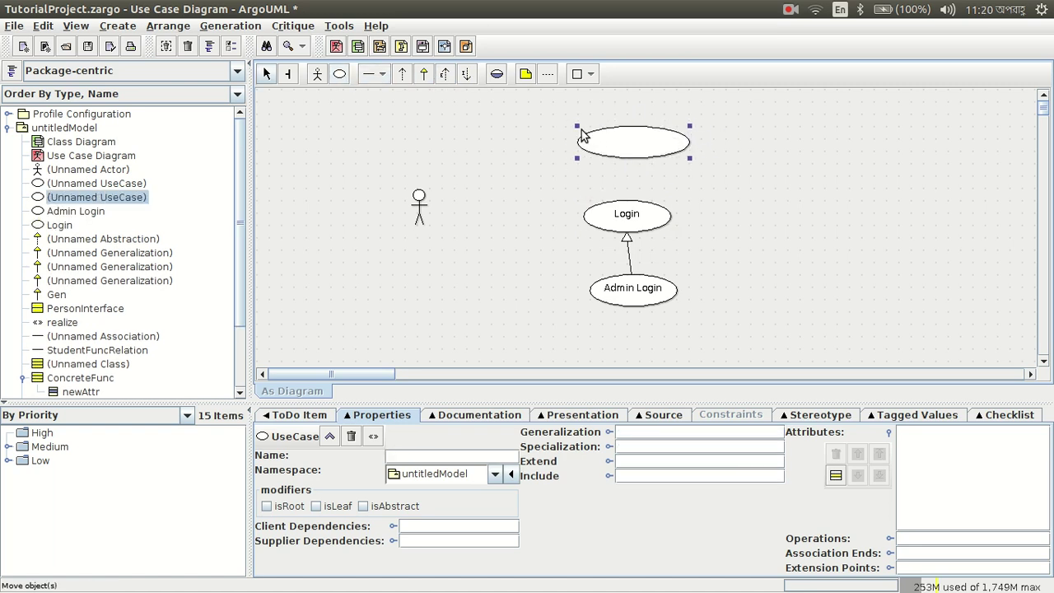
double_click(628, 146)
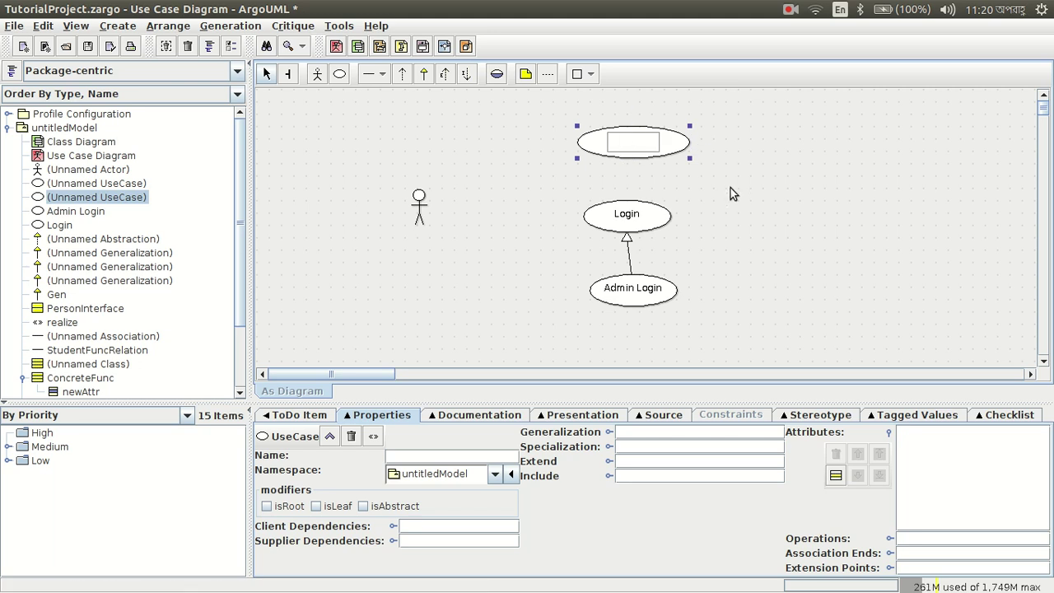
text(Customer Login)
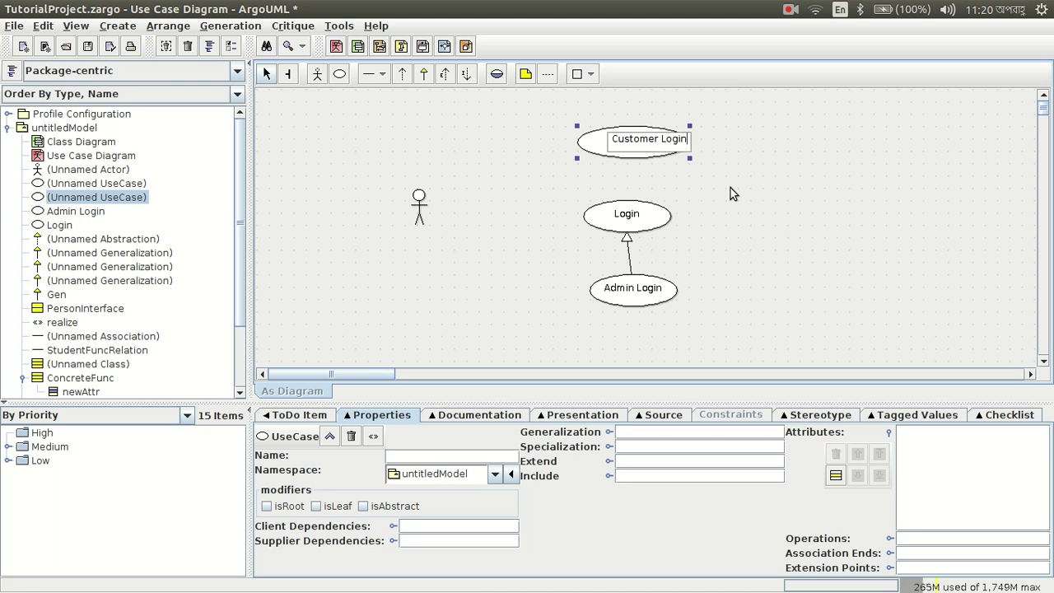
click(730, 188)
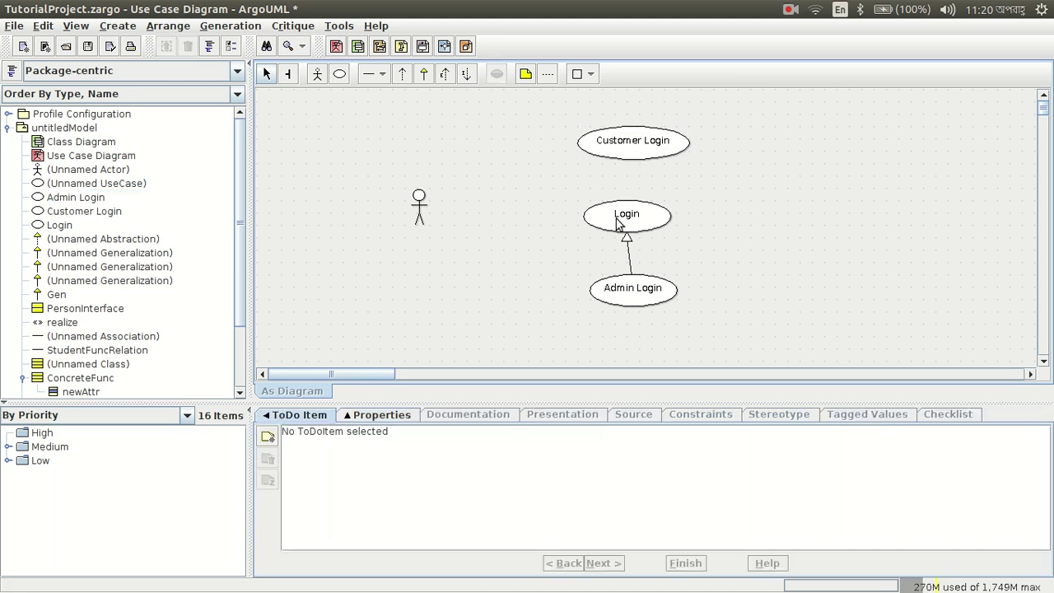
Step: Draw an extend relationship from the Login use case to Customer Login
click(444, 73)
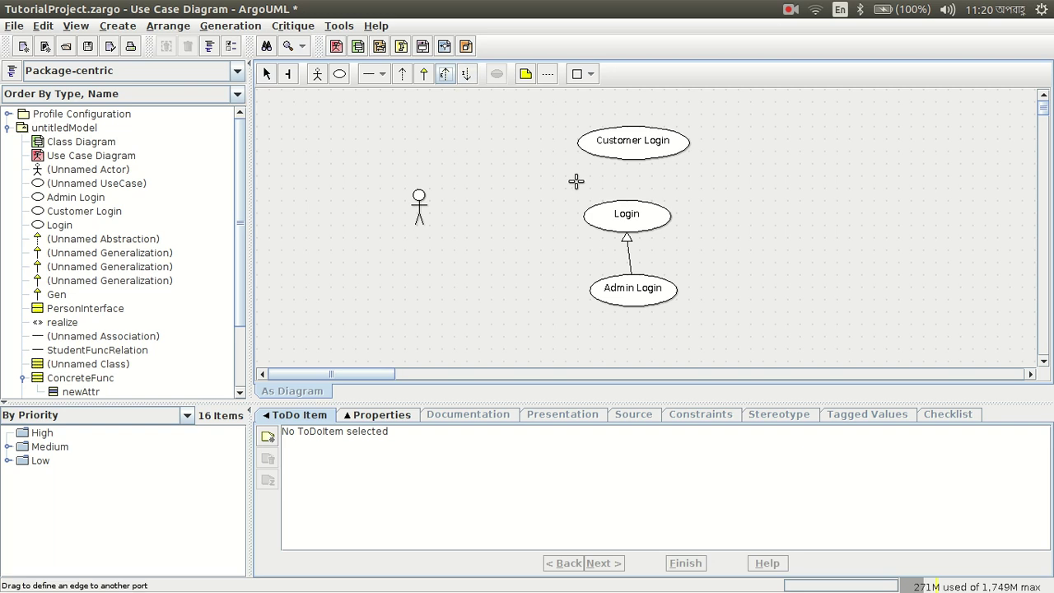
click(638, 206)
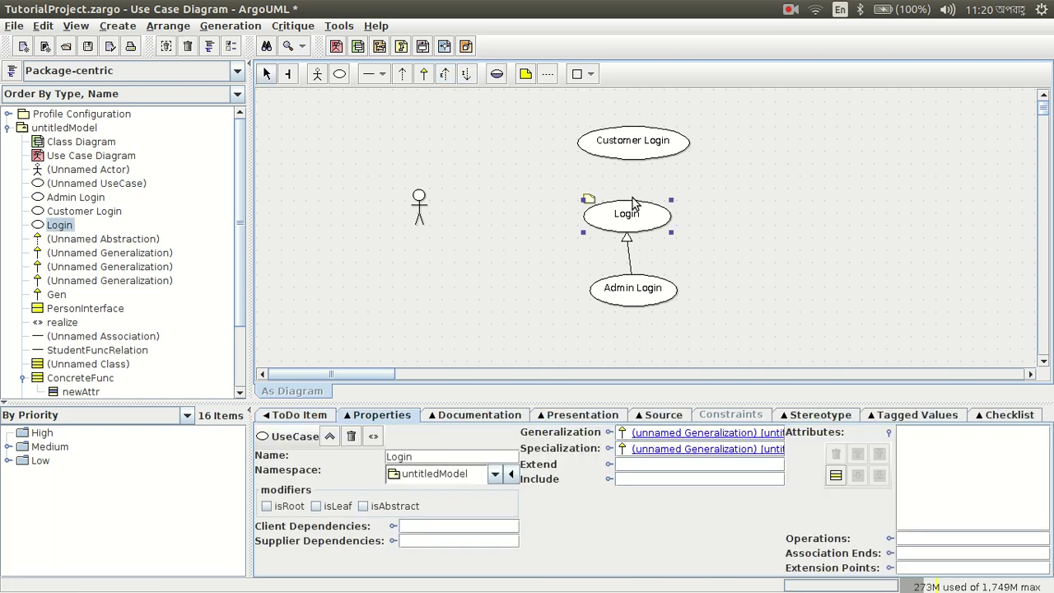
click(445, 73)
drag(624, 211, 633, 147)
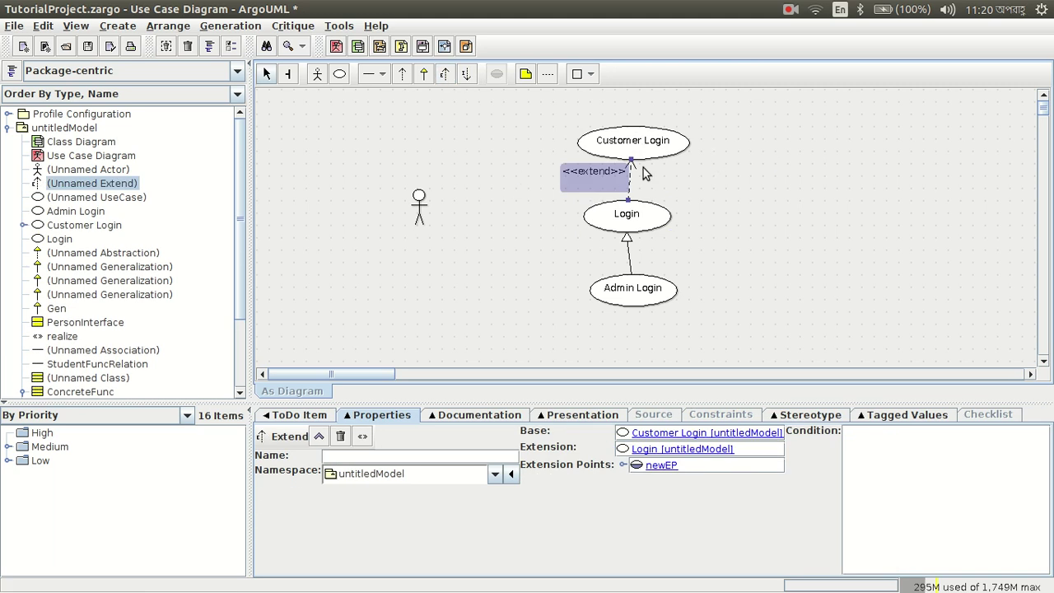
click(717, 192)
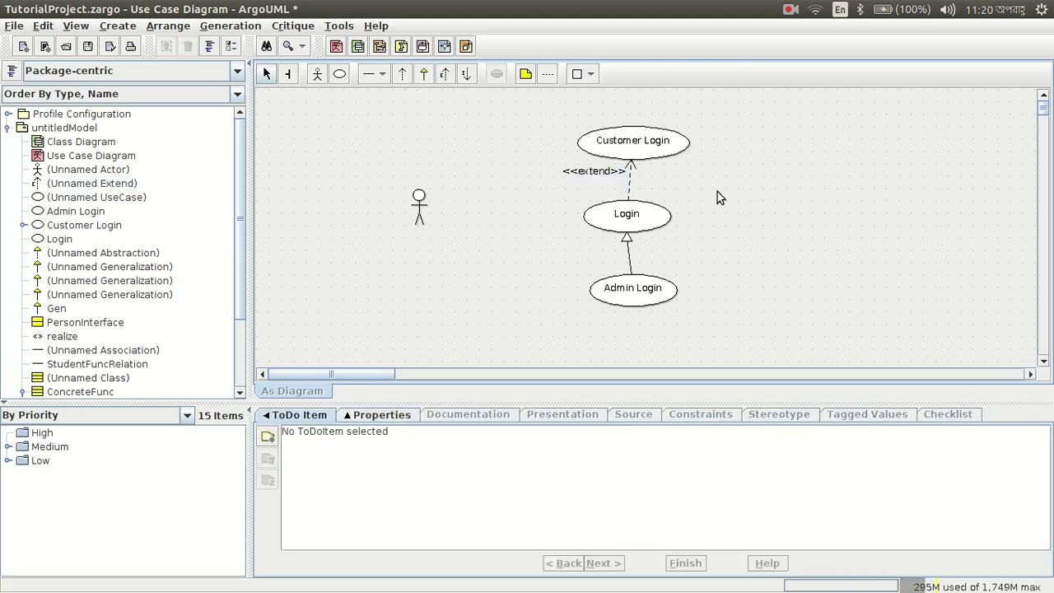
Step: Name the unnamed actor Customer User
click(414, 221)
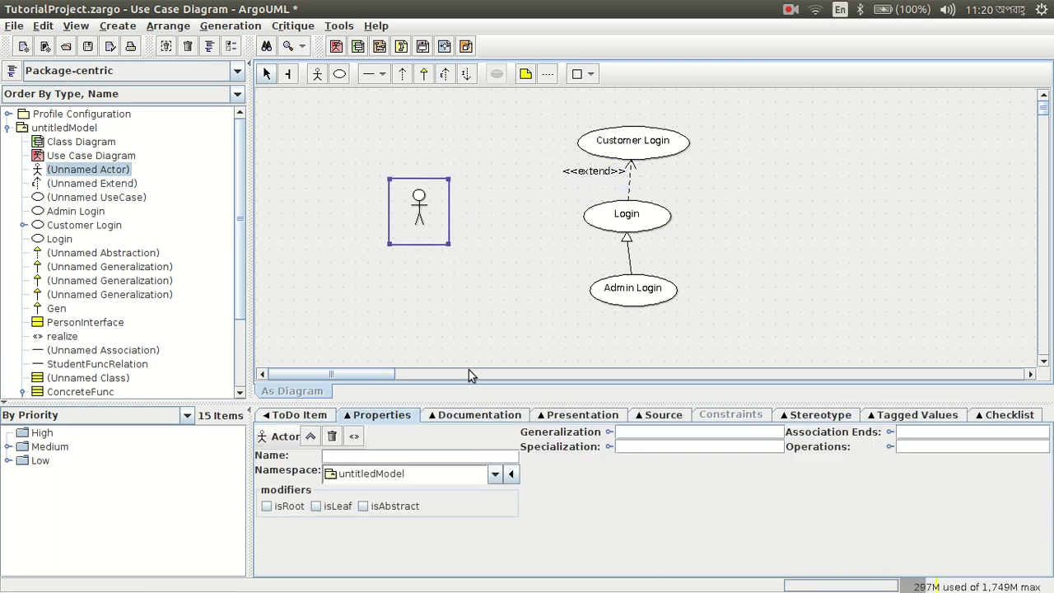
click(427, 461)
text(Custor)
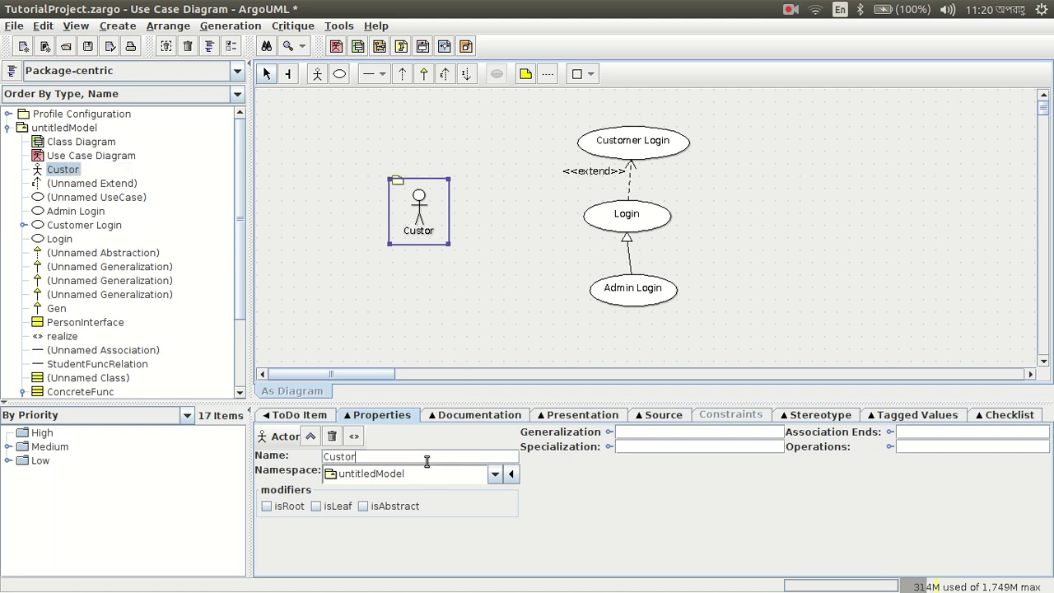
key(BackSpace)
text(mer User)
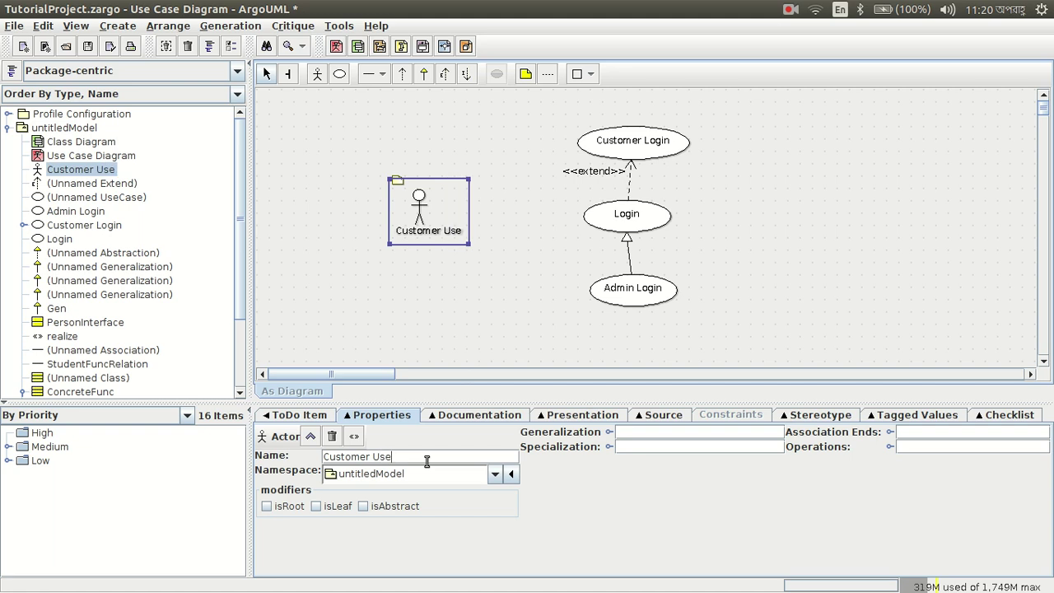
click(399, 327)
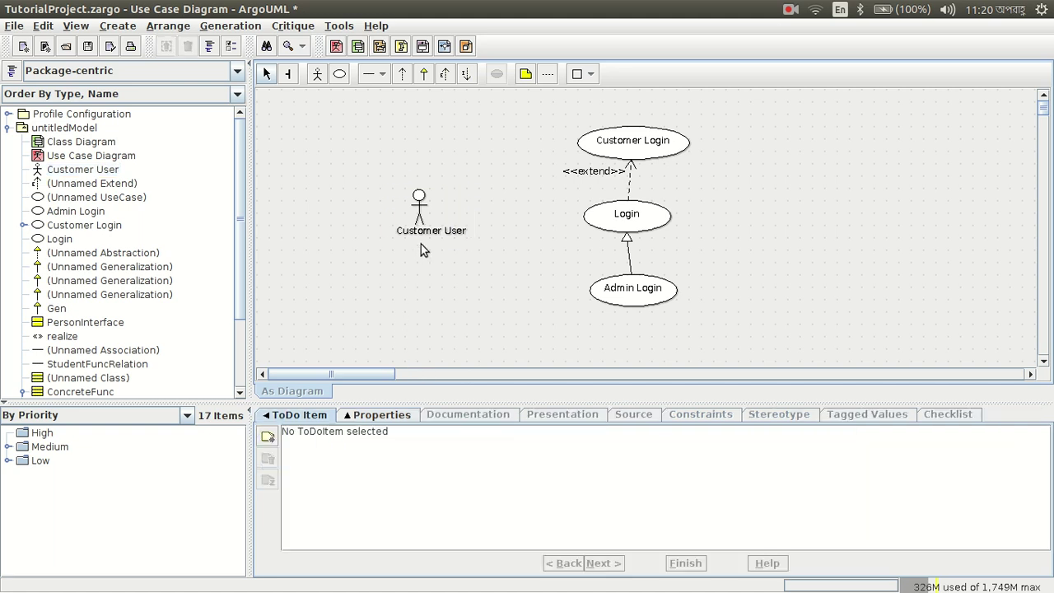
click(422, 232)
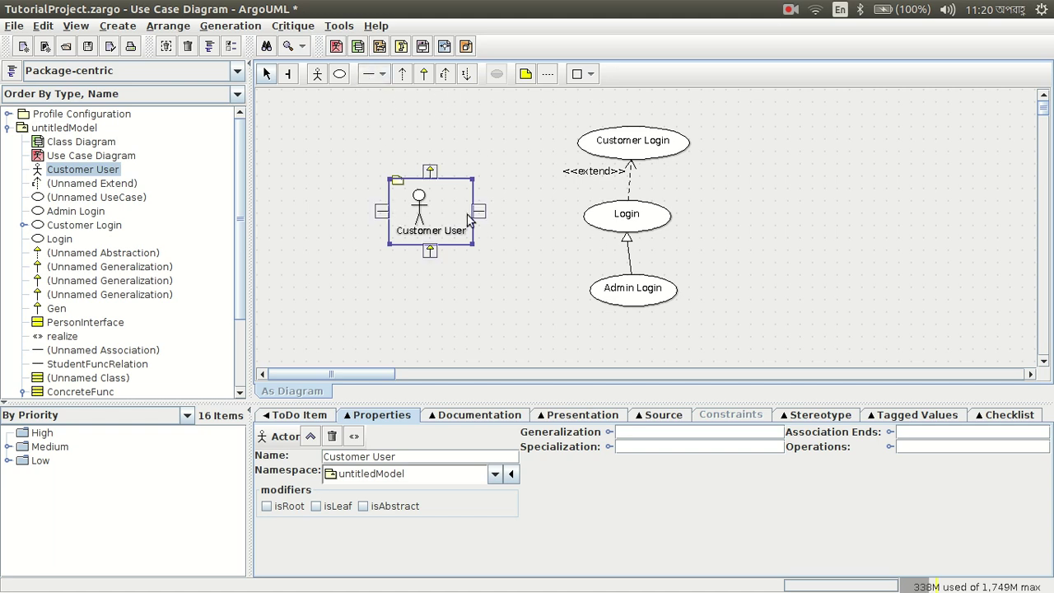
click(479, 212)
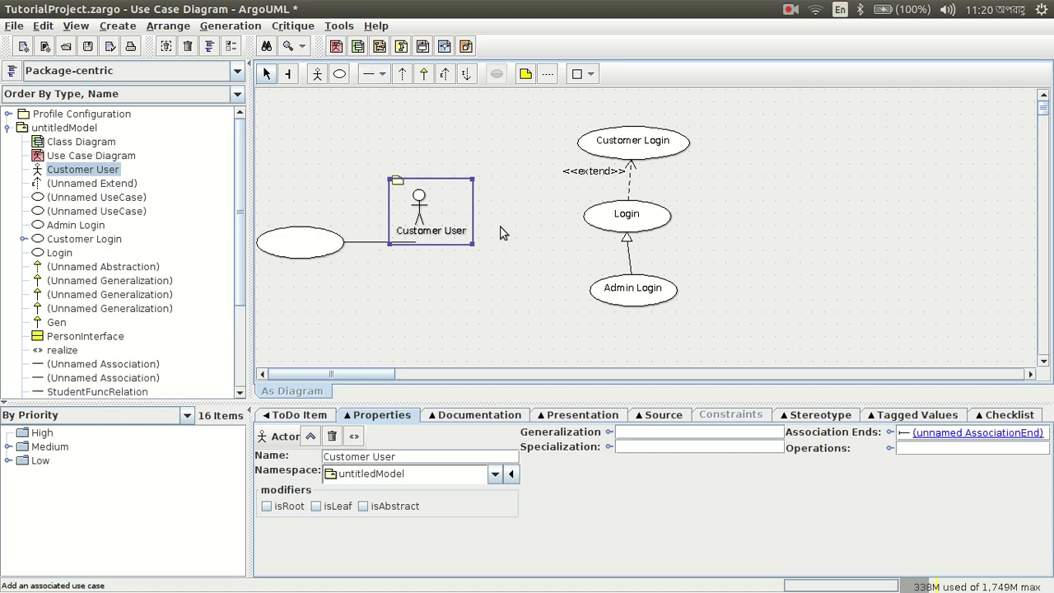
click(299, 254)
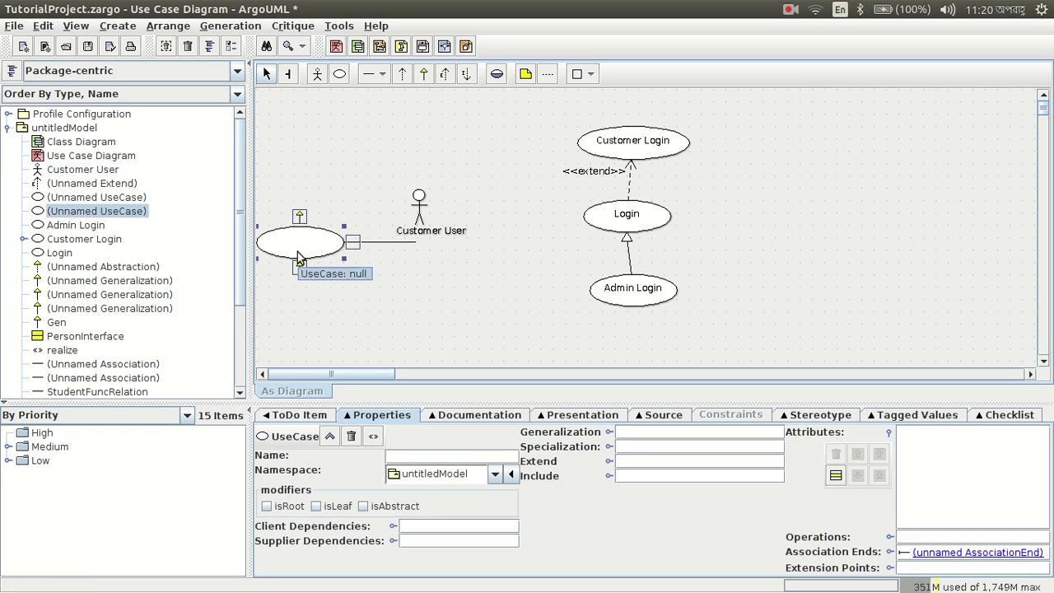
key(Delete)
Step: Draw an association from the Customer User actor to the Login use case
click(367, 76)
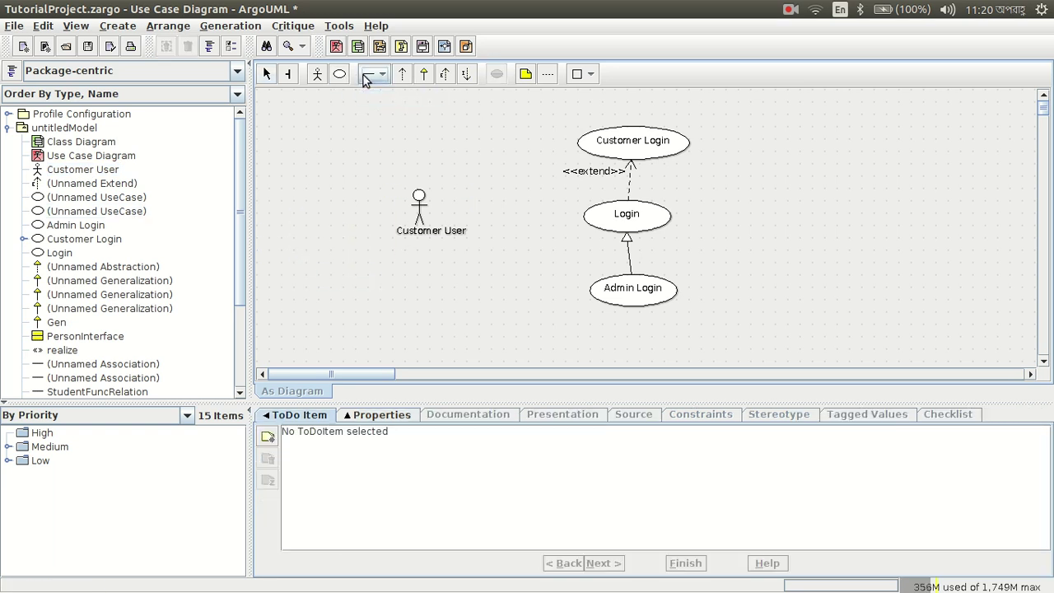
drag(437, 222, 581, 219)
click(499, 277)
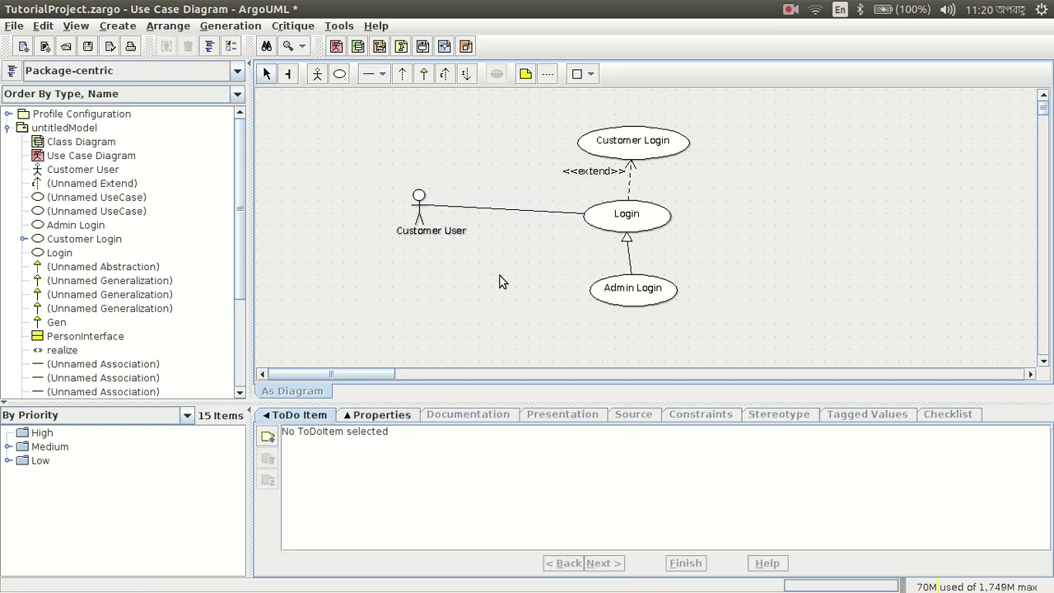
click(466, 211)
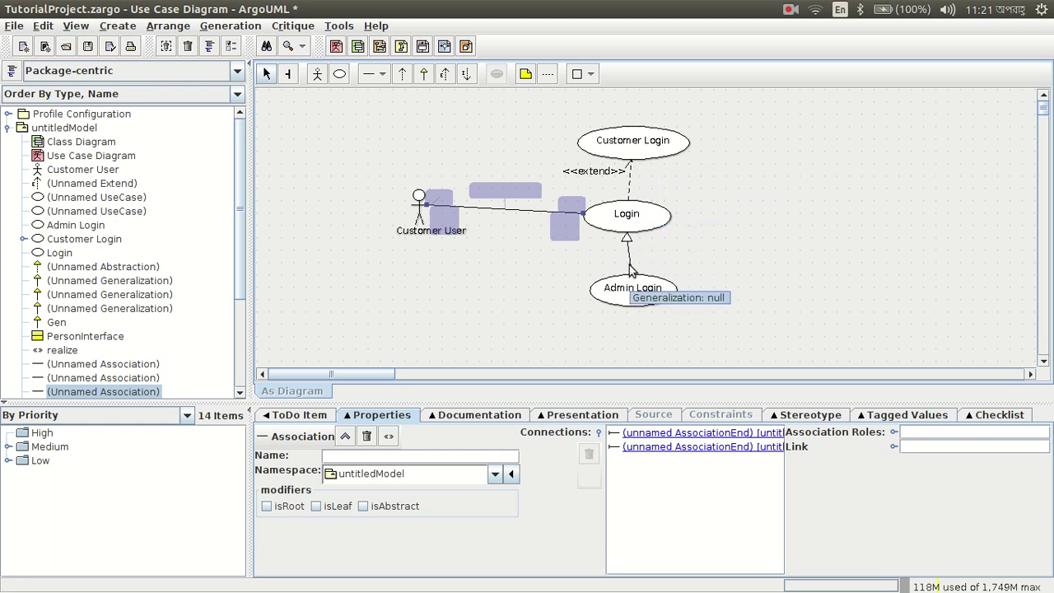
click(614, 290)
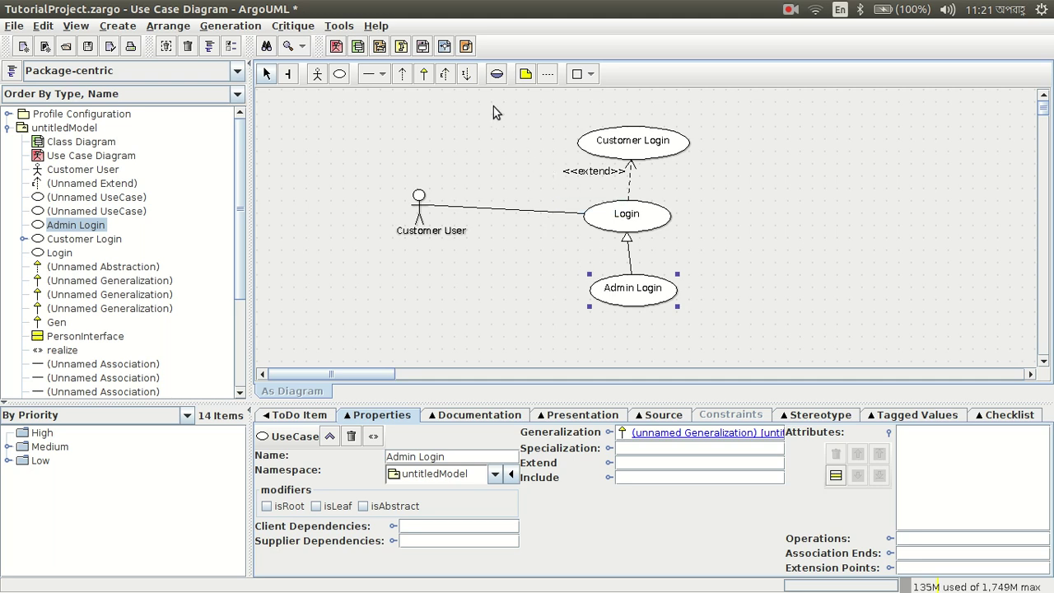
Step: Draw a rectangle around the three use cases as the system boundary and set its fill to No Fill
click(578, 73)
drag(503, 107, 753, 342)
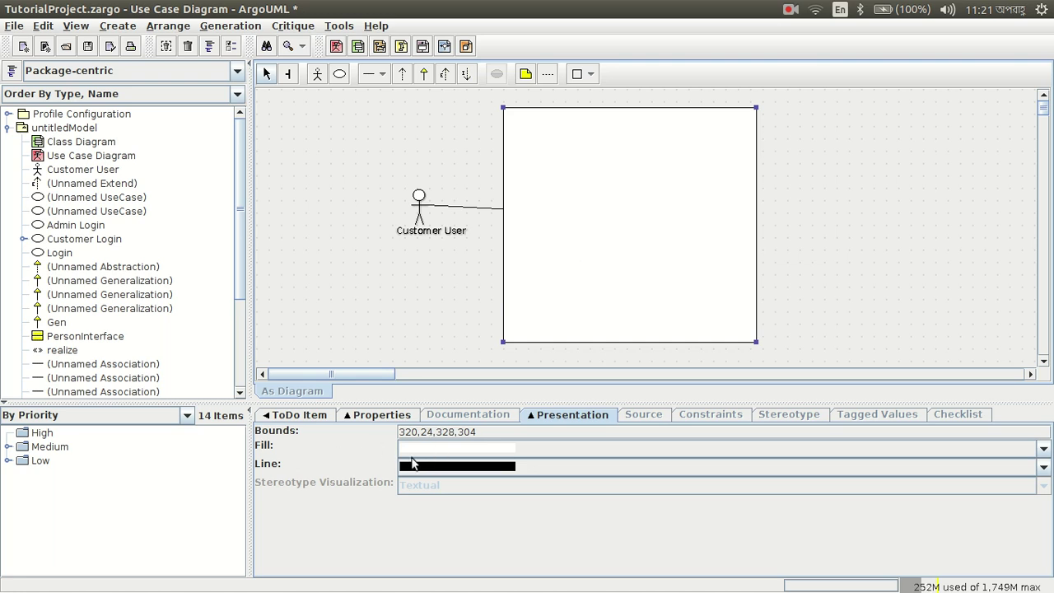
click(458, 450)
scroll(486, 486, up, 1)
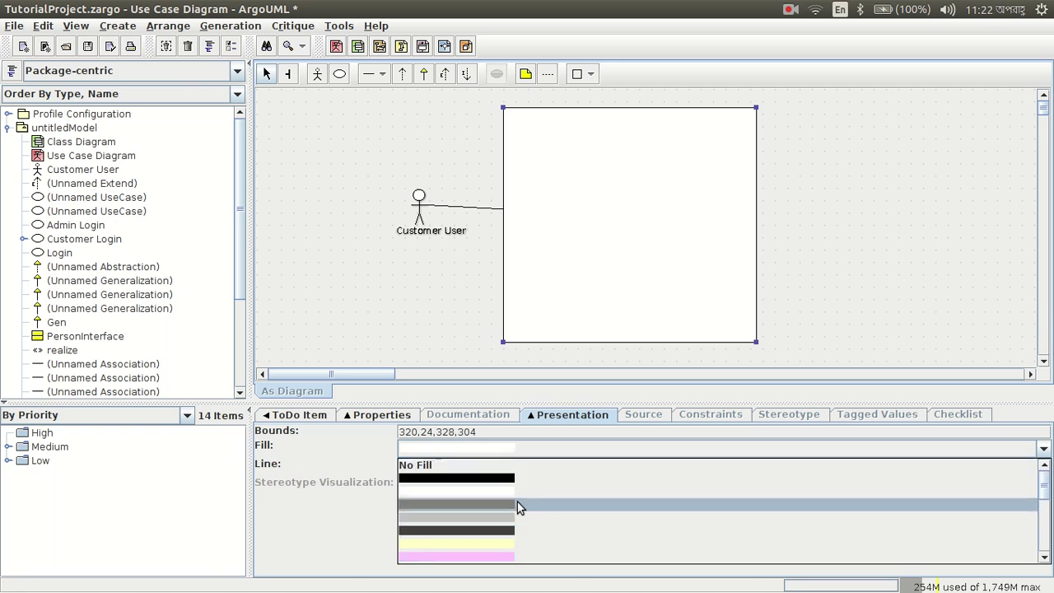
click(525, 465)
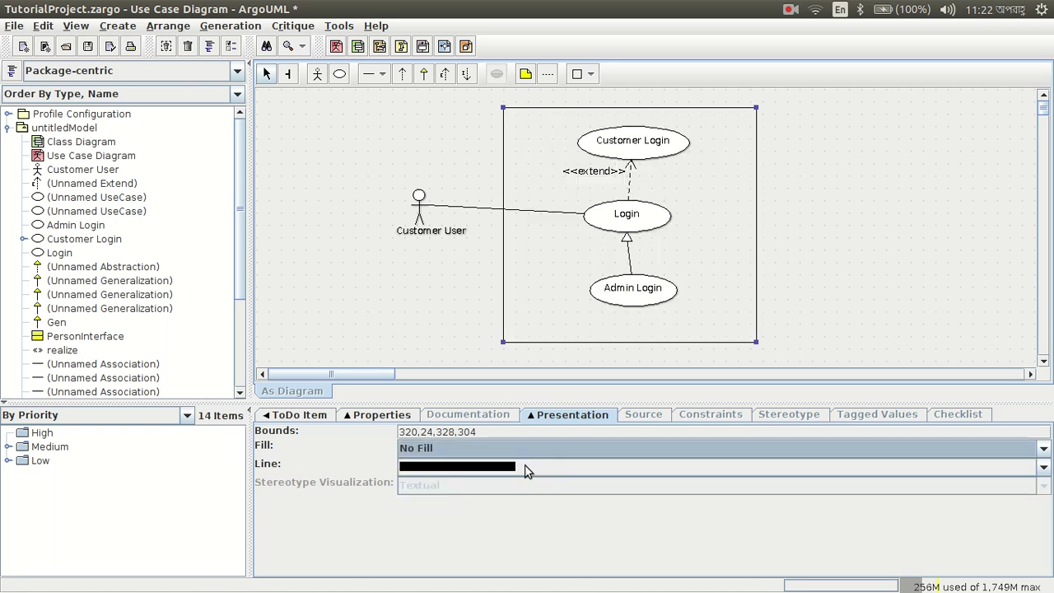
click(870, 335)
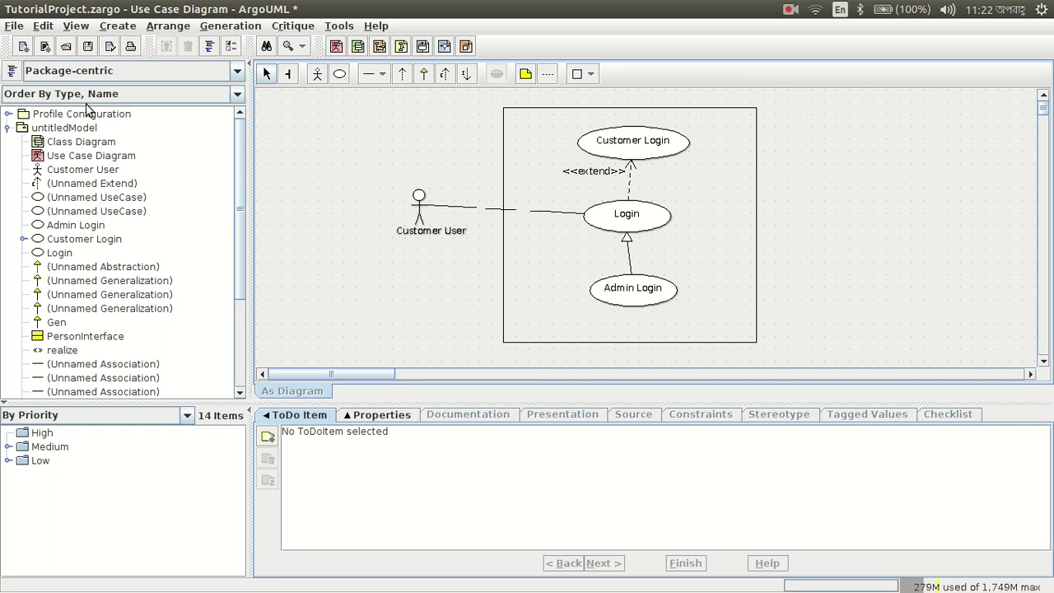
Step: Create a new sequence diagram under untitledModel
click(81, 132)
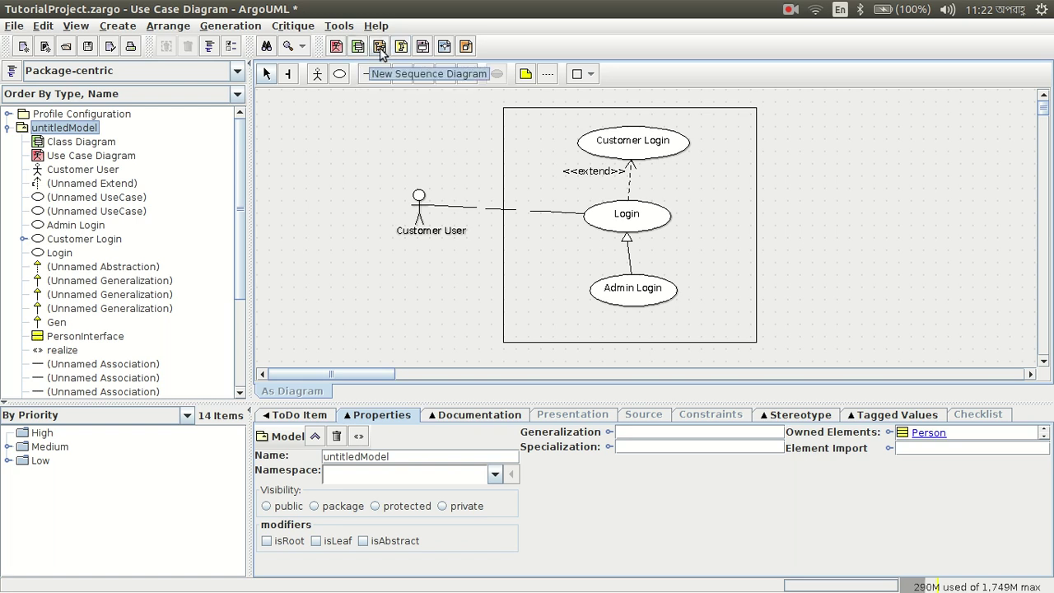
right_click(59, 132)
mouse_move(116, 136)
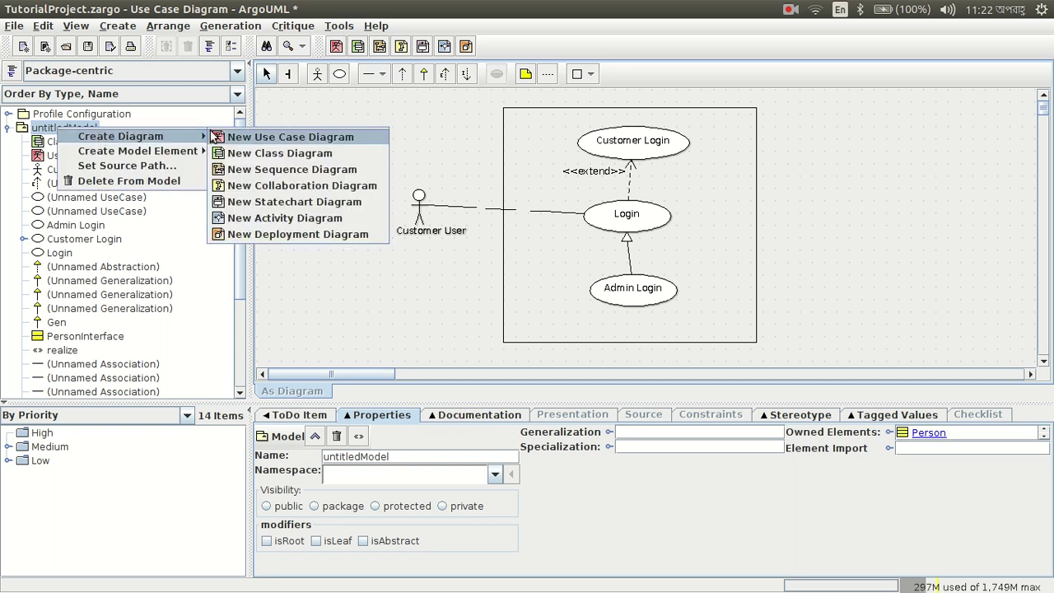
click(284, 165)
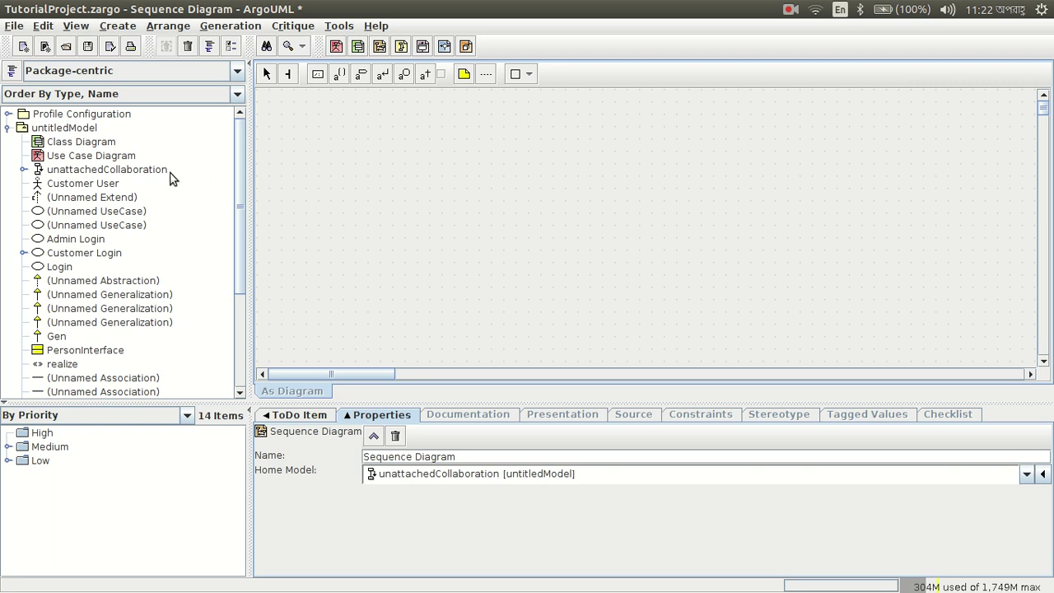
Step: Expand the unattachedCollaboration under untitledModel and delete it from the model together with its sequence diagram
click(135, 171)
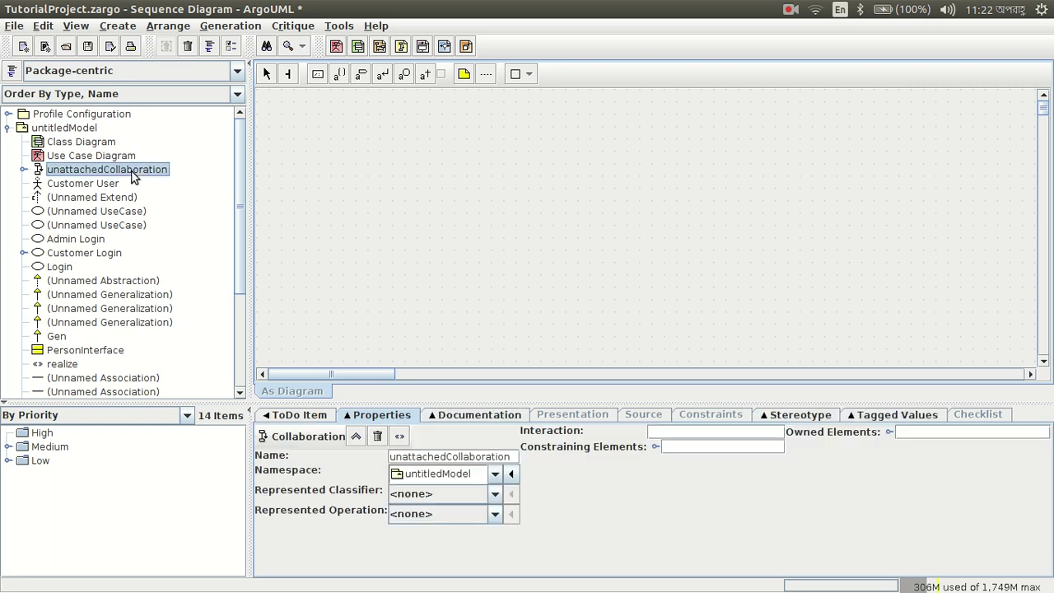
scroll(151, 305, down, 1)
scroll(151, 305, down, 2)
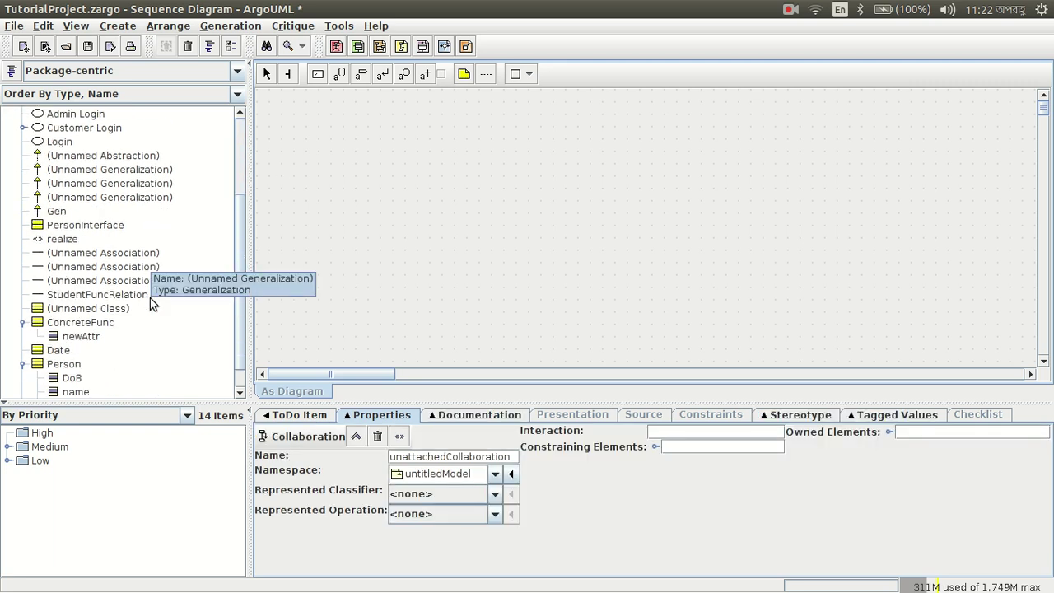
scroll(151, 304, down, 1)
scroll(150, 298, up, 4)
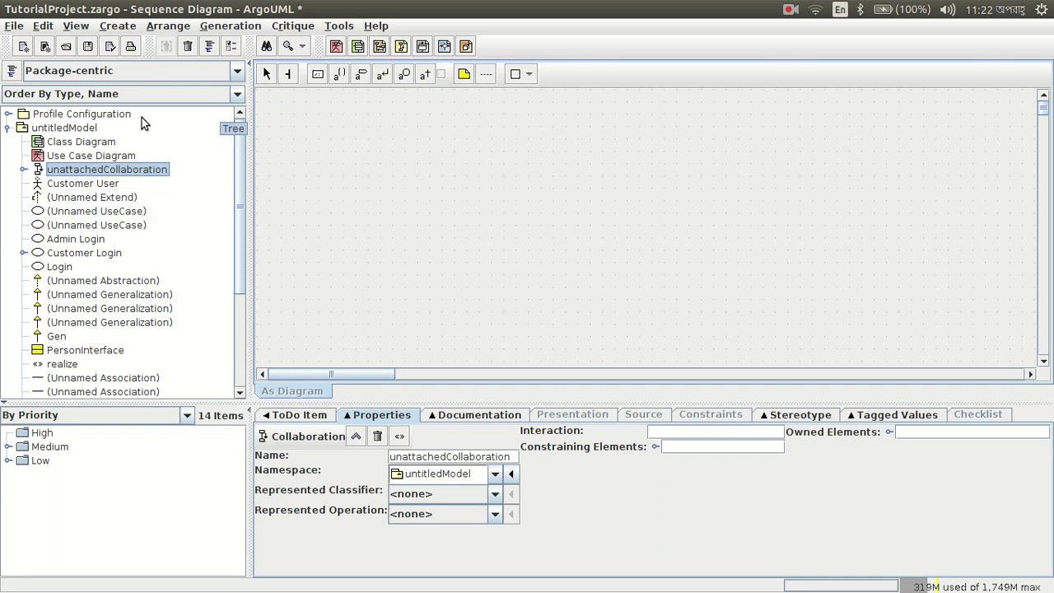
click(82, 127)
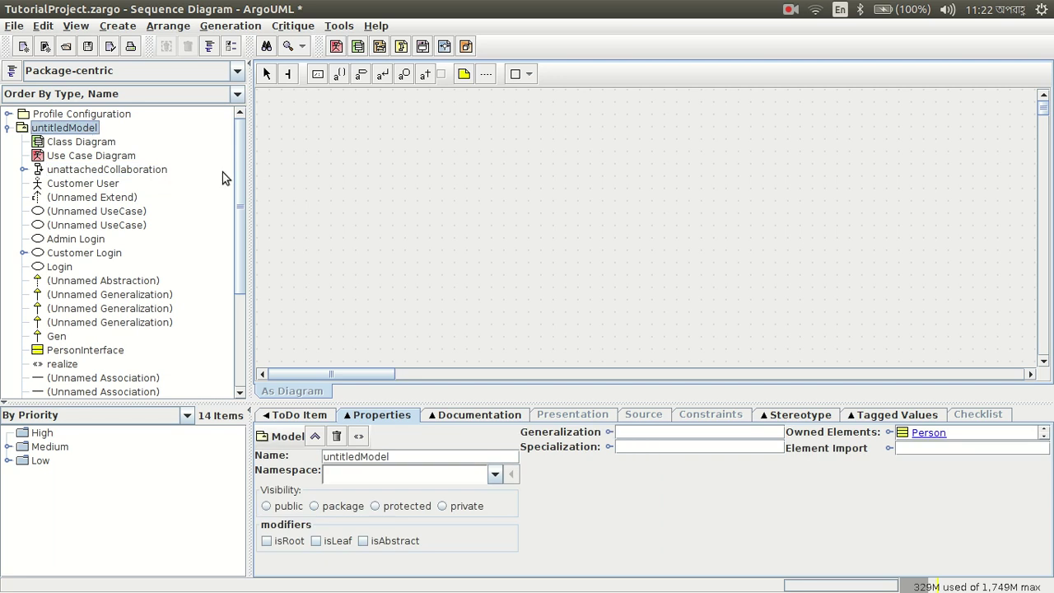
click(131, 156)
click(118, 171)
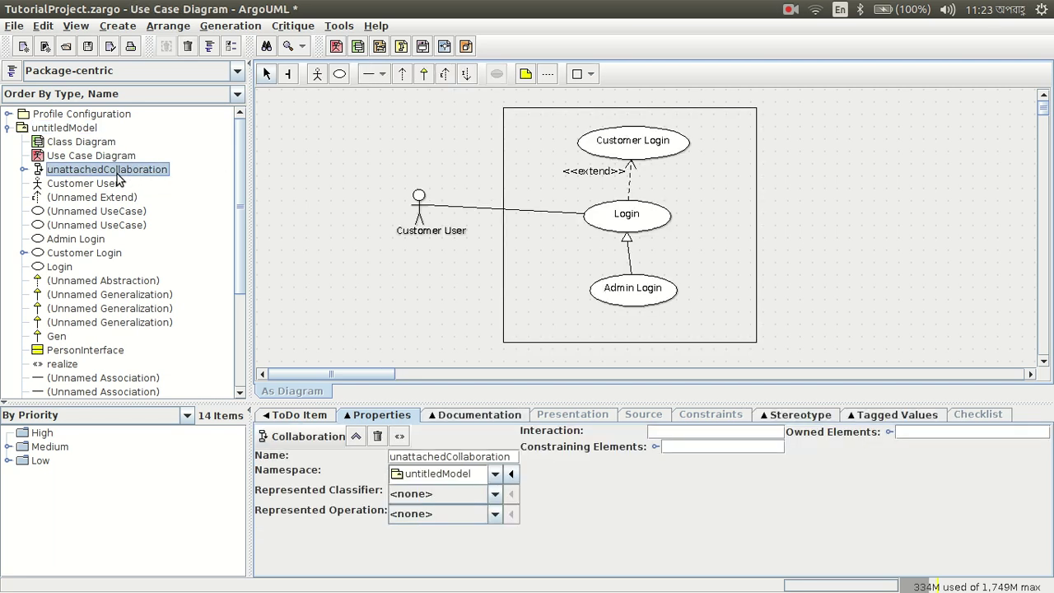
double_click(116, 172)
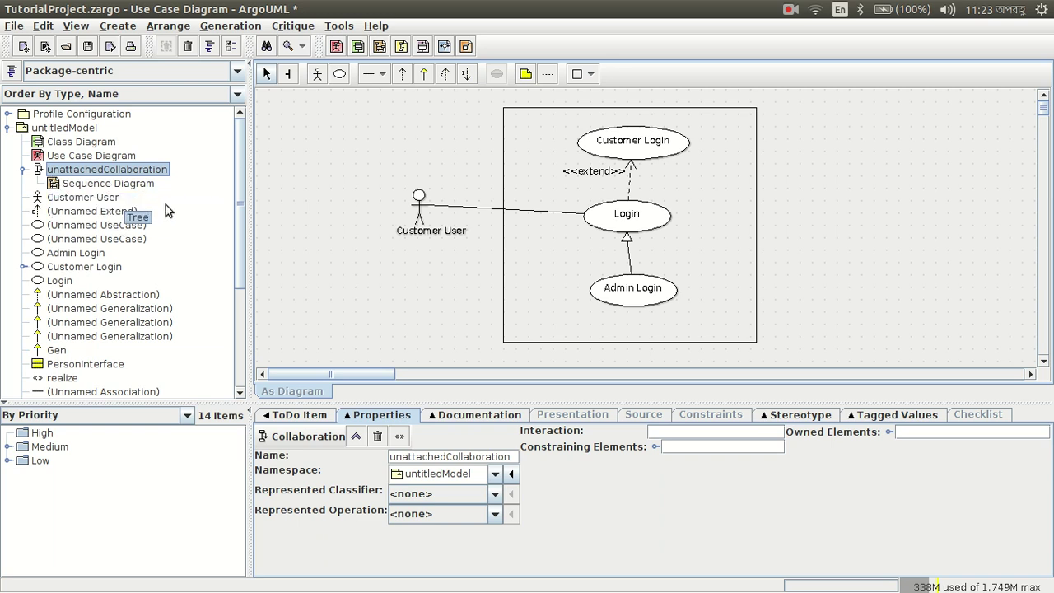
right_click(132, 171)
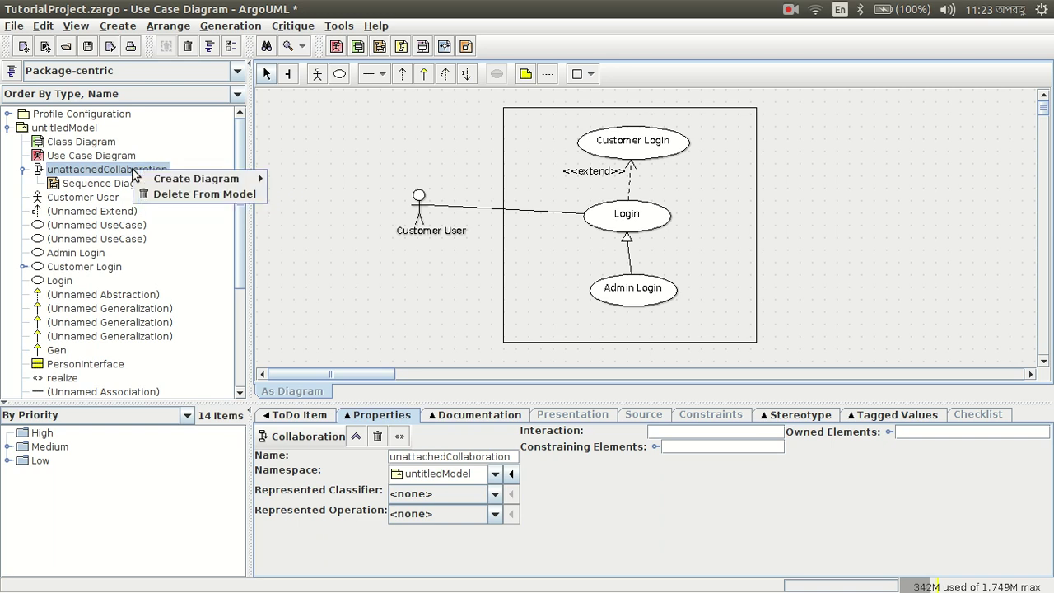
click(171, 193)
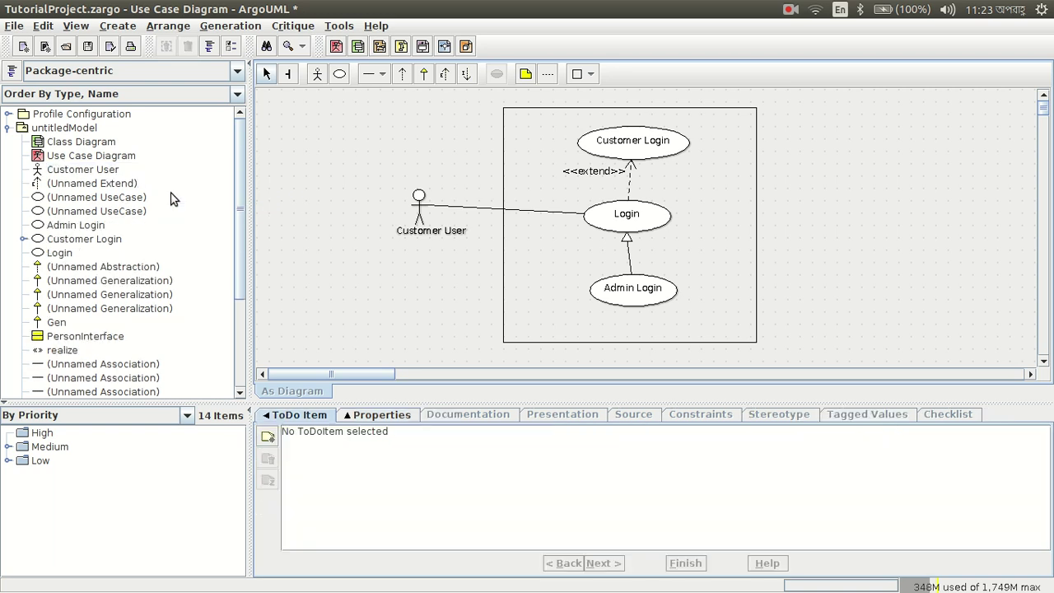
Step: Create a sequence diagram in untitledModel again and expand its unattachedCollaboration in the model tree
click(89, 132)
right_click(89, 132)
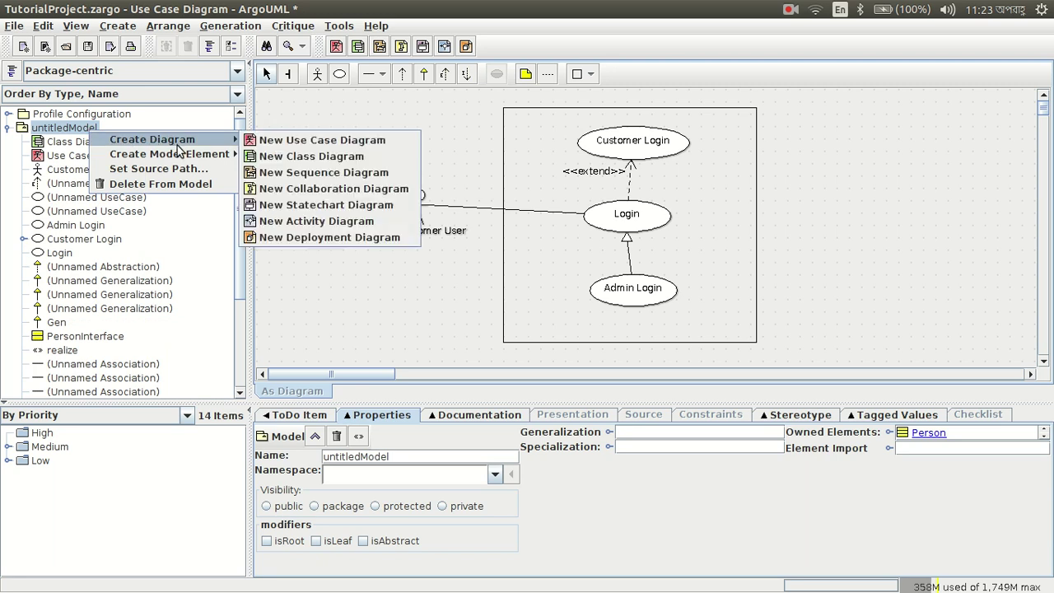
mouse_move(198, 161)
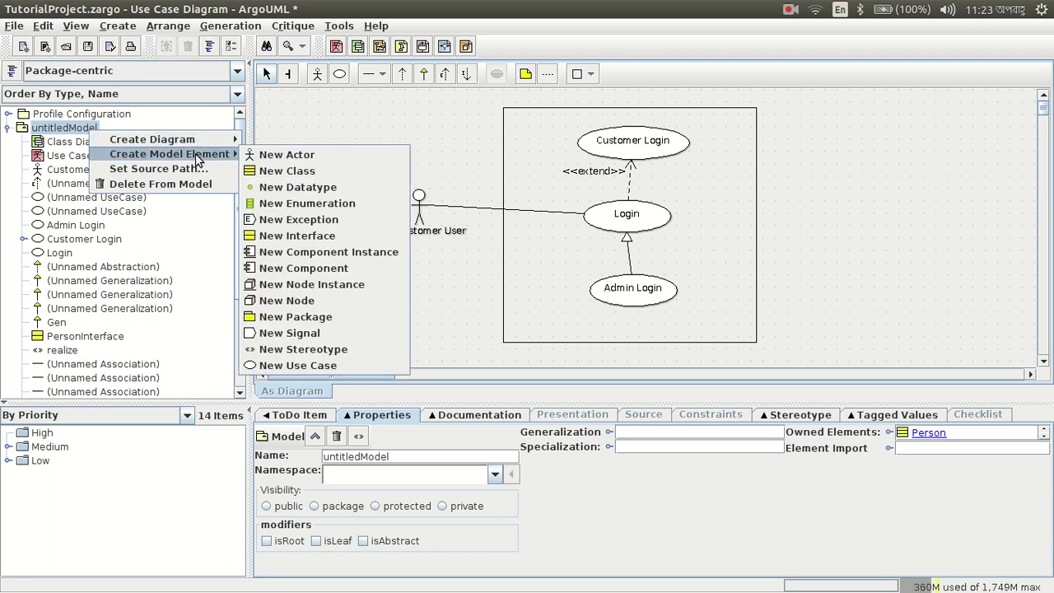
click(272, 172)
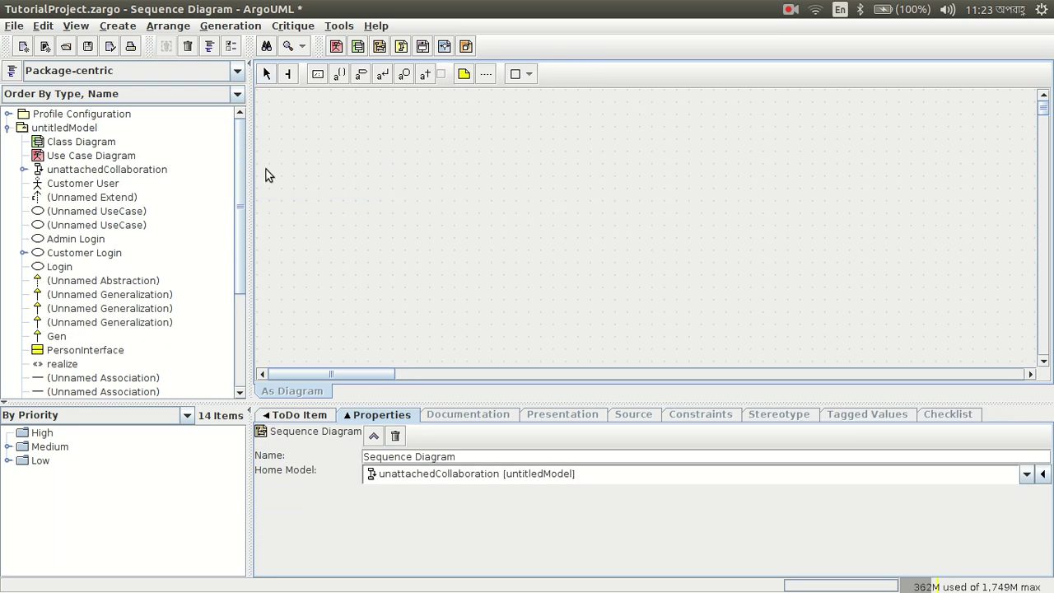
click(24, 170)
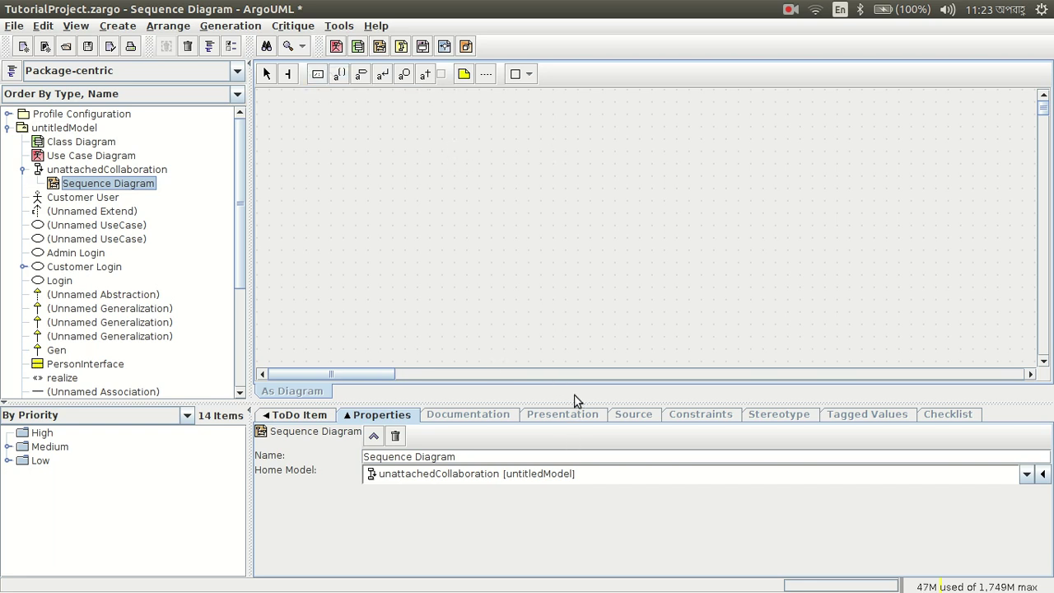
Step: Enlarge the diagram area and place a classifier role on the empty sequence diagram
drag(576, 404, 577, 453)
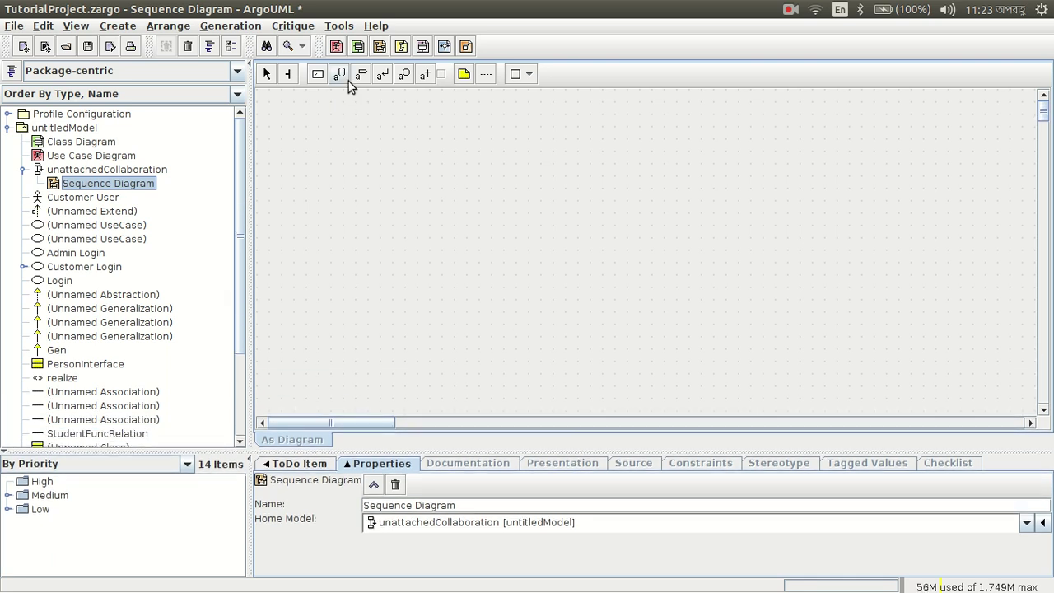
click(318, 75)
click(408, 150)
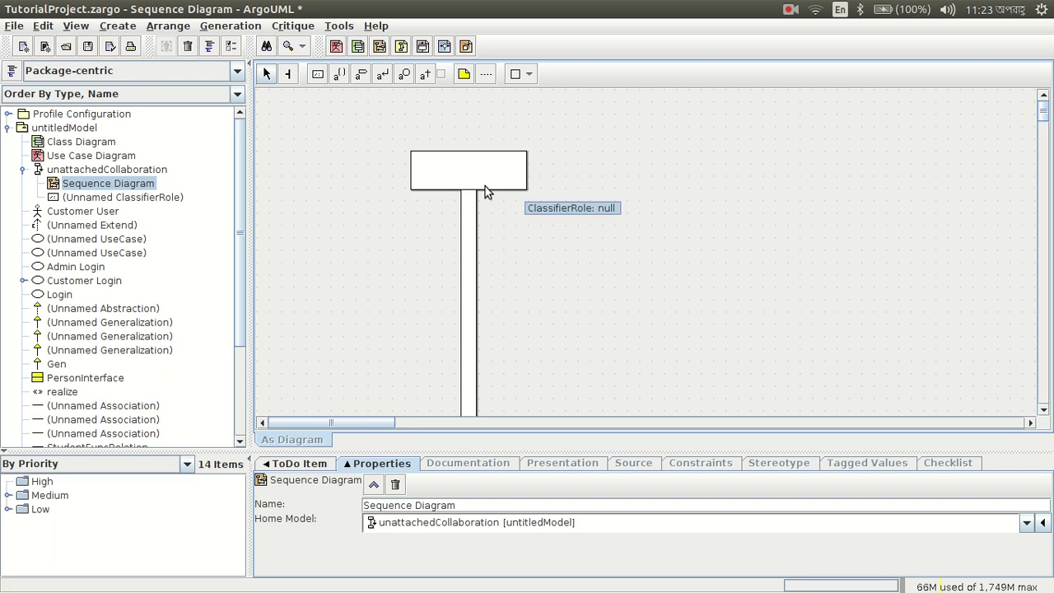
Step: Examine the new classifier role's name, multiplicity and namespace properties, and those of its parent collaboration and model
double_click(445, 171)
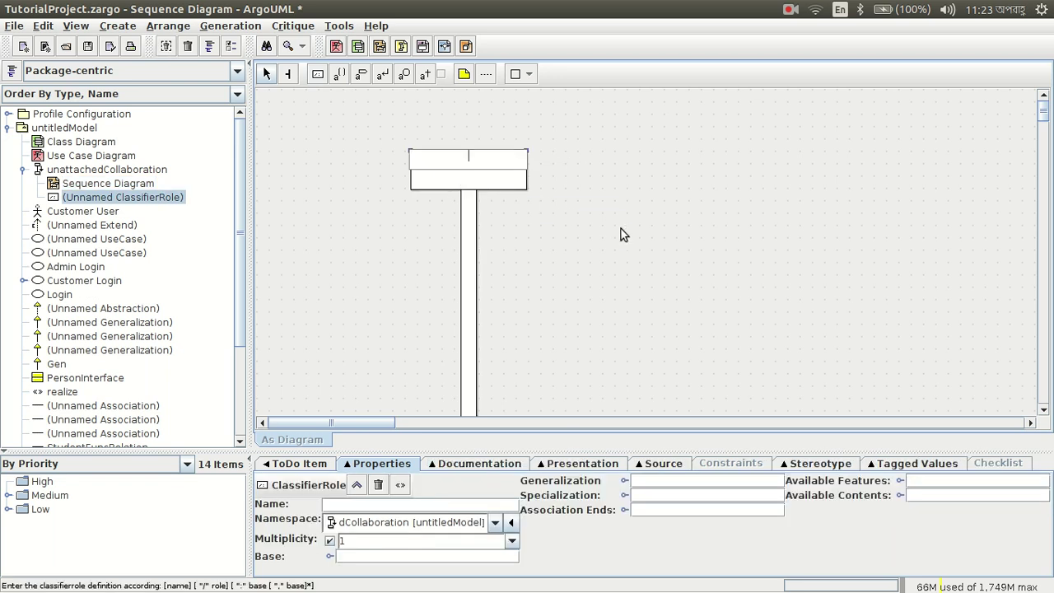
click(561, 213)
click(482, 186)
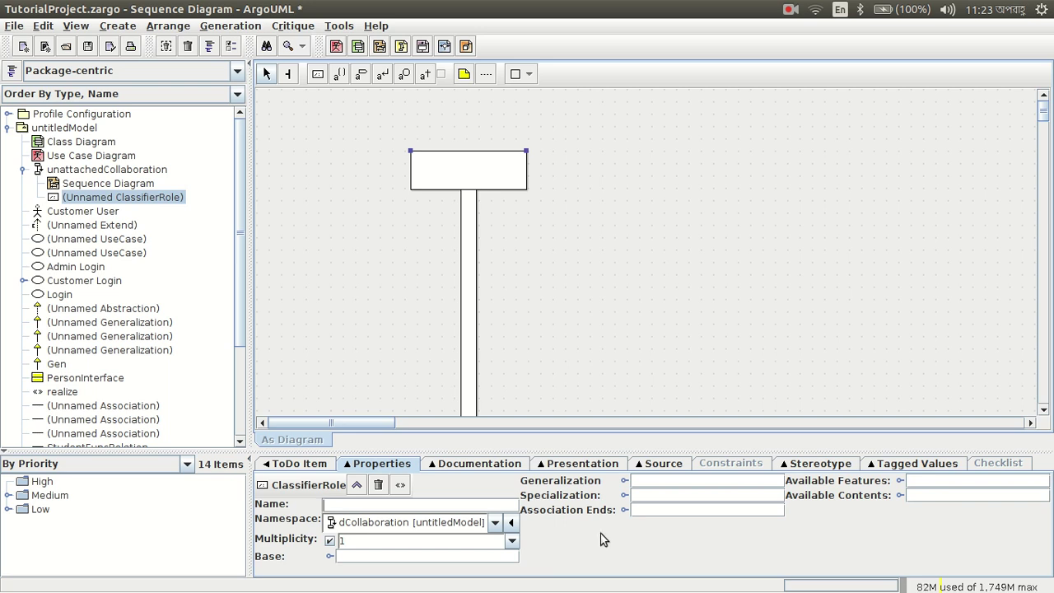
click(511, 542)
click(513, 543)
click(494, 524)
click(511, 524)
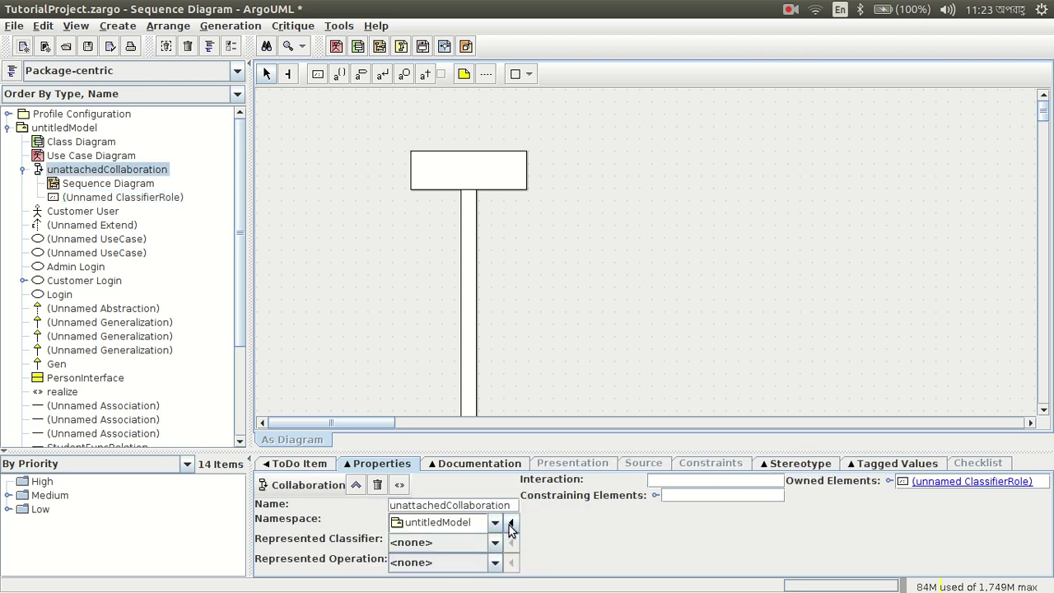
click(511, 524)
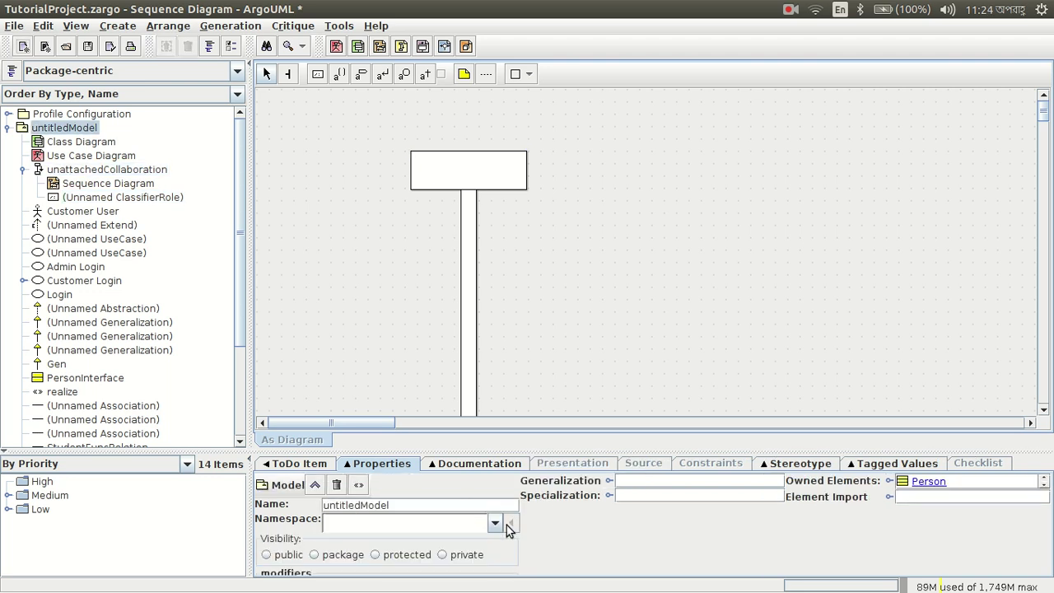
click(114, 186)
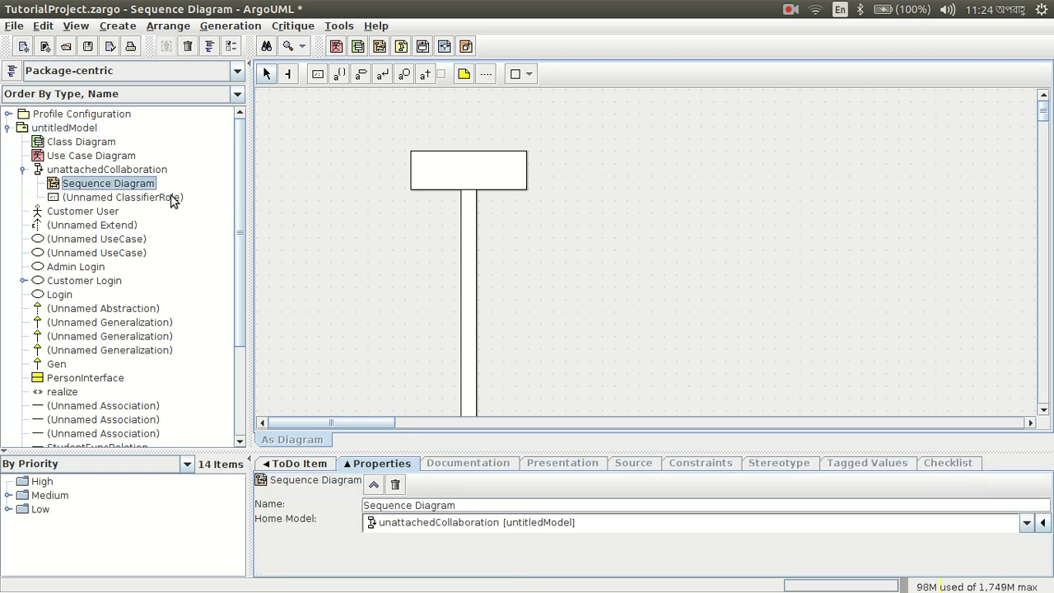
Step: Add the Person class as the base of the unnamed classifier role
click(173, 200)
drag(674, 455, 672, 396)
click(330, 497)
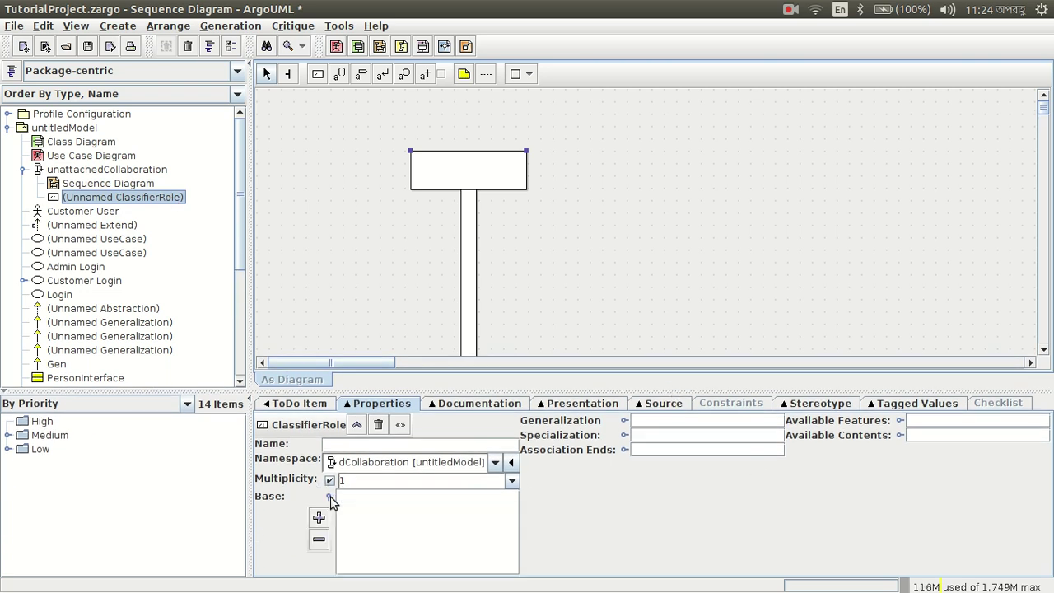
click(319, 518)
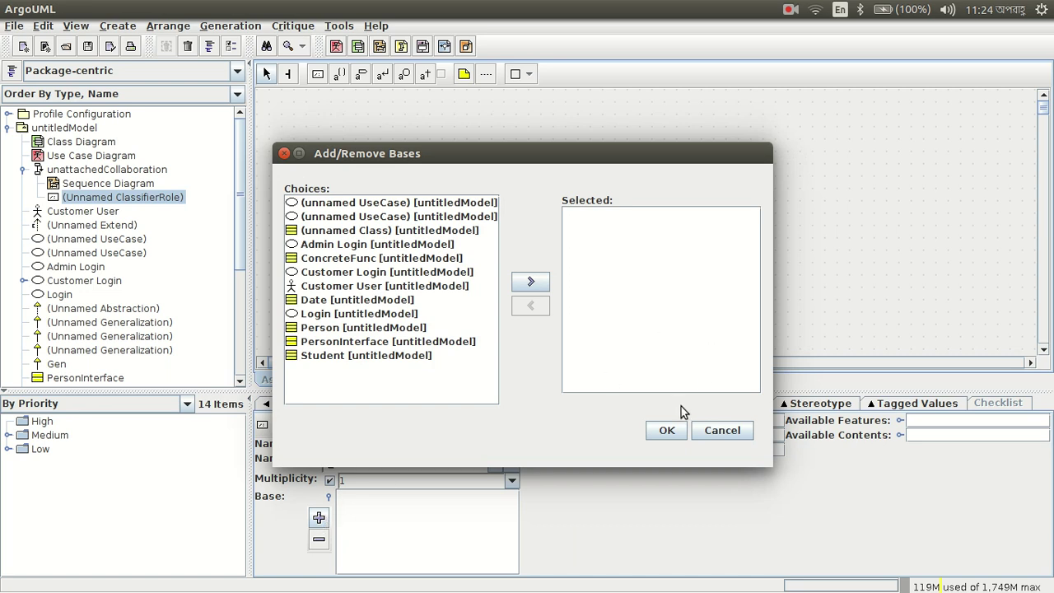
click(723, 437)
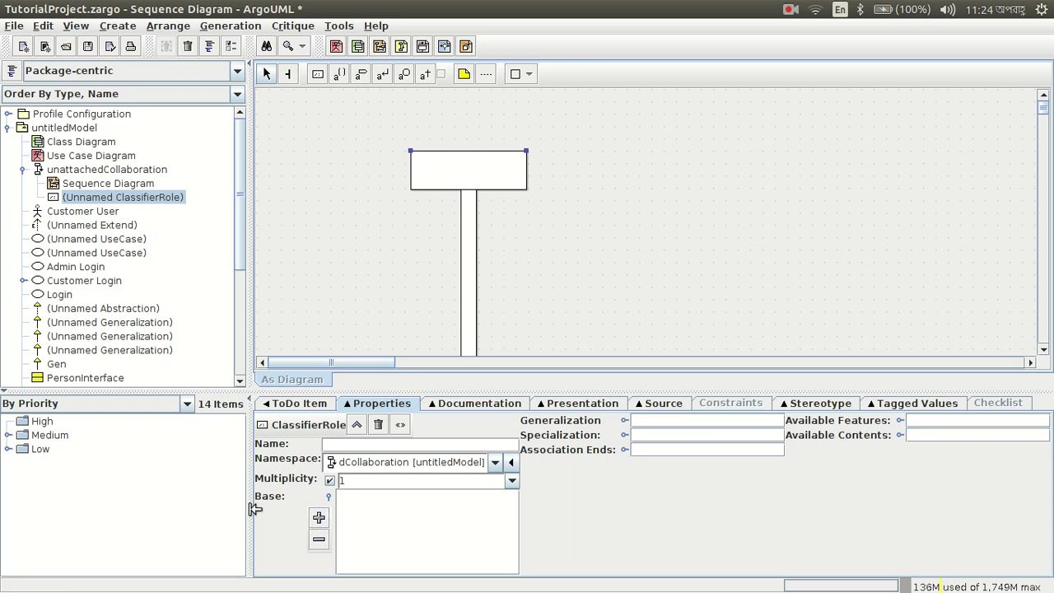
click(320, 519)
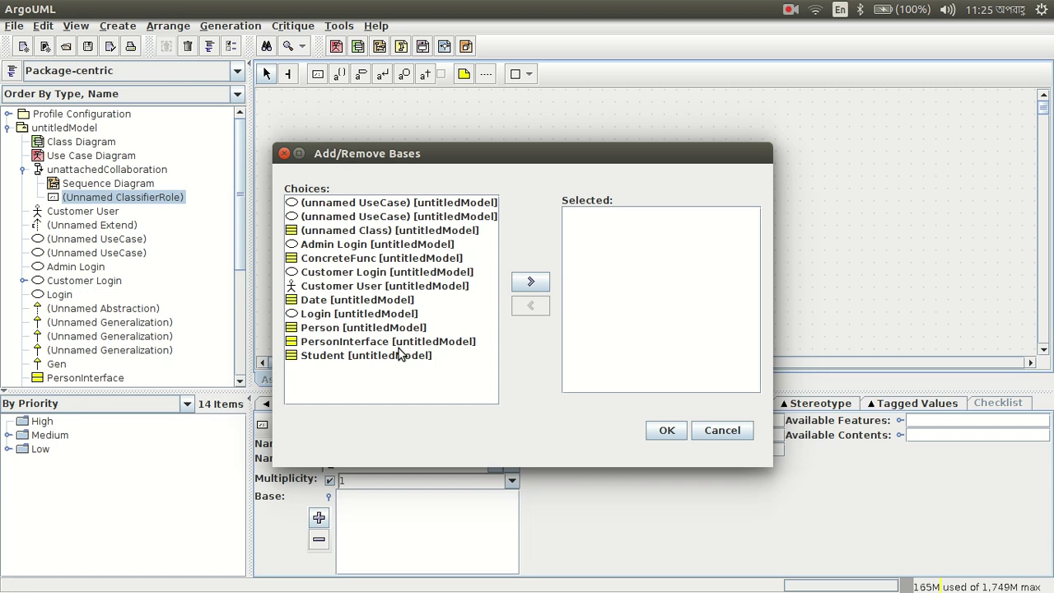
click(354, 330)
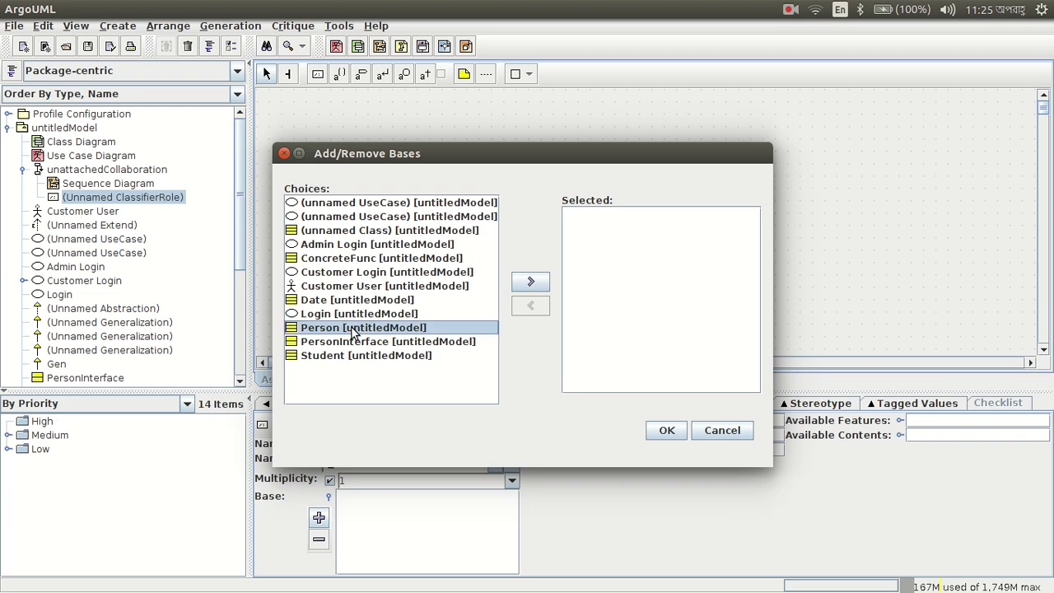
click(531, 284)
click(669, 430)
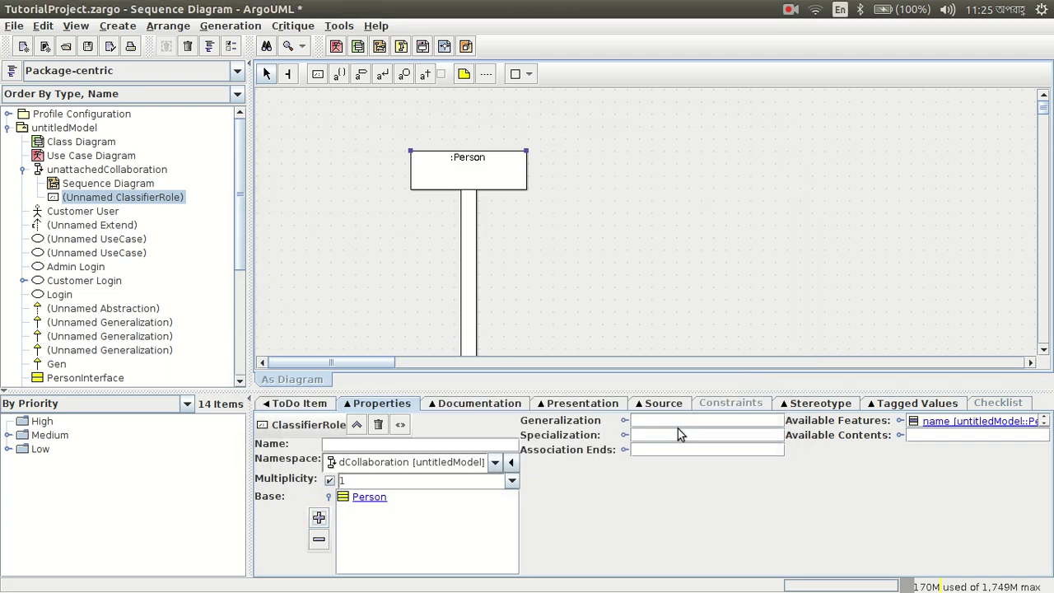
Step: Place a second classifier role to the right of Person and add the Student class as its base
click(318, 74)
click(666, 160)
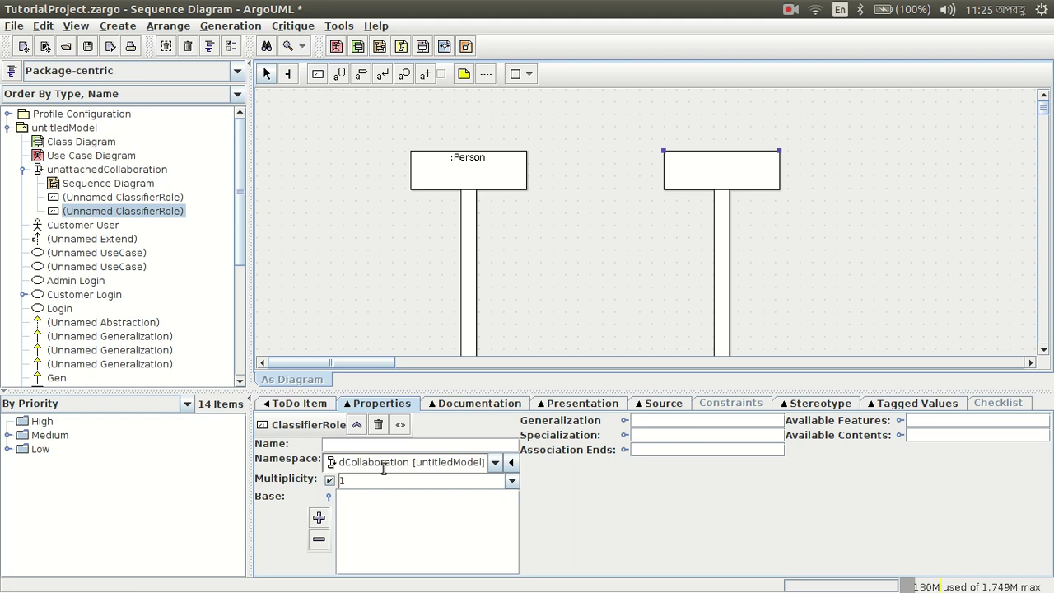
click(319, 519)
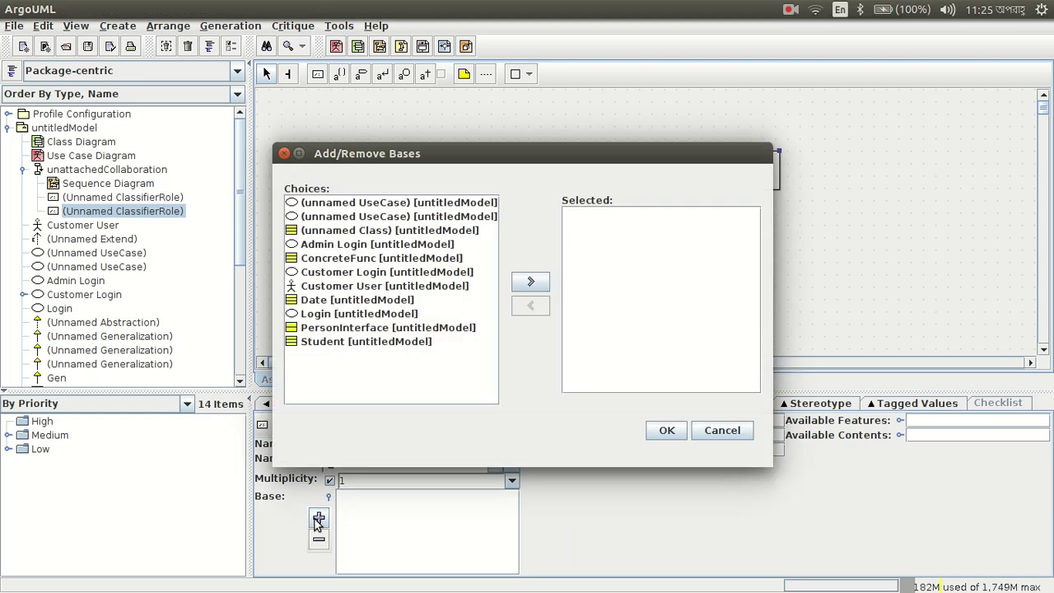
click(340, 345)
click(531, 281)
click(670, 437)
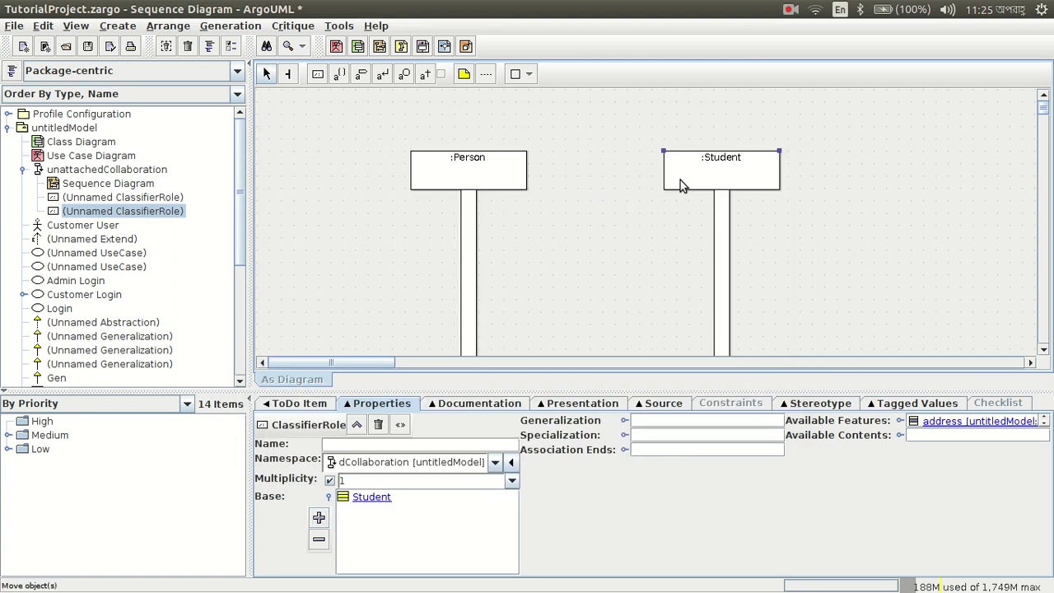
Step: Move the Person and Student classifier roles to the left to make room for another role
drag(680, 185, 613, 182)
drag(464, 178, 425, 177)
drag(620, 176, 594, 175)
Step: Place a third classifier role to the right of Student and add the ConcreteFunc class as its base
click(319, 74)
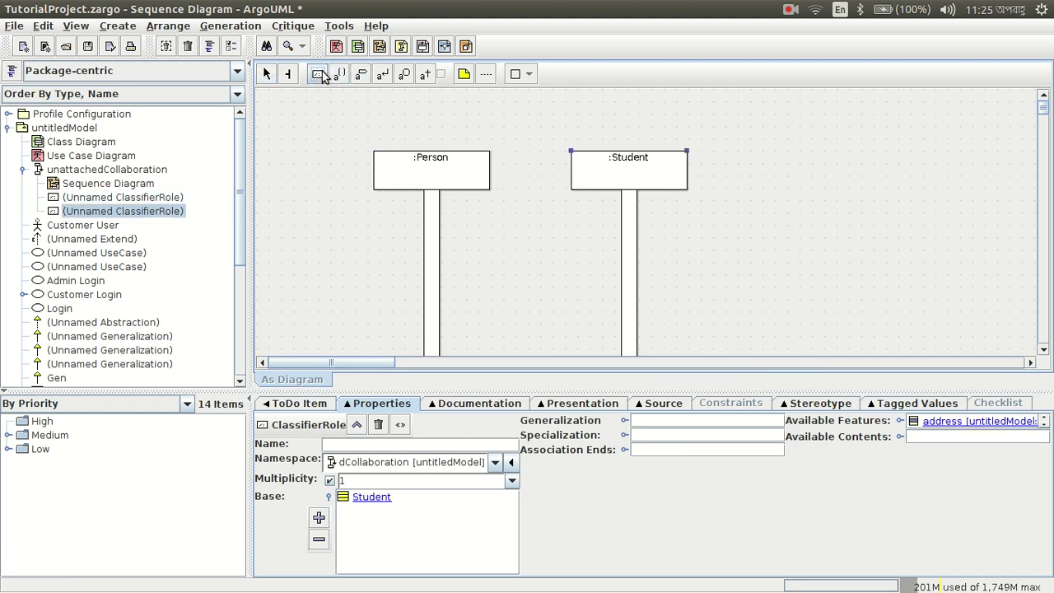
click(840, 173)
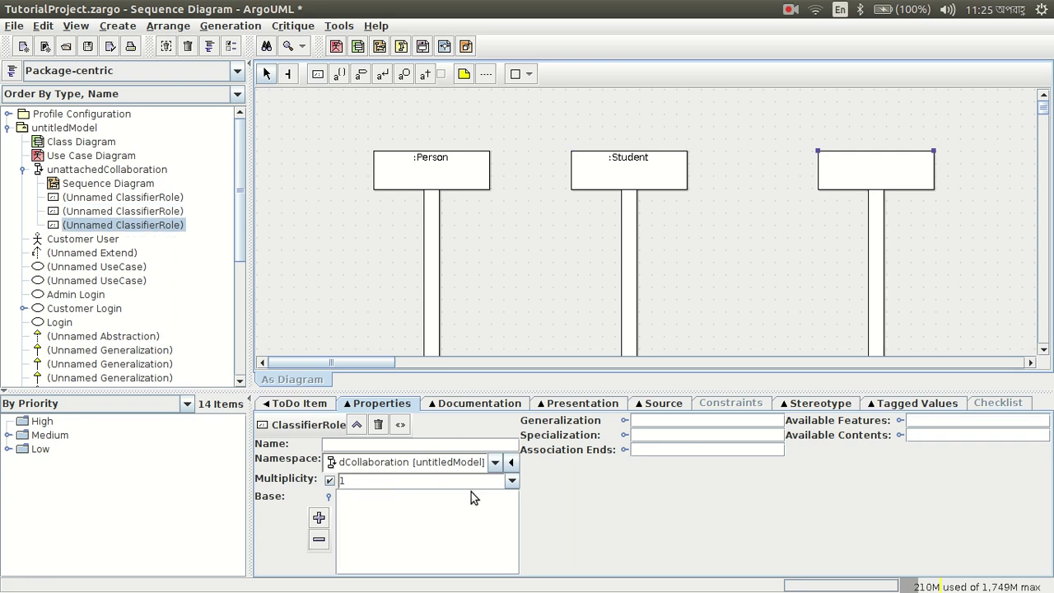
click(319, 518)
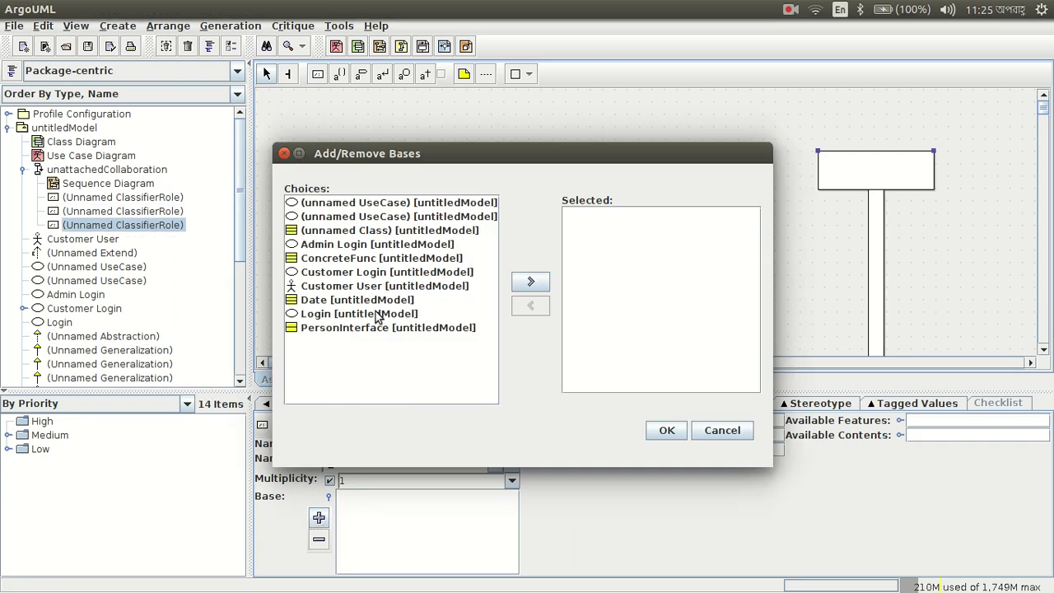
click(366, 258)
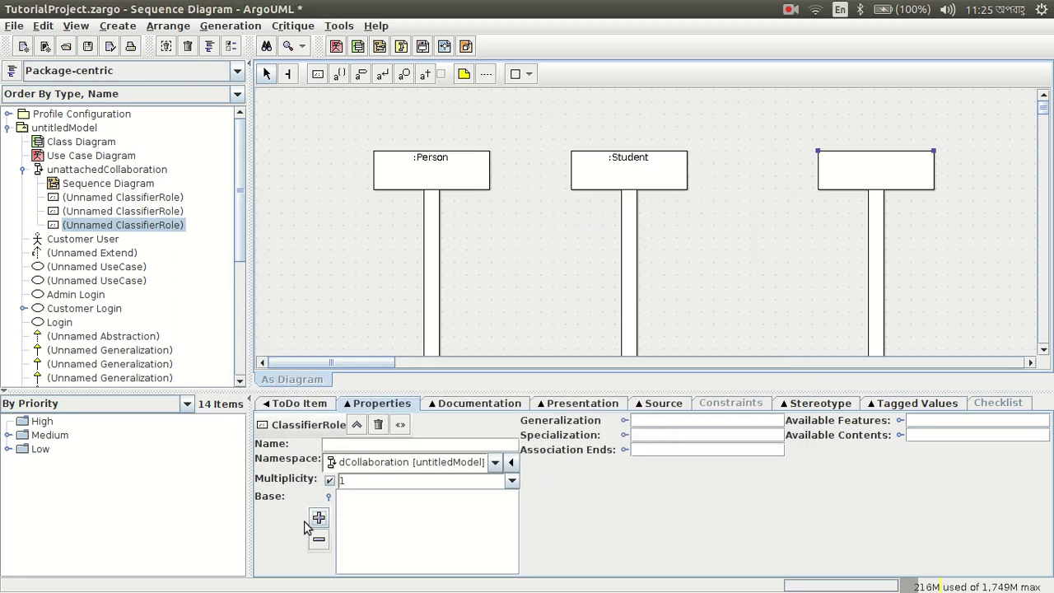
click(320, 517)
click(373, 273)
click(375, 258)
click(532, 281)
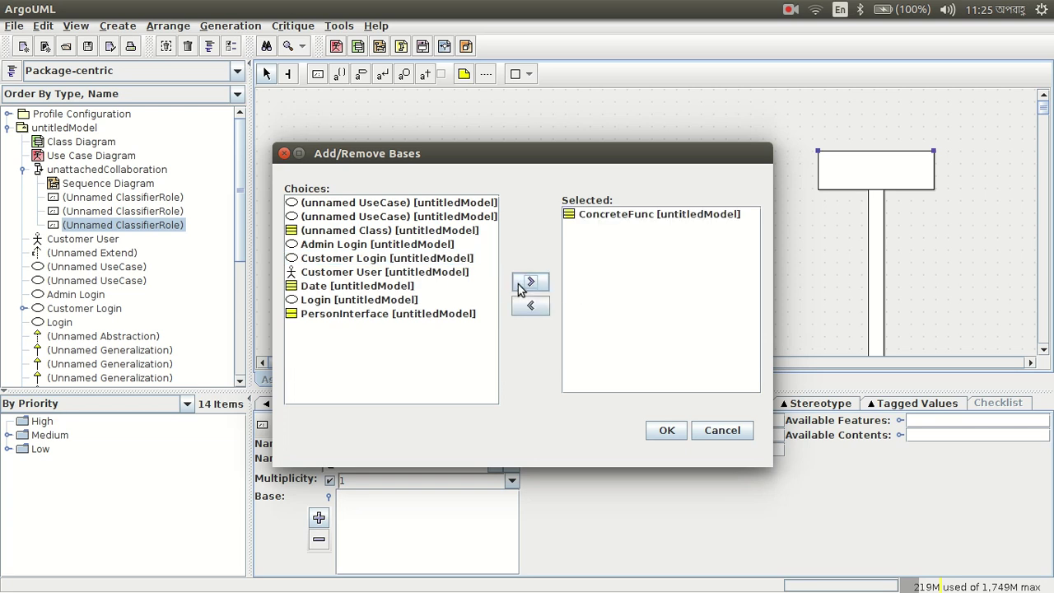
click(666, 431)
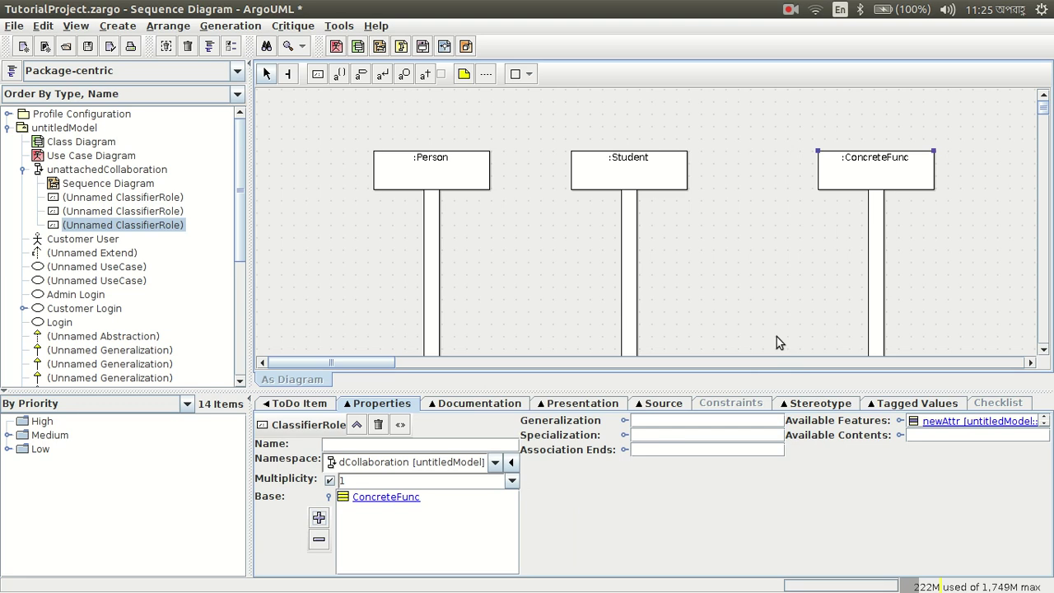
Step: Draw two call action messages, one below the other, from the Person lifeline to the Student lifeline
click(337, 74)
drag(437, 224, 622, 227)
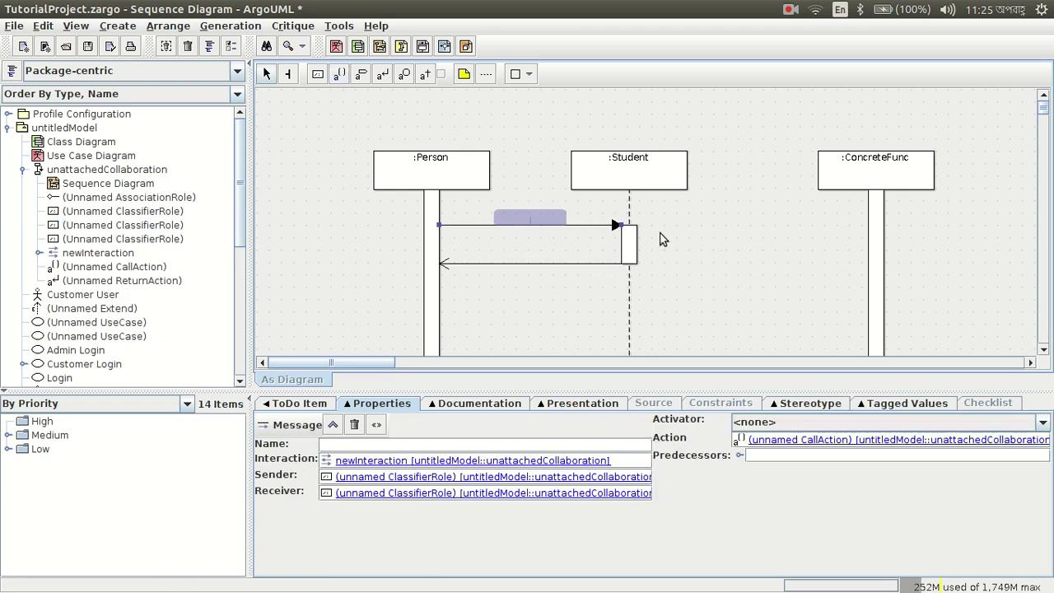
click(339, 74)
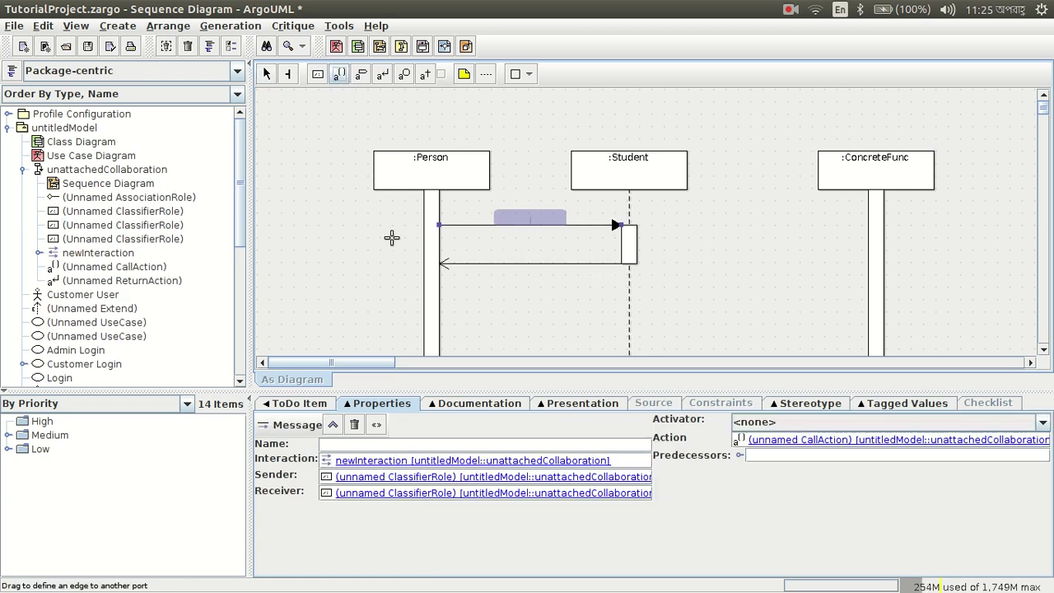
drag(437, 303, 632, 309)
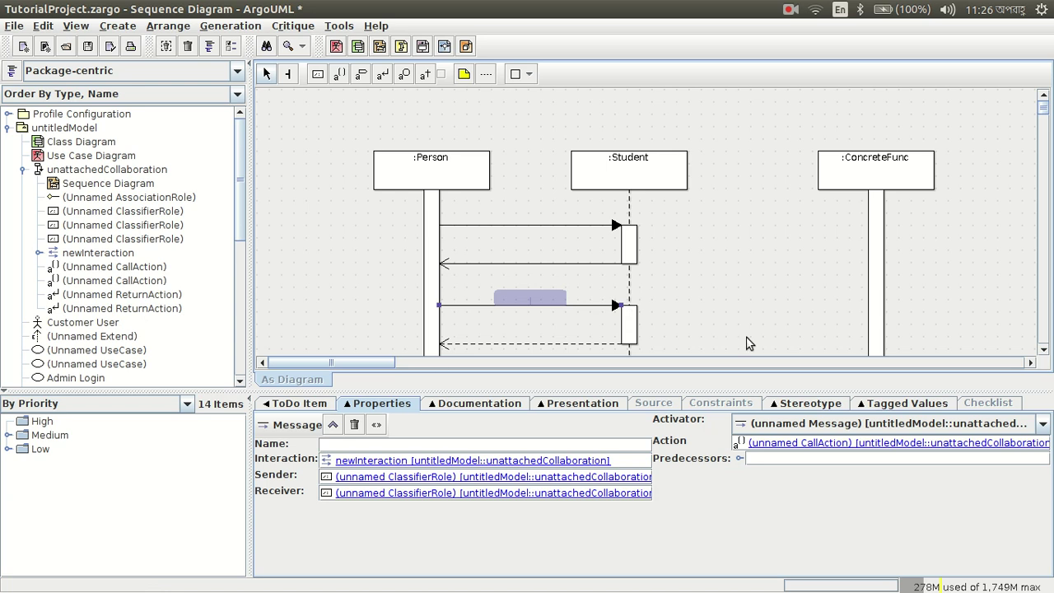
Step: Enlarge the diagram area's height and move the ConcreteFunc role closer to the Student role
drag(702, 395, 710, 468)
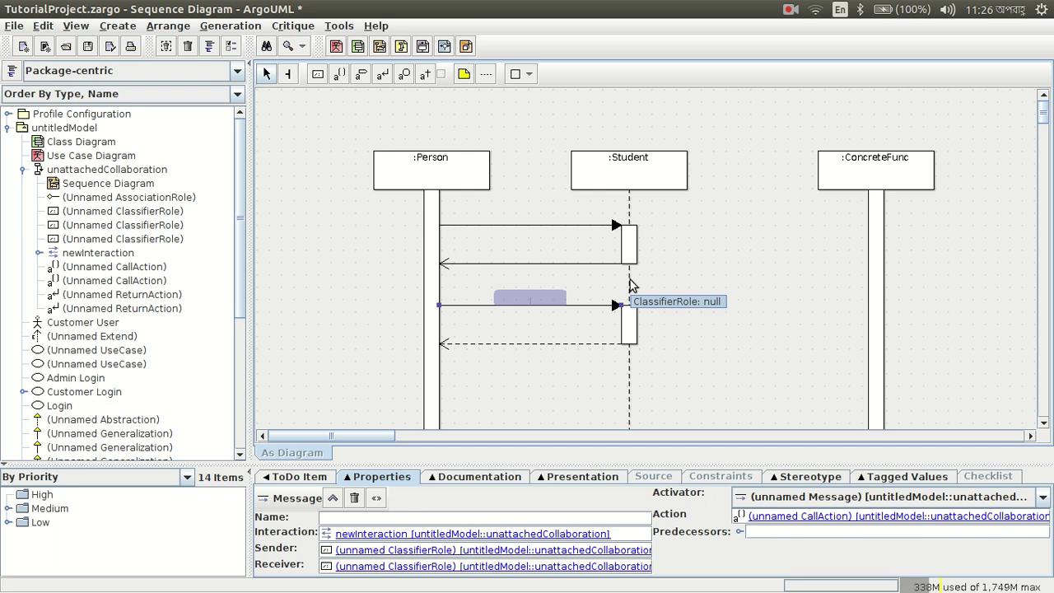
drag(829, 177, 769, 175)
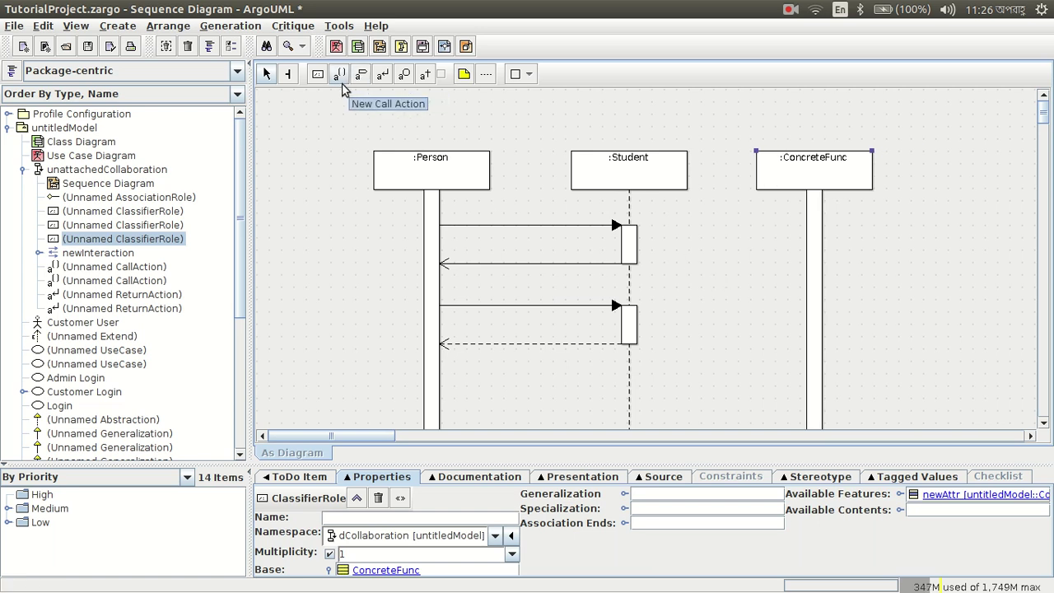
click(501, 266)
click(505, 264)
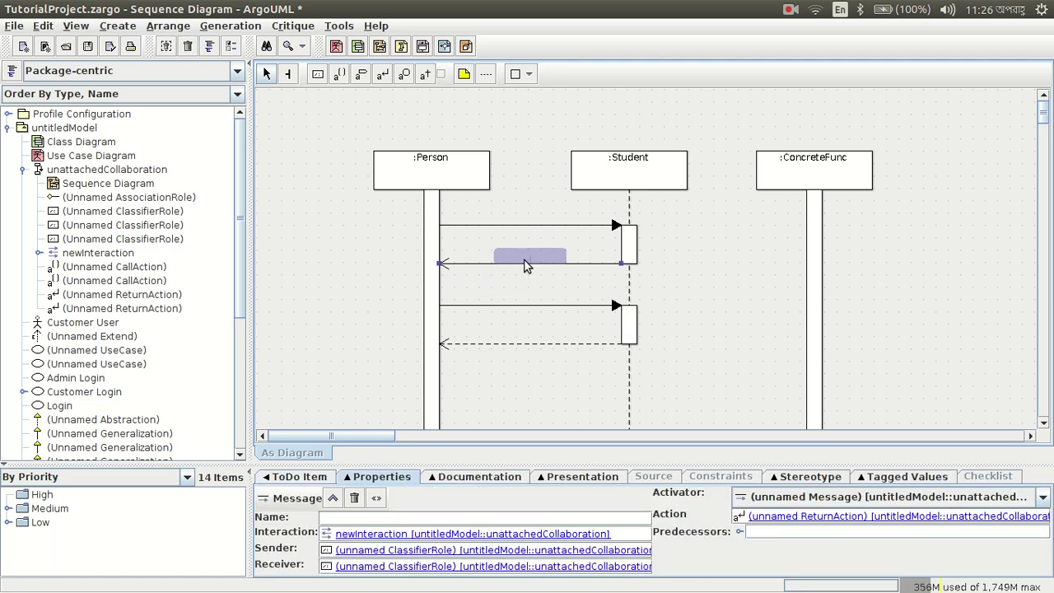
click(530, 226)
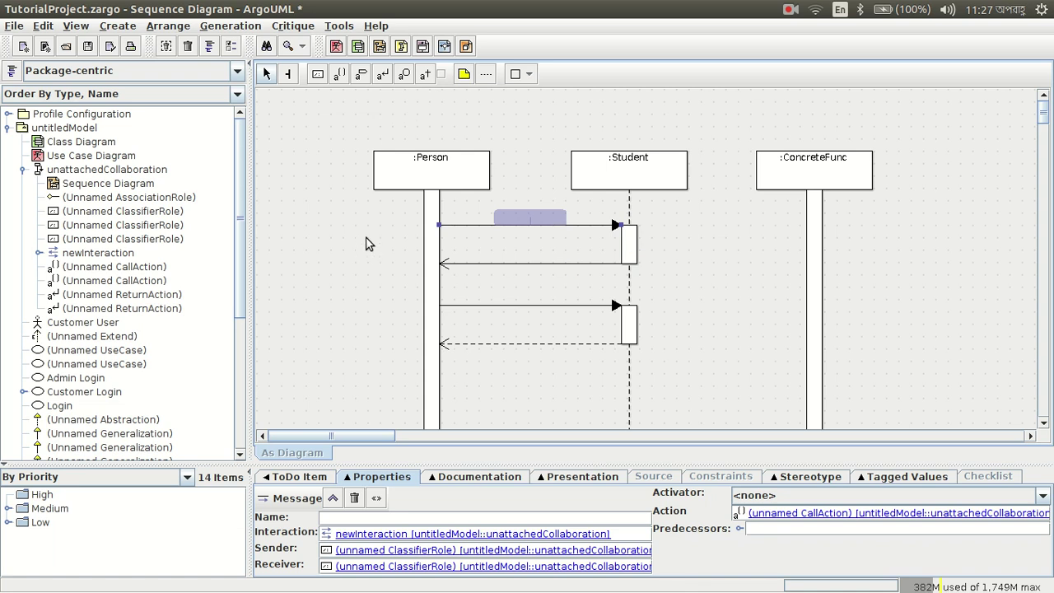
Step: Draw a send action from Student's first activation to ConcreteFunc and replace it with a return action from ConcreteFunc back to that activation
click(361, 73)
drag(631, 232, 807, 234)
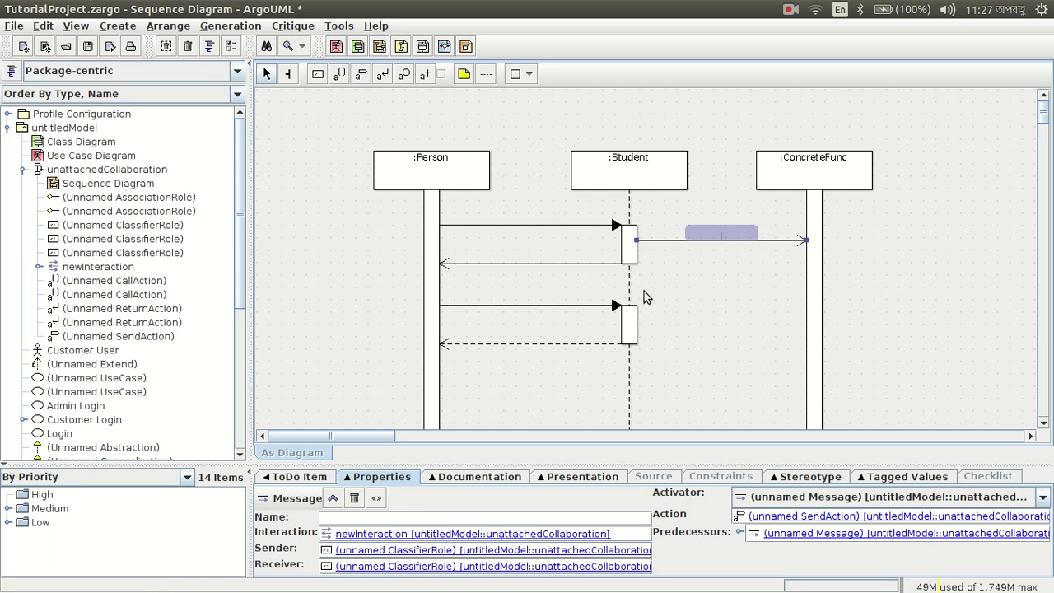
click(382, 74)
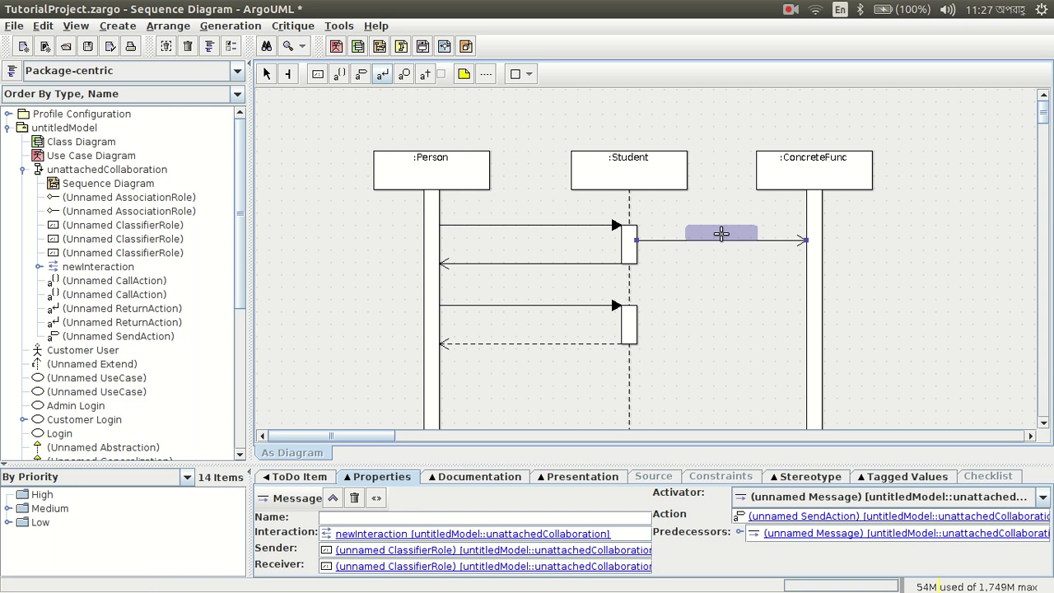
key(Delete)
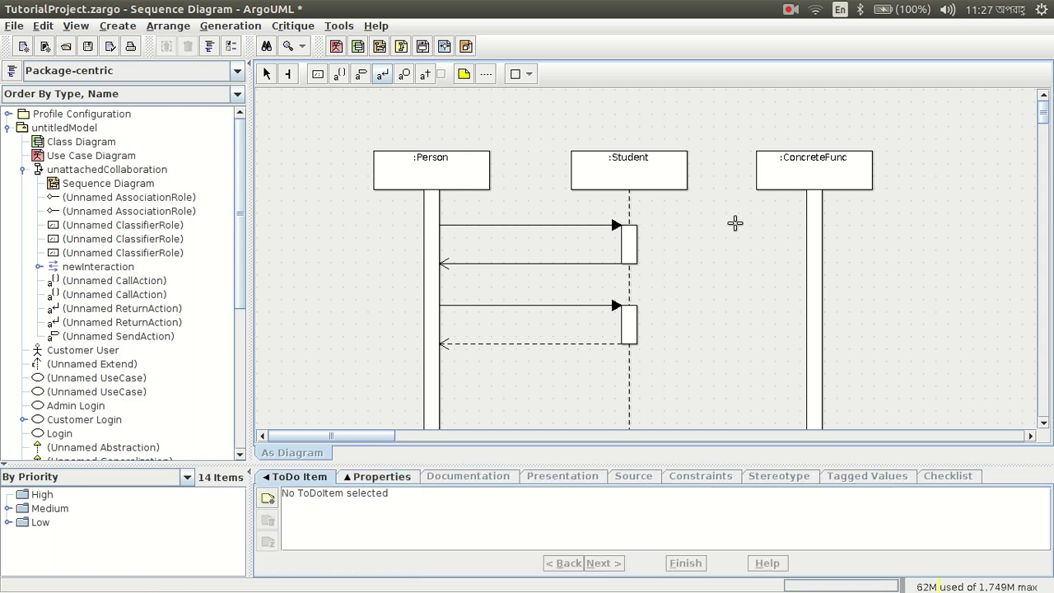
drag(818, 244, 637, 243)
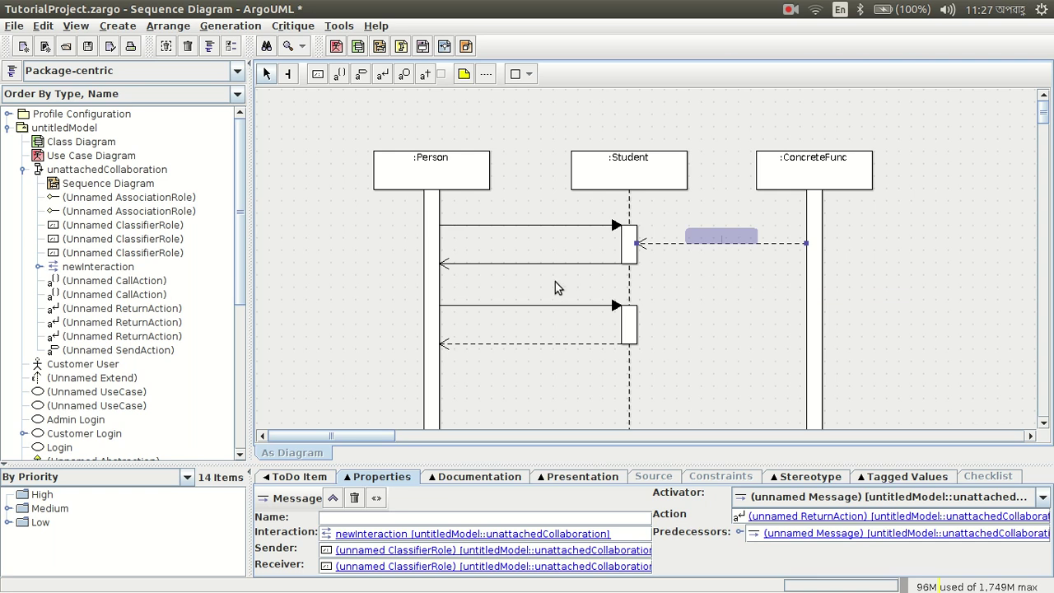
Step: Move the Student and ConcreteFunc roles to the left to bring the three roles closer together
click(820, 232)
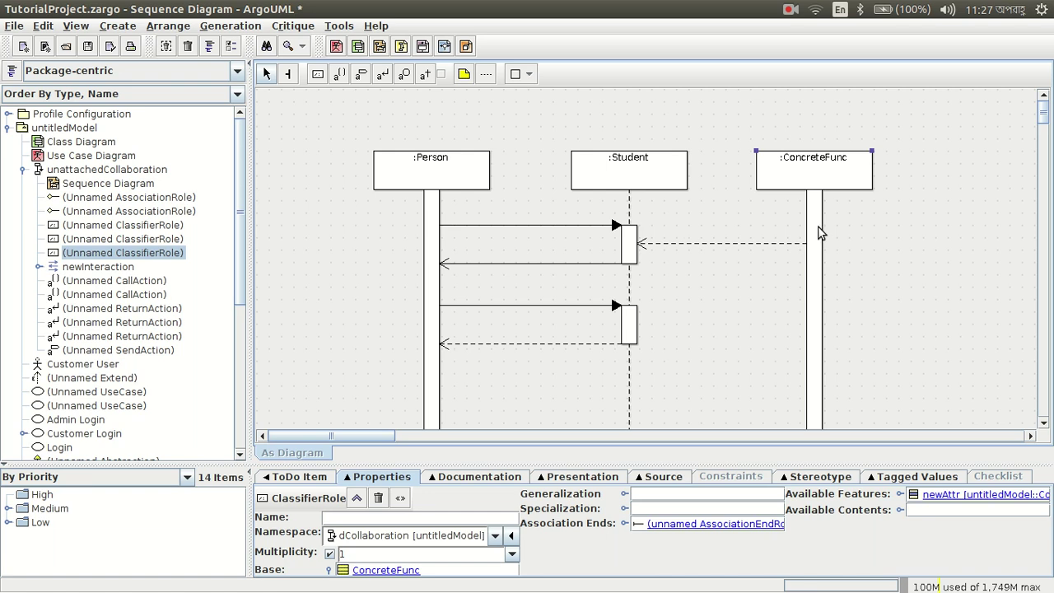
drag(812, 231, 766, 240)
drag(646, 181, 607, 178)
drag(729, 173, 704, 174)
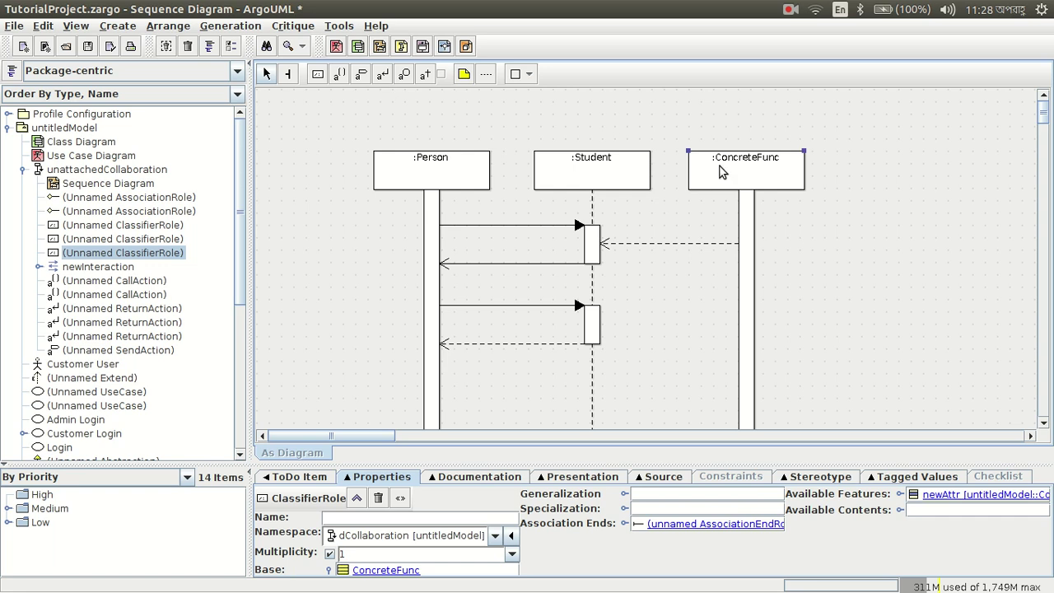
Step: Try drawing a create action from Student's second activation to the ConcreteFunc role
click(405, 75)
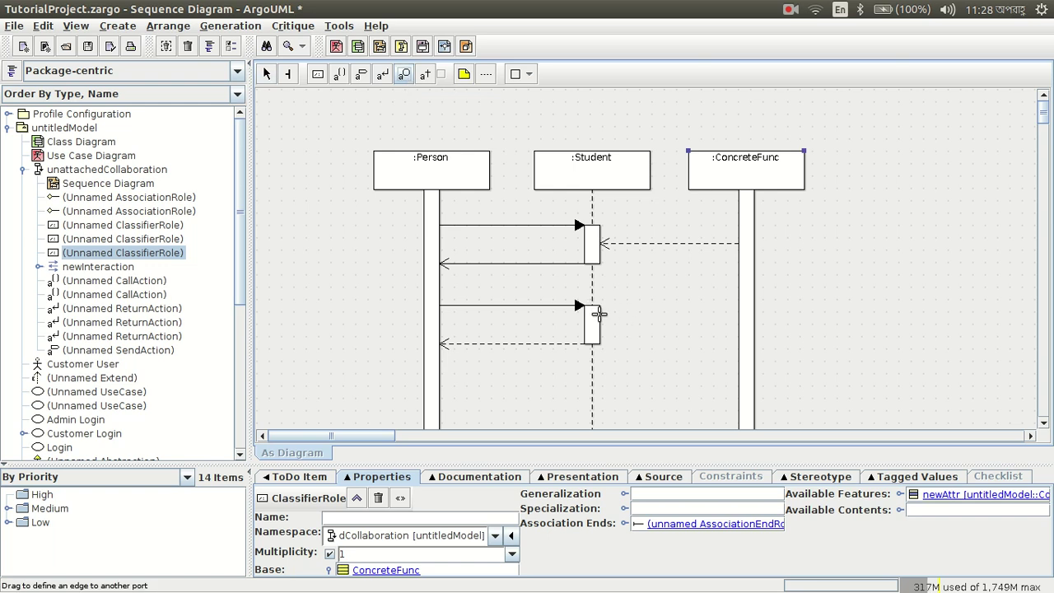
drag(599, 314, 789, 306)
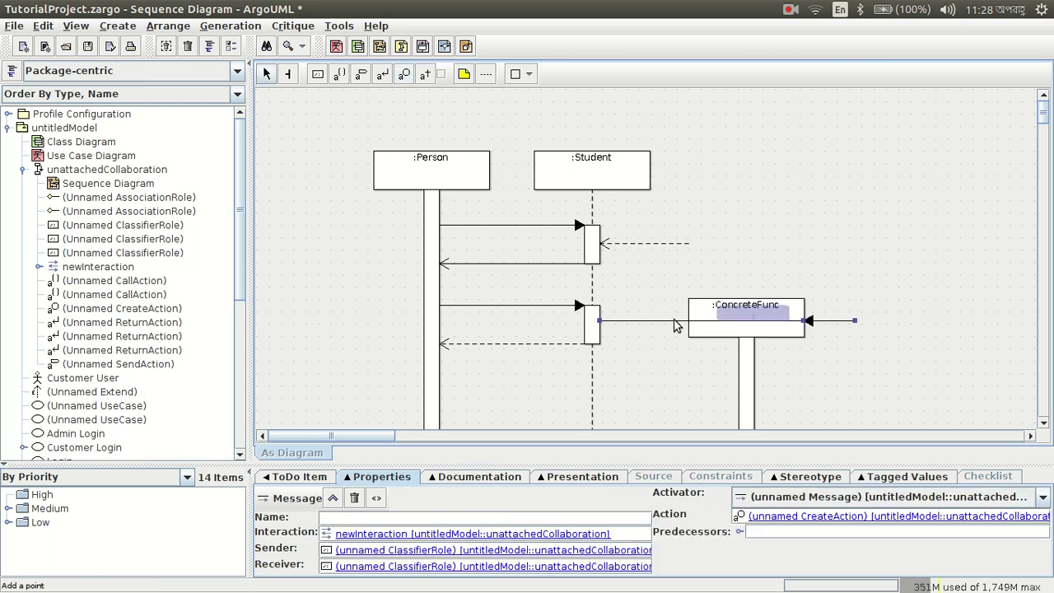
key(Delete)
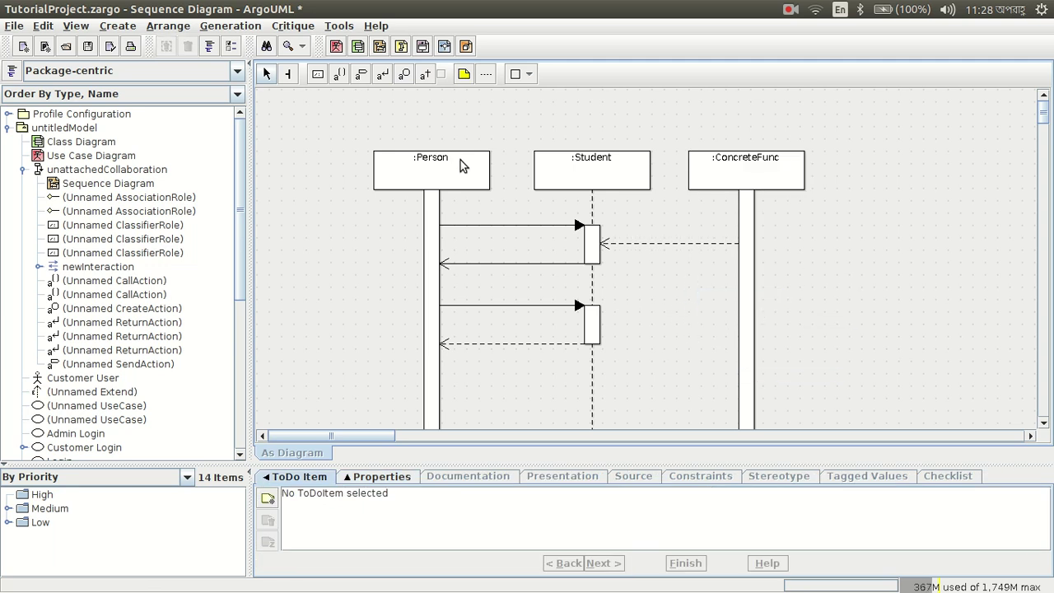
click(317, 76)
click(862, 152)
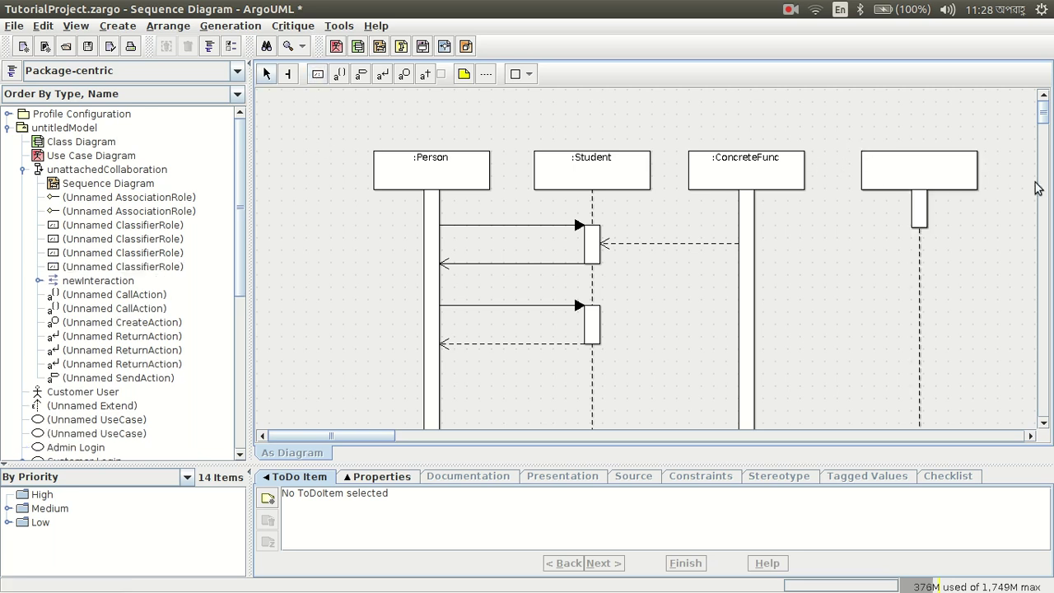
click(921, 219)
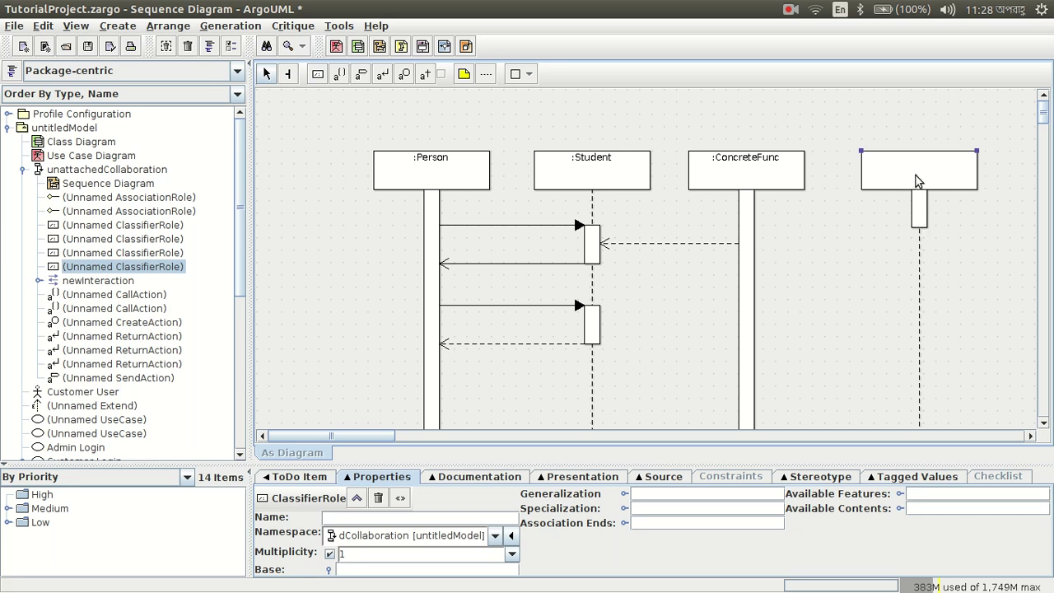
key(Delete)
Step: Place a new classifier role to the right of ConcreteFunc and draw a create action to it from Student's second activation
click(317, 74)
click(884, 165)
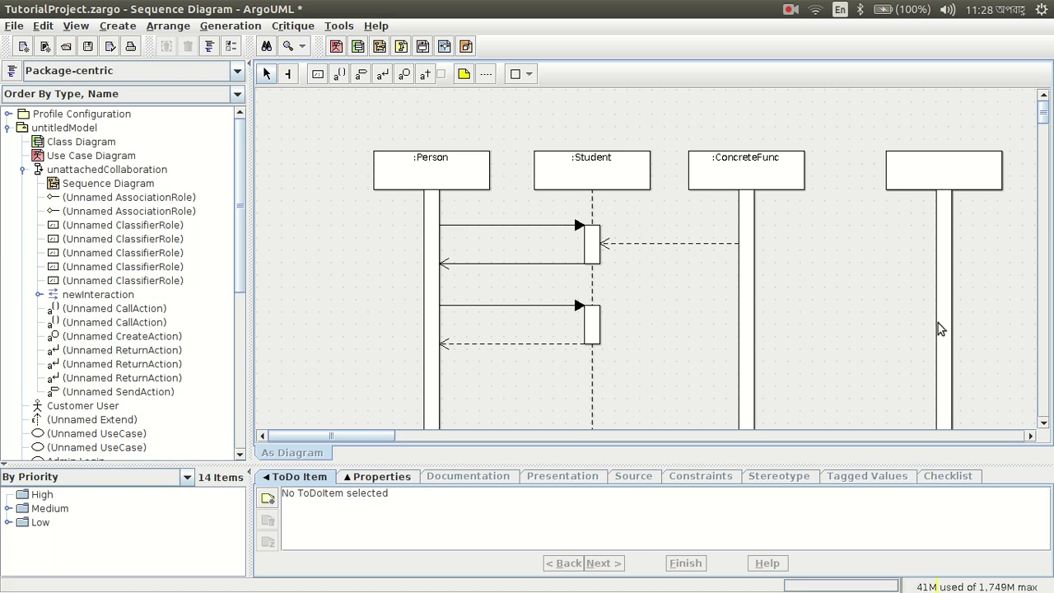
click(403, 76)
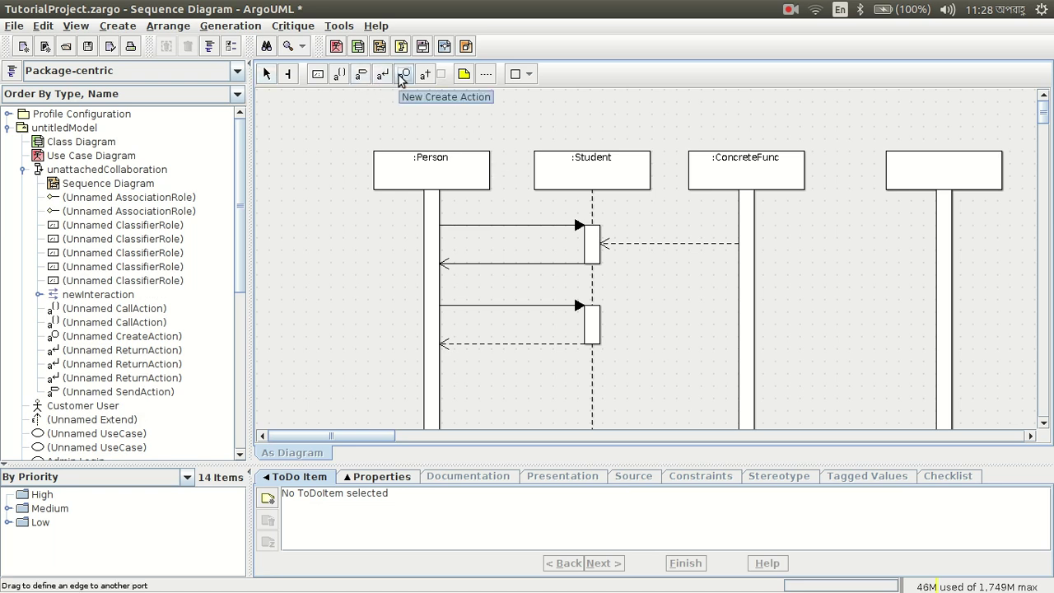
click(403, 75)
mouse_move(598, 318)
mouse_down()
mouse_move(965, 324)
mouse_move(944, 326)
mouse_up()
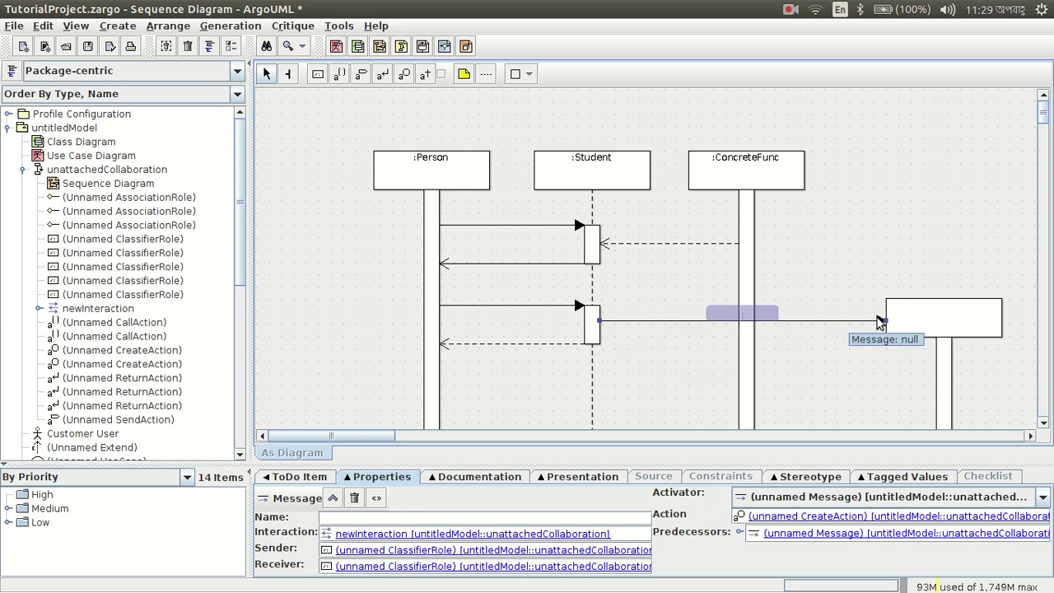
Step: Rearrange the roles so that the newly created unnamed role sits between Student and ConcreteFunc
drag(913, 336, 678, 336)
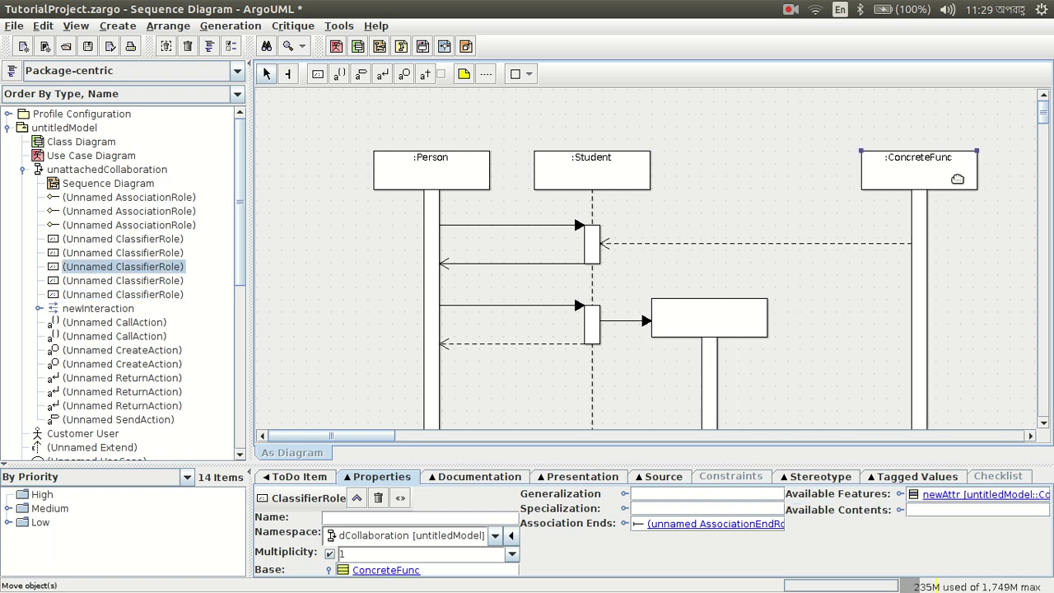
drag(725, 306, 792, 298)
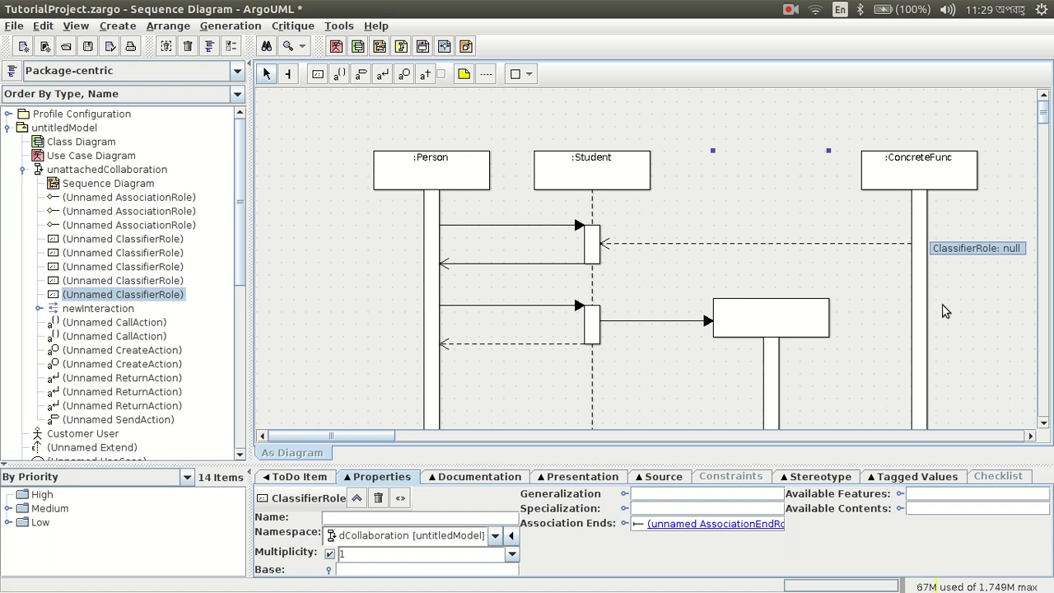
Step: Draw a destroy action from the Student lifeline, below its second activation, to the unnamed role's lifeline
scroll(843, 292, up, 1)
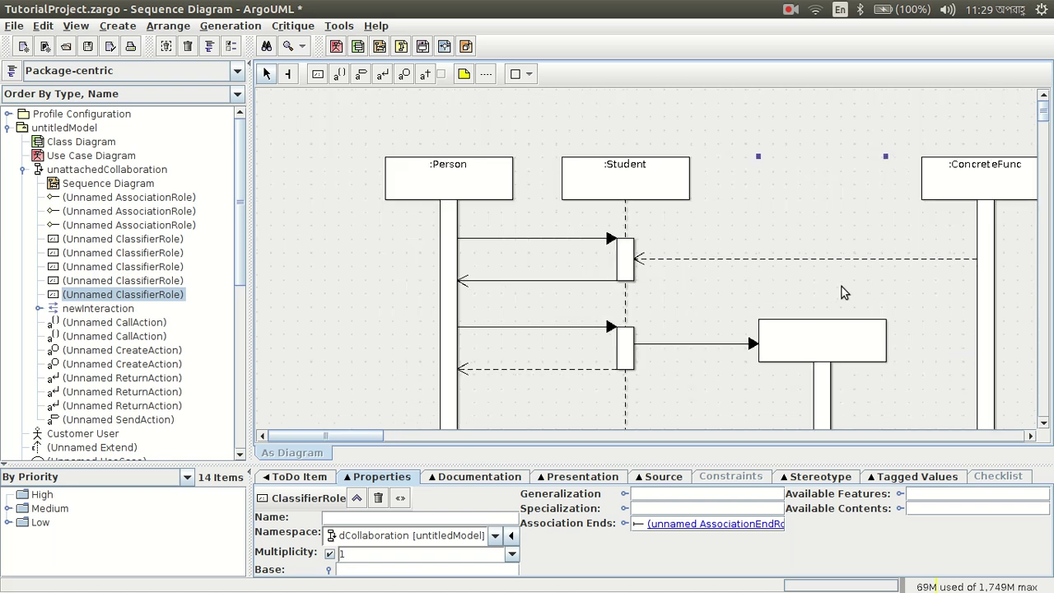
scroll(844, 293, down, 1)
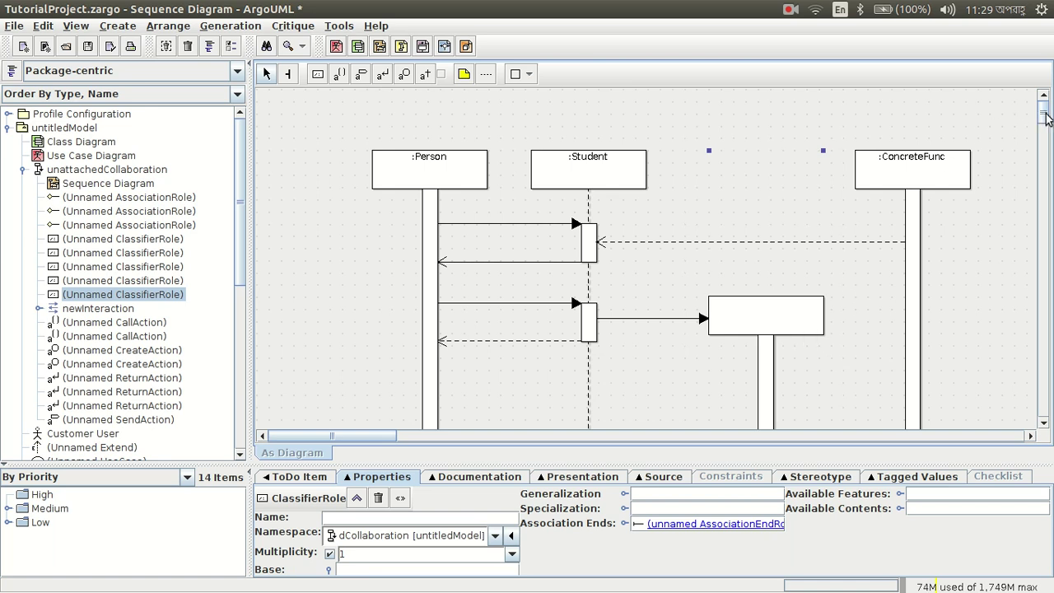
drag(1046, 118, 1046, 128)
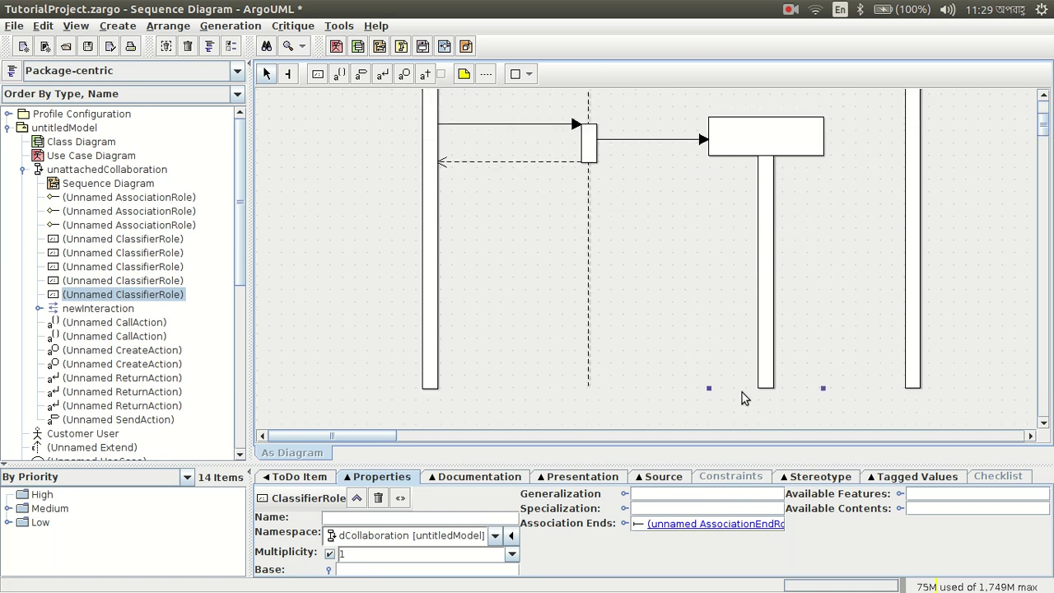
drag(1046, 127, 1048, 117)
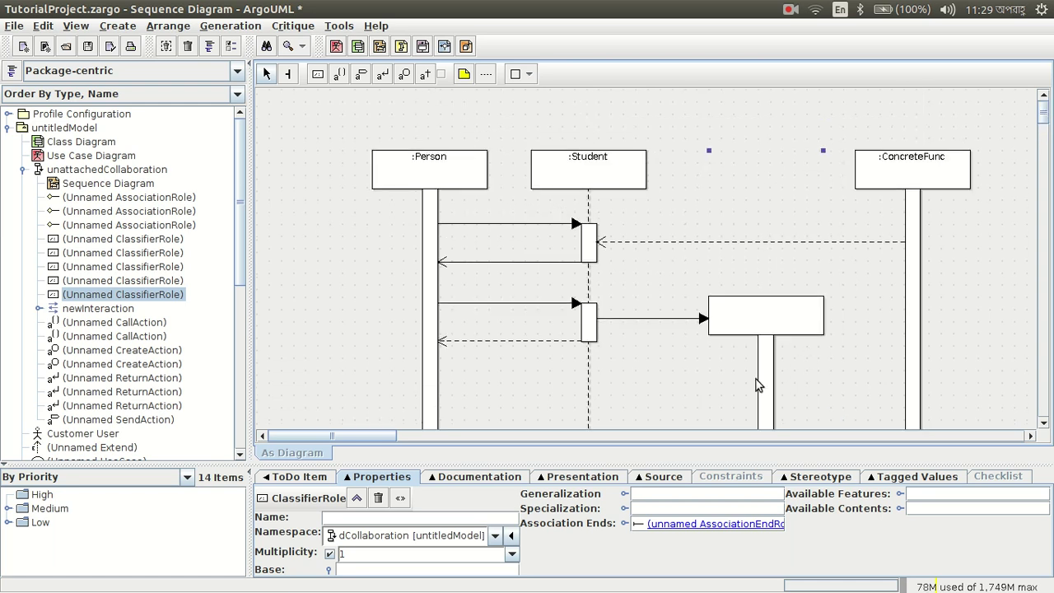
click(426, 74)
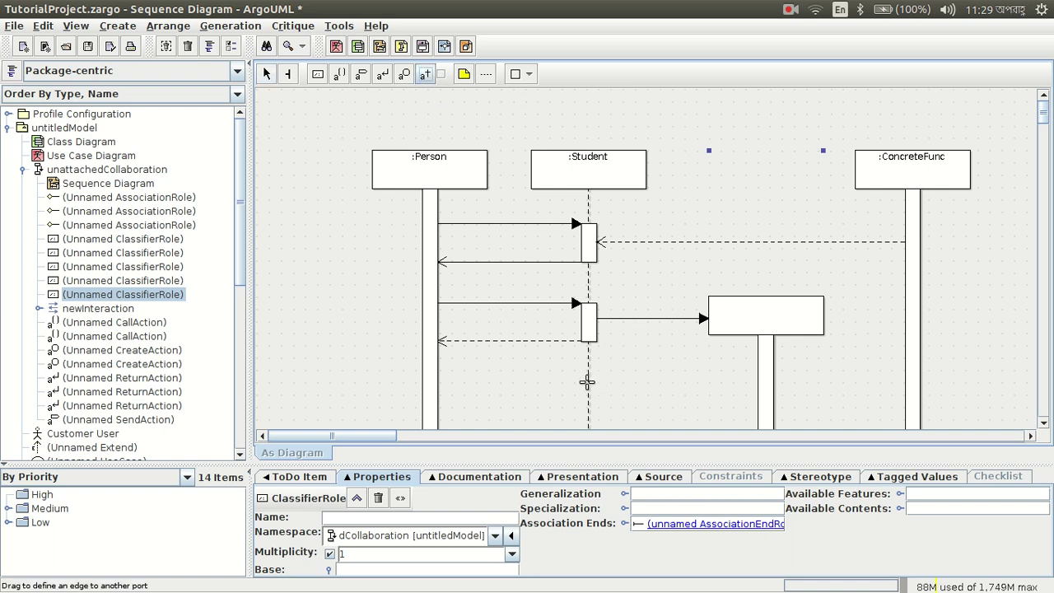
mouse_move(587, 382)
mouse_down()
mouse_move(772, 375)
mouse_move(760, 383)
mouse_up()
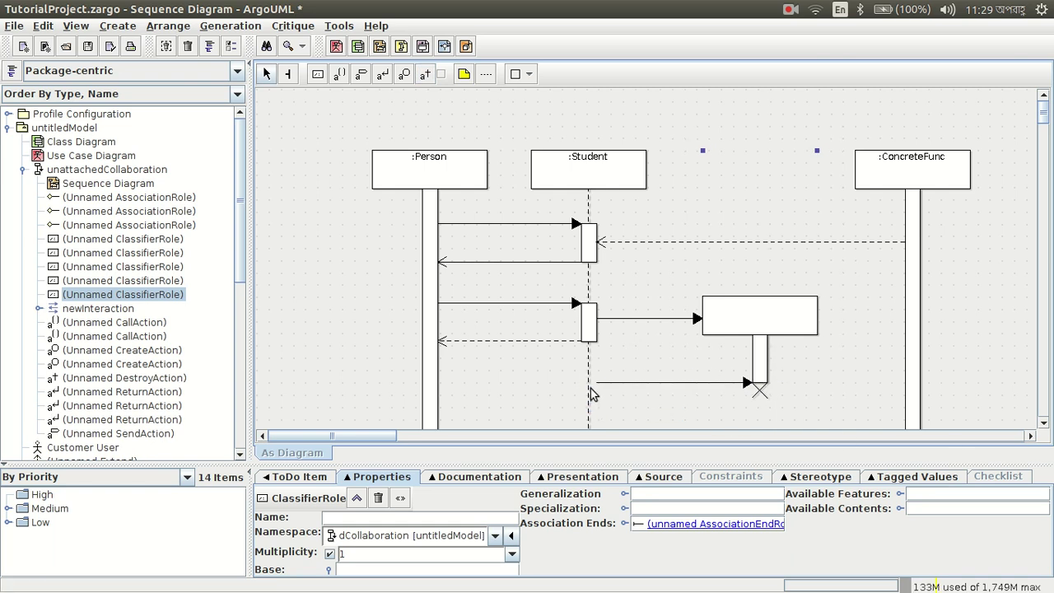
Step: Delete the destroy message and redraw it from the lower end of Student's second activation to the unnamed role's lifeline
click(589, 342)
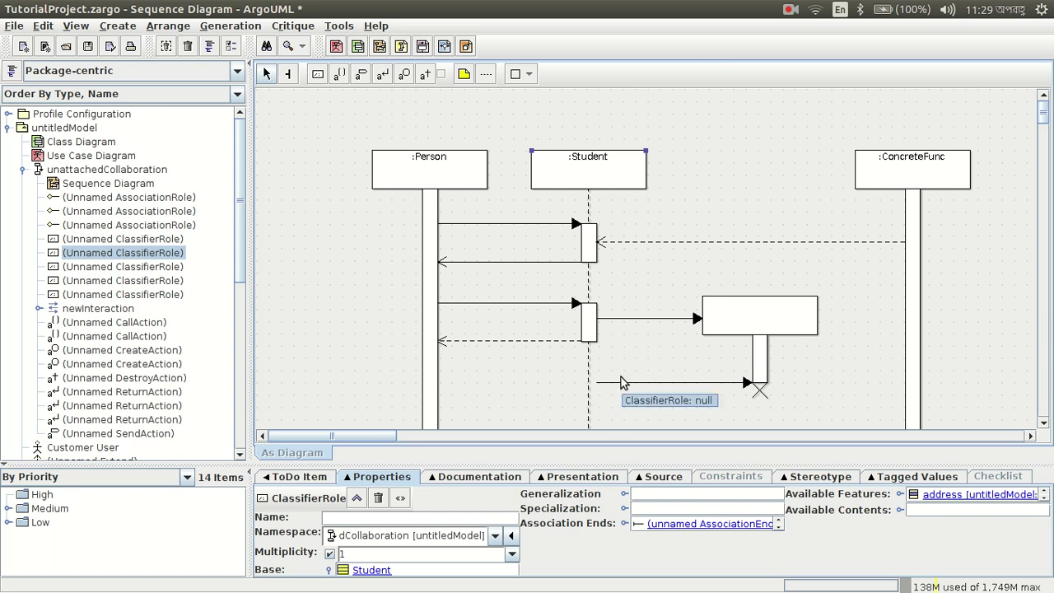
click(626, 384)
key(Delete)
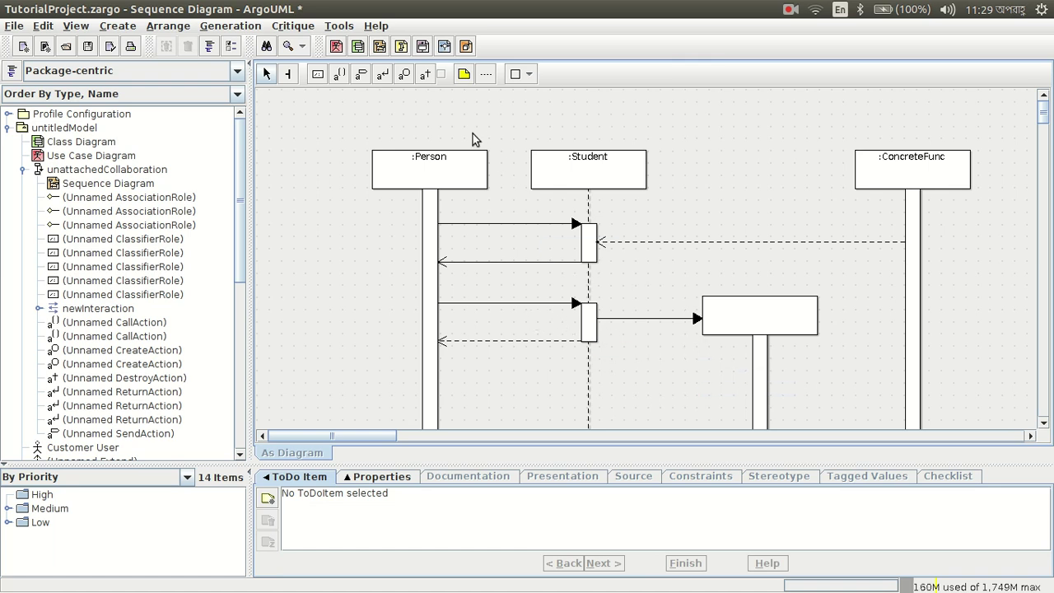
click(424, 73)
drag(596, 333, 759, 384)
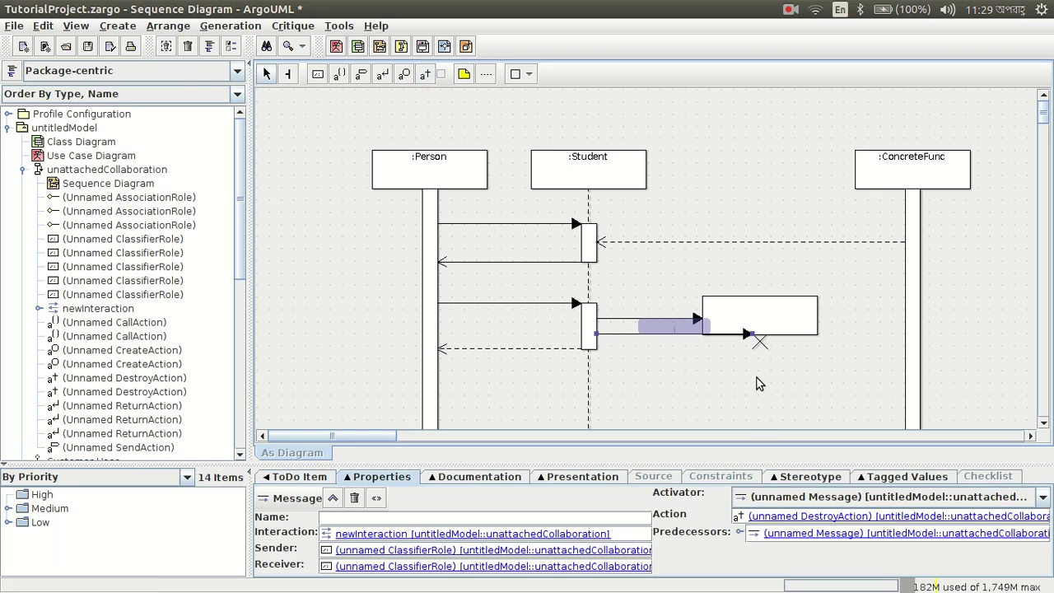
Step: Move the destroy message slightly down so that it ends just below the unnamed role's box
click(748, 323)
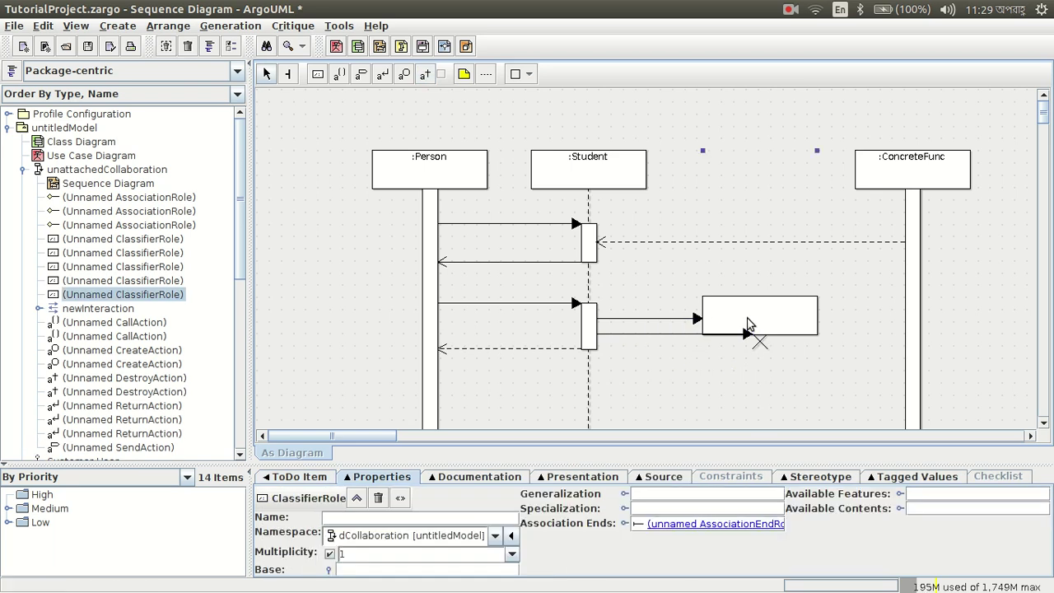
click(593, 346)
drag(669, 333, 667, 356)
click(585, 350)
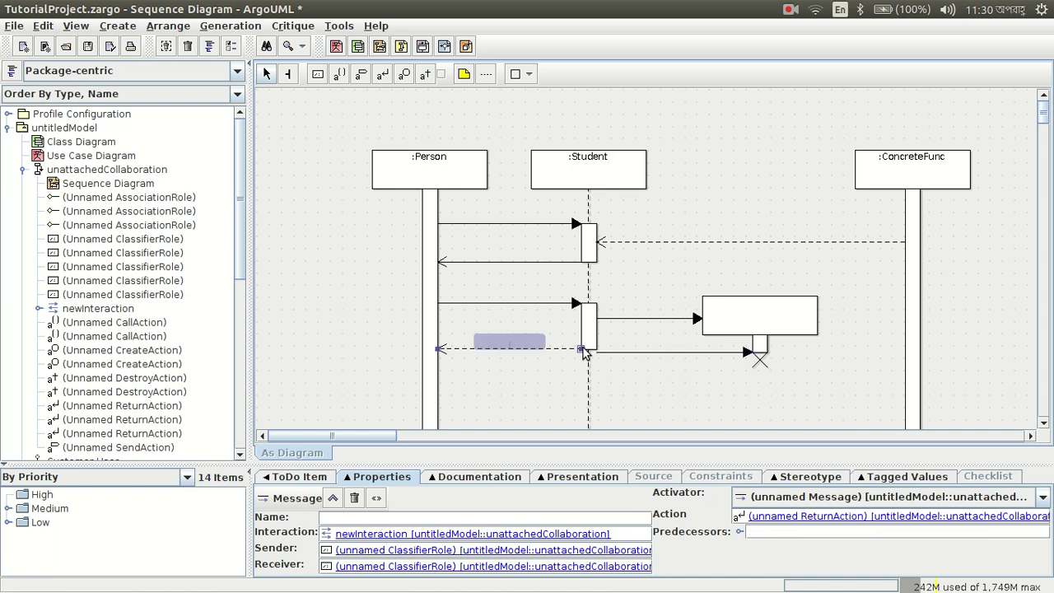
click(706, 354)
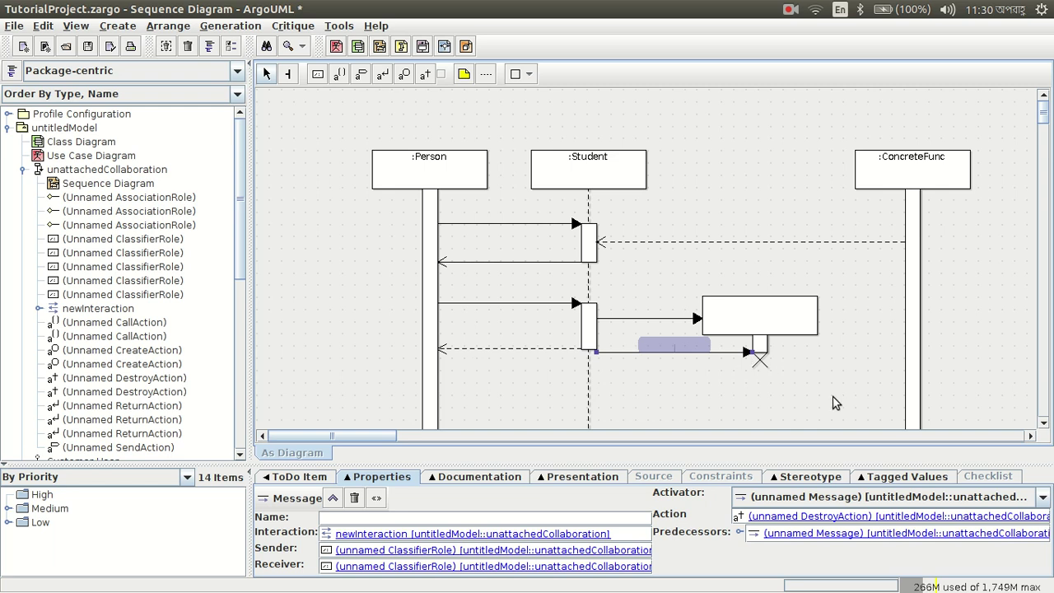
click(486, 75)
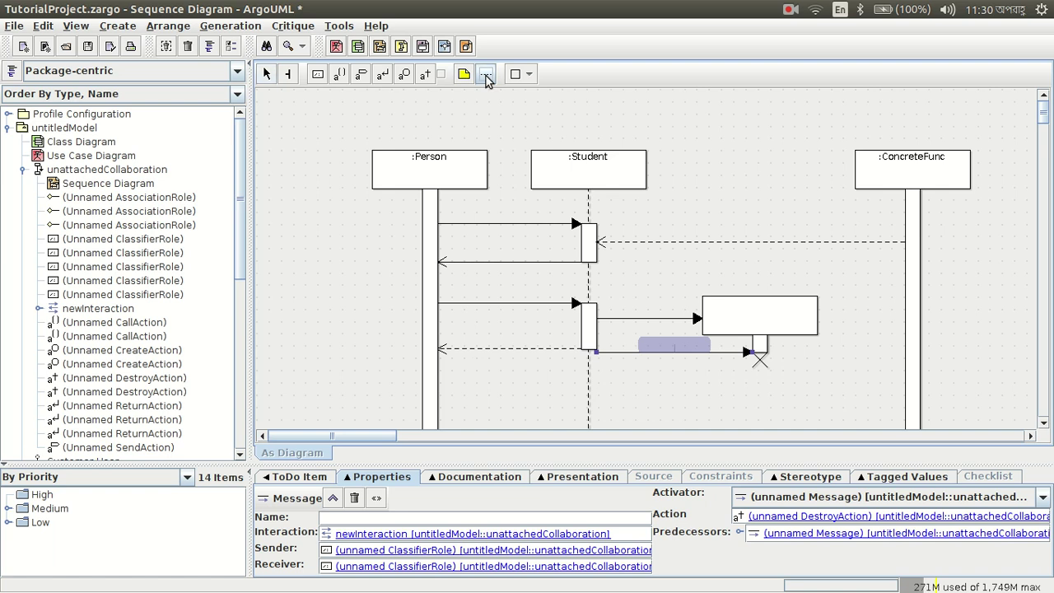
click(520, 75)
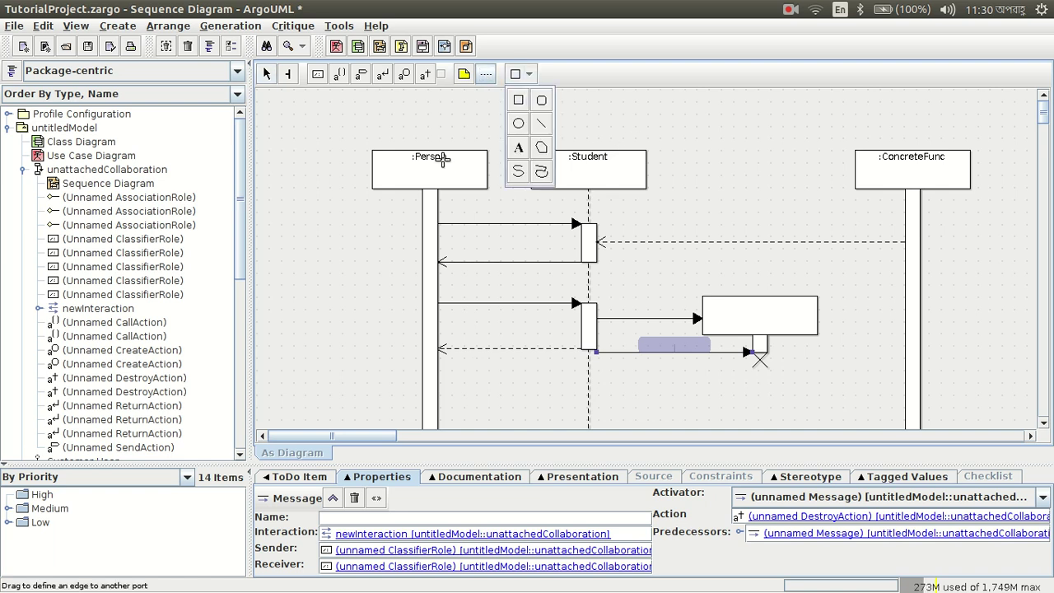
click(704, 121)
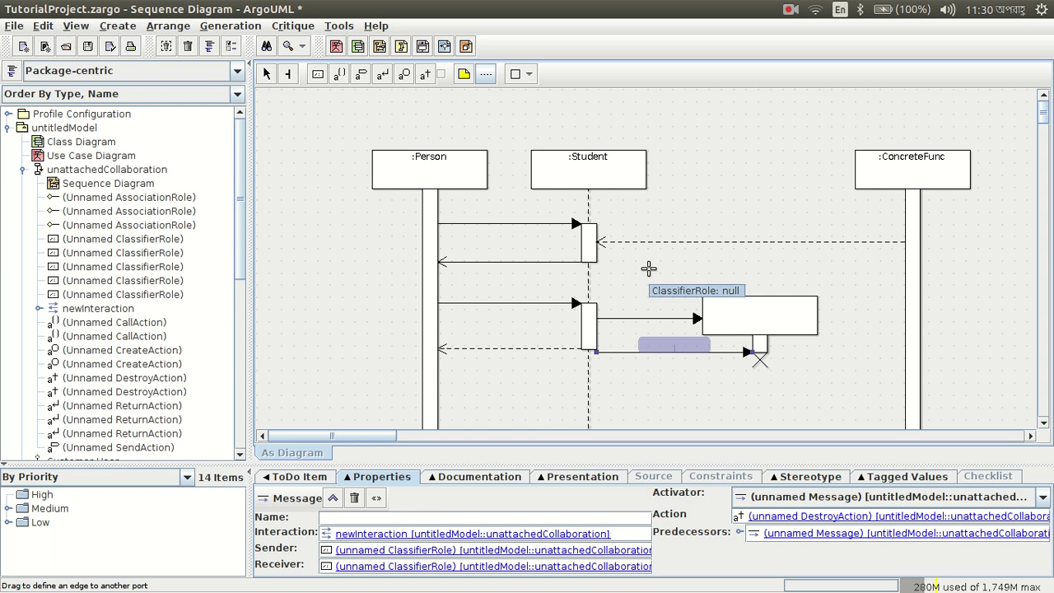
Step: Examine the properties and name editing of the call and return messages between Person and Student
click(549, 224)
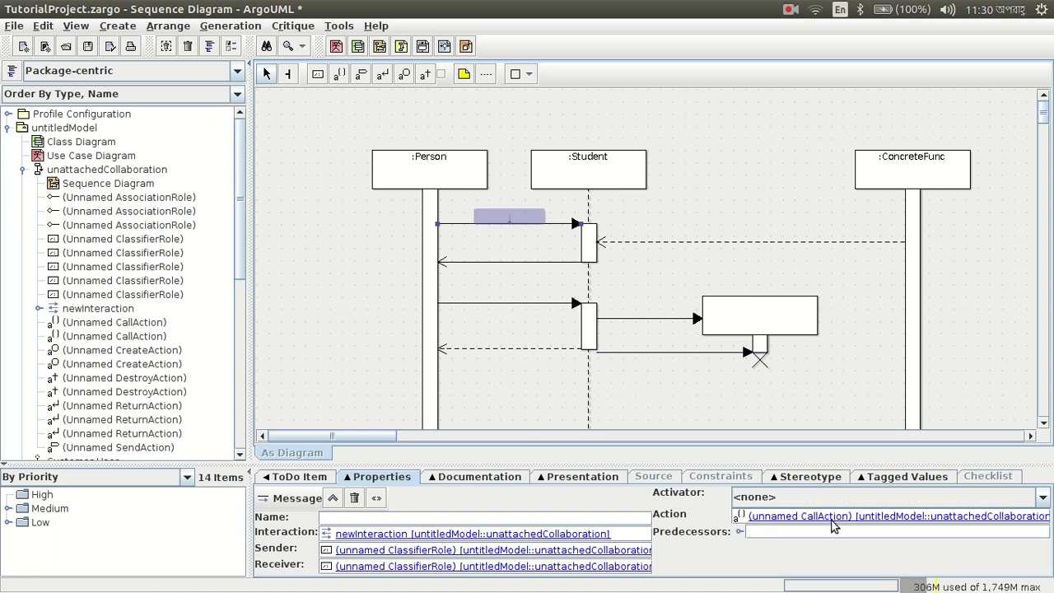
click(500, 262)
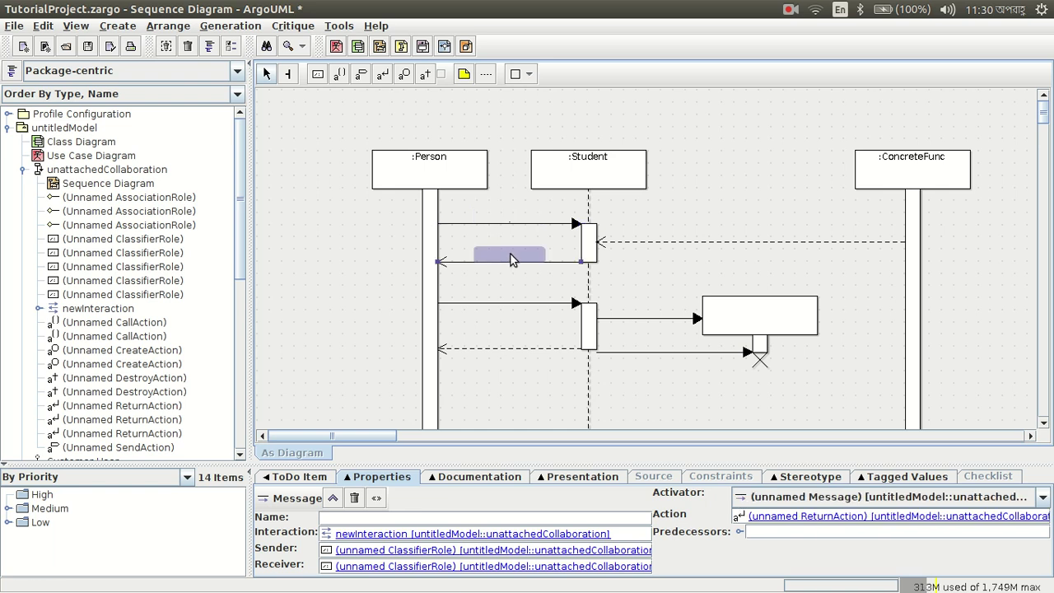
click(535, 293)
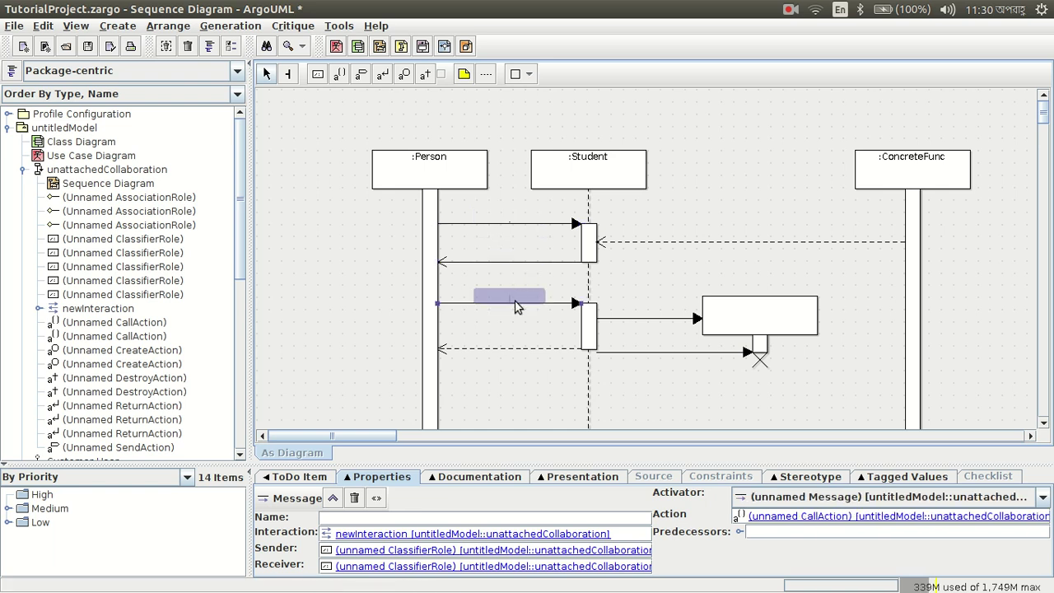
double_click(518, 302)
key(Escape)
double_click(528, 303)
click(528, 329)
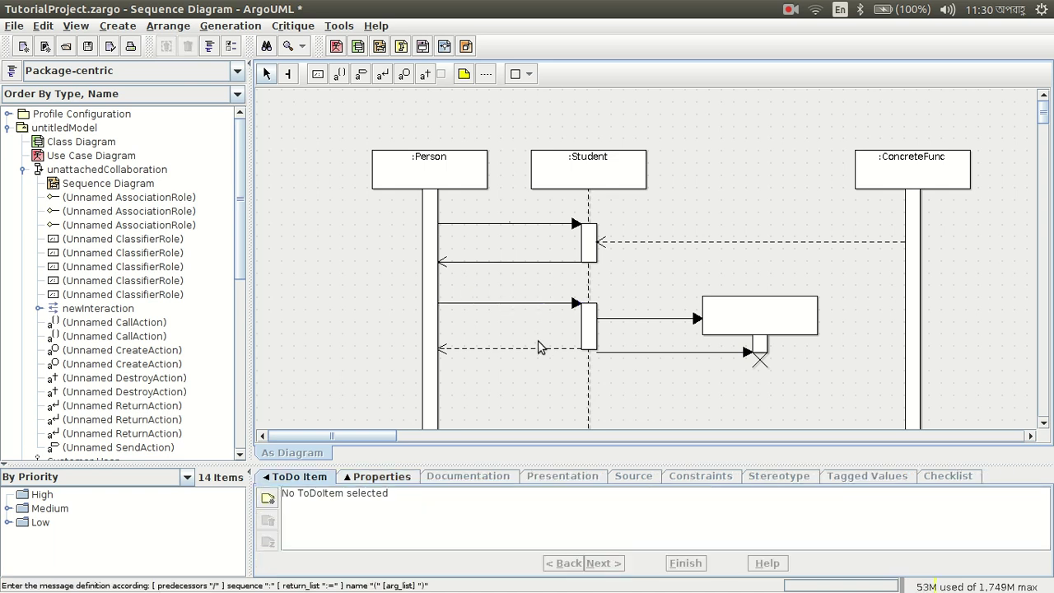
Step: Create a new statechart diagram in untitledModel
click(76, 190)
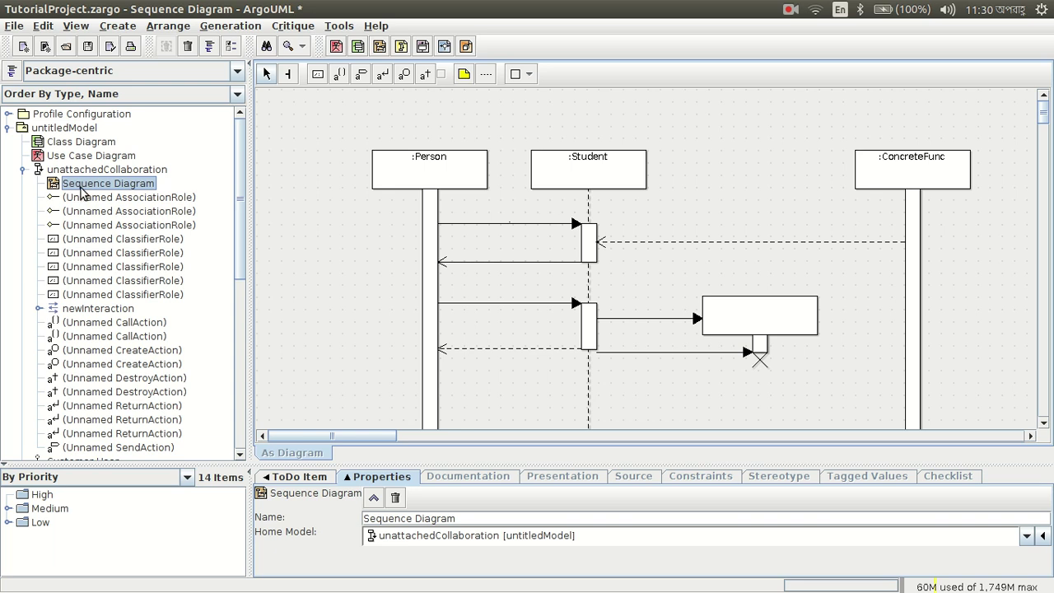
click(87, 170)
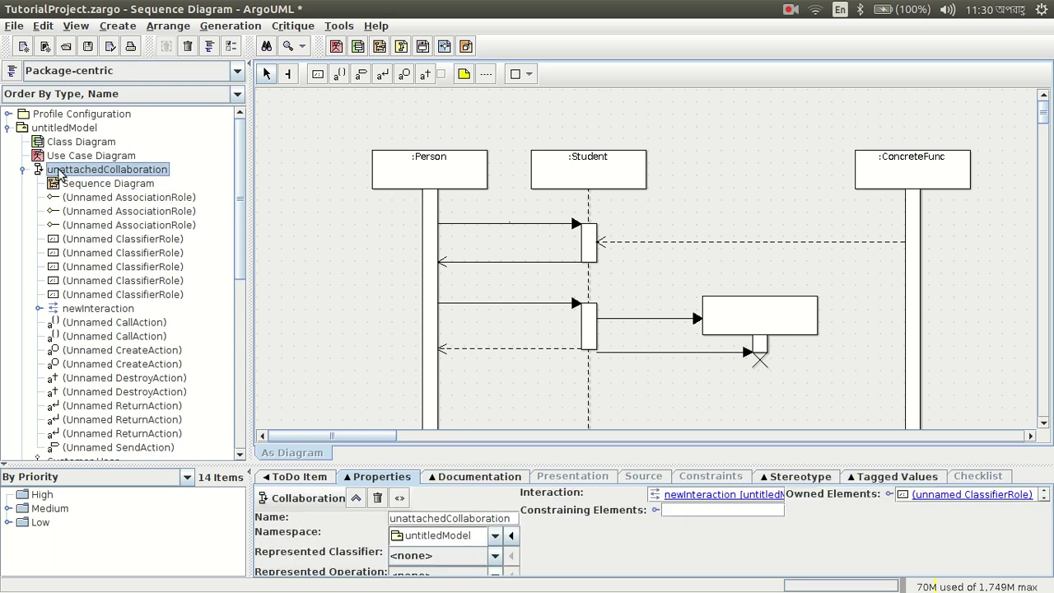
click(76, 116)
click(77, 130)
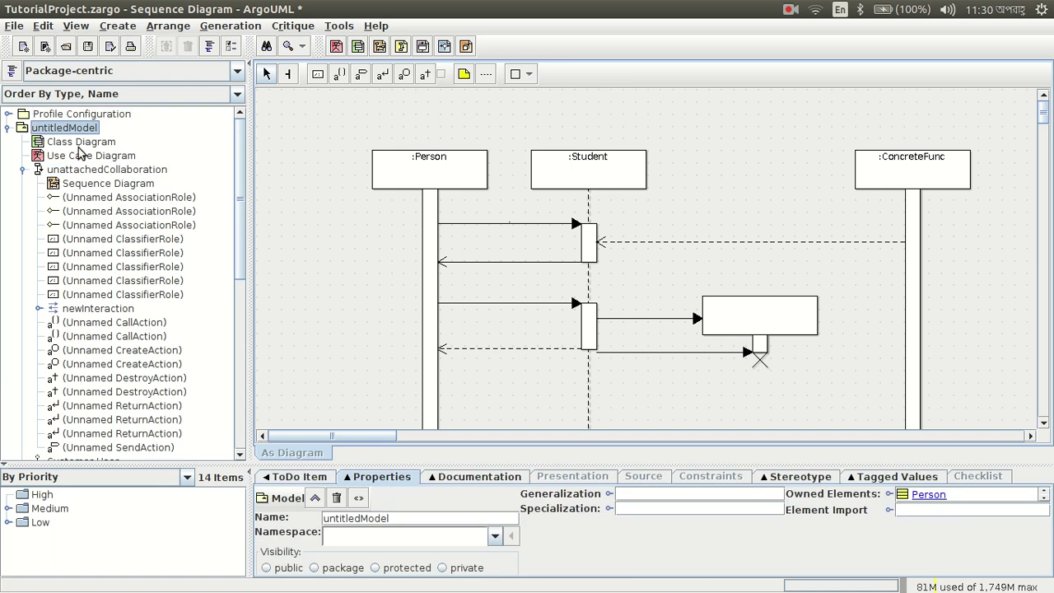
right_click(80, 134)
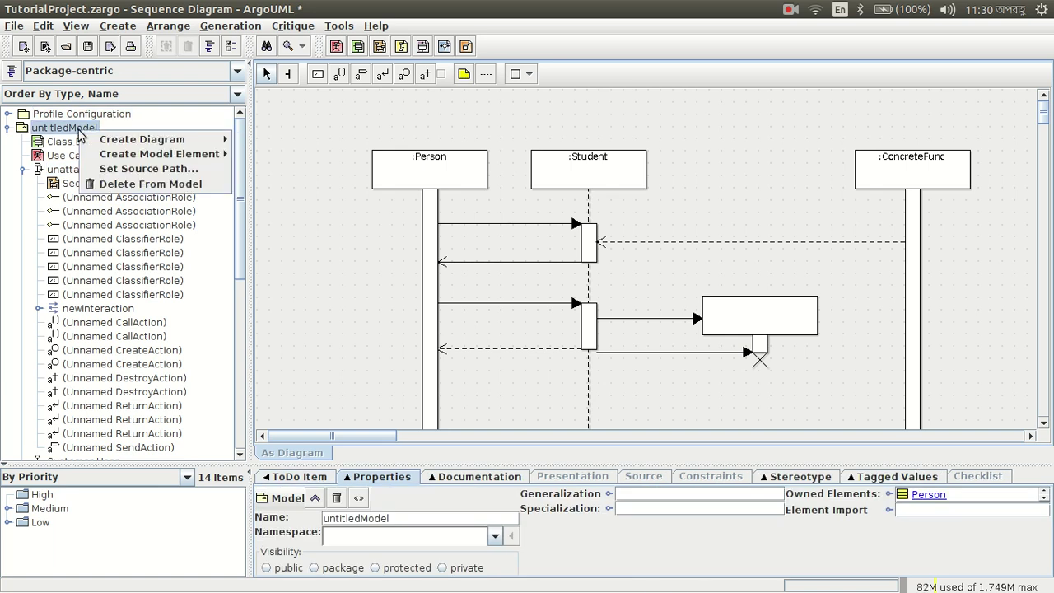
mouse_move(144, 140)
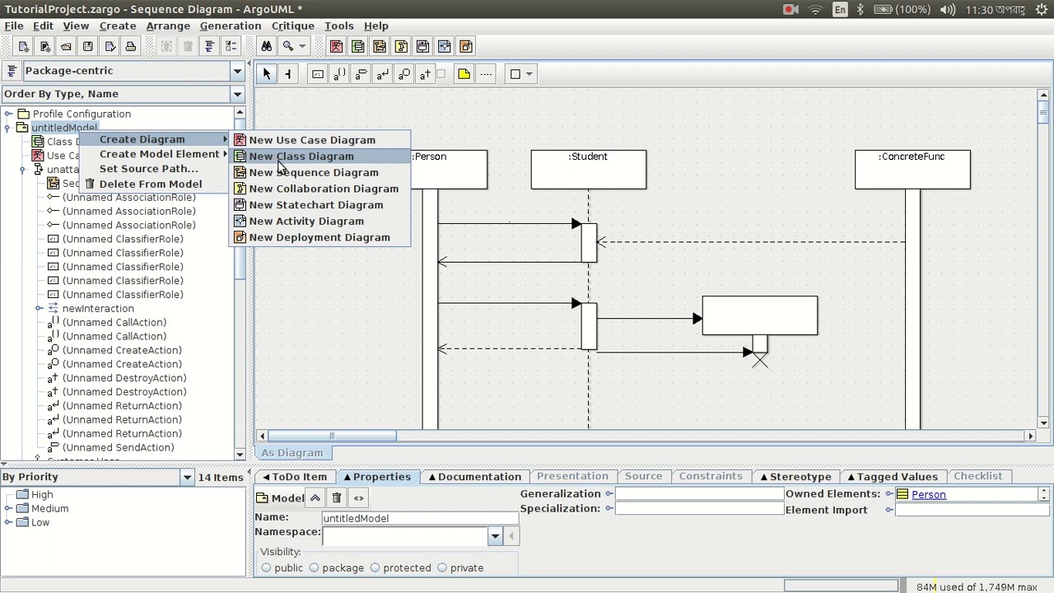
click(305, 205)
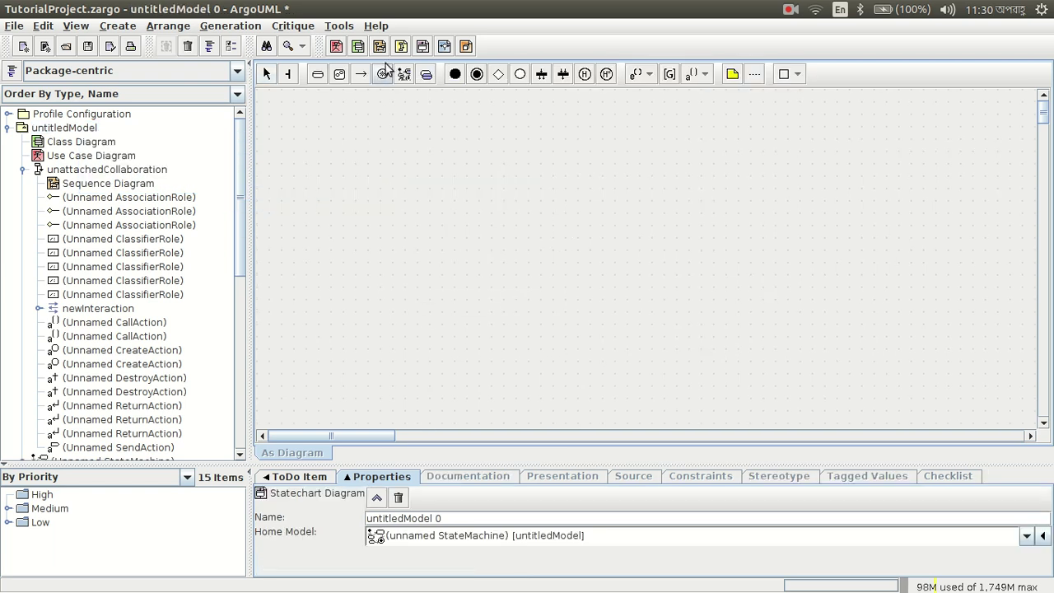
Step: Place a choice pseudostate, add an outgoing transition from it to a new simple state, and make that state narrower
click(521, 74)
click(482, 162)
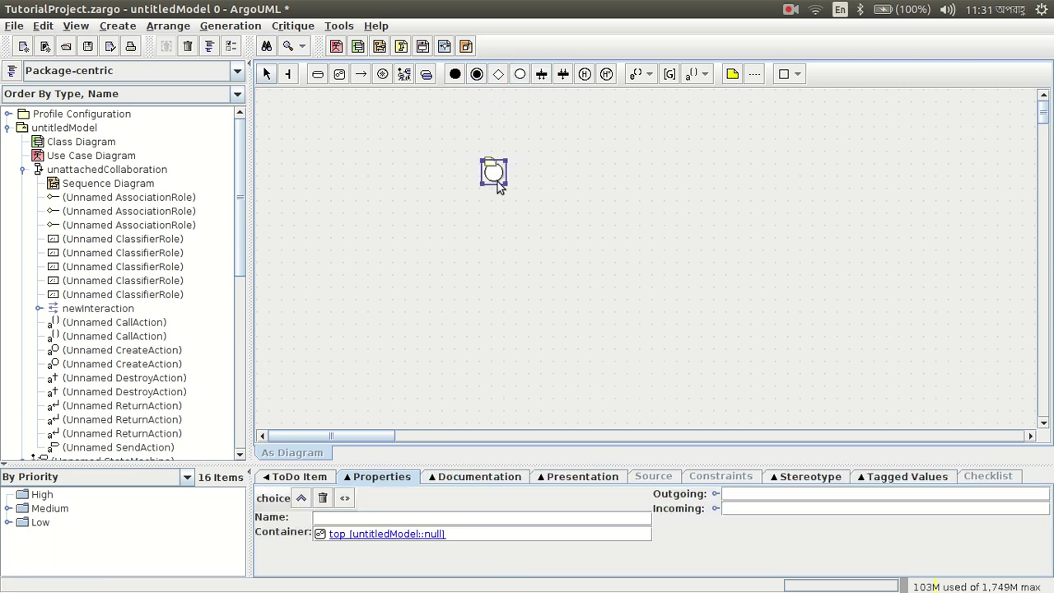
click(512, 173)
drag(630, 172, 669, 151)
mouse_move(680, 171)
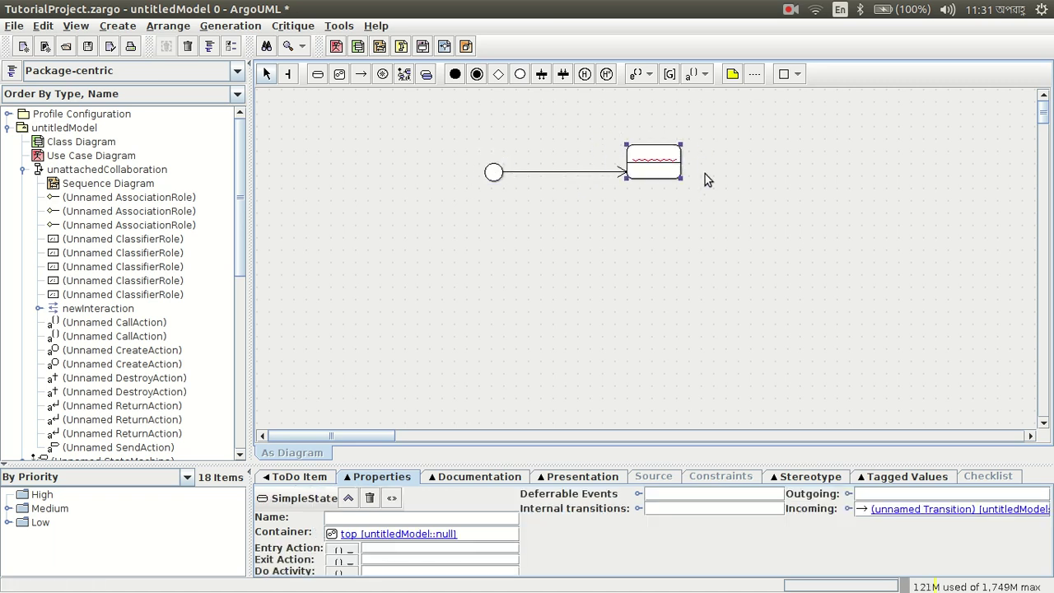
Step: Add an outgoing transition from the first simple state to a second new simple state on its right
click(493, 175)
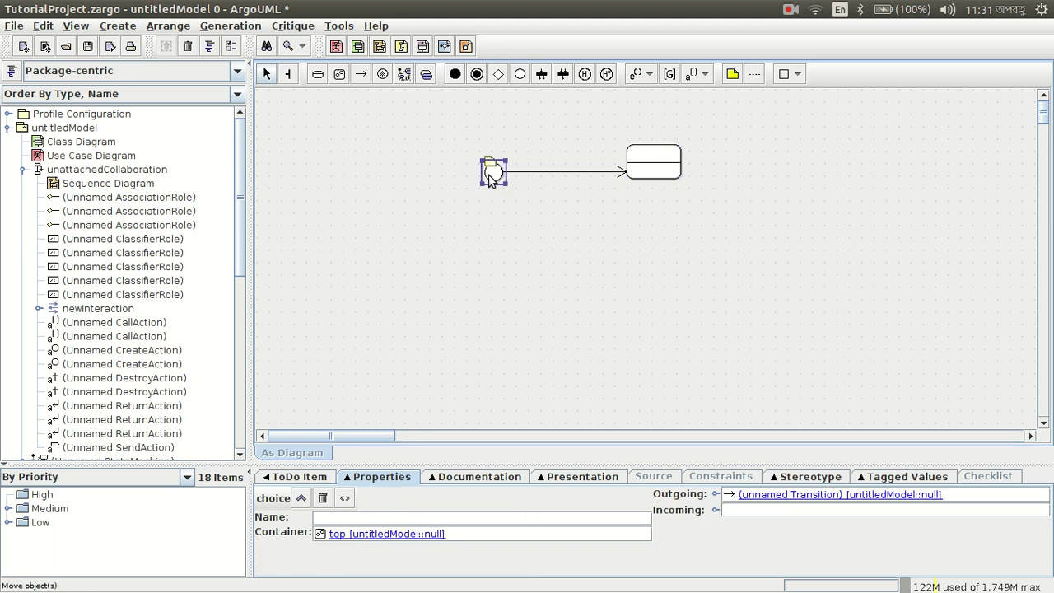
click(677, 166)
click(692, 169)
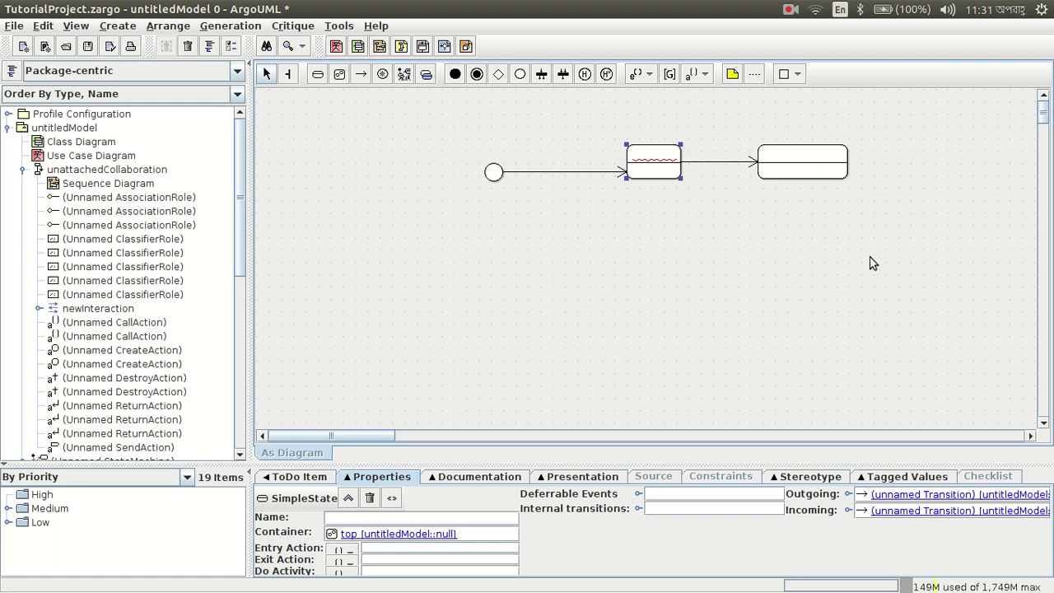
Step: Place a junction below the choice's transition and connect it to the first simple state and to a new simple state on its right
click(499, 74)
click(564, 203)
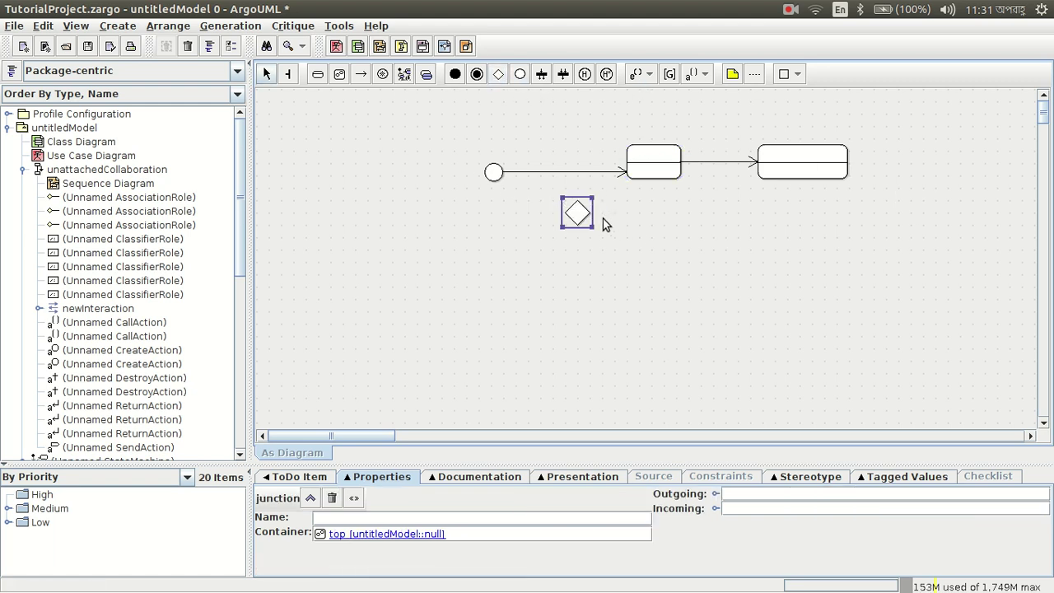
mouse_move(578, 216)
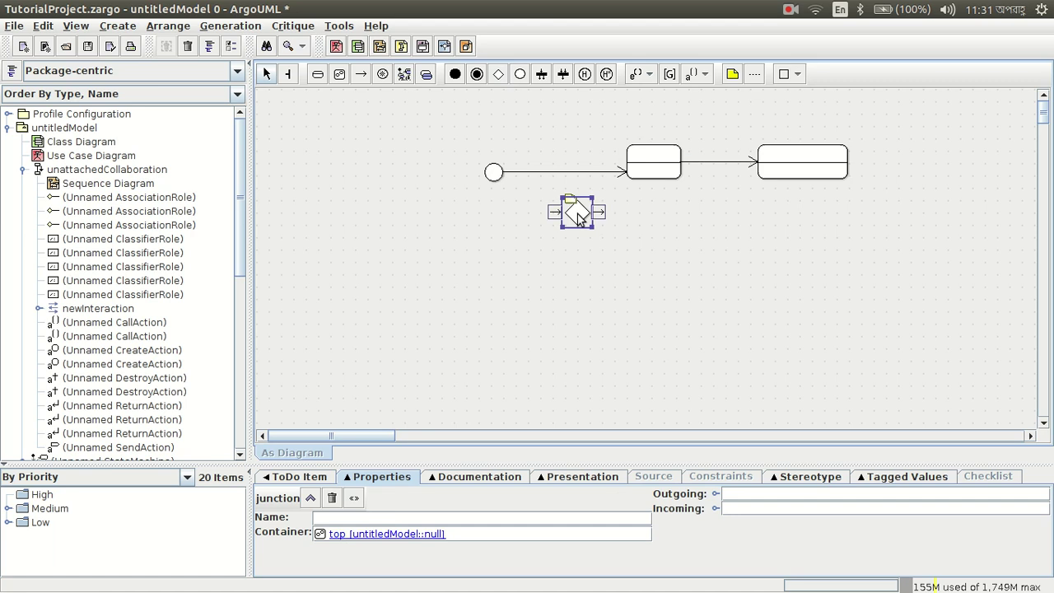
click(361, 74)
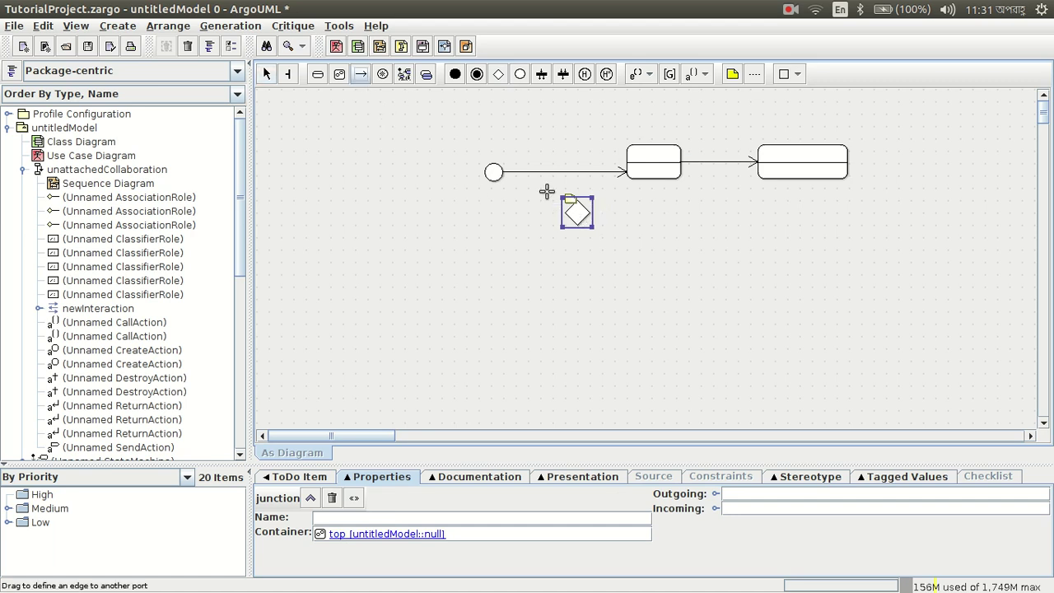
drag(579, 212, 673, 175)
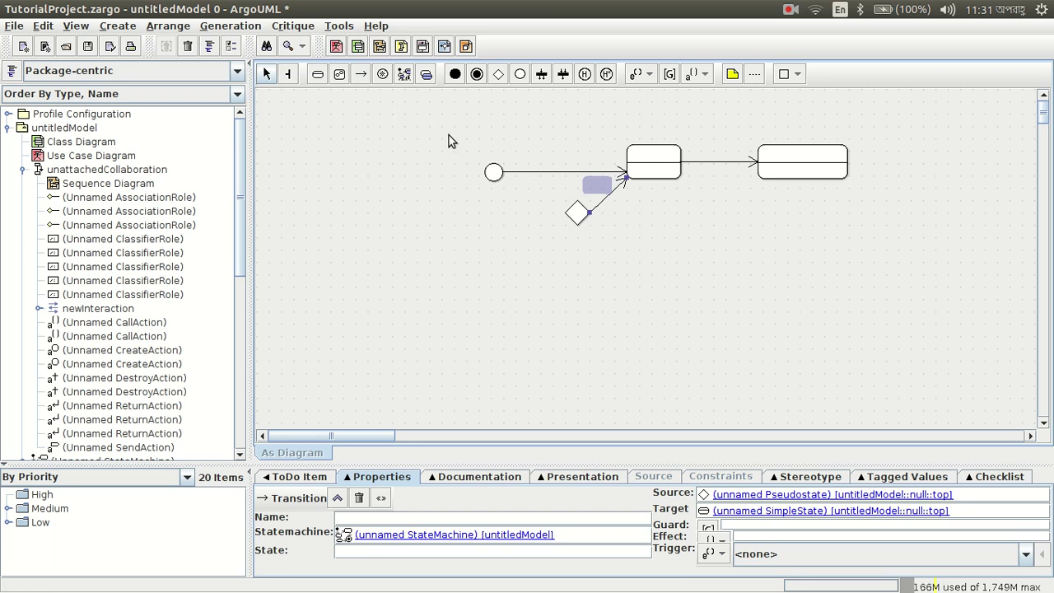
click(580, 222)
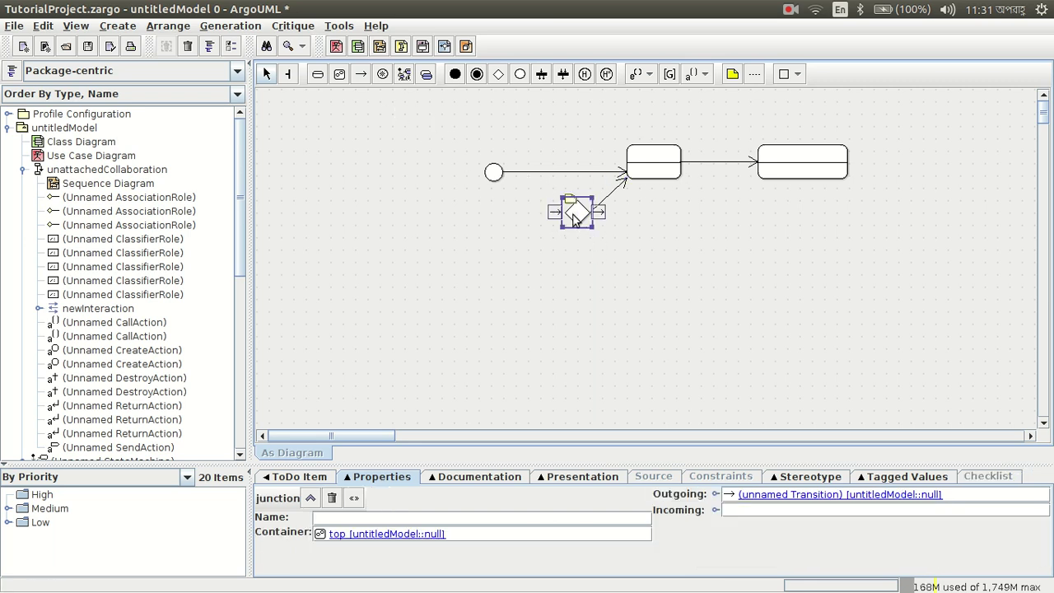
click(599, 214)
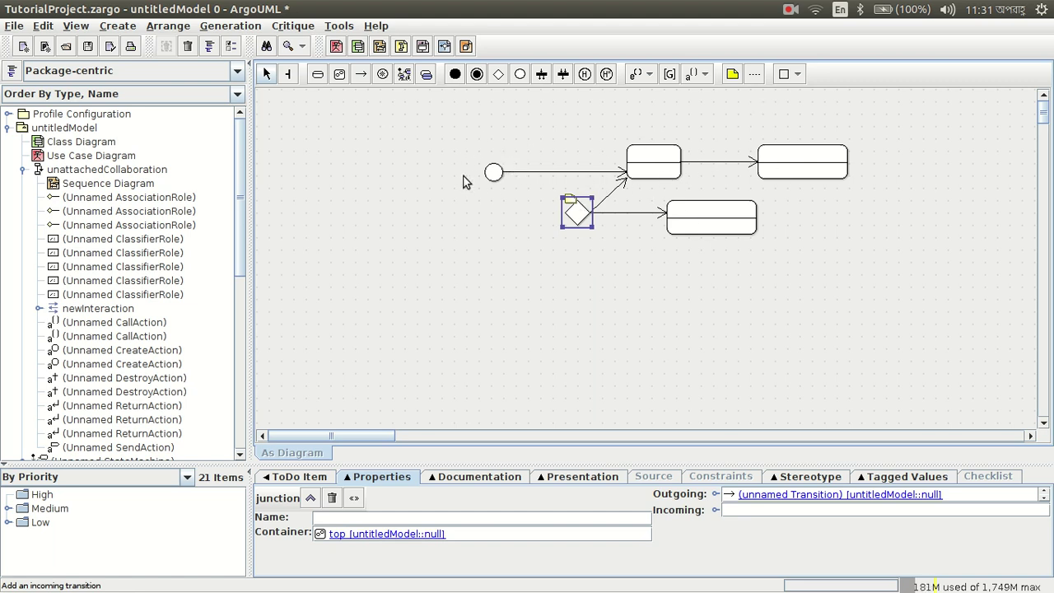
Step: Place an initial pseudostate below the junction and draw a transition from it to the lower simple state
click(455, 74)
click(647, 356)
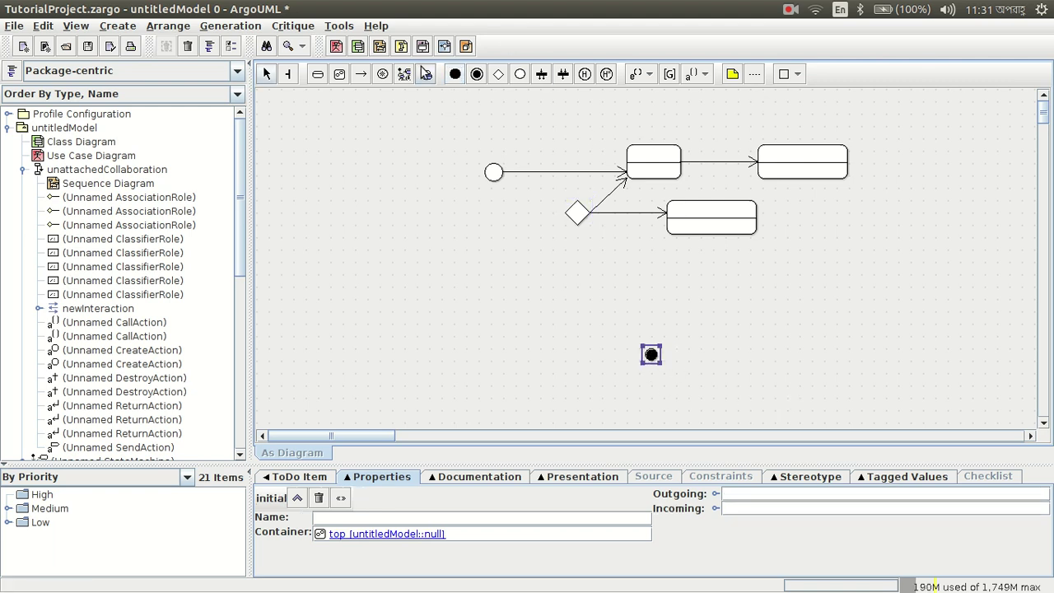
click(361, 74)
mouse_move(708, 229)
mouse_down()
mouse_move(641, 370)
mouse_move(650, 354)
mouse_move(696, 336)
mouse_move(627, 293)
mouse_move(683, 273)
mouse_move(705, 232)
mouse_up()
click(755, 263)
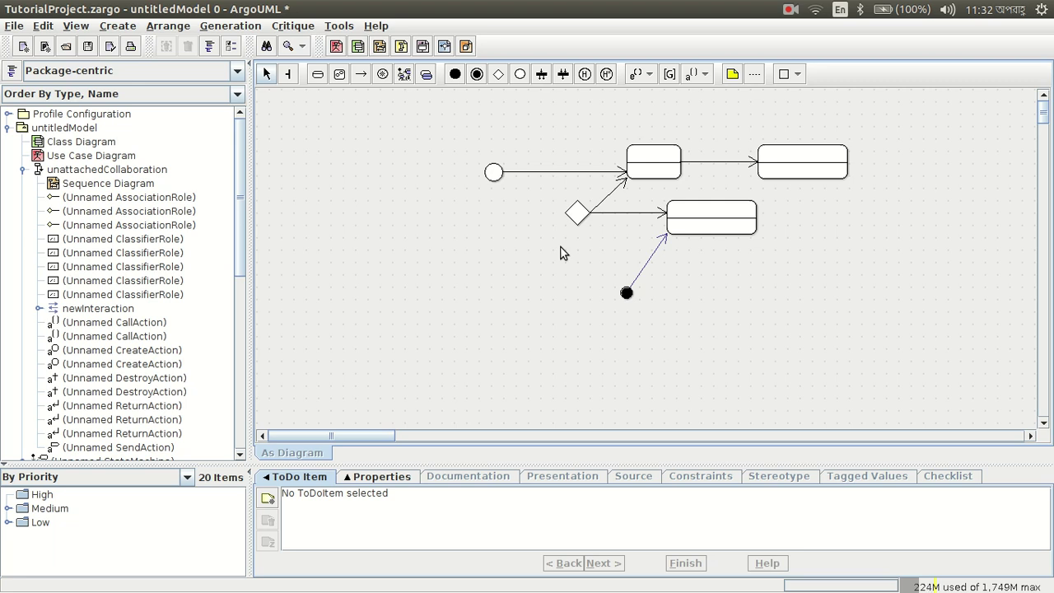
click(640, 168)
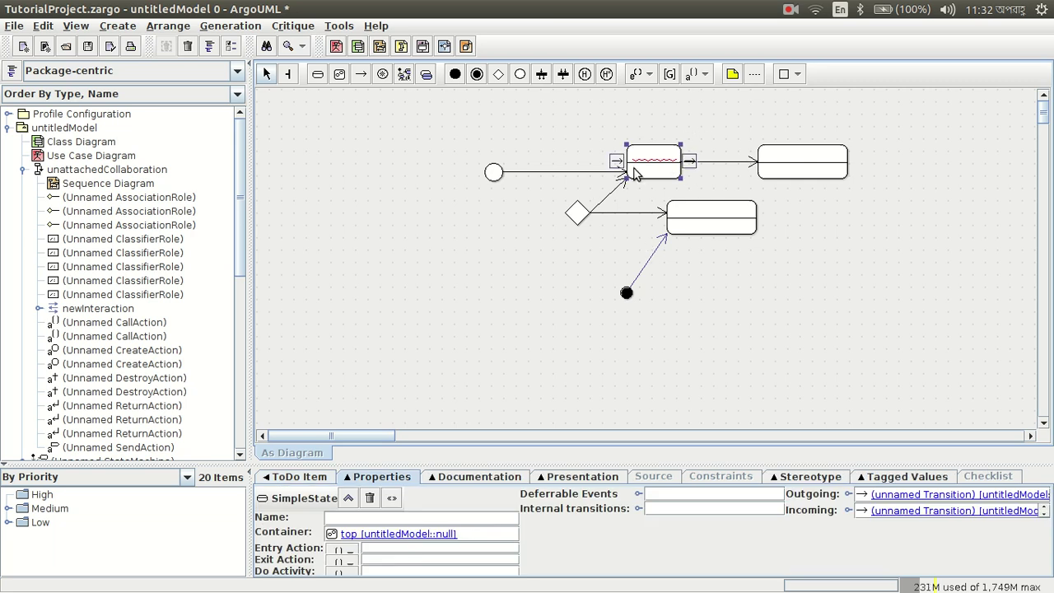
mouse_move(645, 162)
click(716, 160)
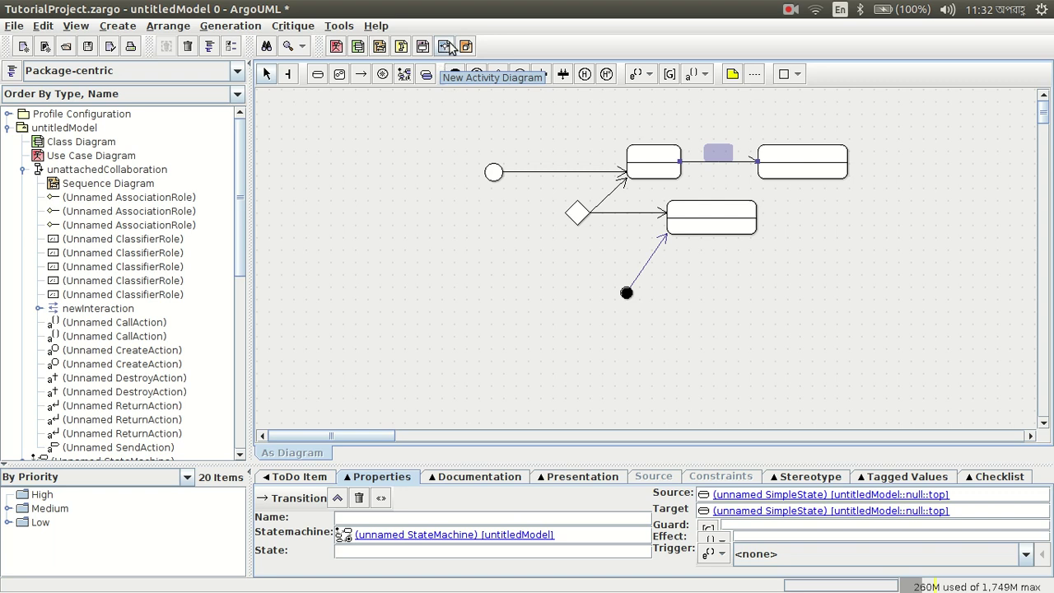
Step: Review the diagram types that can be created under untitledModel
click(76, 130)
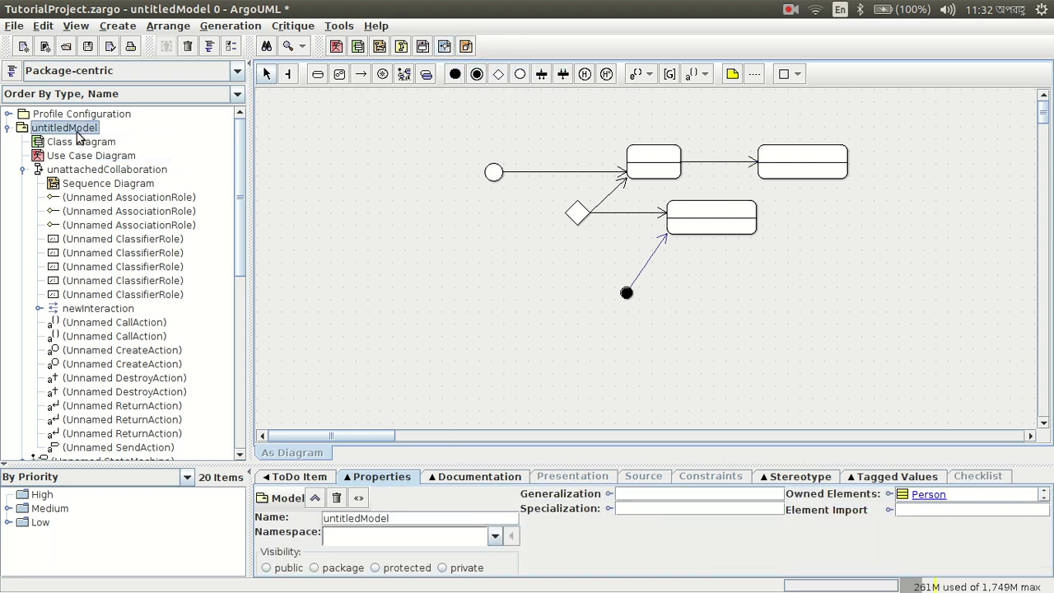
right_click(77, 132)
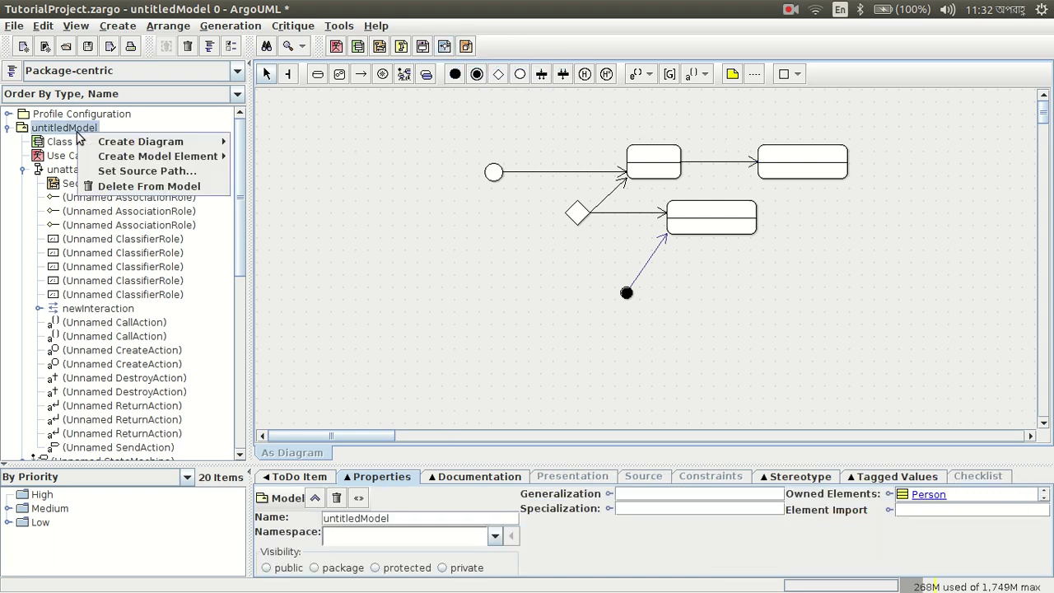
mouse_move(148, 146)
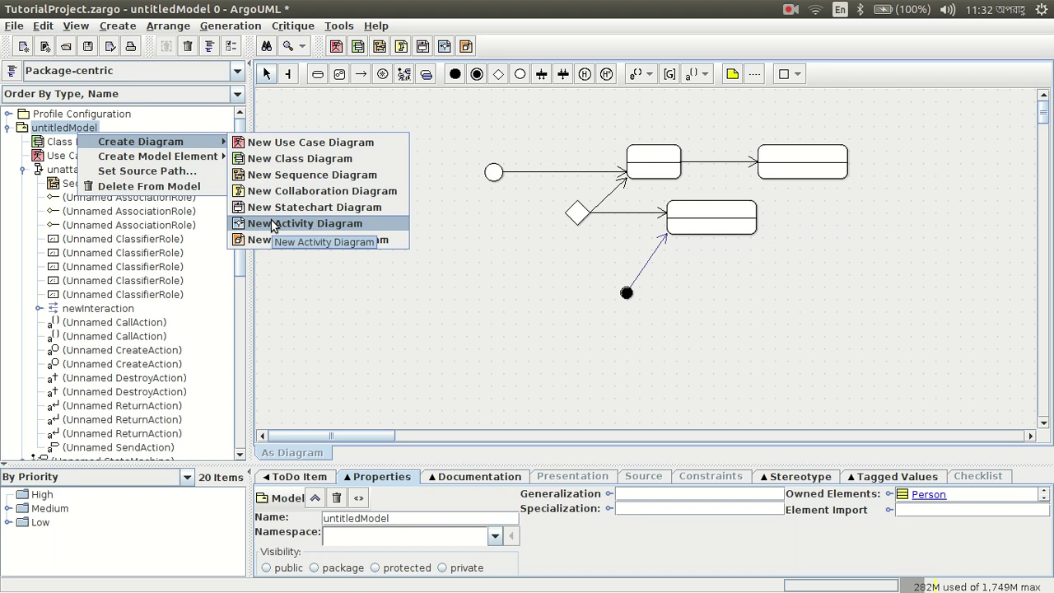
click(369, 327)
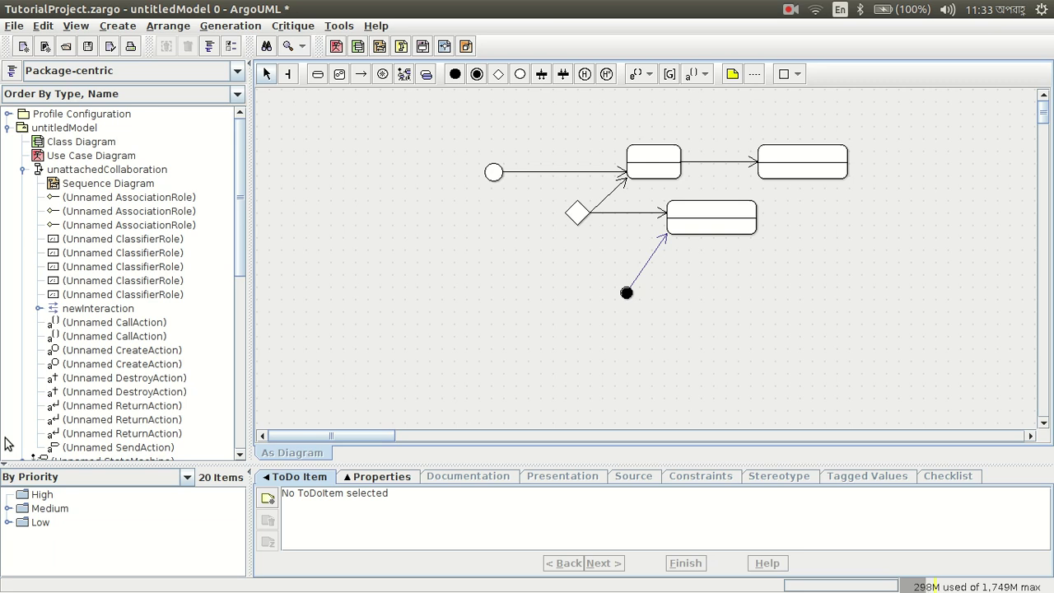
click(14, 26)
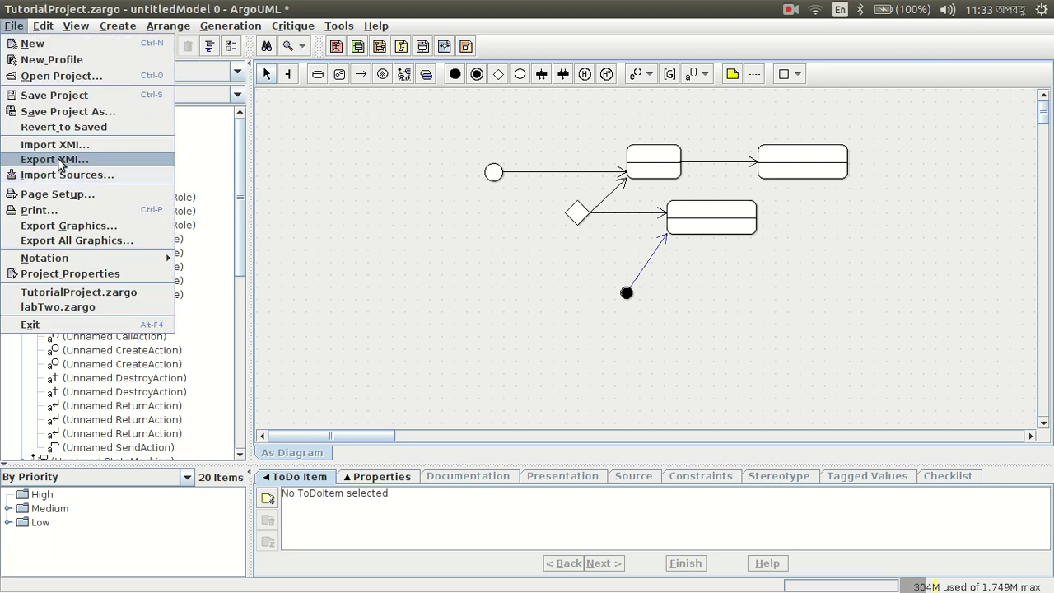
click(65, 226)
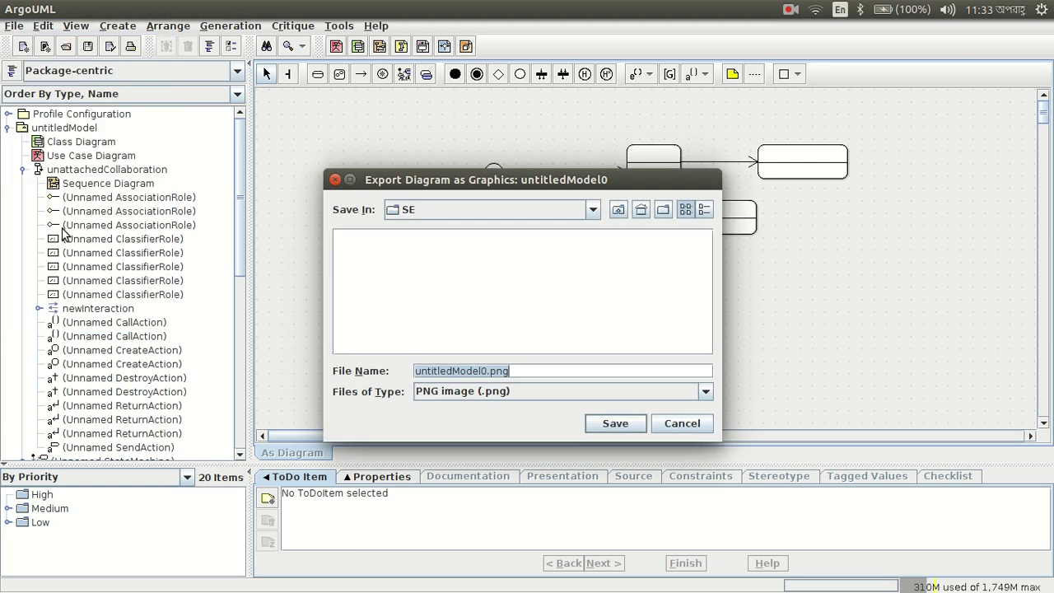
click(672, 426)
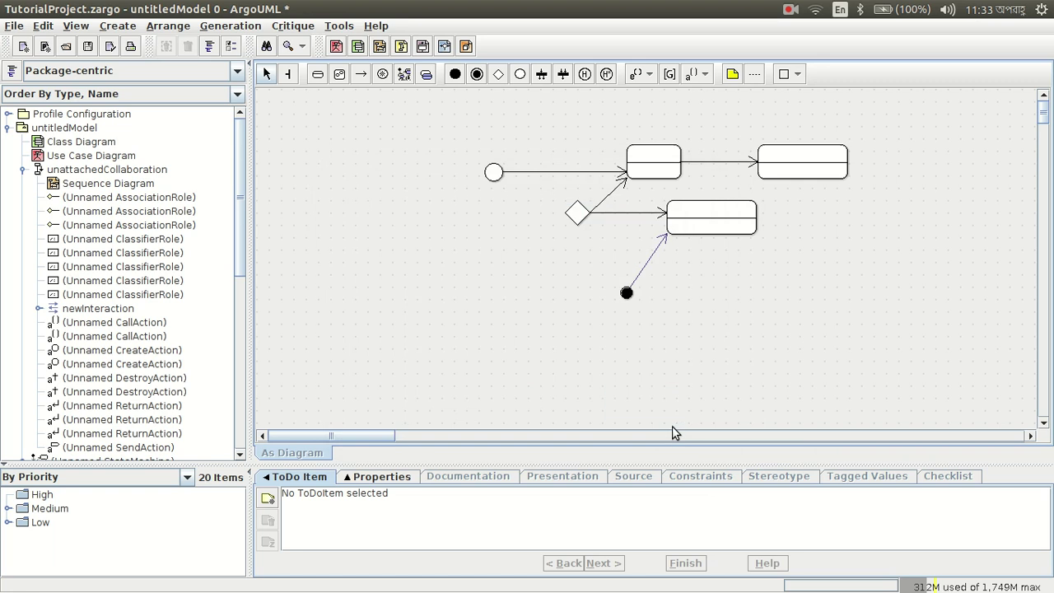
Step: Display the class diagram and export all diagrams as graphics into the Desktop/DU/SE folder
click(92, 143)
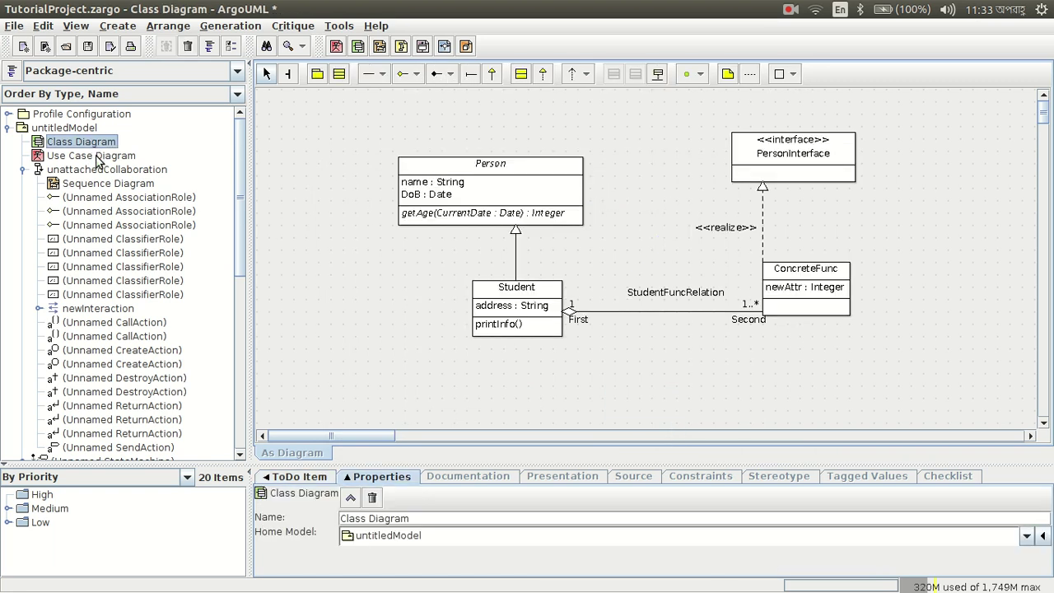
click(97, 157)
click(79, 142)
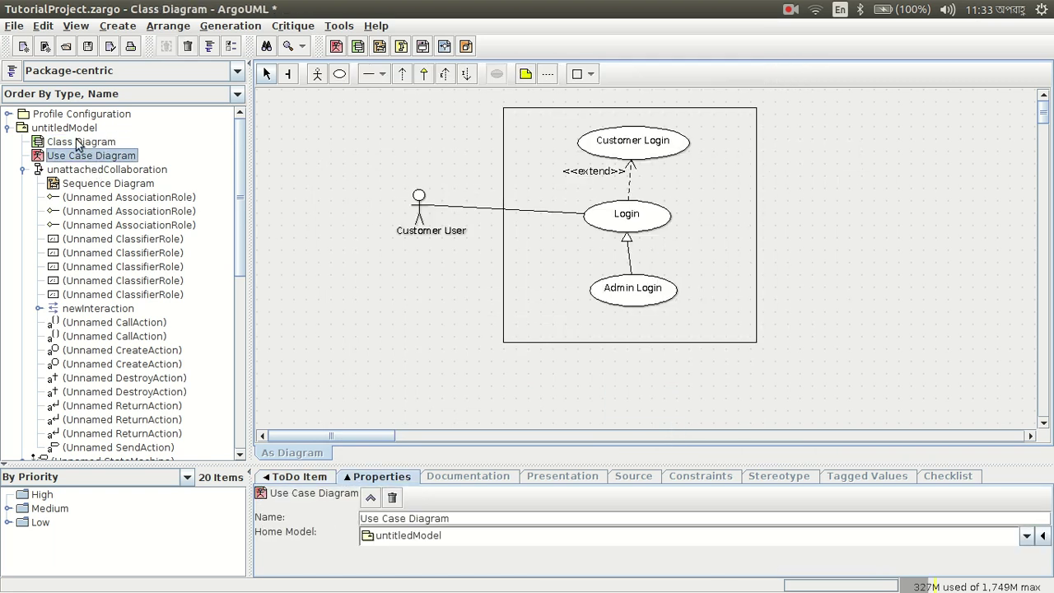
click(14, 27)
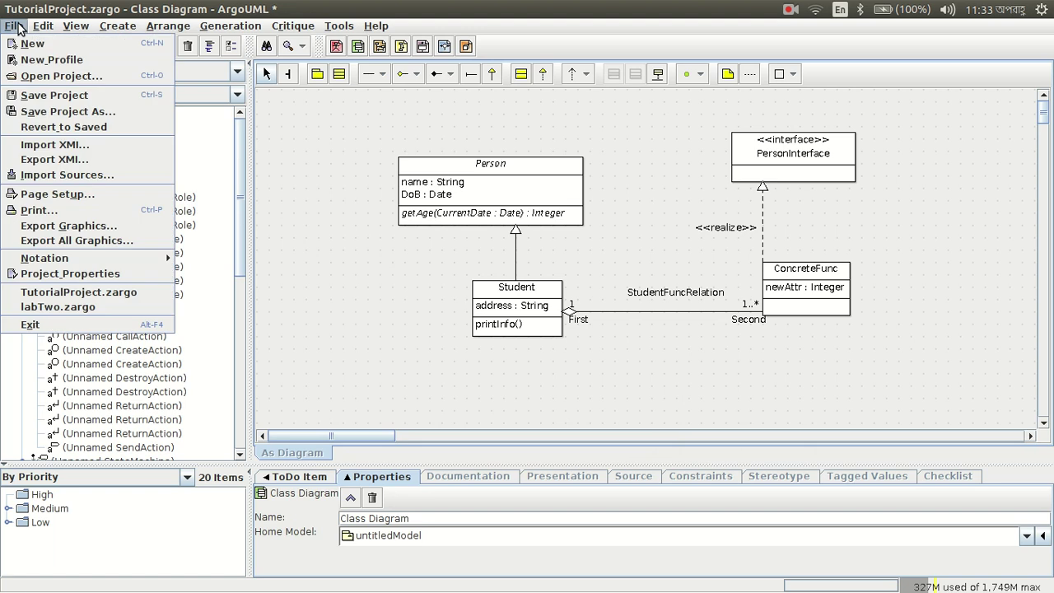
click(70, 240)
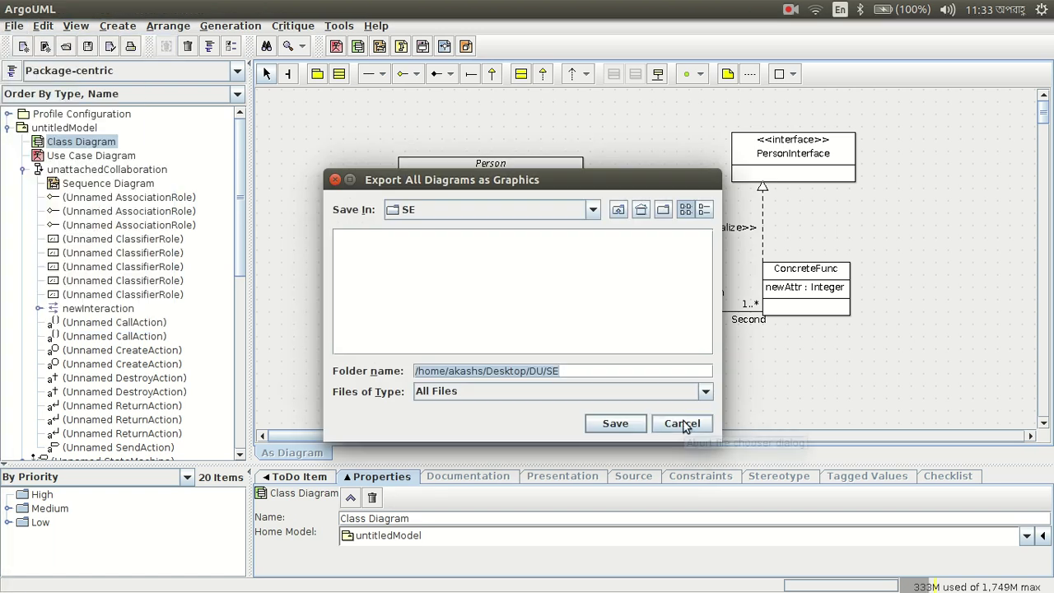
click(610, 423)
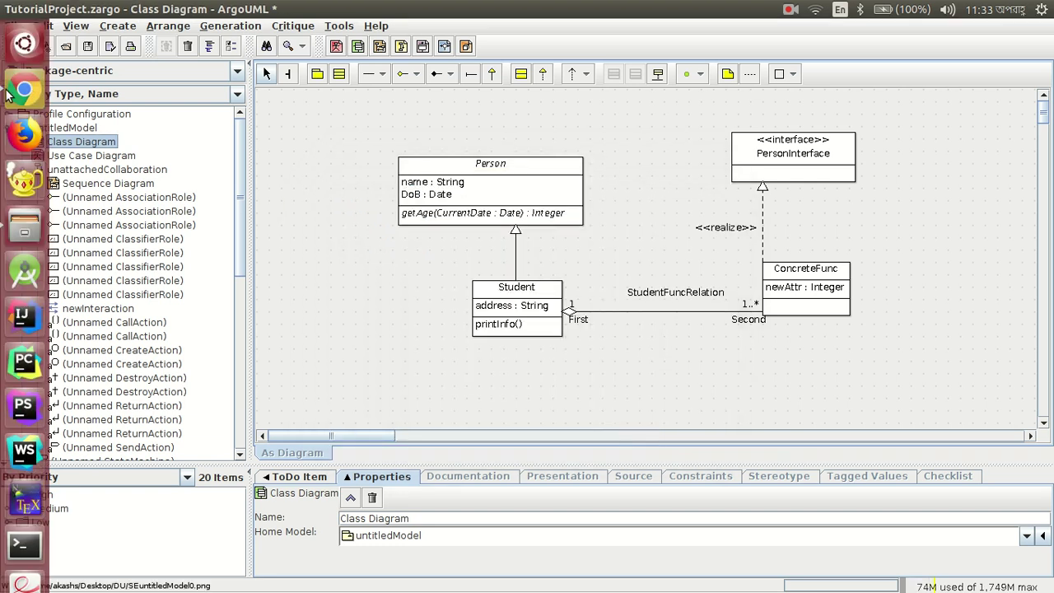
Step: Switch to the file manager and open the Desktop/DU/SE folder containing the exported images
click(25, 224)
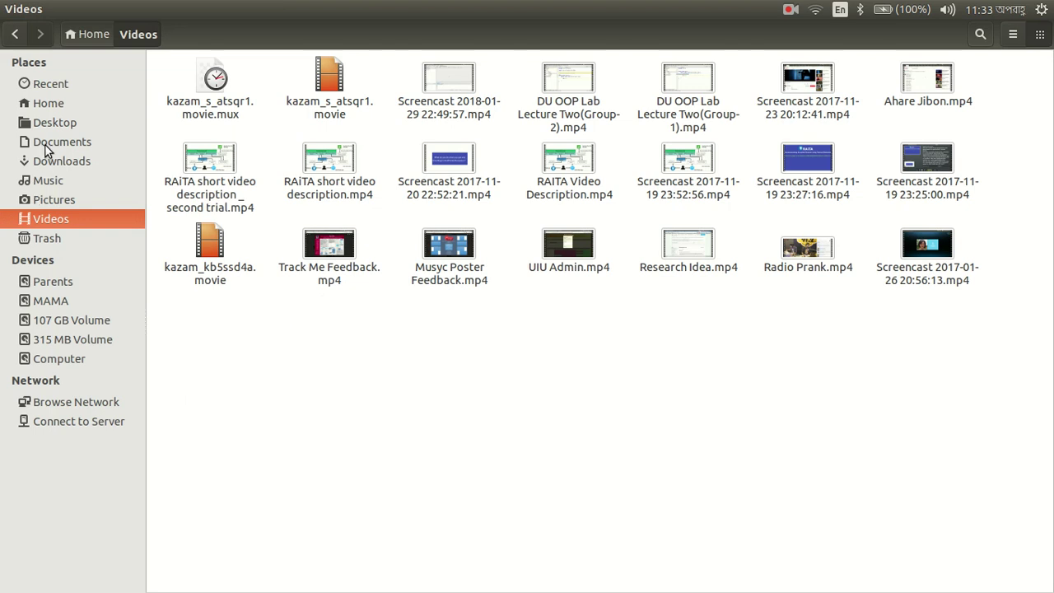
click(48, 100)
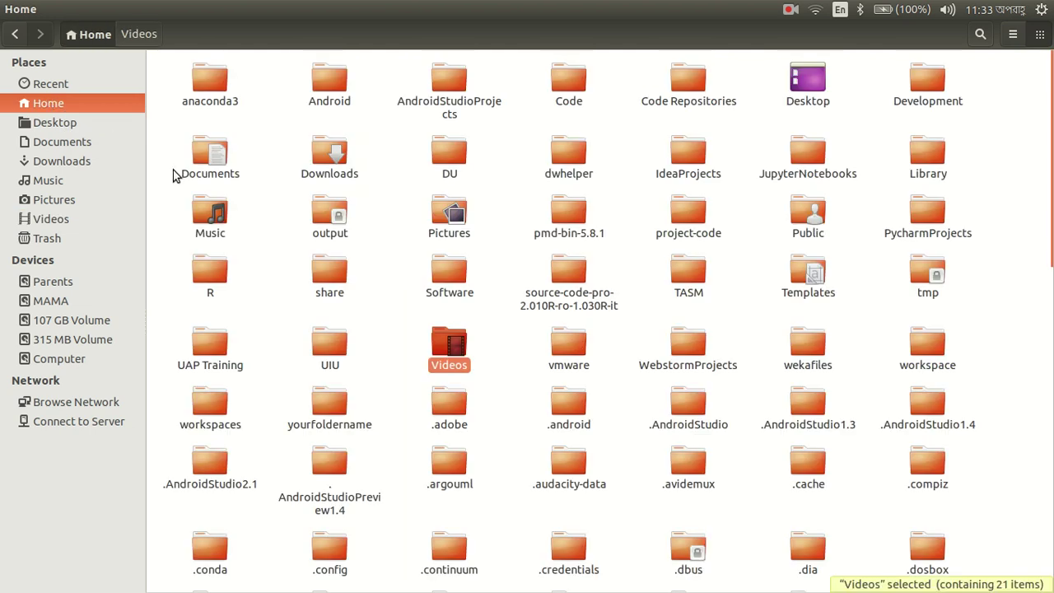
click(117, 120)
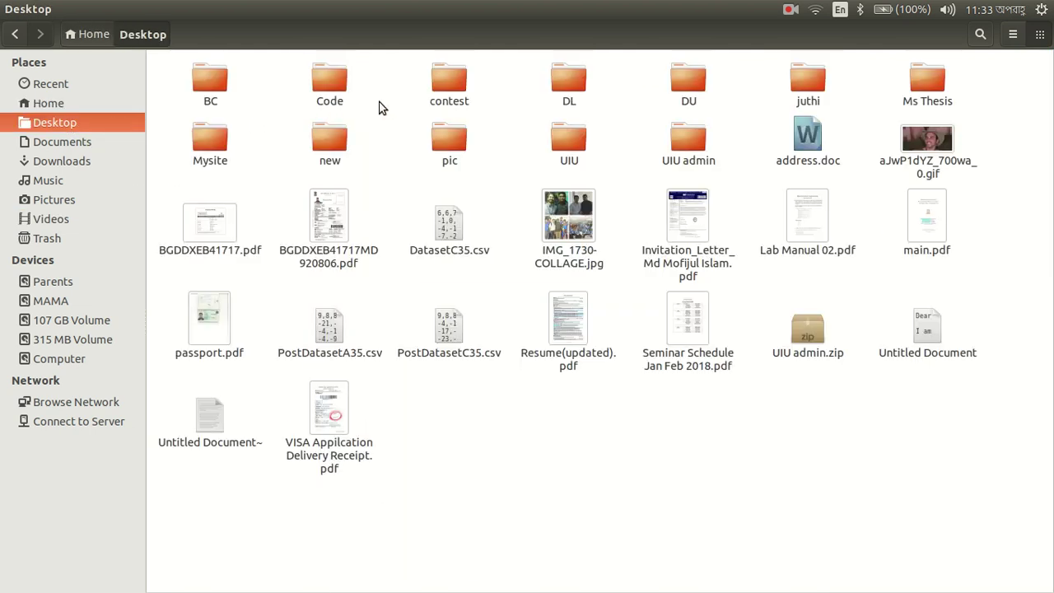
double_click(691, 80)
double_click(579, 90)
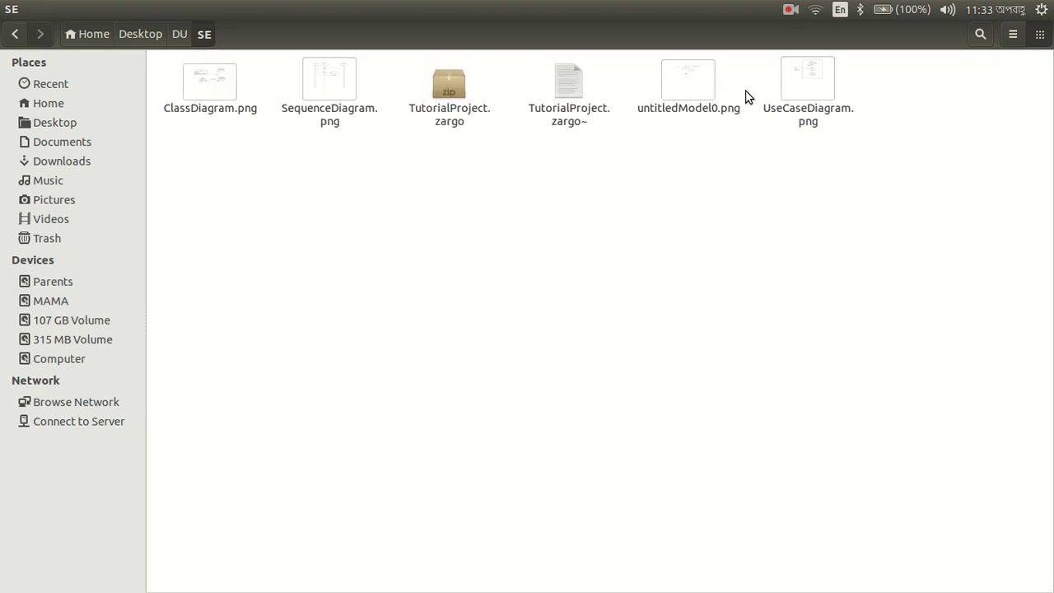
Step: Open the exported ClassDiagram.png, inspect the class diagram image at closer range and close the image viewer
double_click(185, 82)
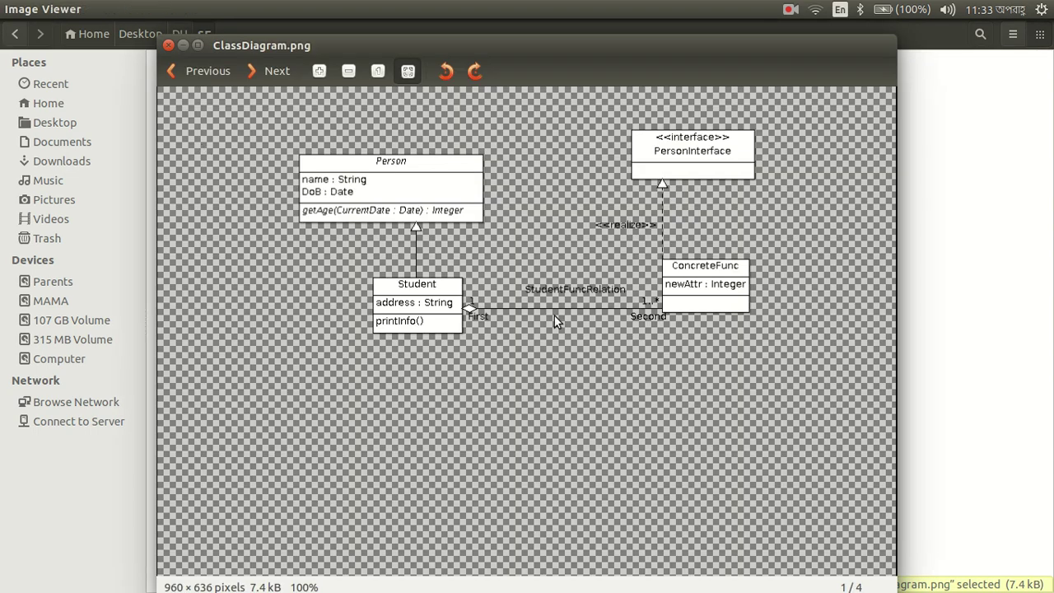
scroll(547, 260, up, 2)
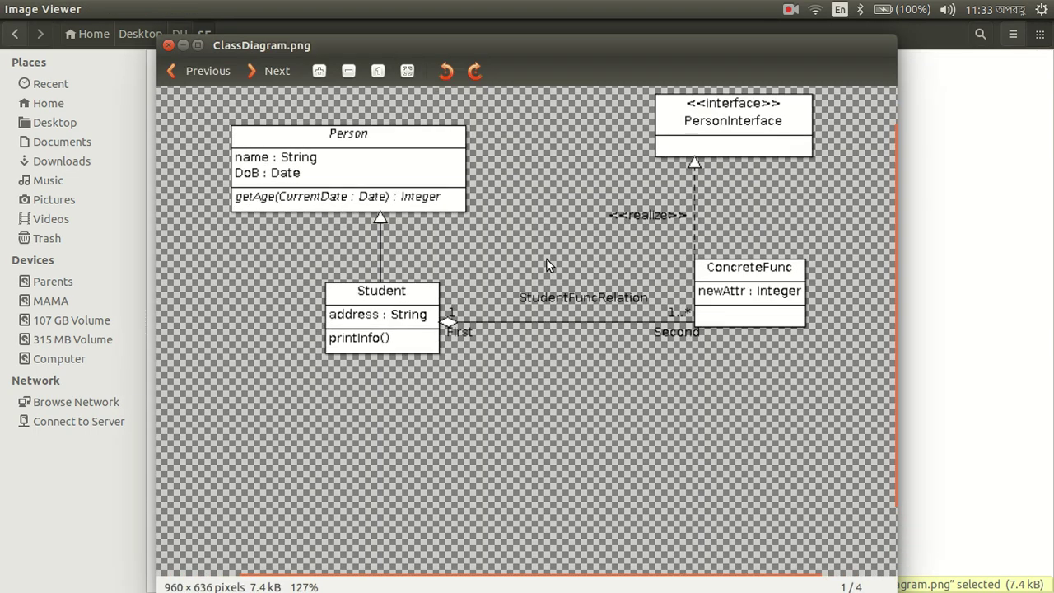
scroll(733, 313, down, 2)
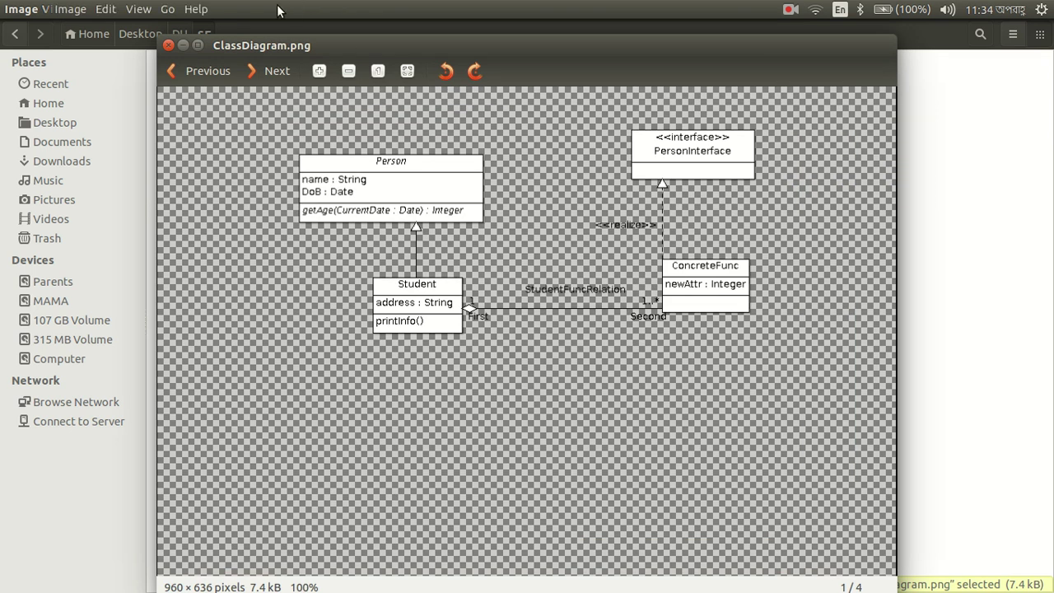
click(165, 41)
Step: Switch back to ArgoUML with the class diagram
mouse_move(7, 342)
scroll(21, 454, down, 10)
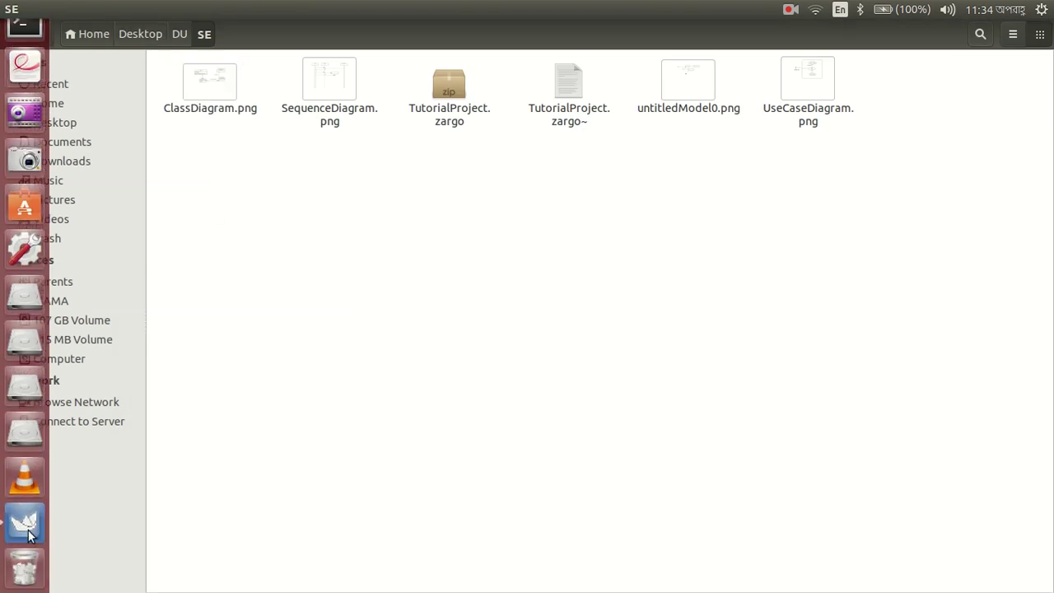
click(25, 525)
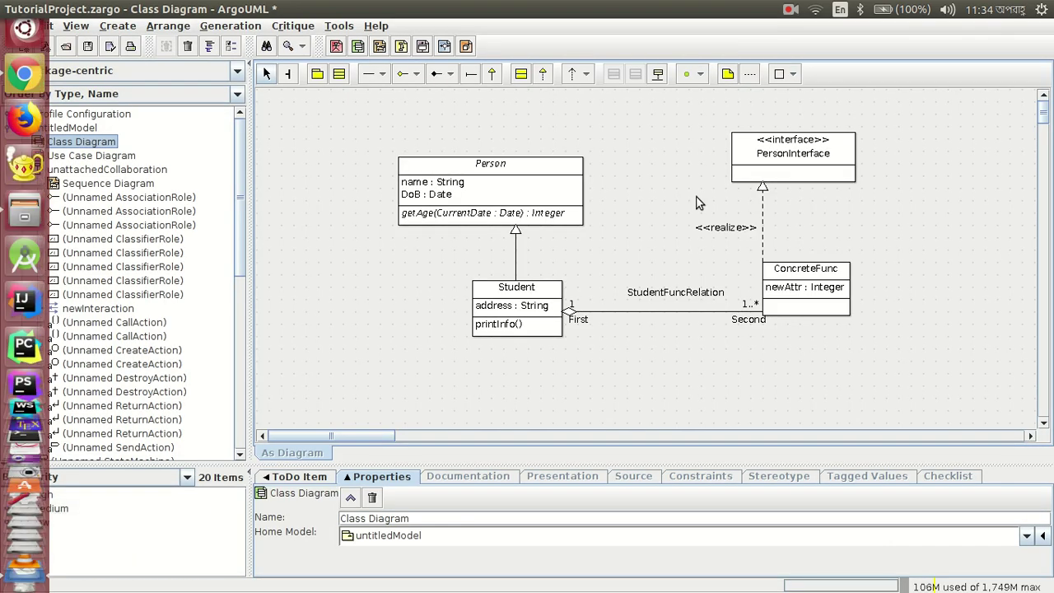
click(791, 10)
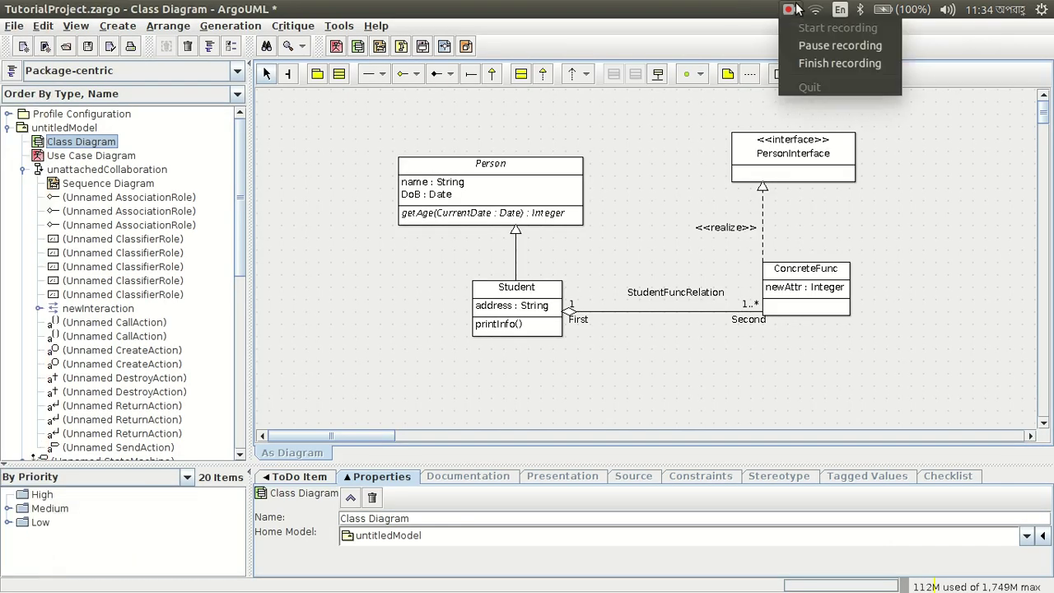
click(797, 10)
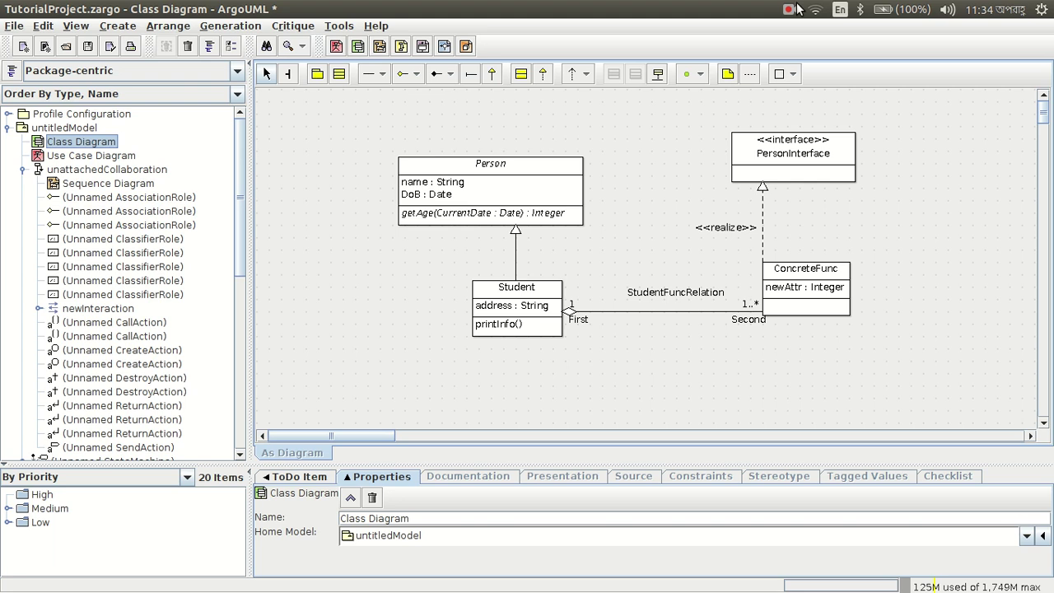
click(793, 8)
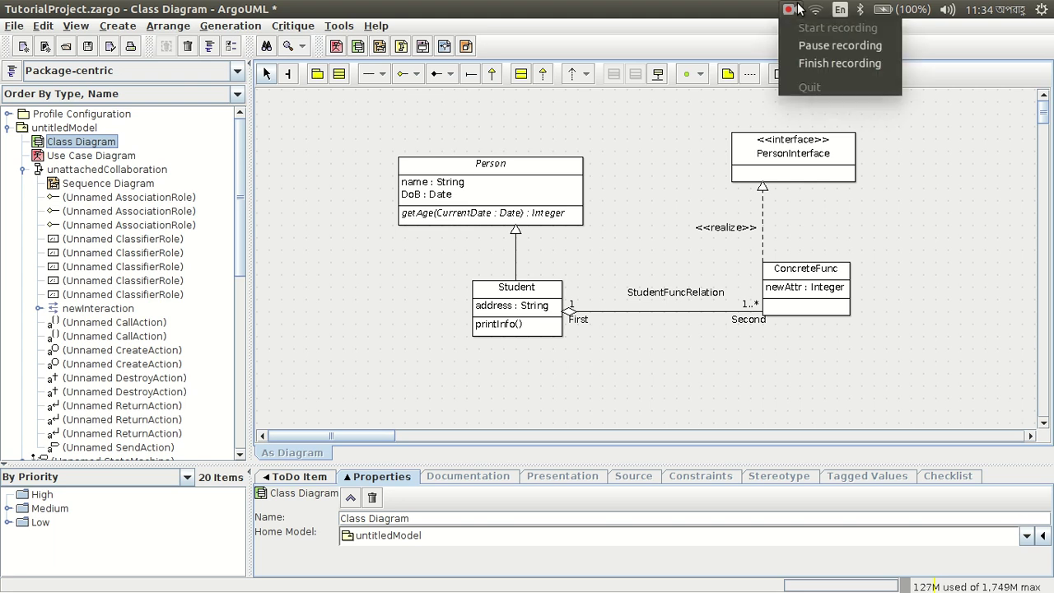